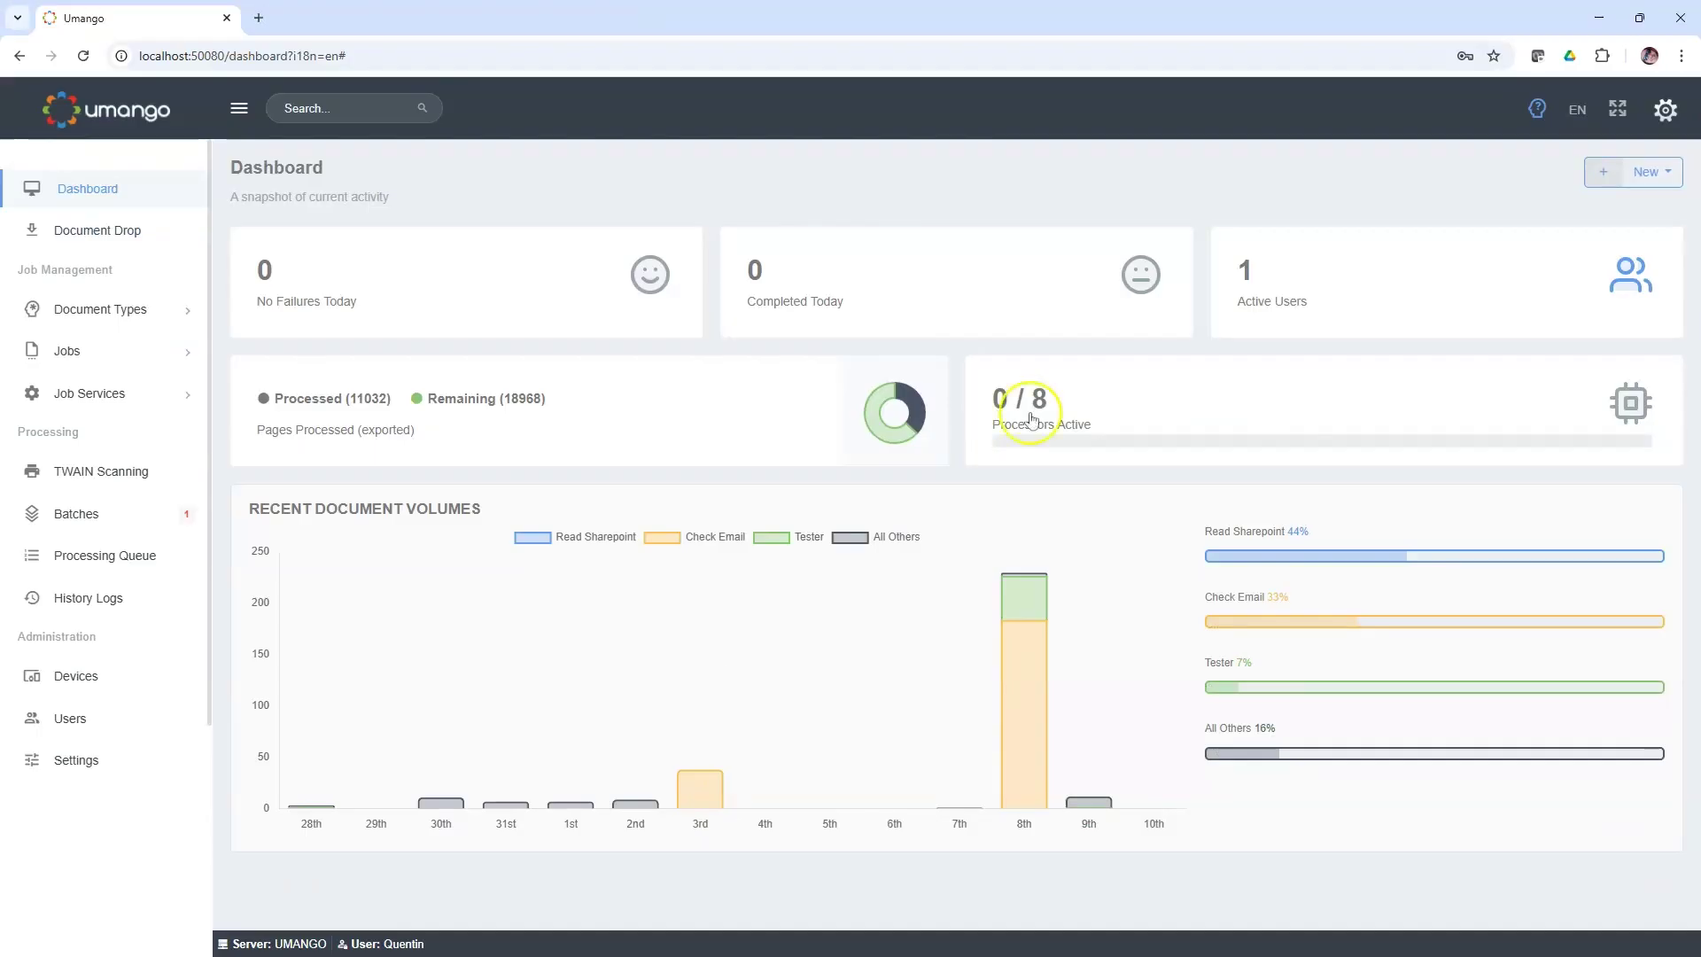
Step: Open the zone setup of the AskAI Demo job and start a new zone on the sample document
{"action": "left_click", "coordinate": [102, 356]}
{"action": "left_click", "coordinate": [128, 387]}
{"action": "left_click", "coordinate": [610, 228]}
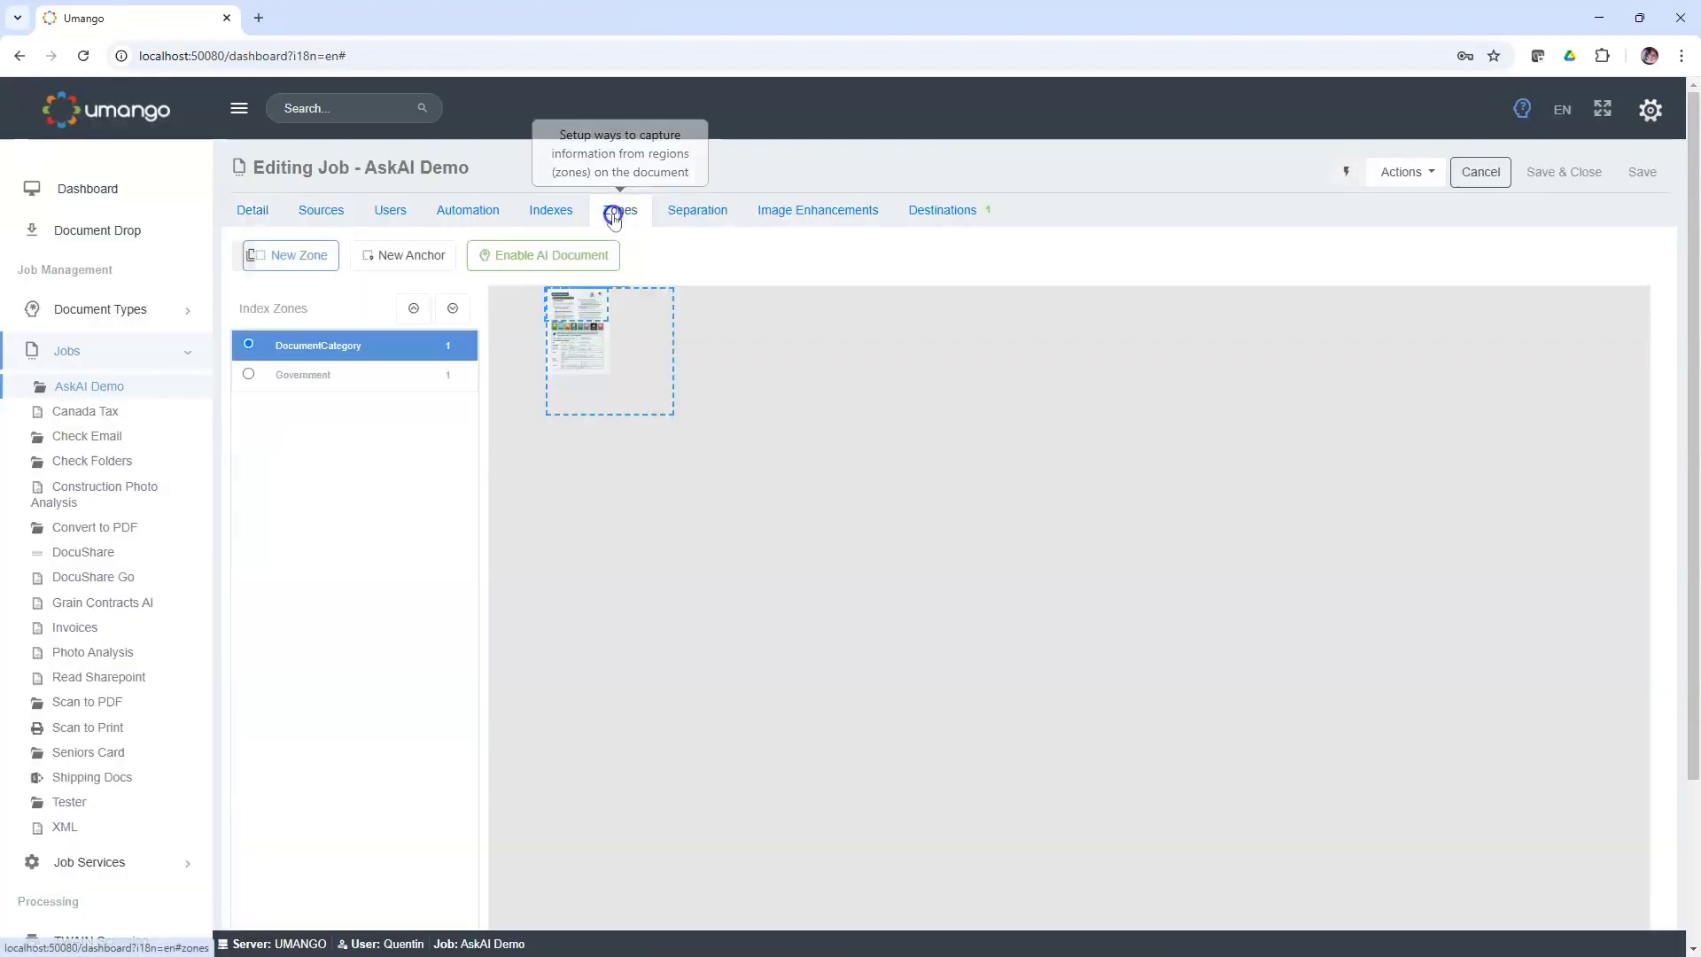
{"action": "left_click", "coordinate": [552, 257]}
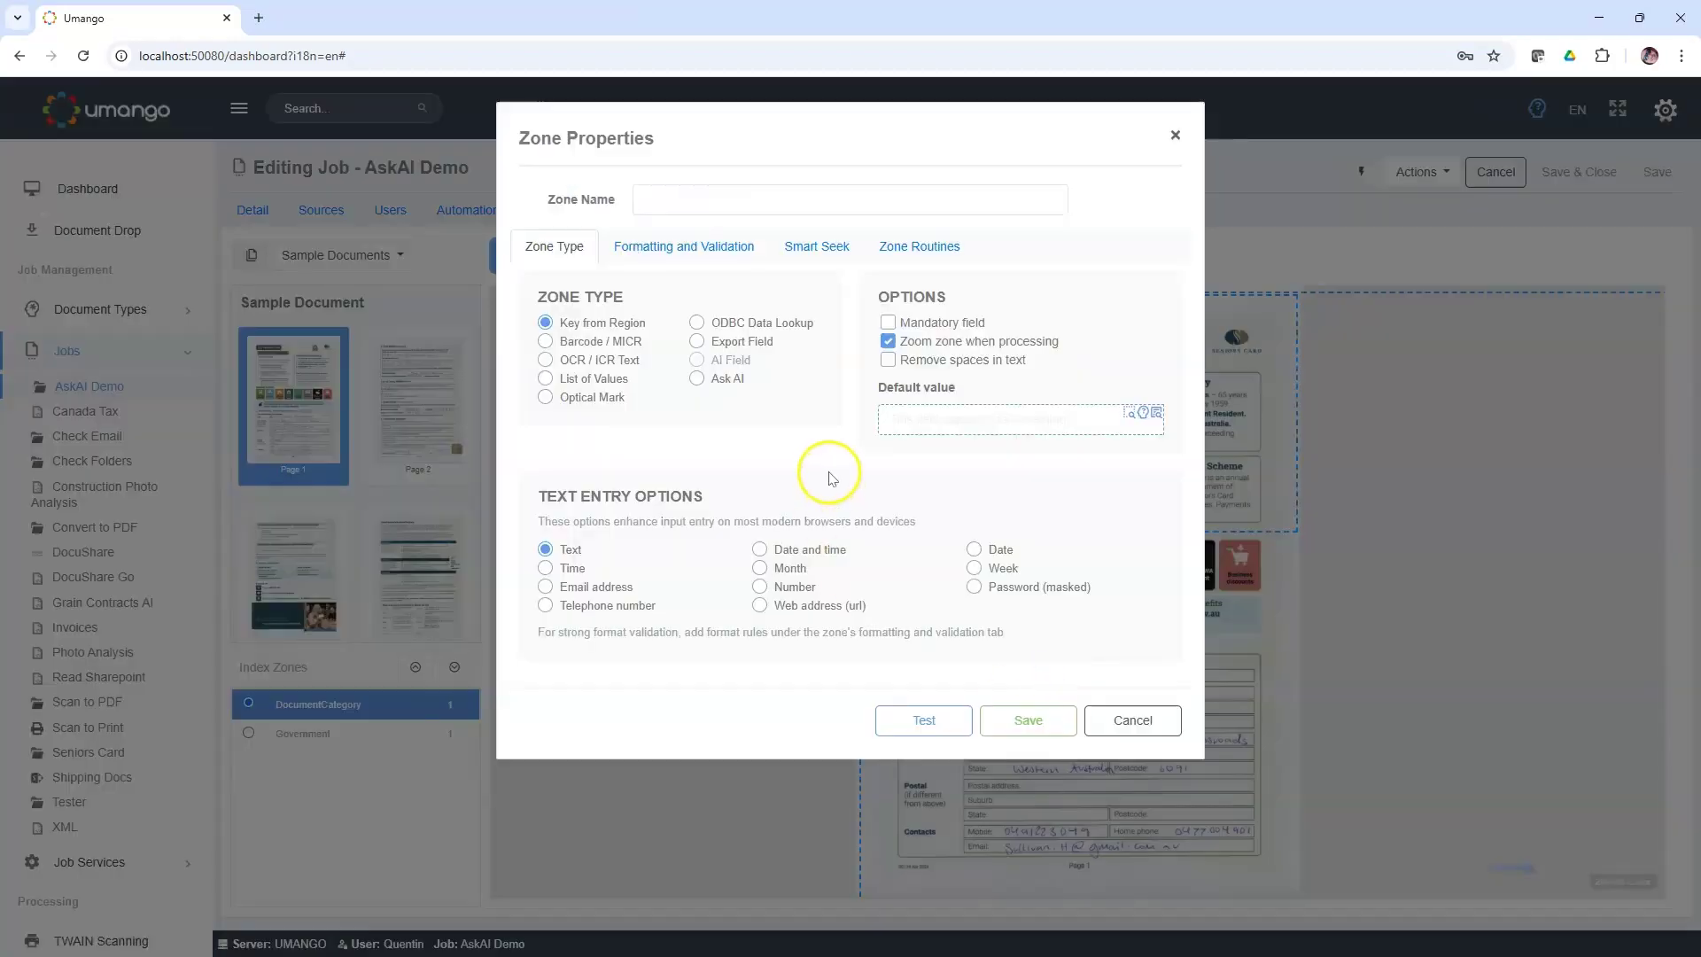
Step: Turn off zooming the zone when processing and insert the find-and-replace text merge method as its default value
{"action": "left_click", "coordinate": [888, 341]}
{"action": "left_click", "coordinate": [937, 424]}
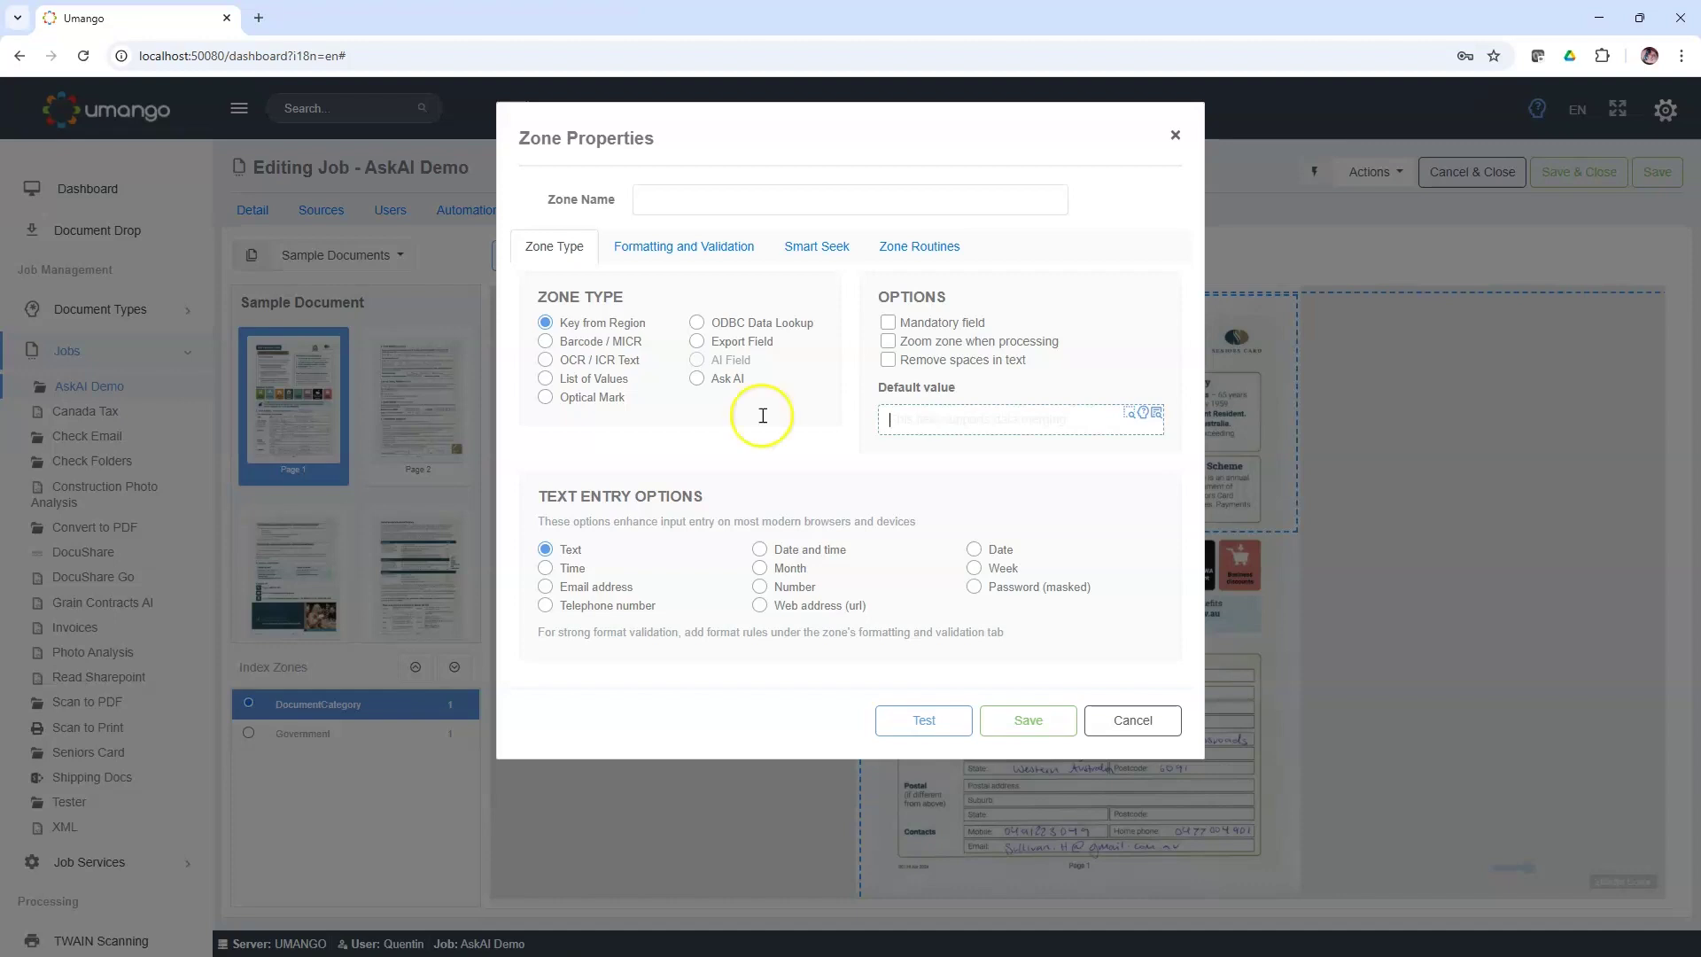
{"action": "left_click", "coordinate": [947, 428]}
{"action": "type", "text": "re"}
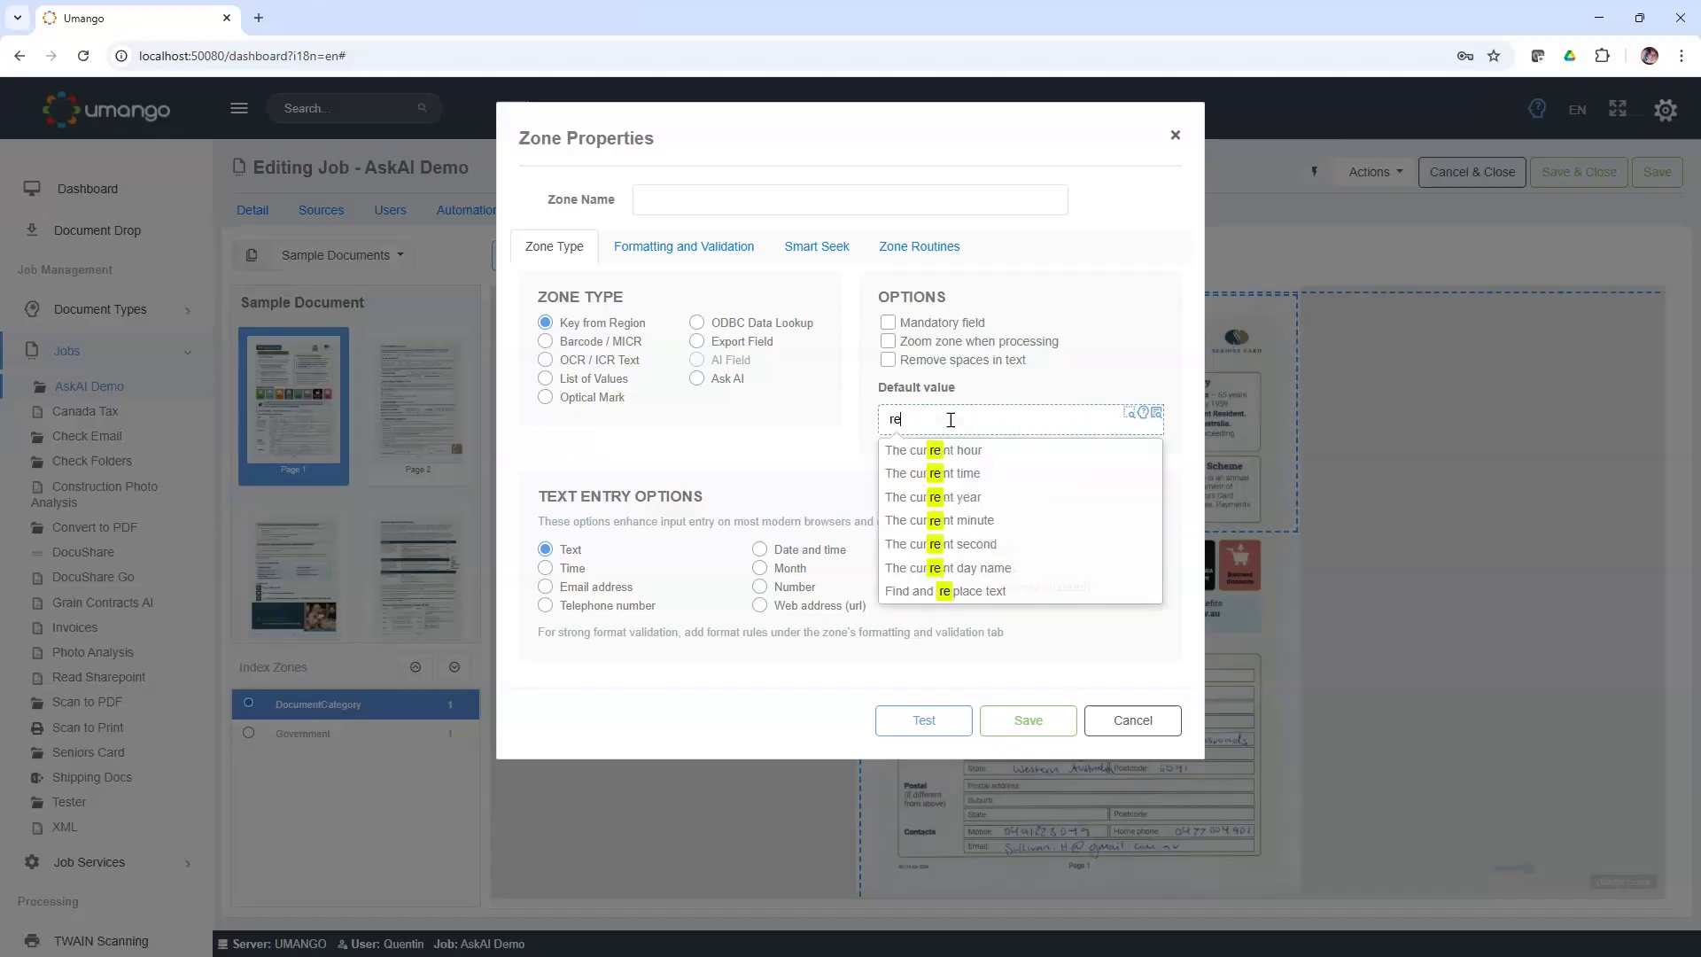
{"action": "key", "text": "BackSpace"}
{"action": "key", "text": "BackSpace"}
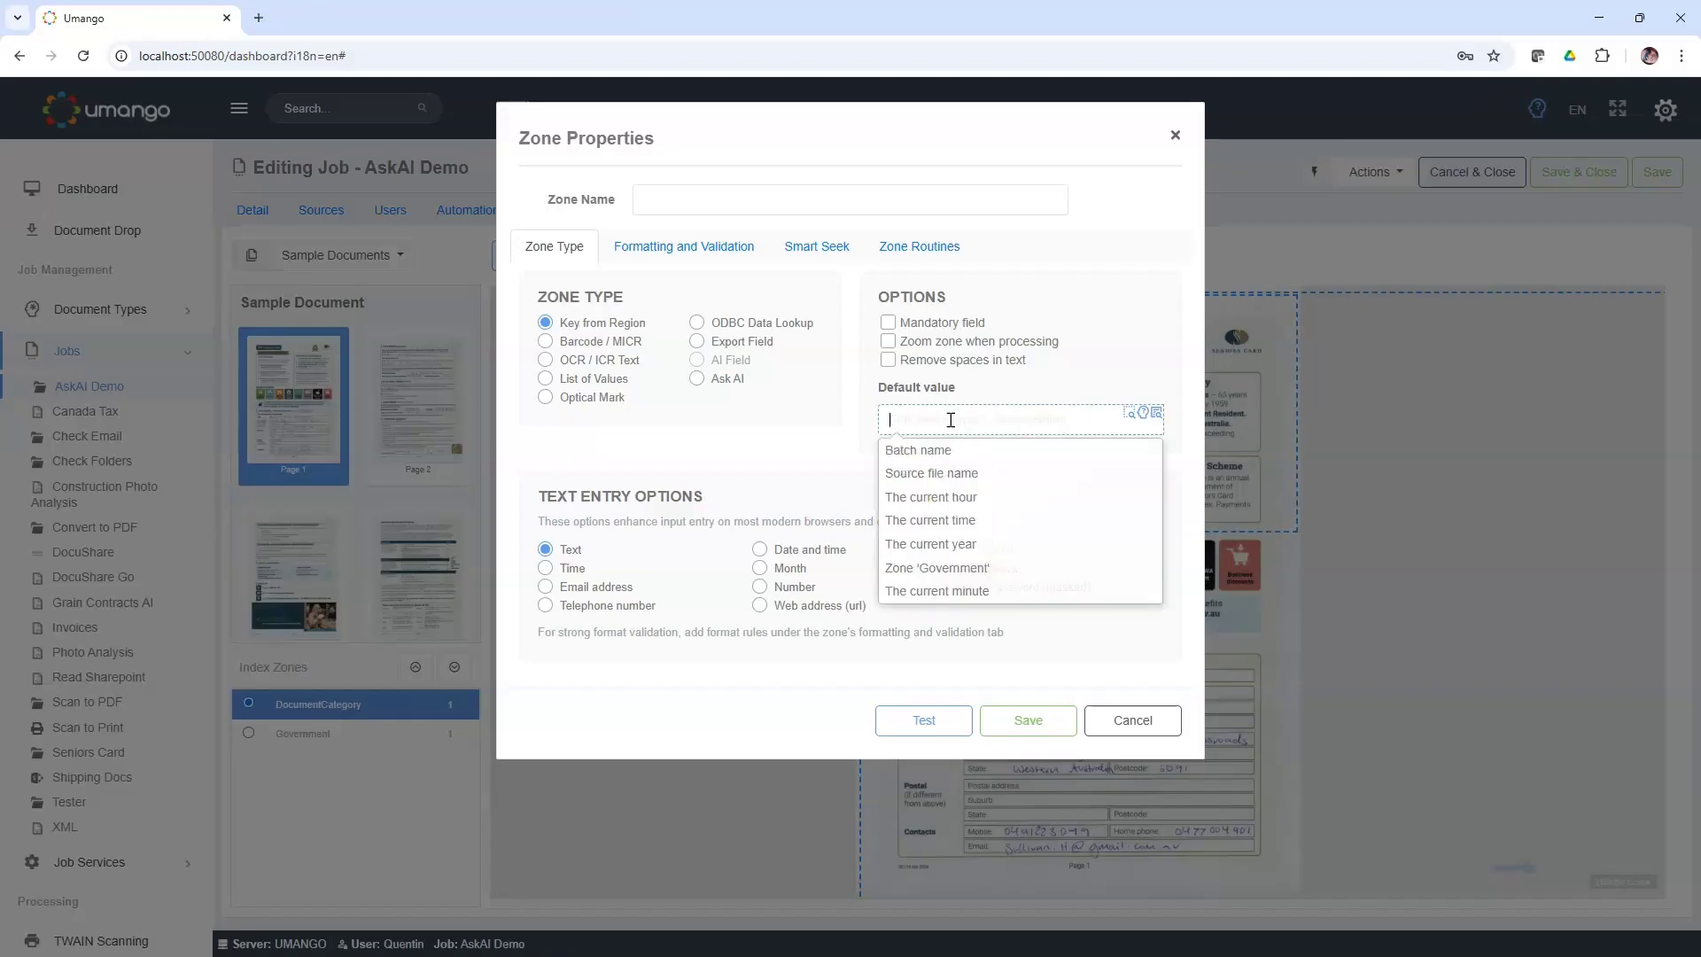
{"action": "type", "text": "repl"}
{"action": "left_click", "coordinate": [949, 447]}
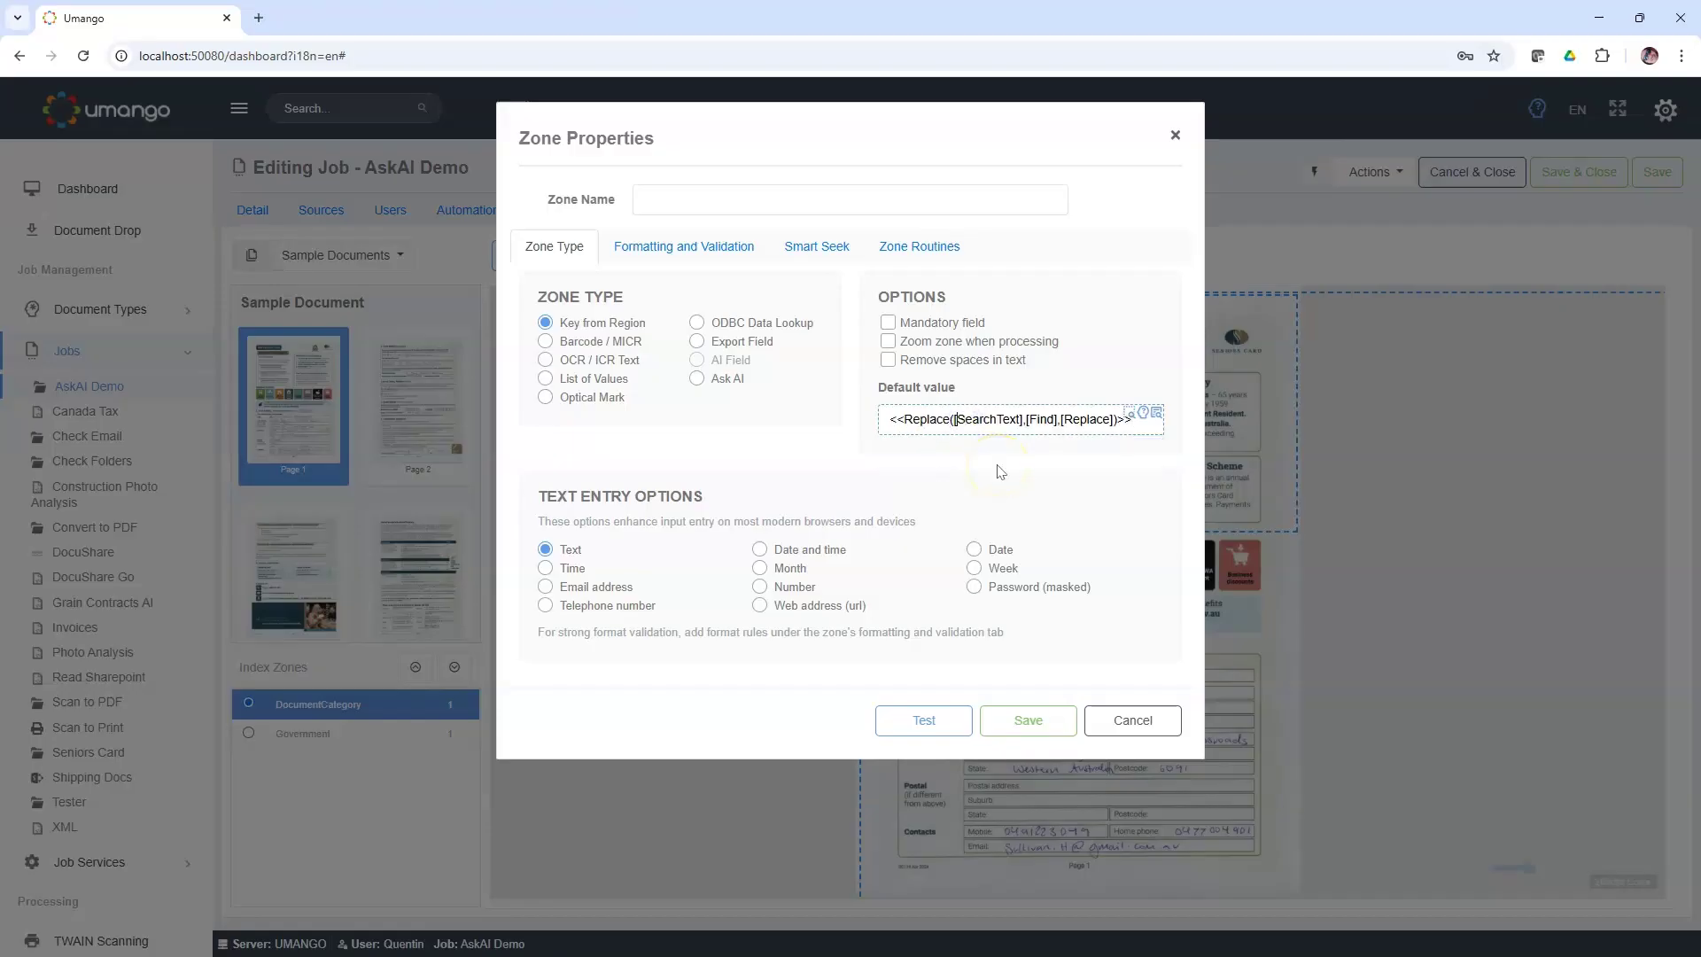
Step: Complete the Replace method with the Government zone as search text, "-" as the text to find and "_" as the replacement
{"action": "key", "text": "BackSpace"}
{"action": "type", "text": "gove"}
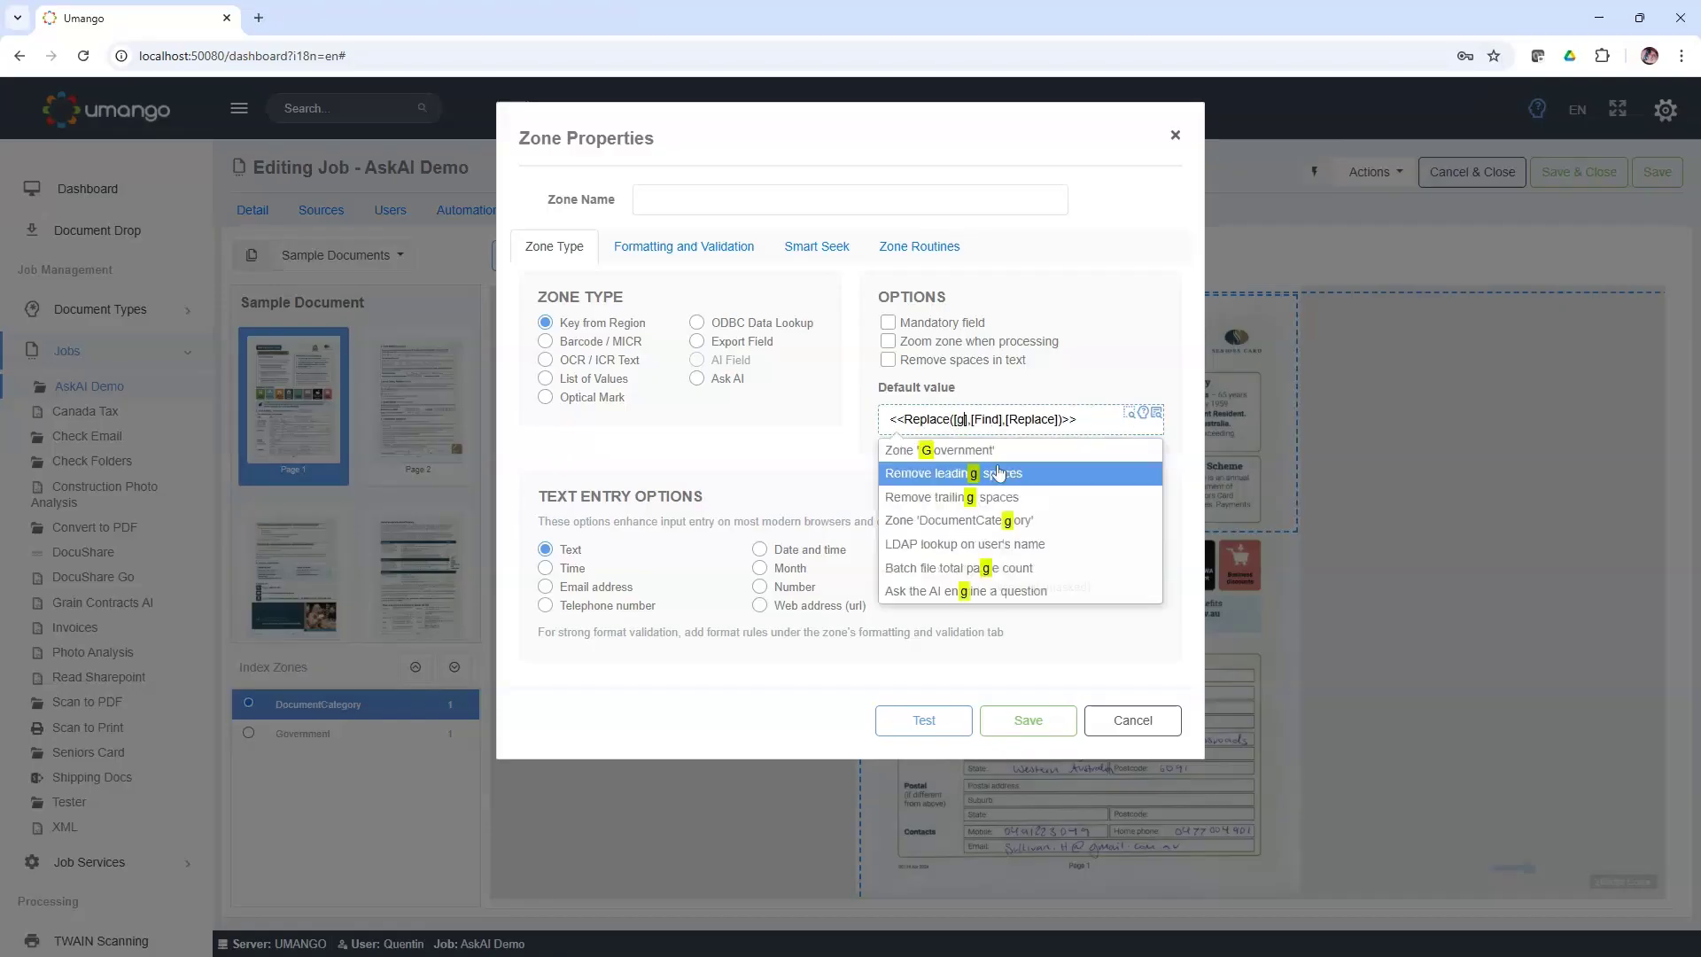
{"action": "left_click", "coordinate": [999, 450]}
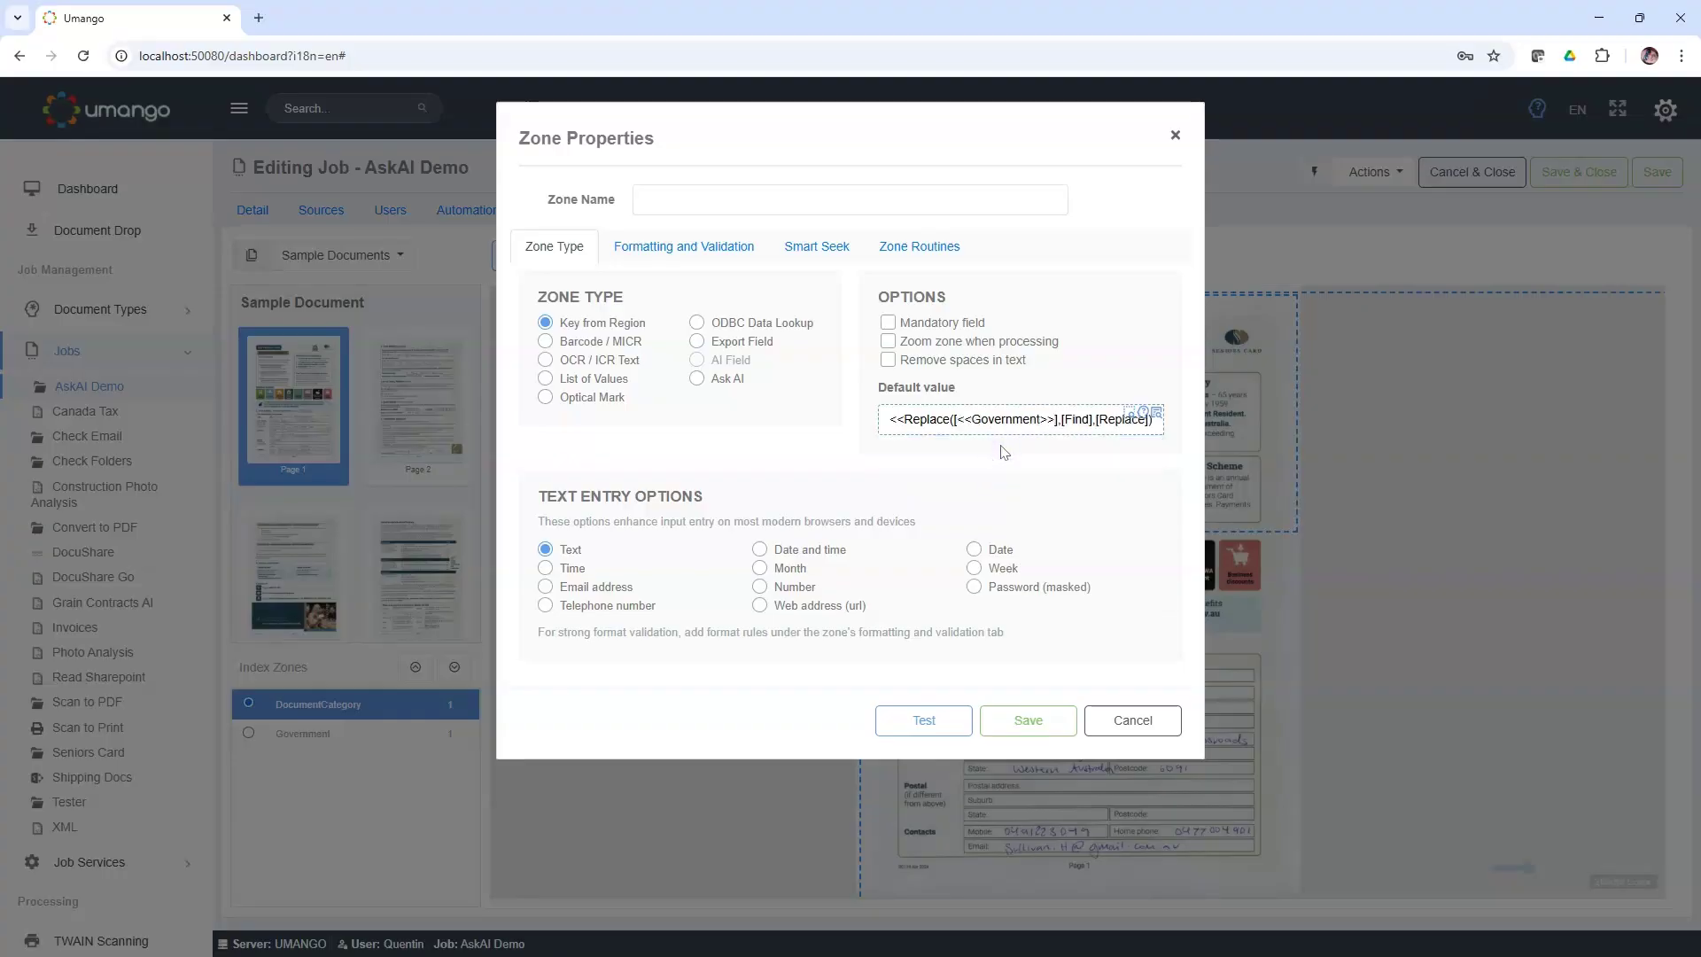
{"action": "key", "text": "ctrl+shift+Right"}
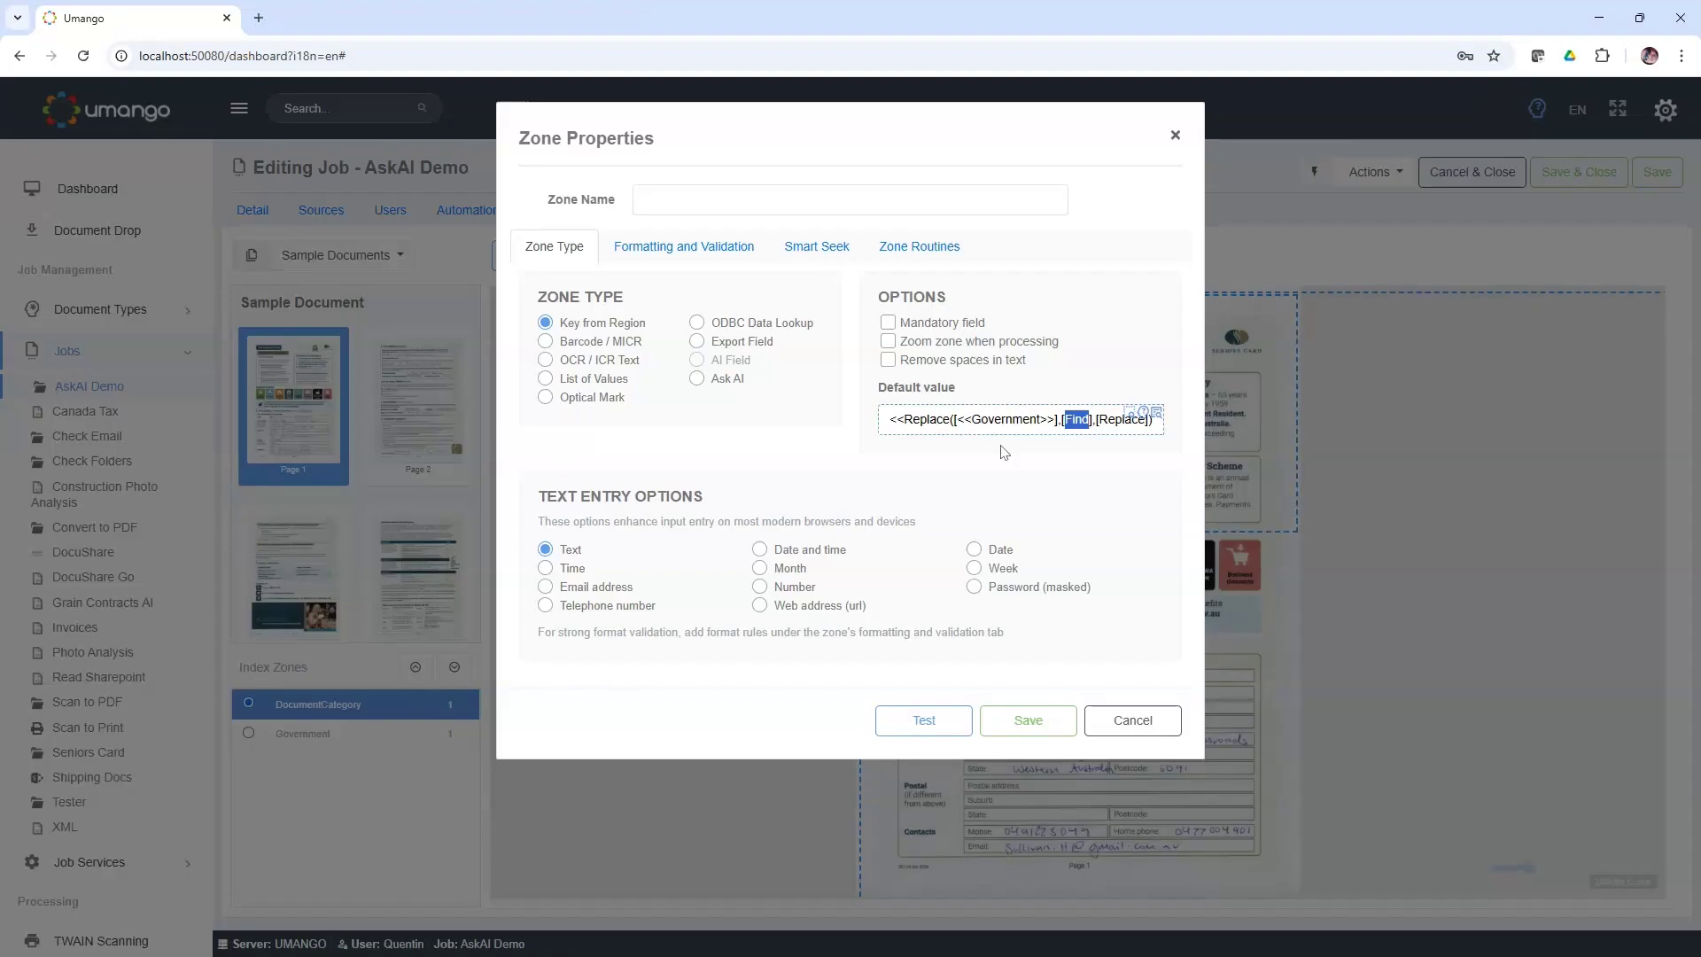
{"action": "key", "text": "BackSpace"}
{"action": "key", "text": "ctrl+shift+Right"}
{"action": "key", "text": "BackSpace"}
{"action": "type", "text": "_"}
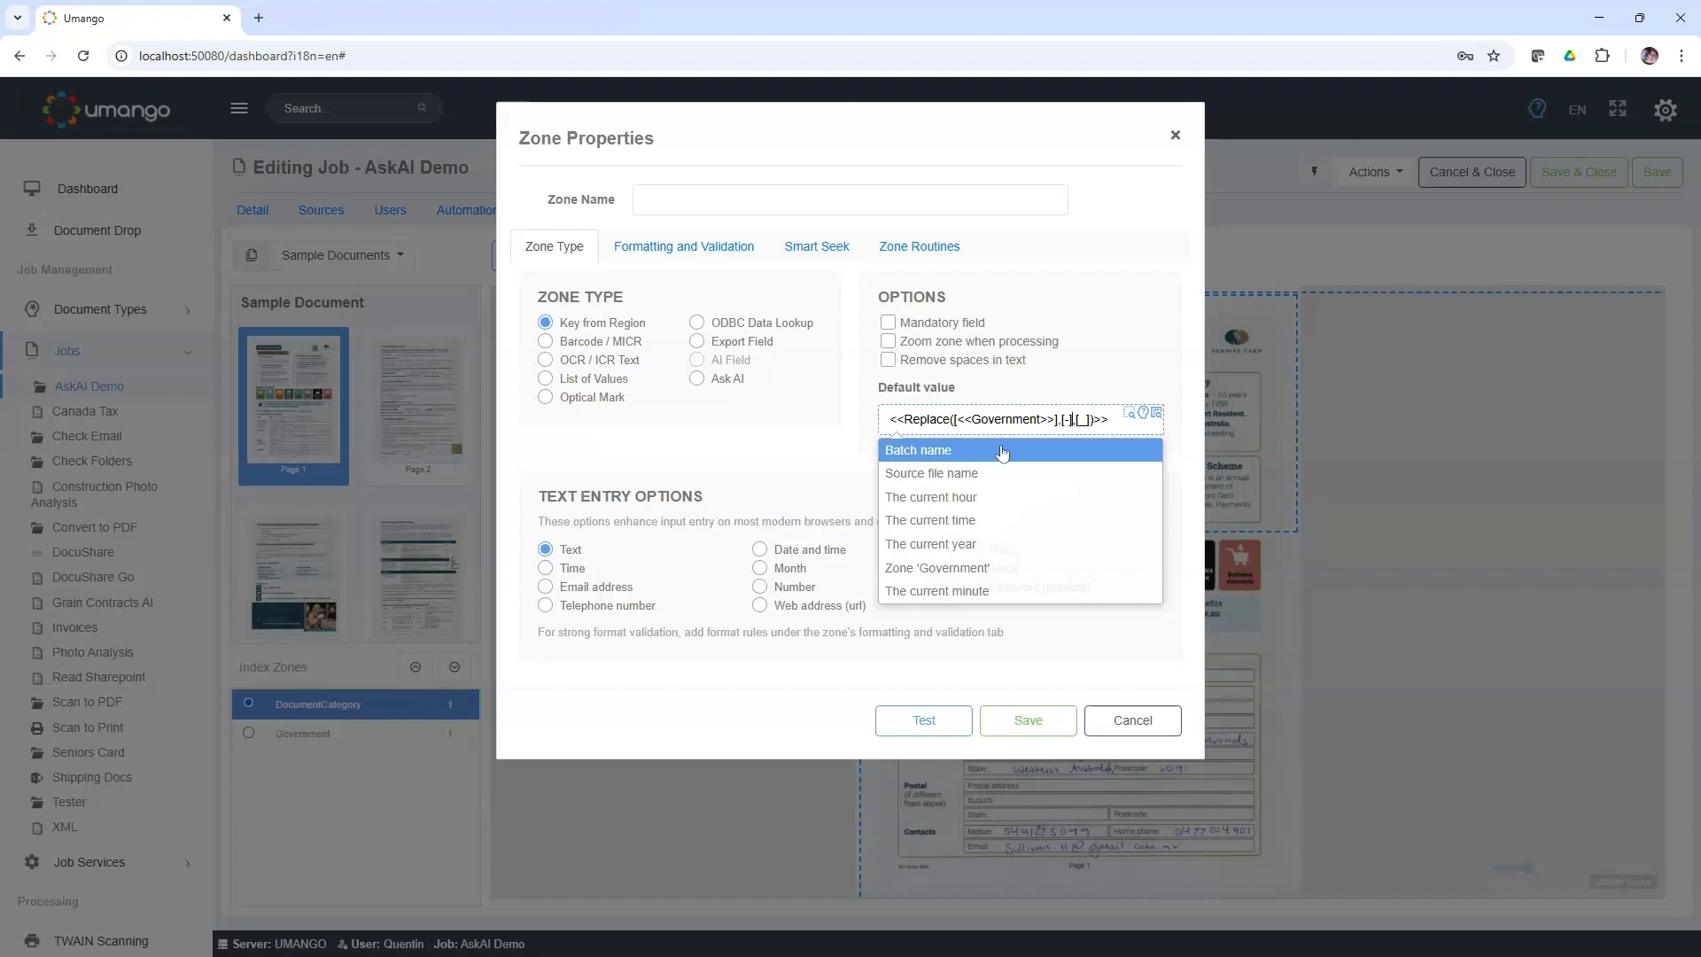
Step: Delete the comma before [_] and the final > from the default value and have the Umango Assistant check its syntax
{"action": "key", "text": "BackSpace"}
{"action": "key", "text": "BackSpace"}
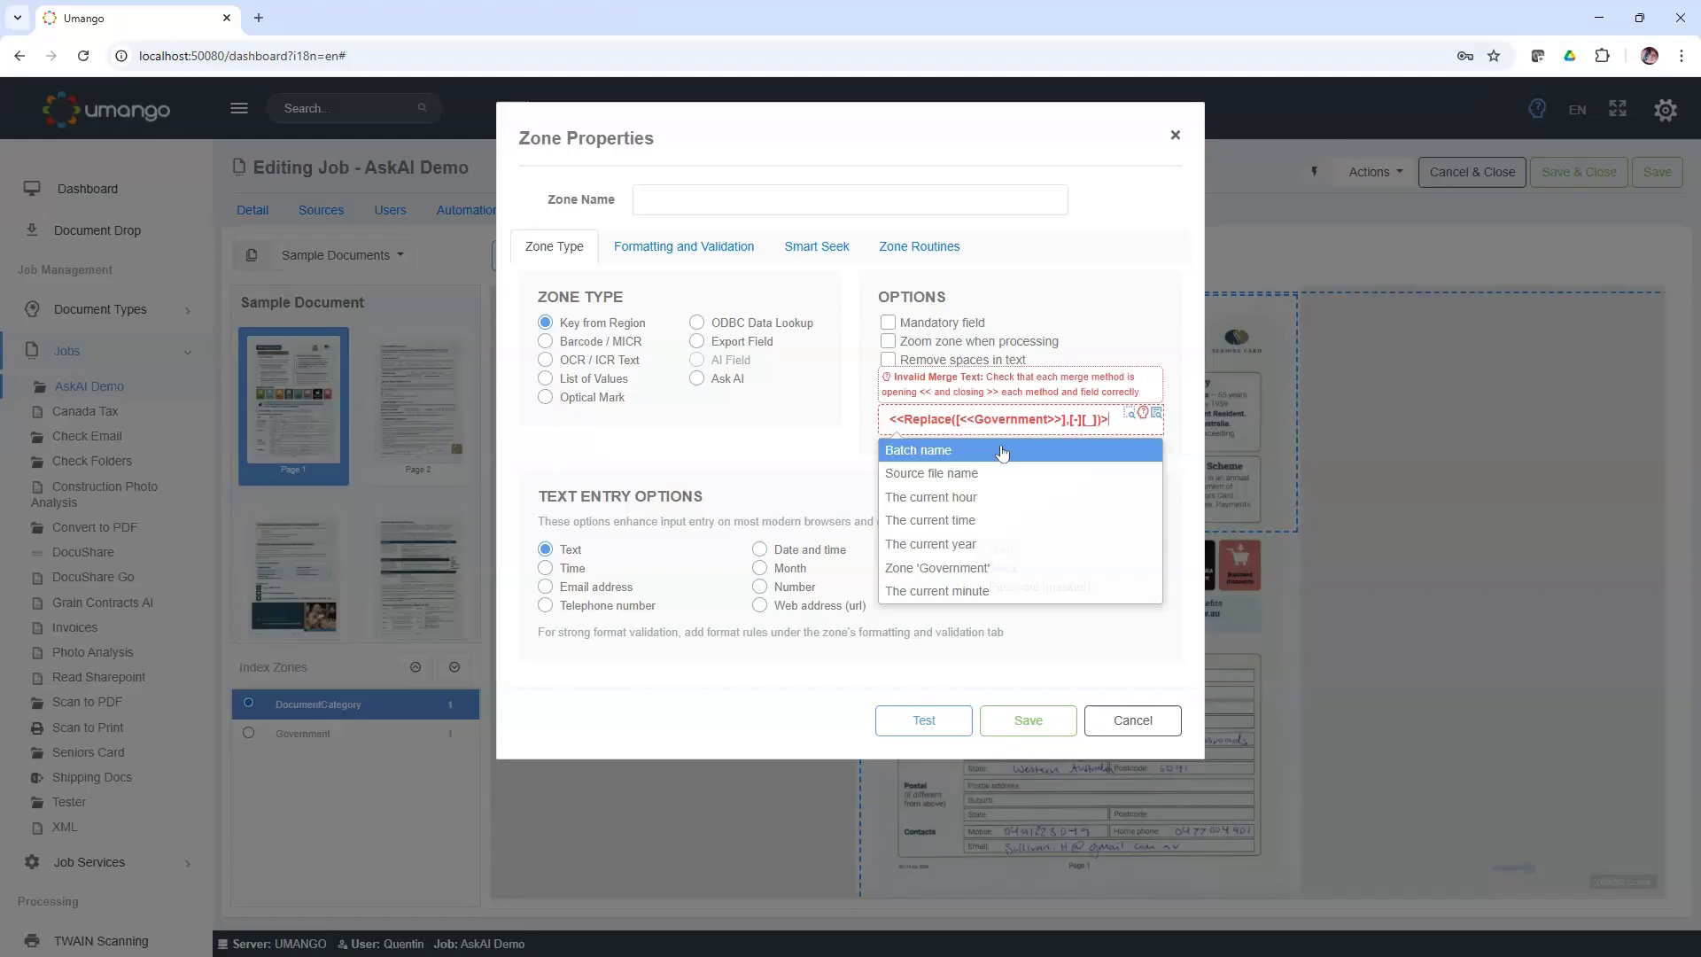
{"action": "left_click", "coordinate": [1145, 417]}
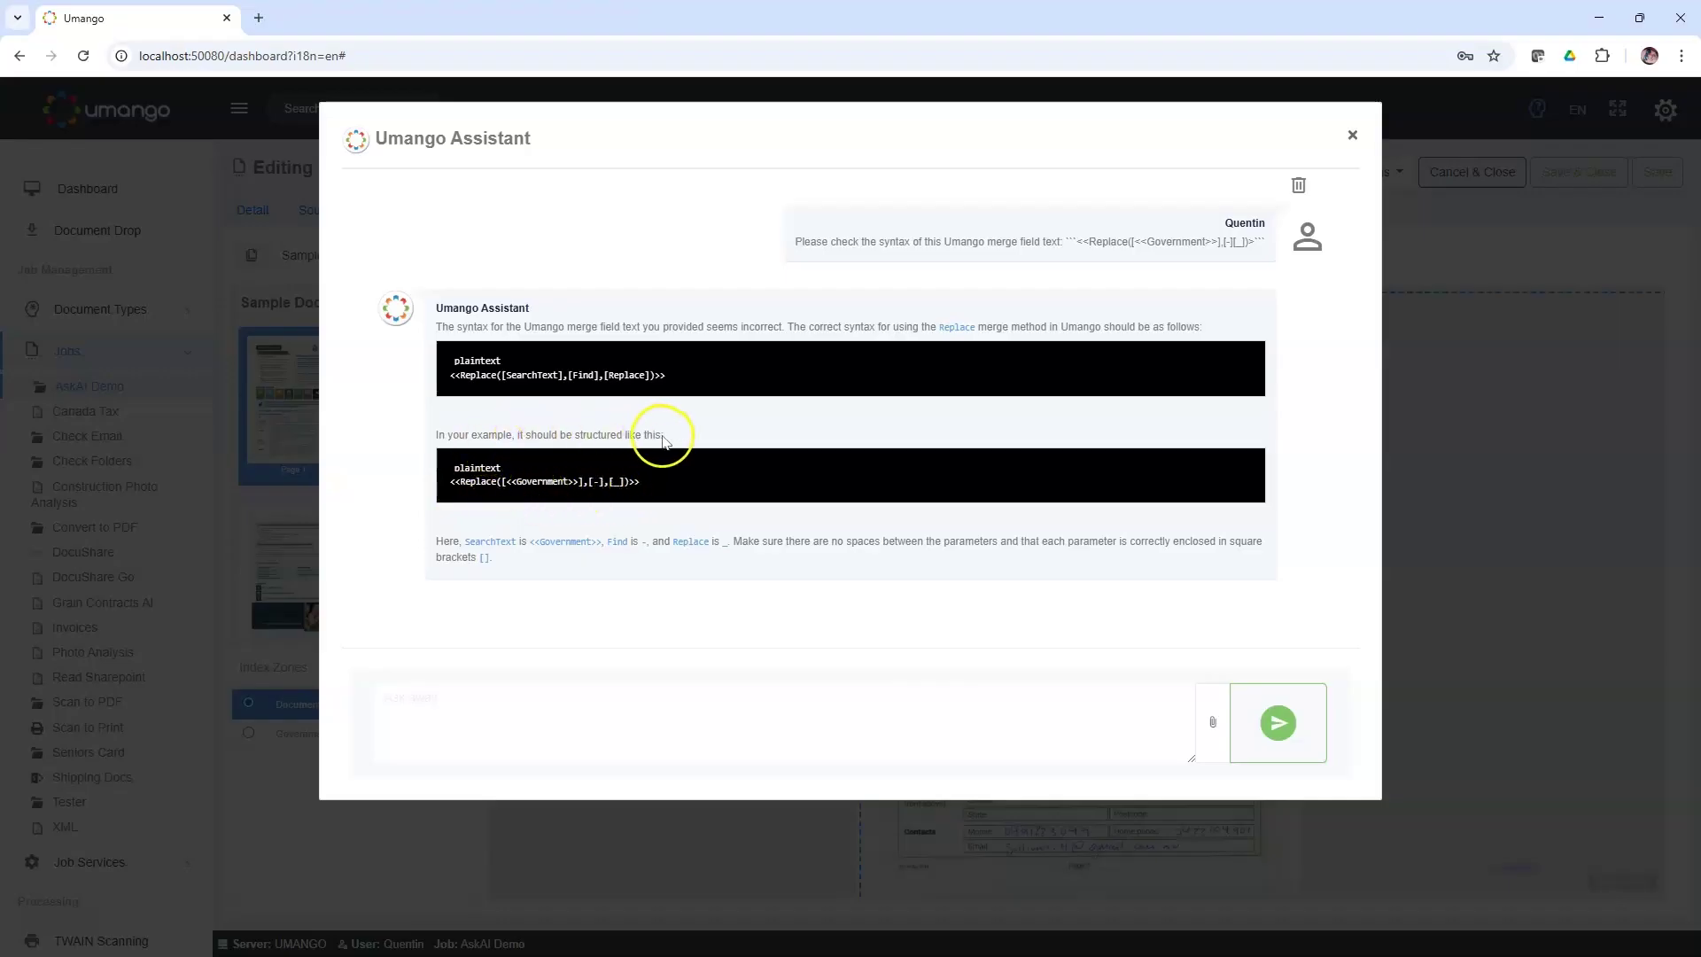
Step: Replace the default value with the assistant's corrected expression <<Replace([<<Government>>],[-],[_])>> and discard the new zone
{"action": "left_click_drag", "start_coordinate": [660, 485], "coordinate": [449, 484]}
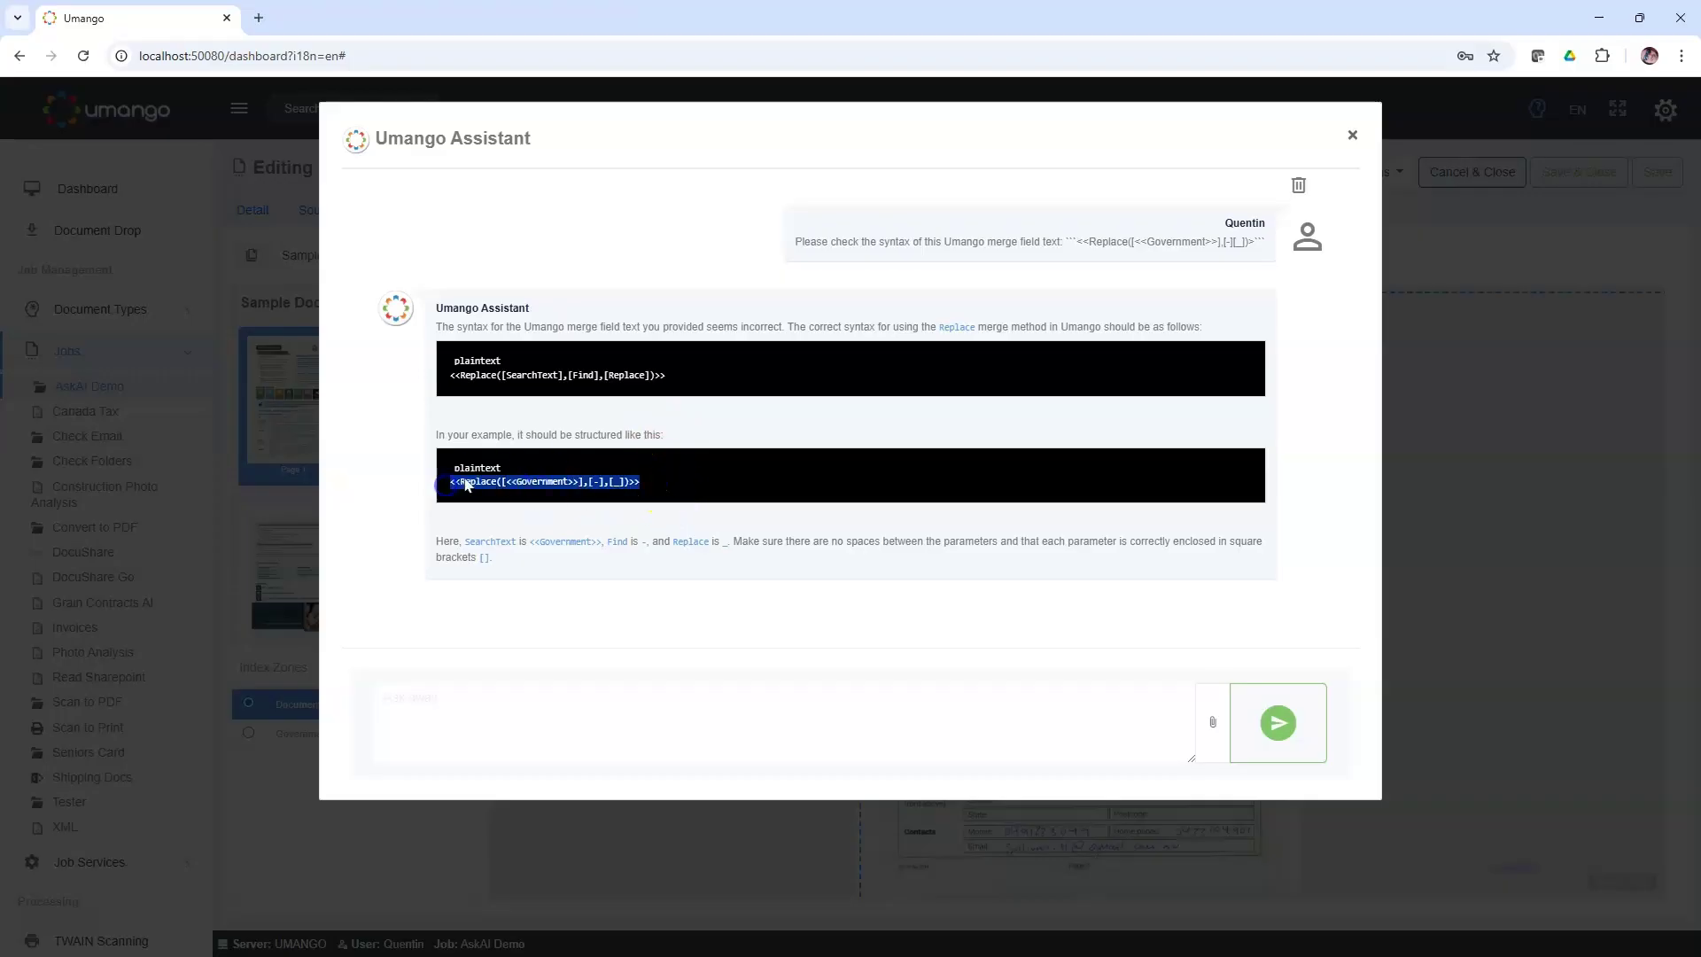
{"action": "right_click", "coordinate": [473, 486]}
{"action": "left_click", "coordinate": [518, 511]}
{"action": "left_click", "coordinate": [1352, 134]}
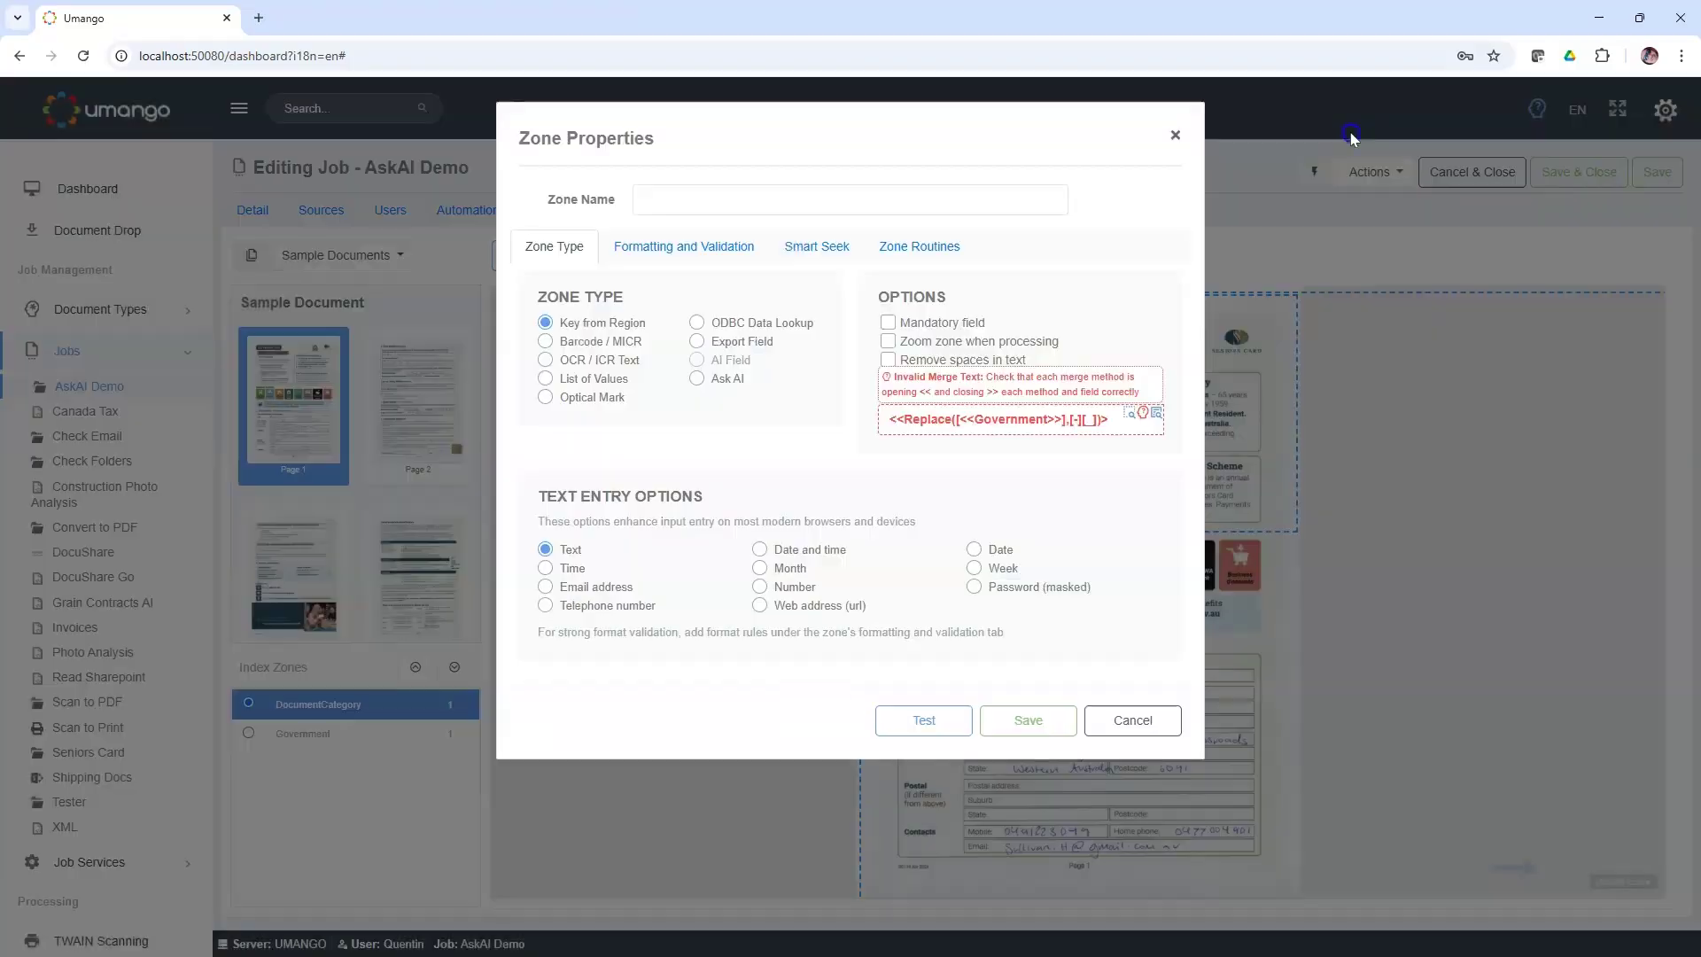
{"action": "triple_click", "coordinate": [1019, 422]}
{"action": "key", "text": "ctrl+v"}
{"action": "left_click", "coordinate": [1071, 377]}
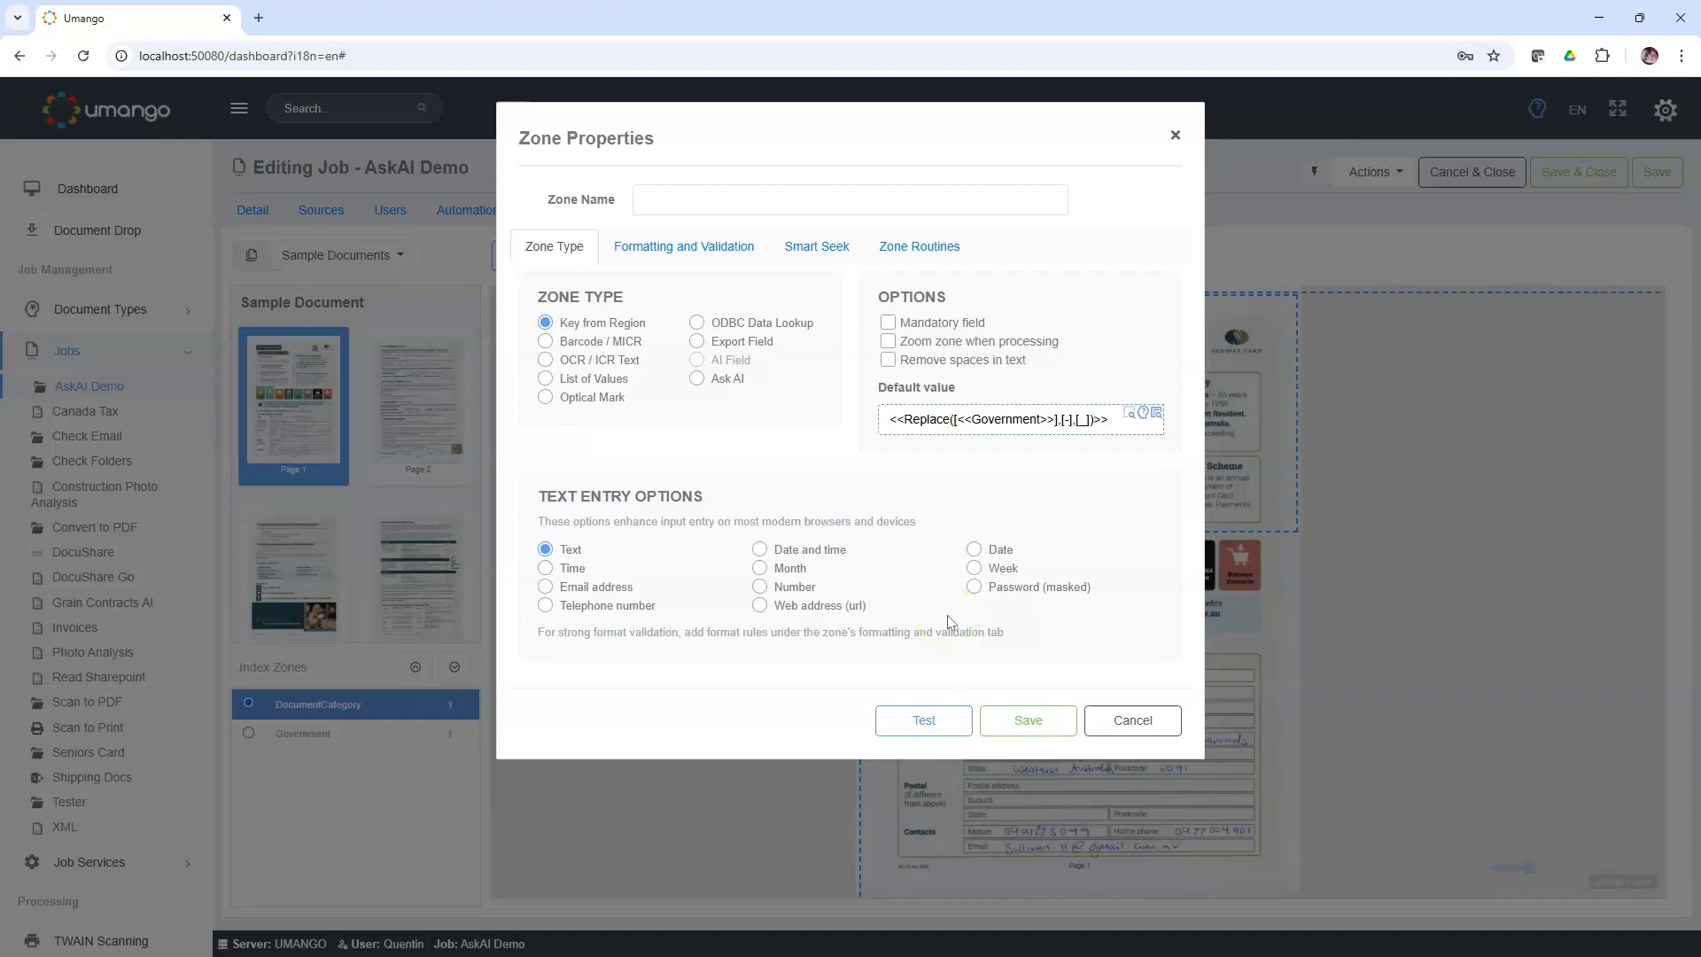
{"action": "left_click", "coordinate": [1041, 628]}
{"action": "left_click", "coordinate": [1123, 721]}
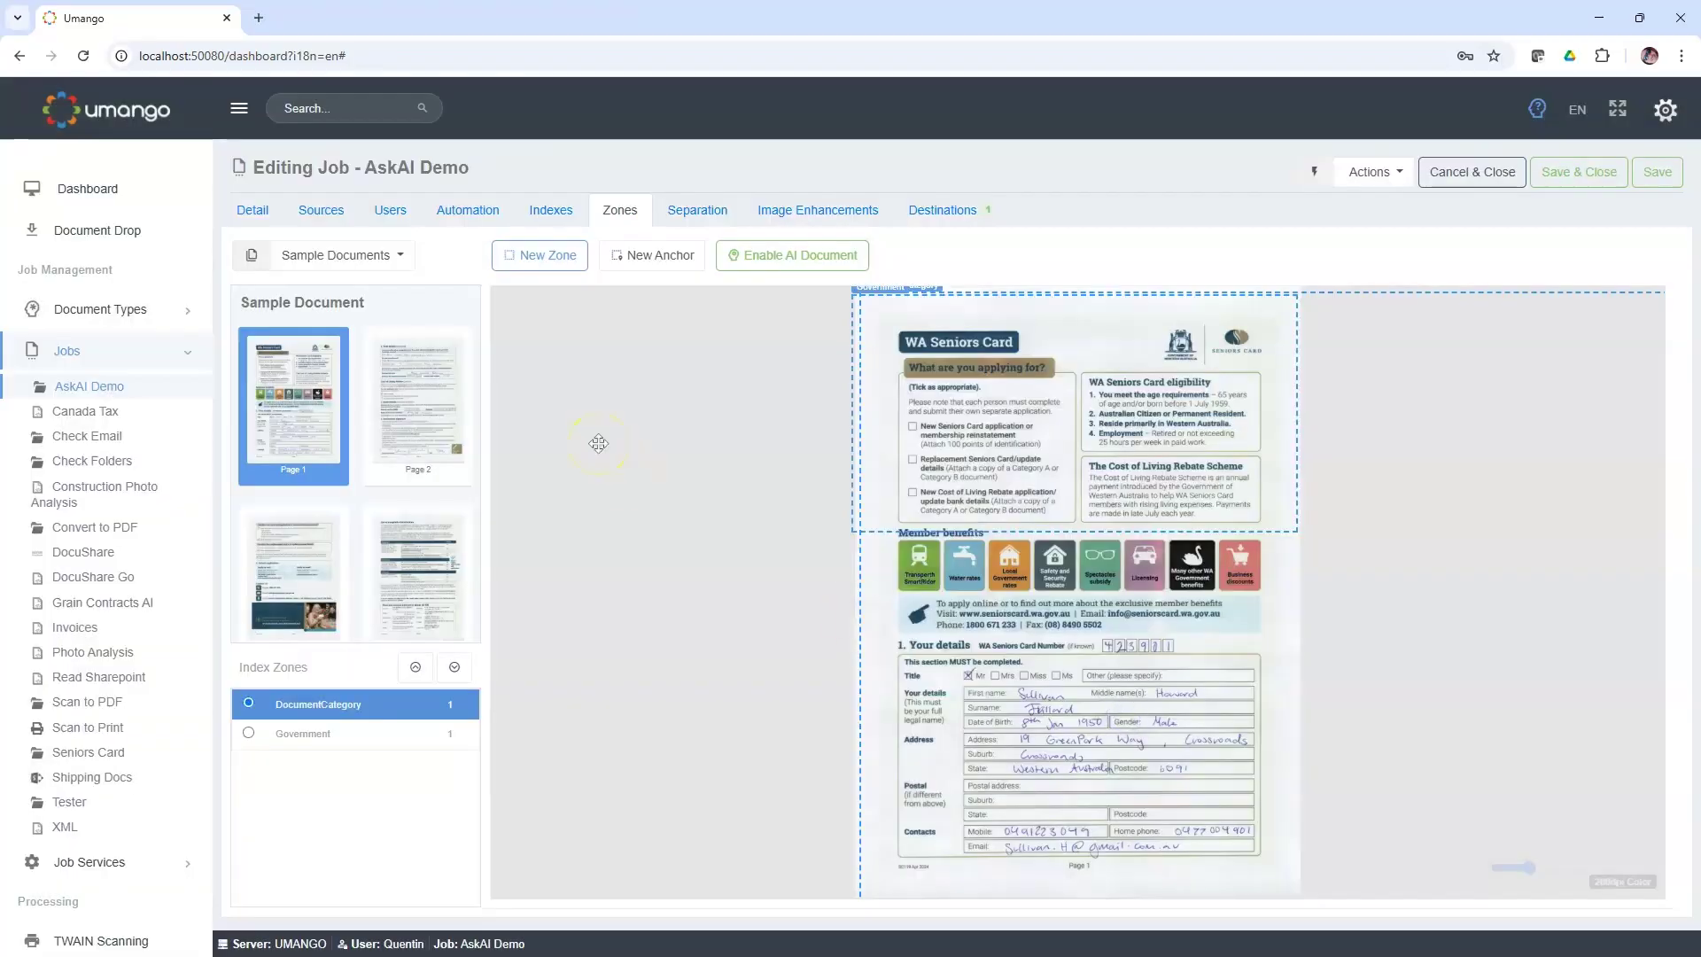
Step: Clear the Umango Assistant conversation and ask for a C# zone script converting a US$ program argument to Euros using a free online web api
{"action": "left_click", "coordinate": [1537, 106]}
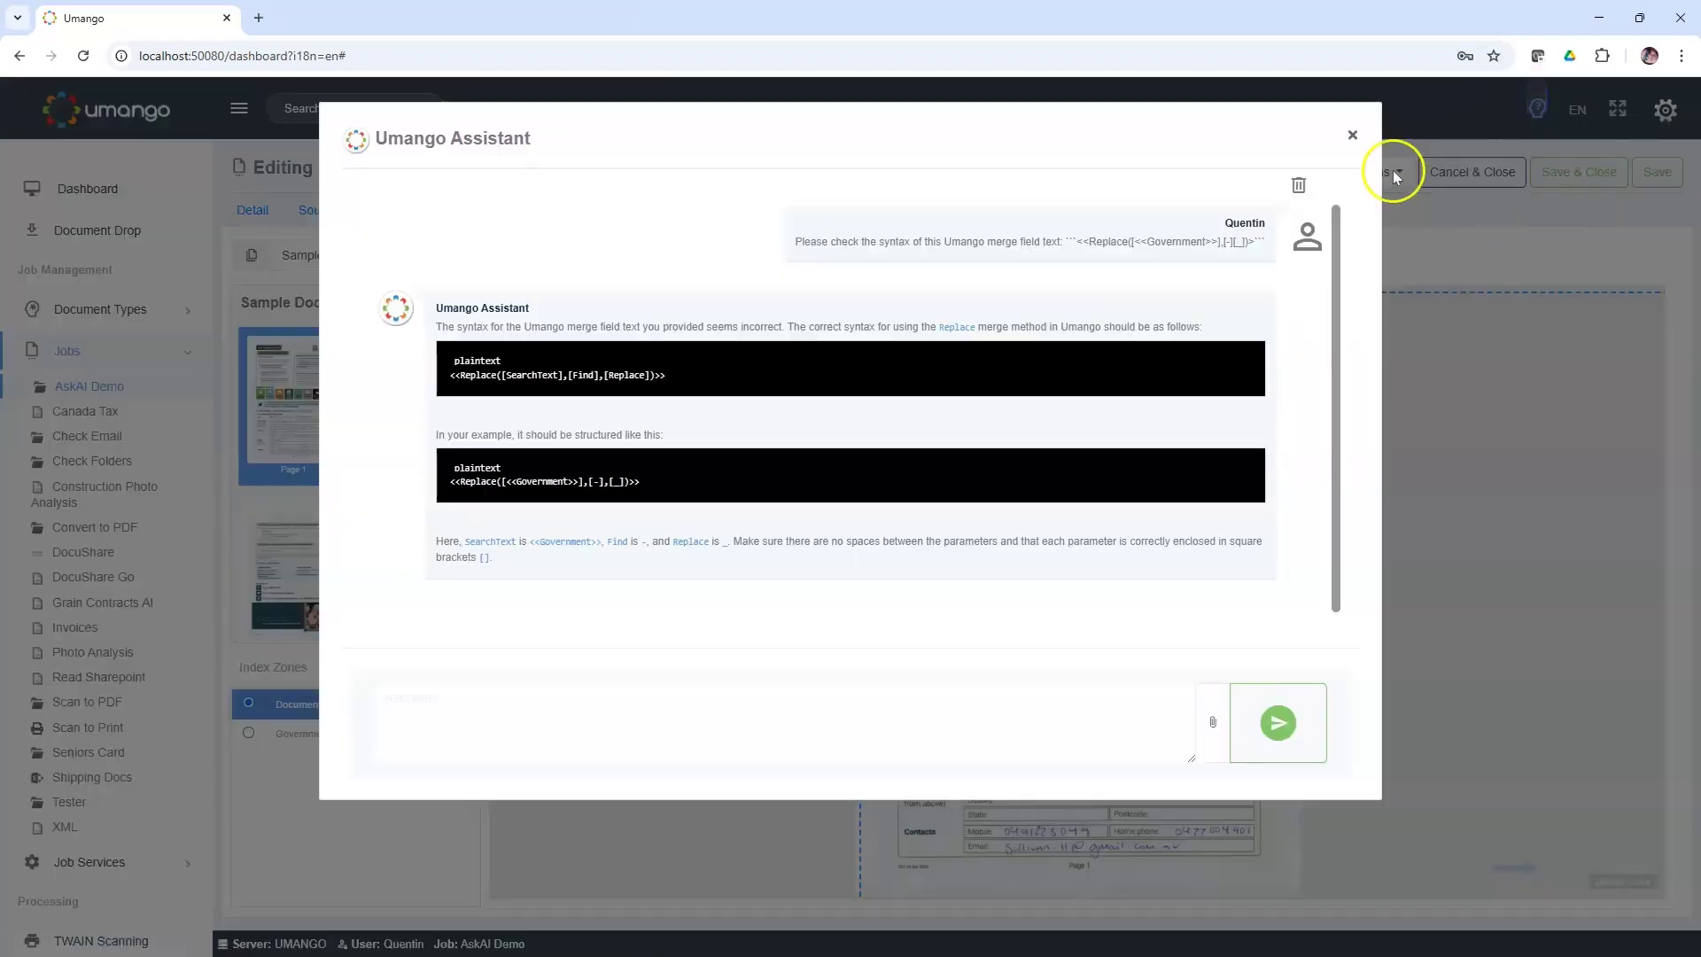
{"action": "left_click", "coordinate": [1299, 185]}
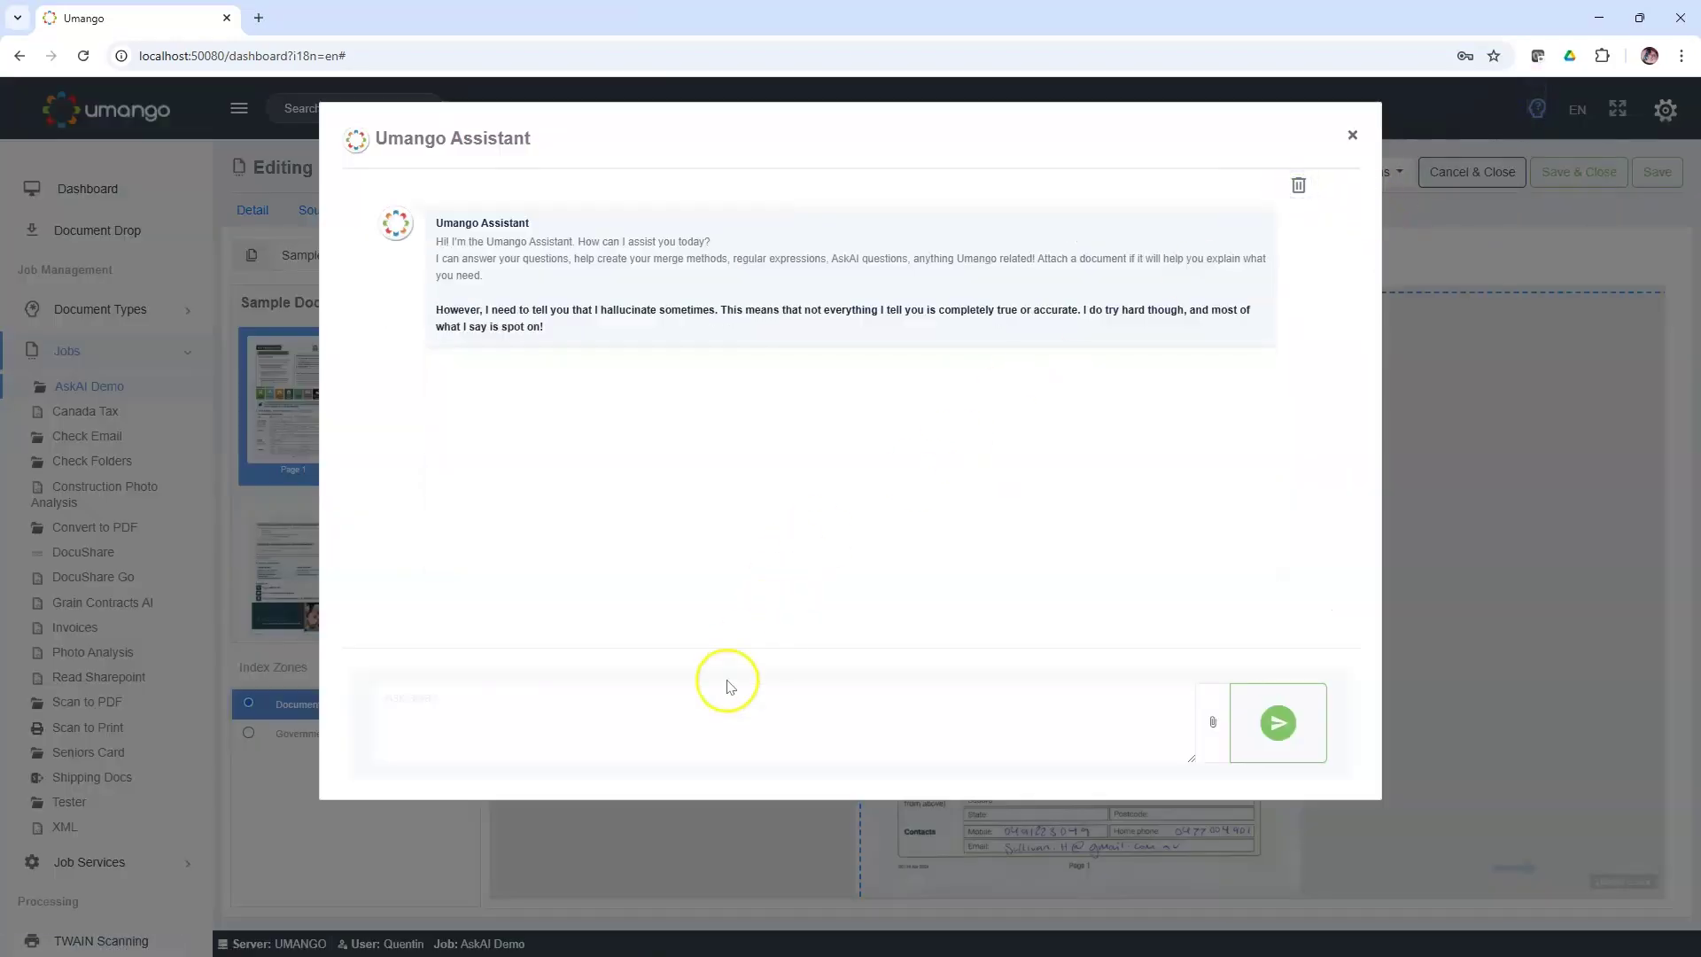
{"action": "left_click", "coordinate": [708, 724]}
{"action": "type", "text": "Write me a zo"}
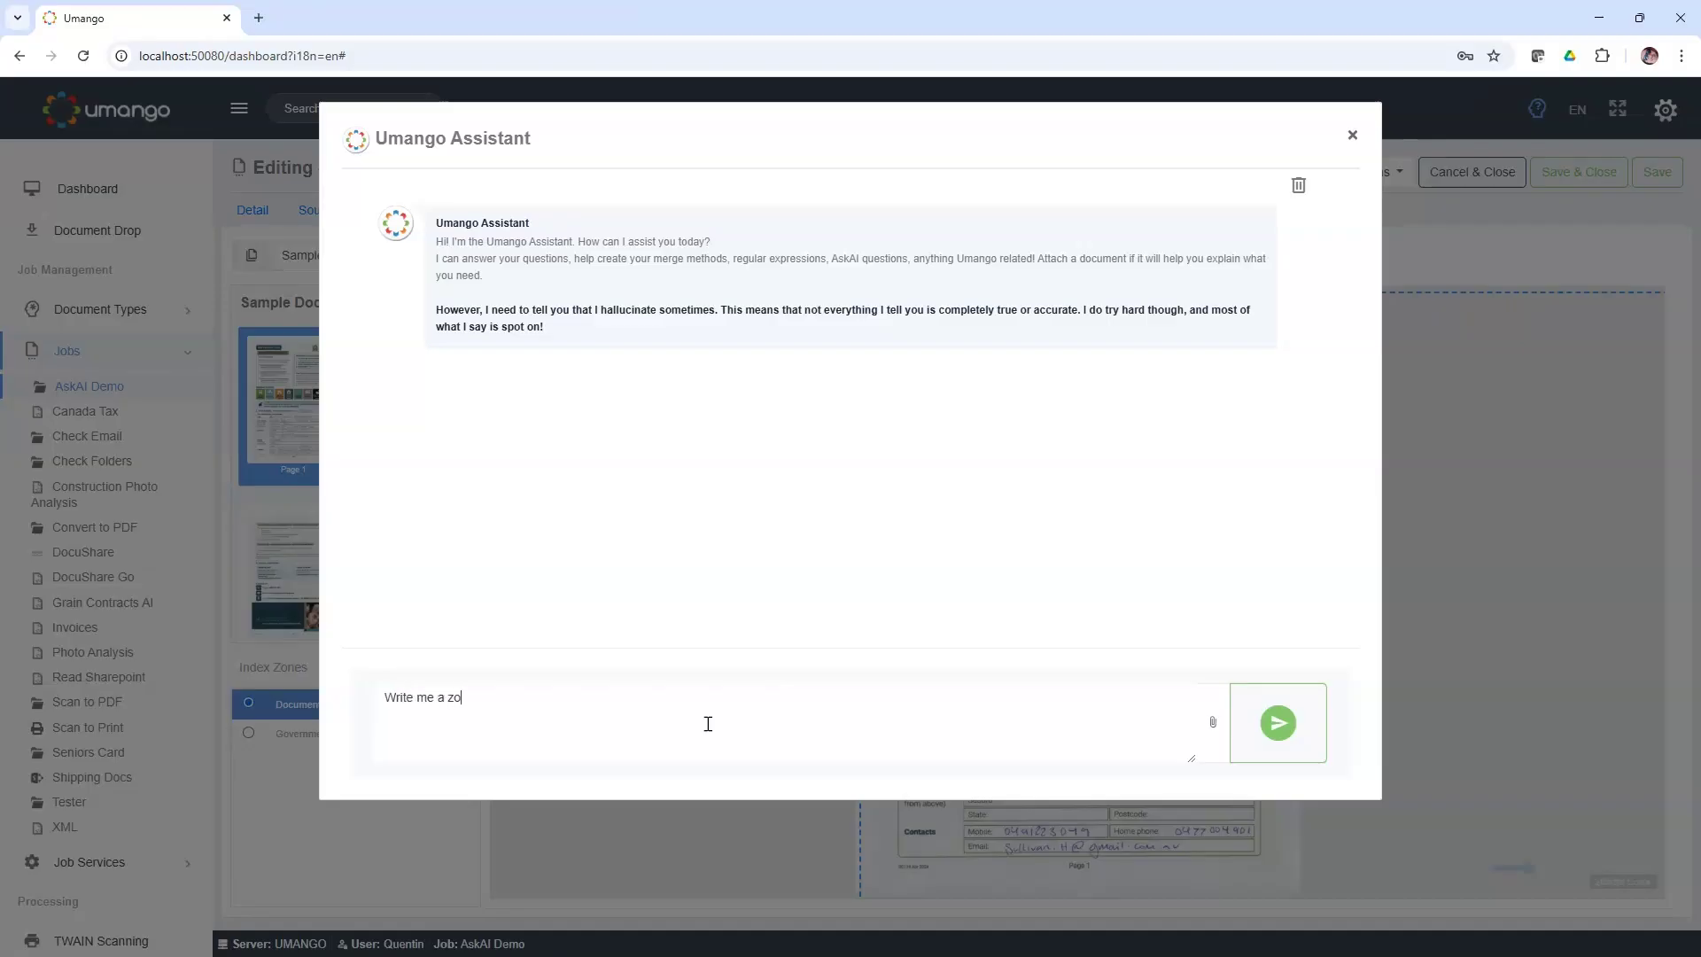
{"action": "type", "text": "ne script in C# taht takes a US$ value as a program argument and returns the value c"}
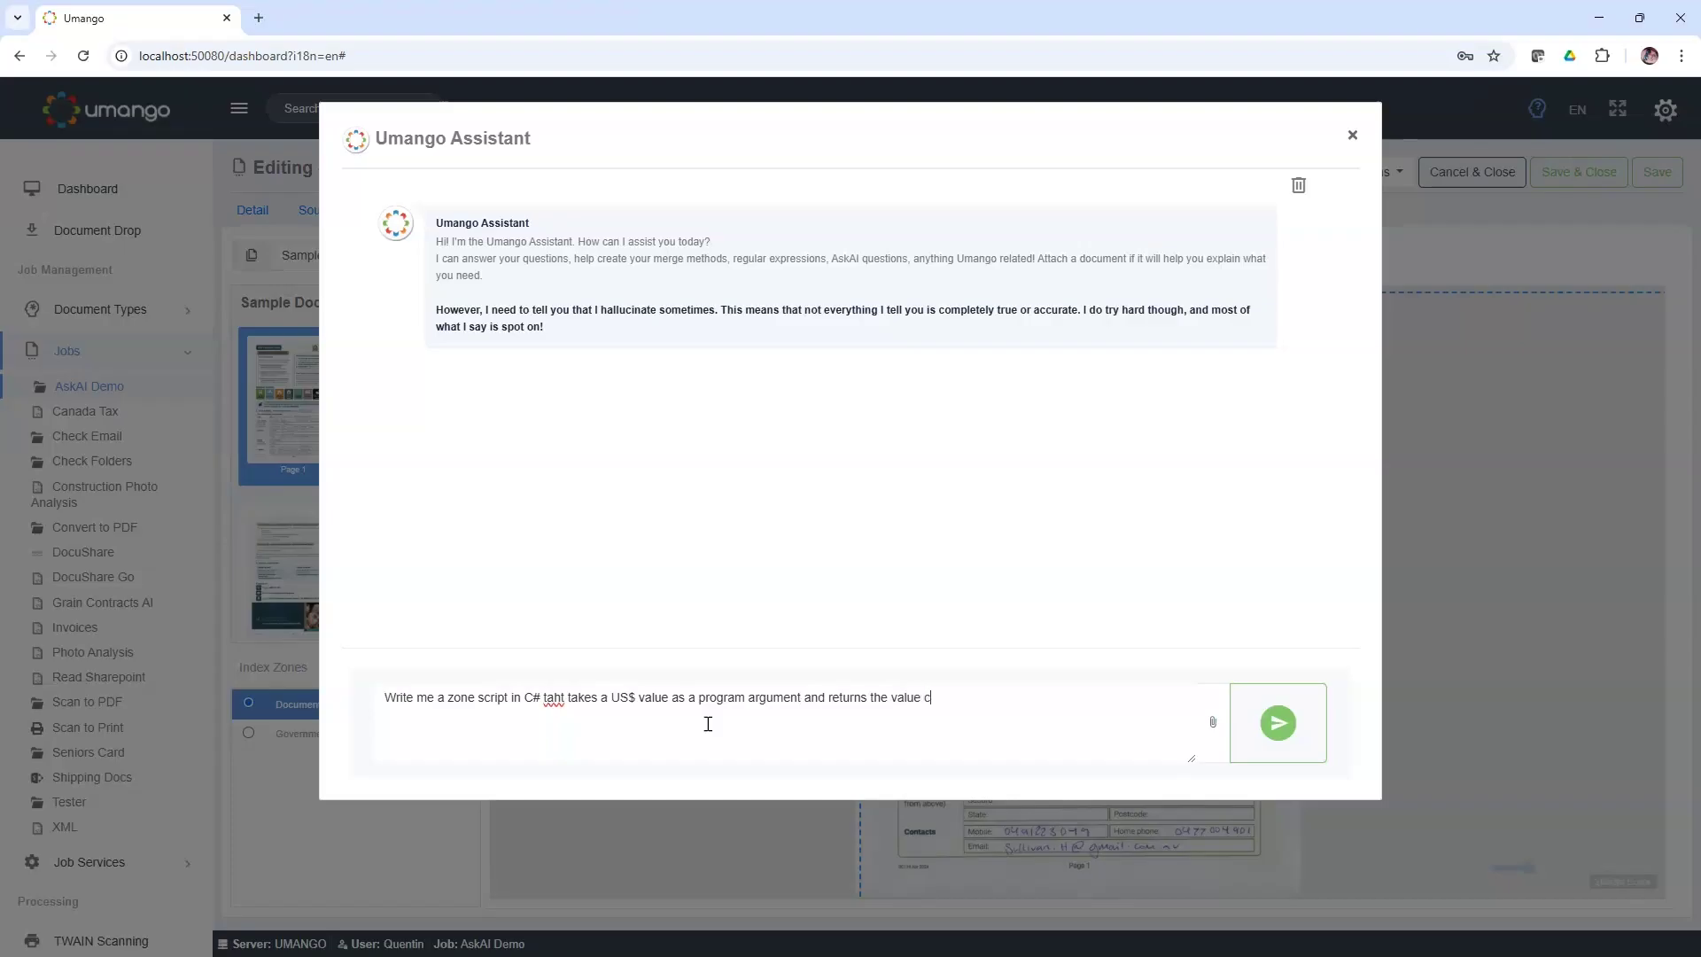
{"action": "type", "text": "onverted to Euros using a free online web api"}
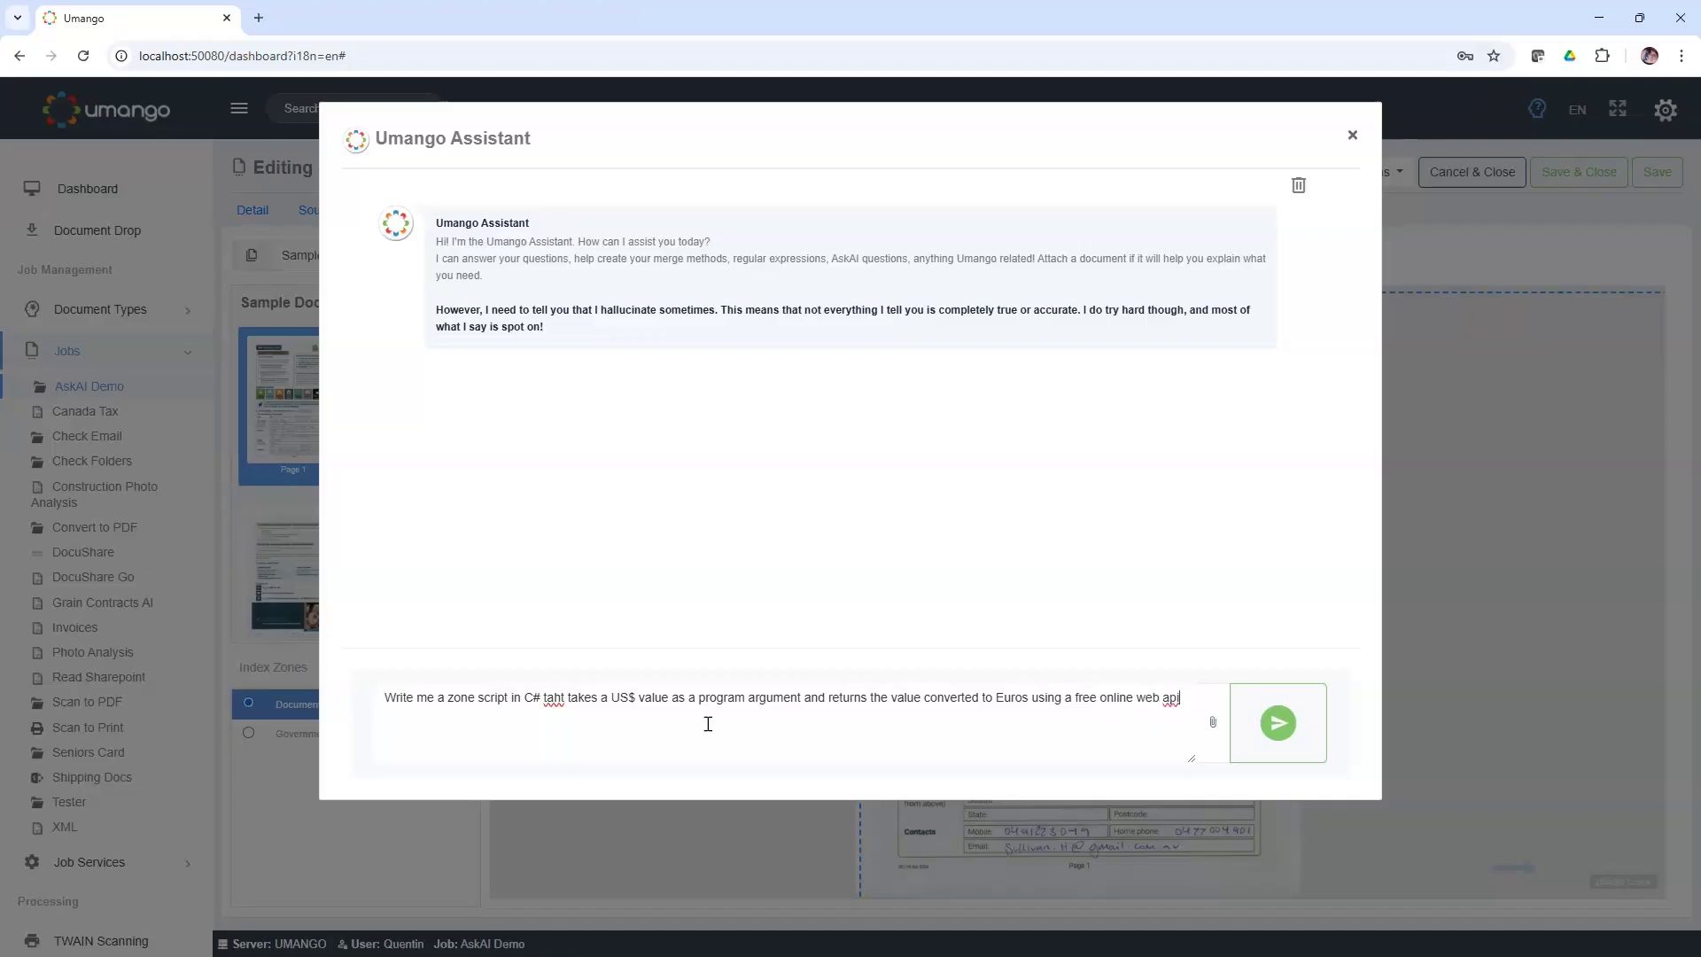
{"action": "left_click", "coordinate": [1285, 726]}
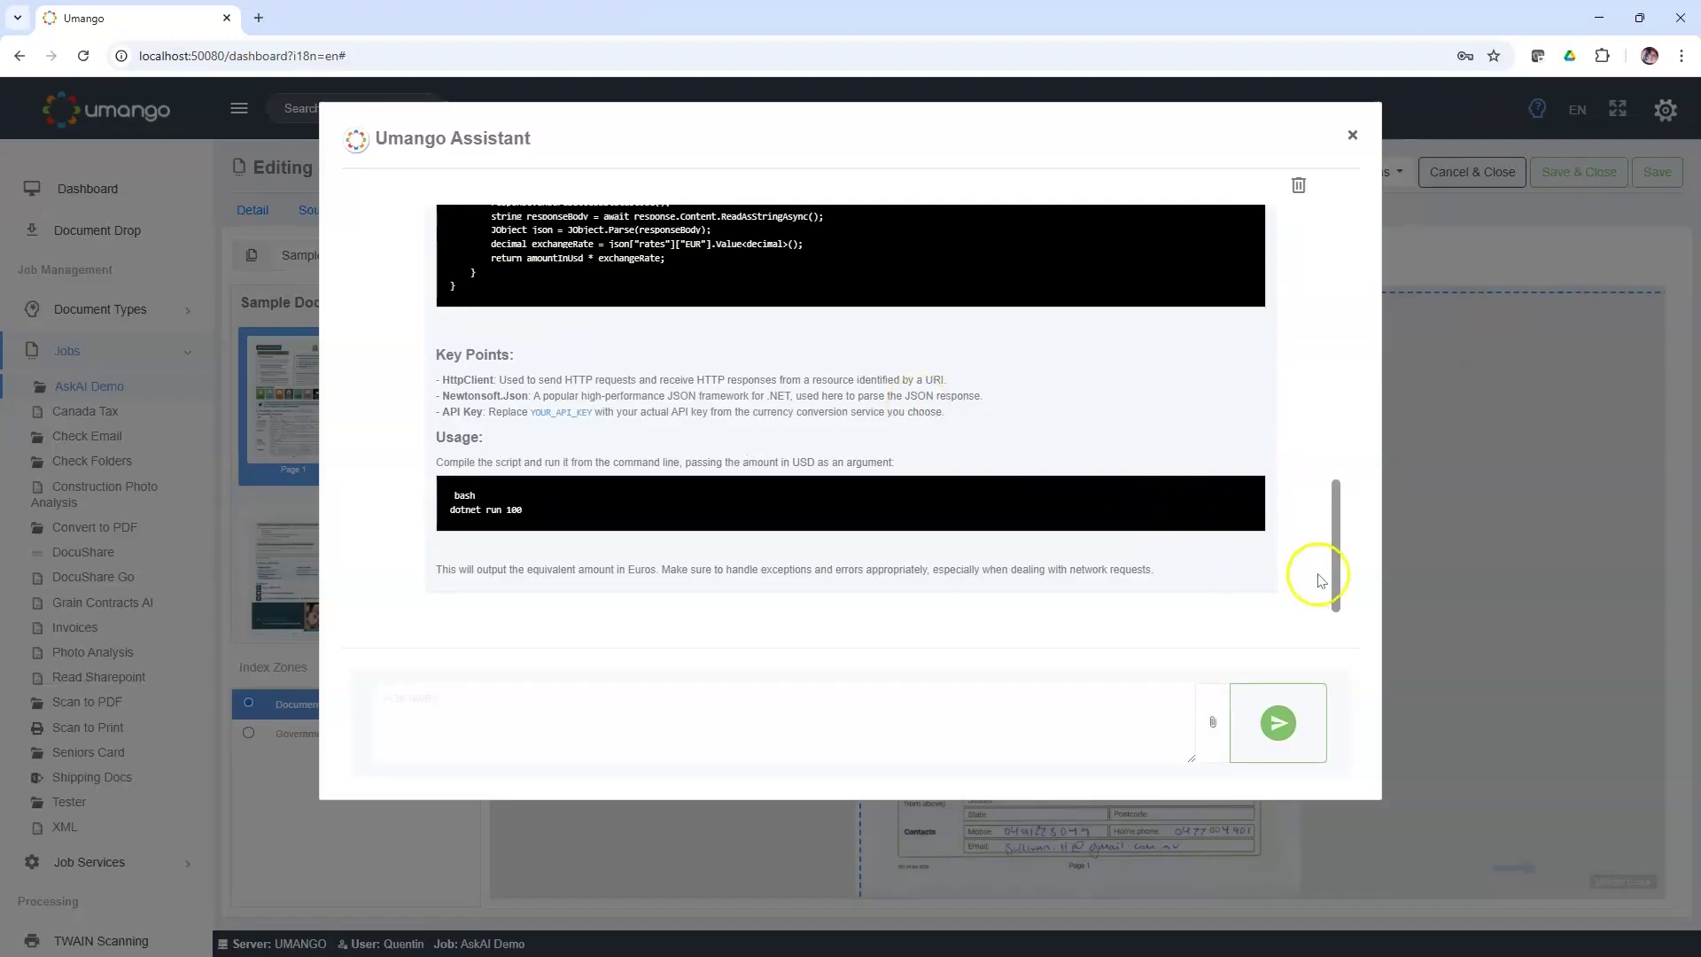
Step: Examine the generated C# currency converter script, including its argument handling, API call and exchange rate calculation
{"action": "left_click_drag", "start_coordinate": [1332, 558], "coordinate": [1333, 468]}
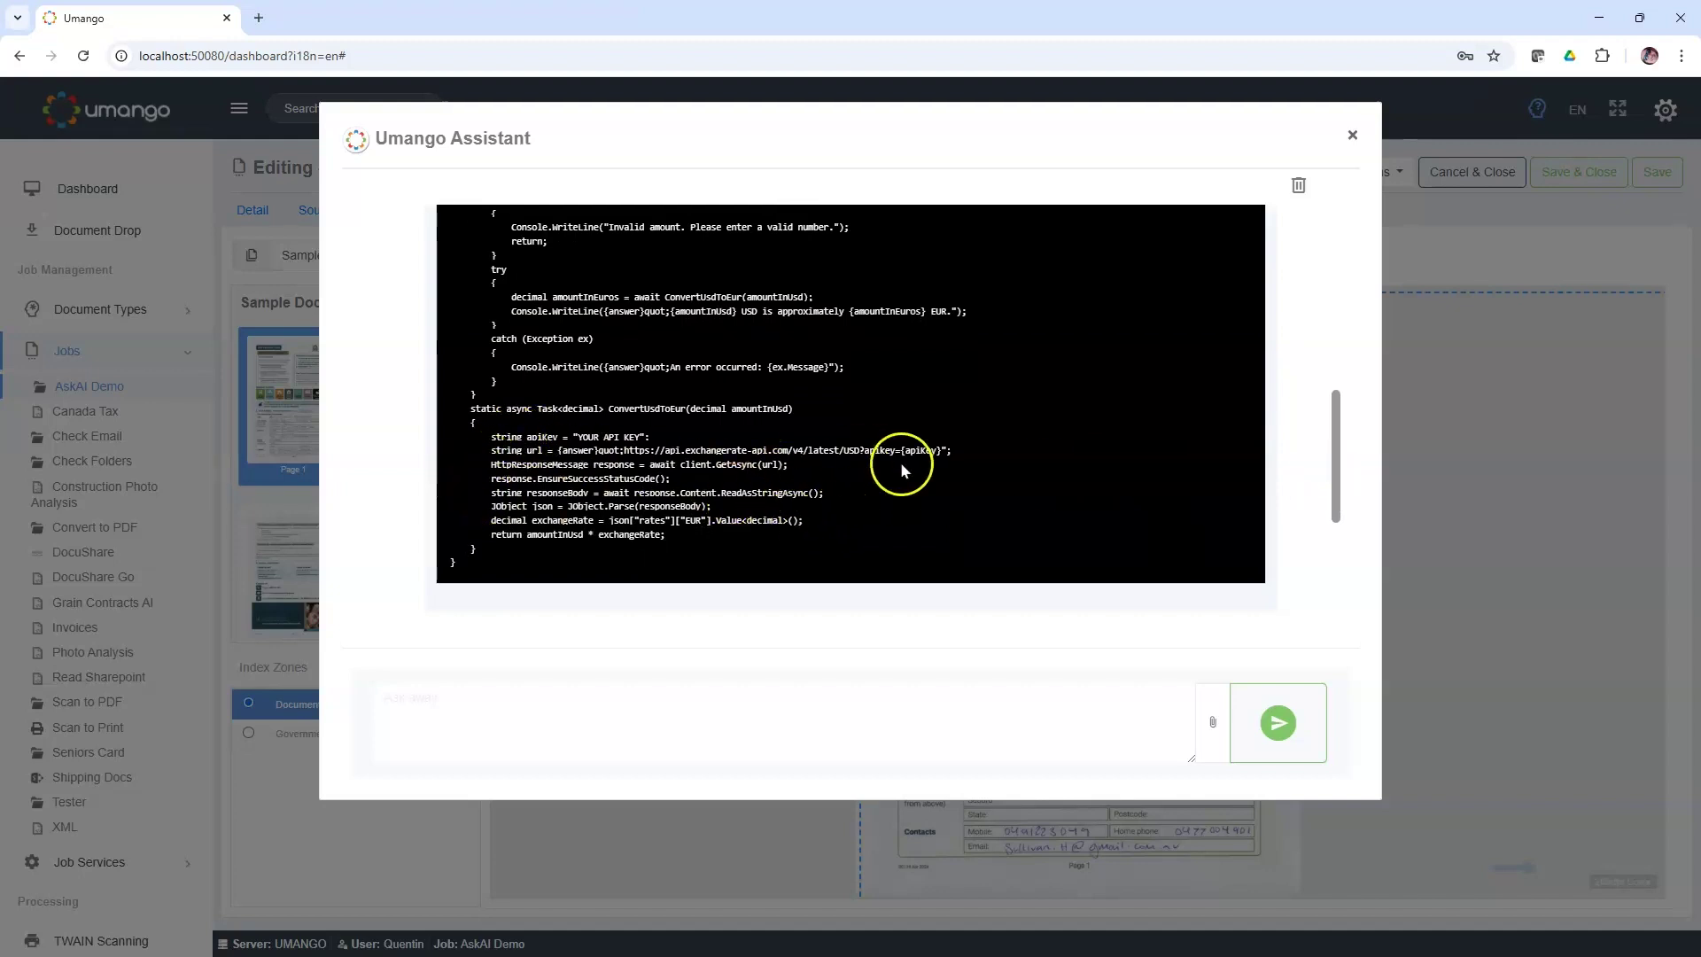
{"action": "scroll", "coordinate": [890, 470], "scroll_direction": "up", "scroll_amount": 3}
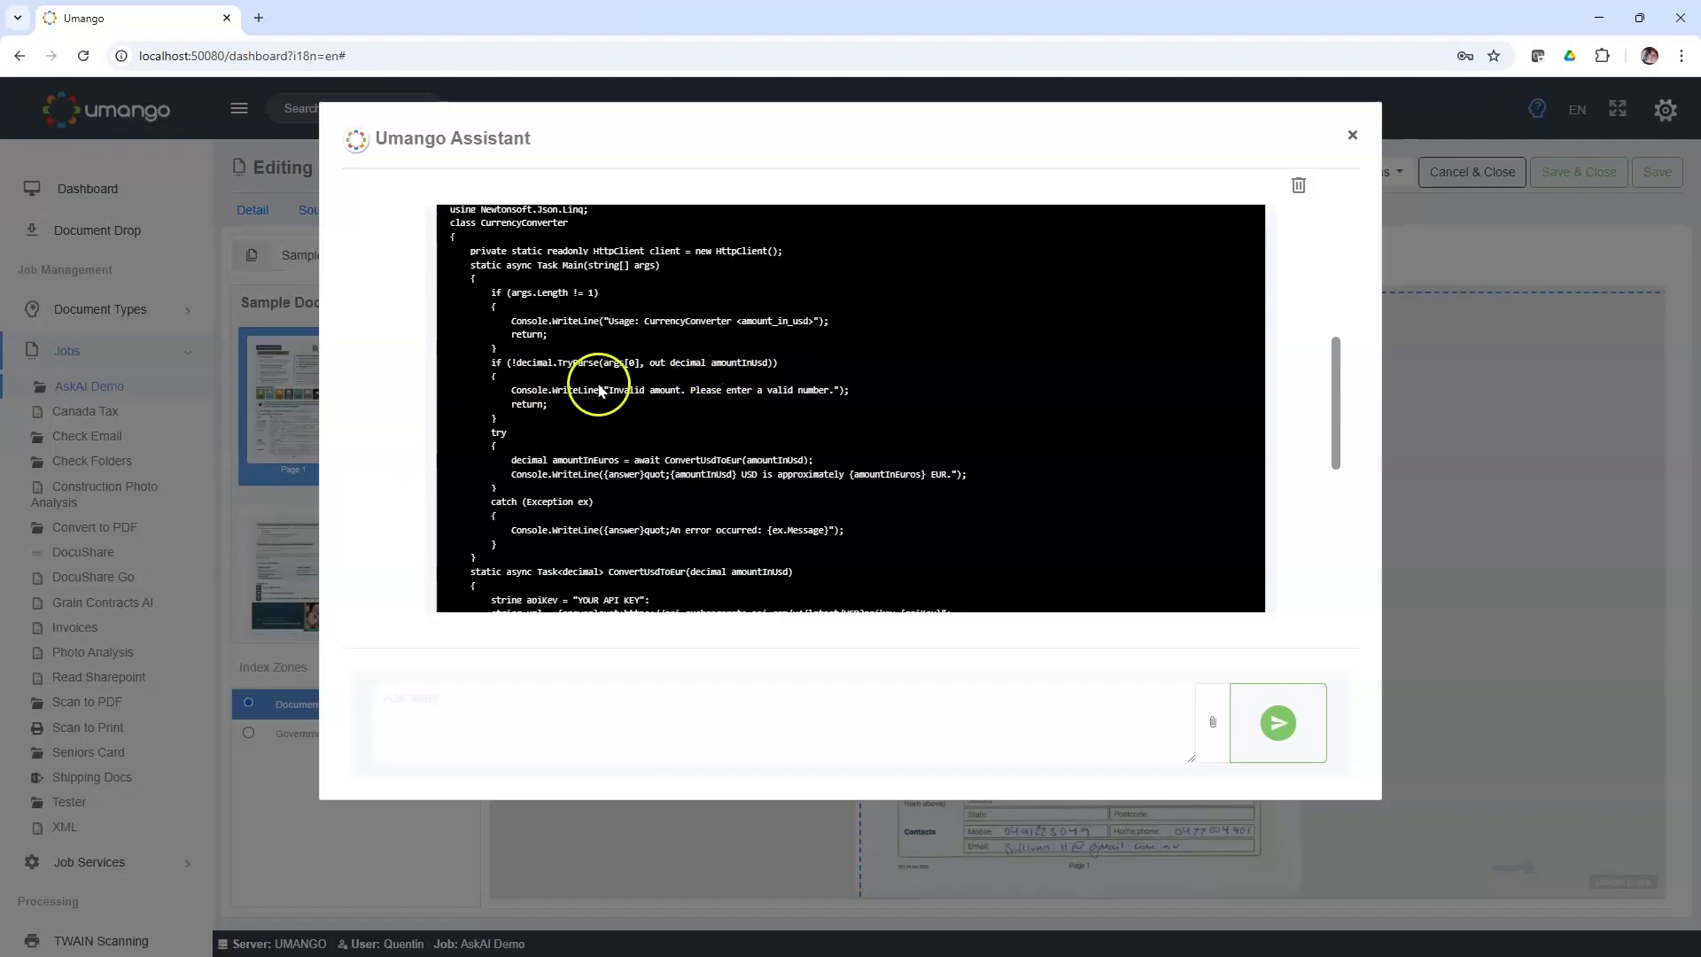
{"action": "scroll", "coordinate": [571, 408], "scroll_direction": "down", "scroll_amount": 1}
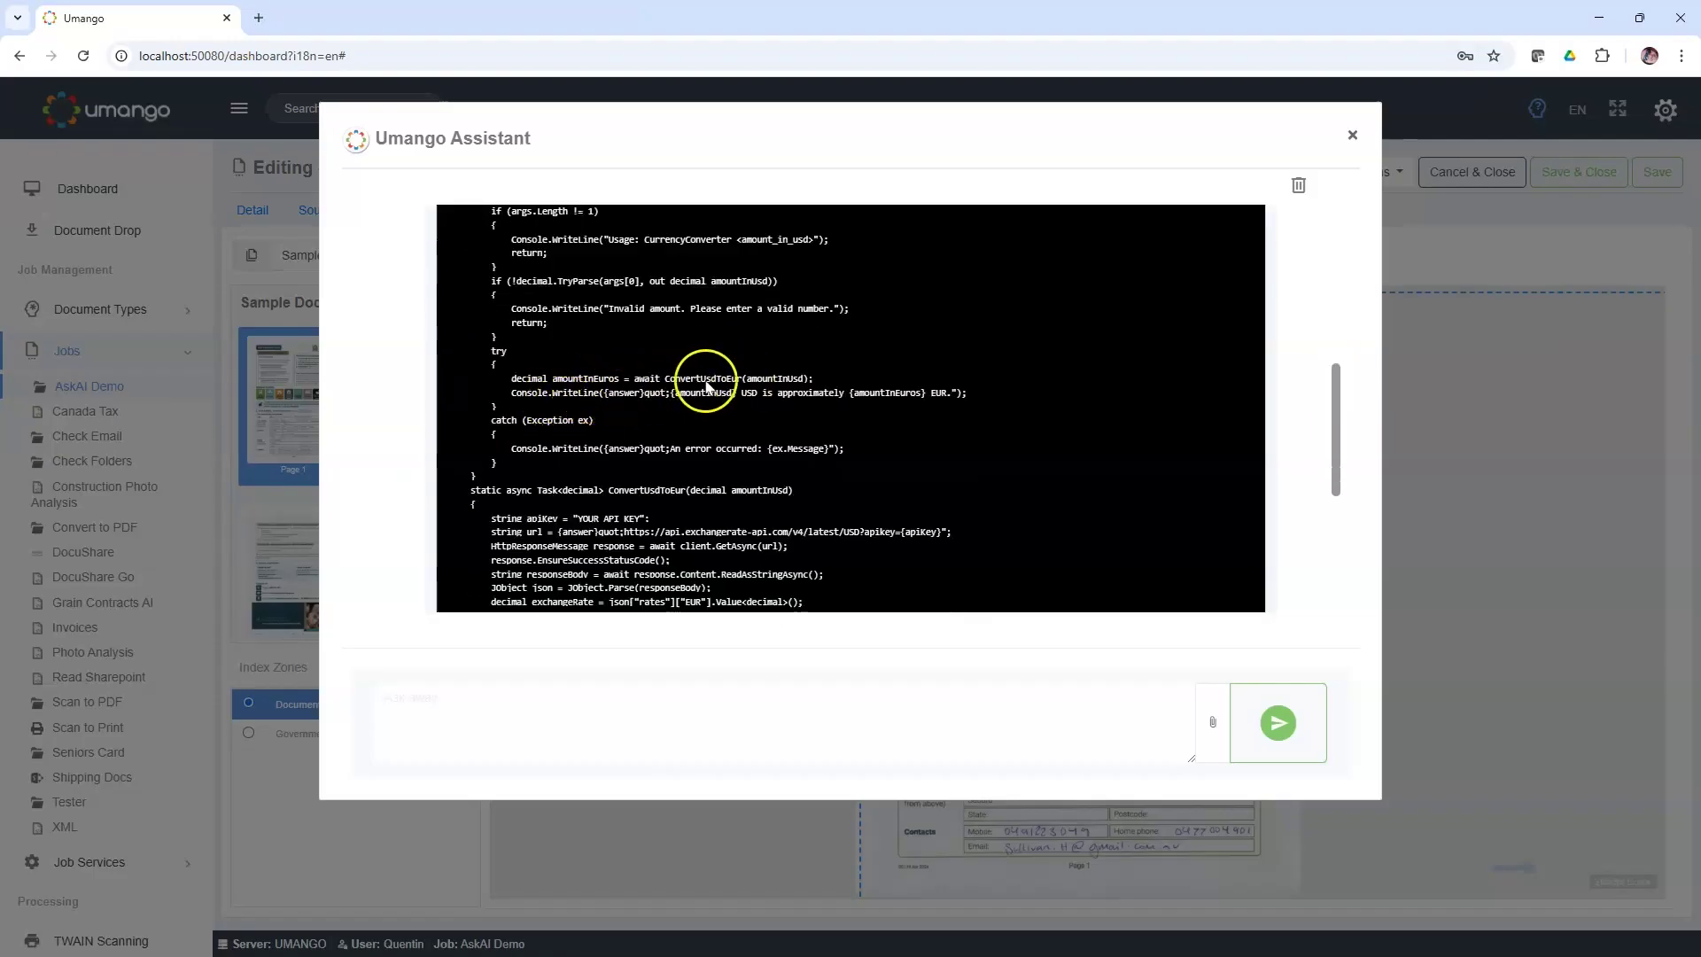
{"action": "scroll", "coordinate": [706, 385], "scroll_direction": "down", "scroll_amount": 1}
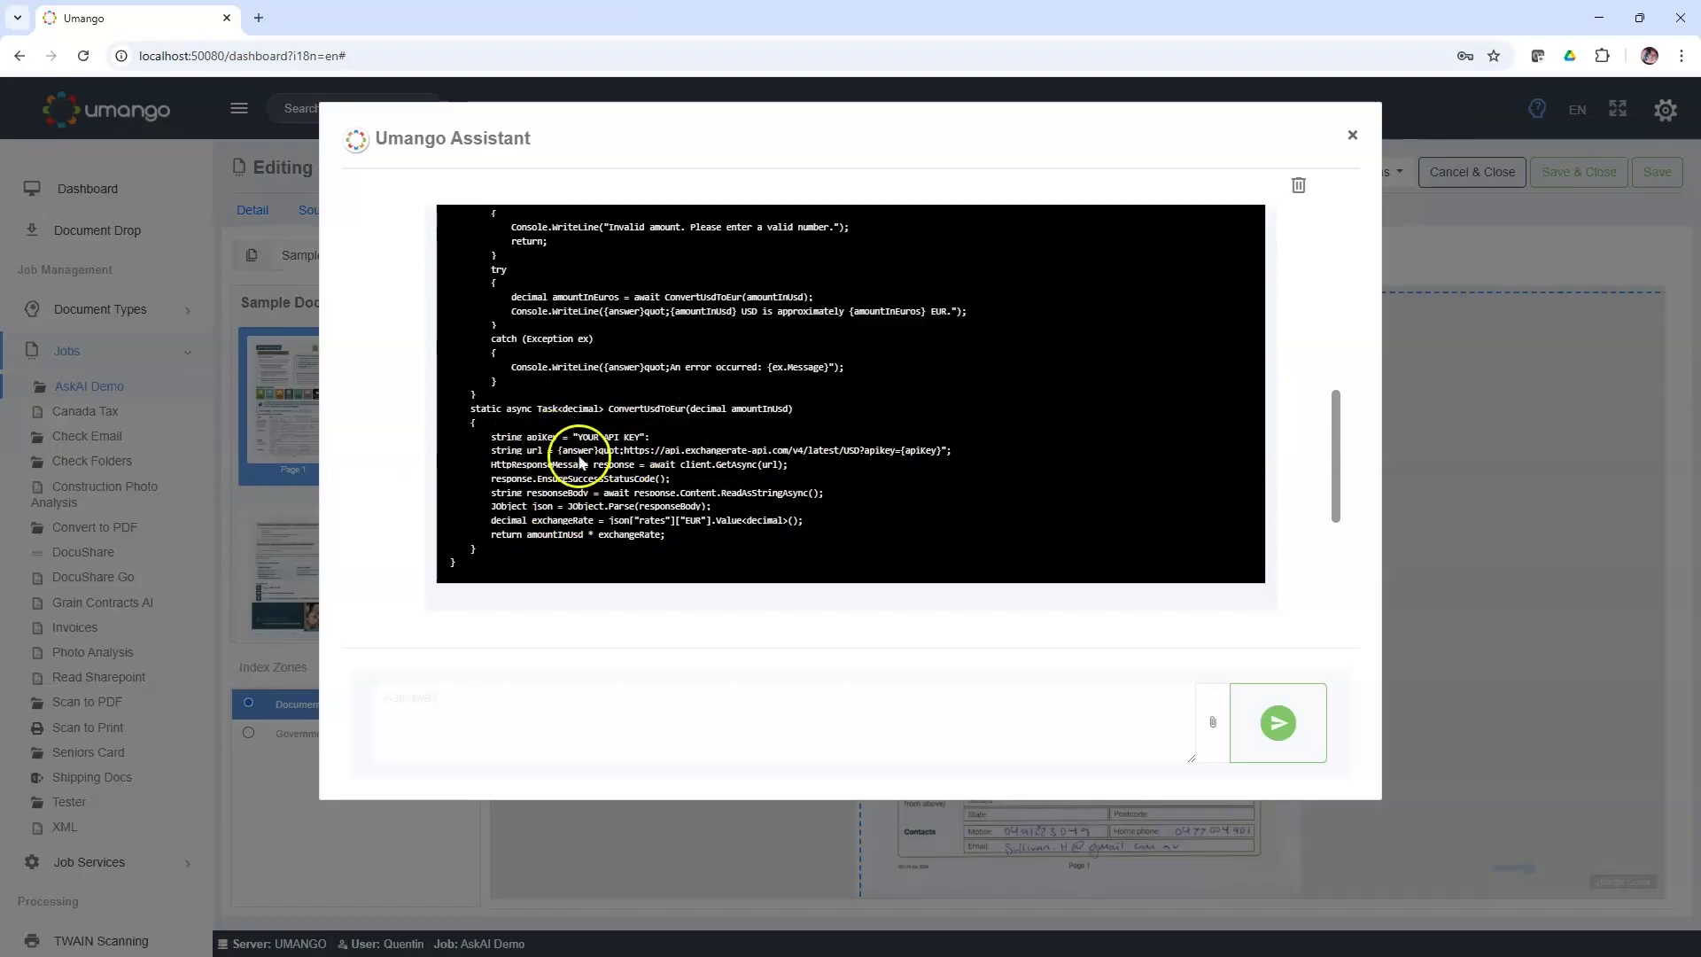
{"action": "scroll", "coordinate": [580, 461], "scroll_direction": "up", "scroll_amount": 1}
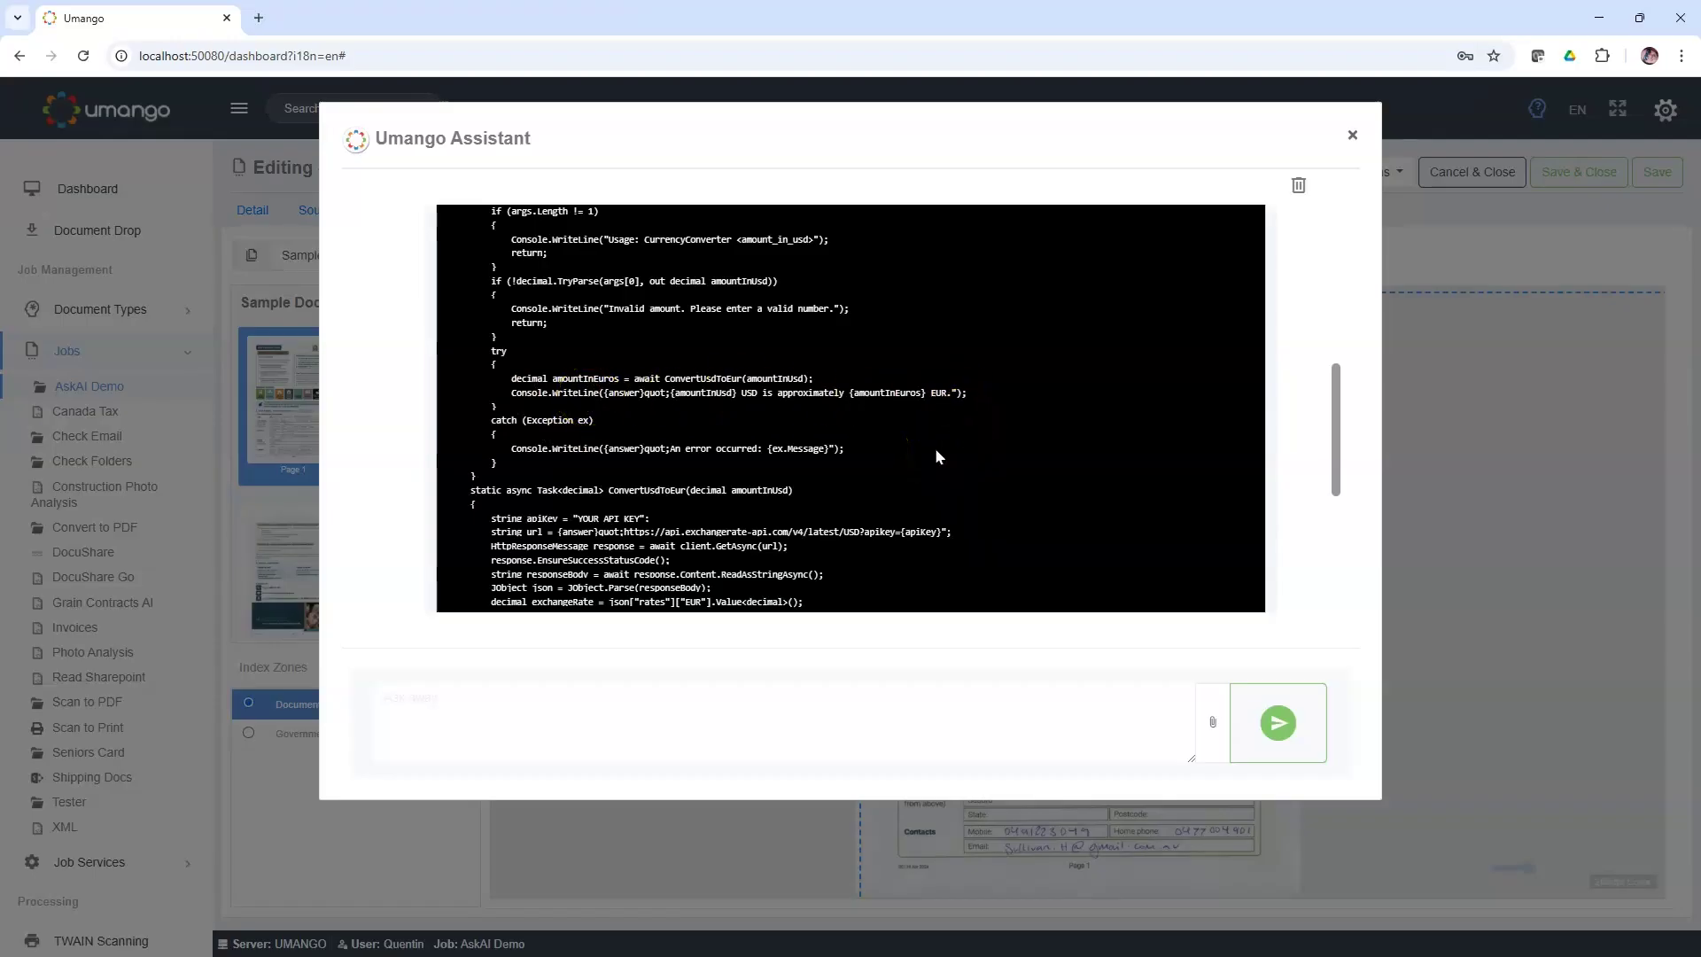
{"action": "scroll", "coordinate": [1077, 376], "scroll_direction": "down", "scroll_amount": 2}
{"action": "scroll", "coordinate": [1091, 370], "scroll_direction": "up", "scroll_amount": 4}
{"action": "scroll", "coordinate": [1093, 373], "scroll_direction": "up", "scroll_amount": 1}
{"action": "scroll", "coordinate": [1093, 373], "scroll_direction": "down", "scroll_amount": 2}
{"action": "scroll", "coordinate": [1092, 374], "scroll_direction": "down", "scroll_amount": 1}
{"action": "scroll", "coordinate": [1092, 374], "scroll_direction": "up", "scroll_amount": 3}
{"action": "scroll", "coordinate": [1092, 374], "scroll_direction": "down", "scroll_amount": 1}
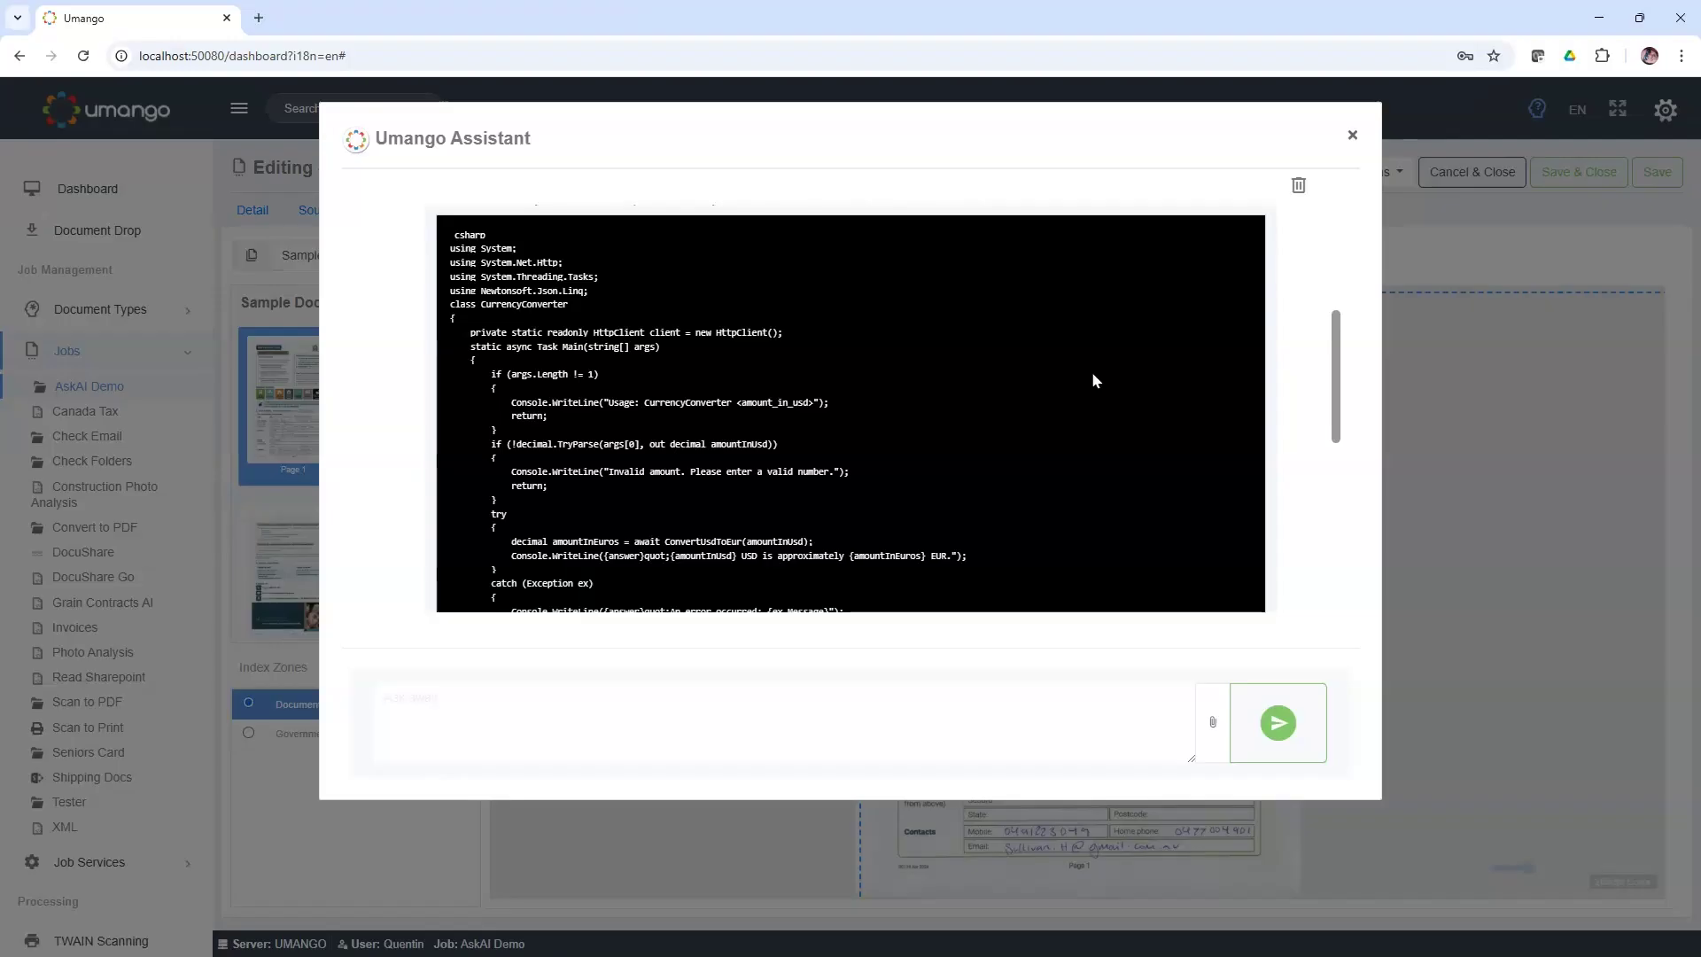
Step: Clear the script conversation and close the Umango Assistant
{"action": "left_click", "coordinate": [1299, 186]}
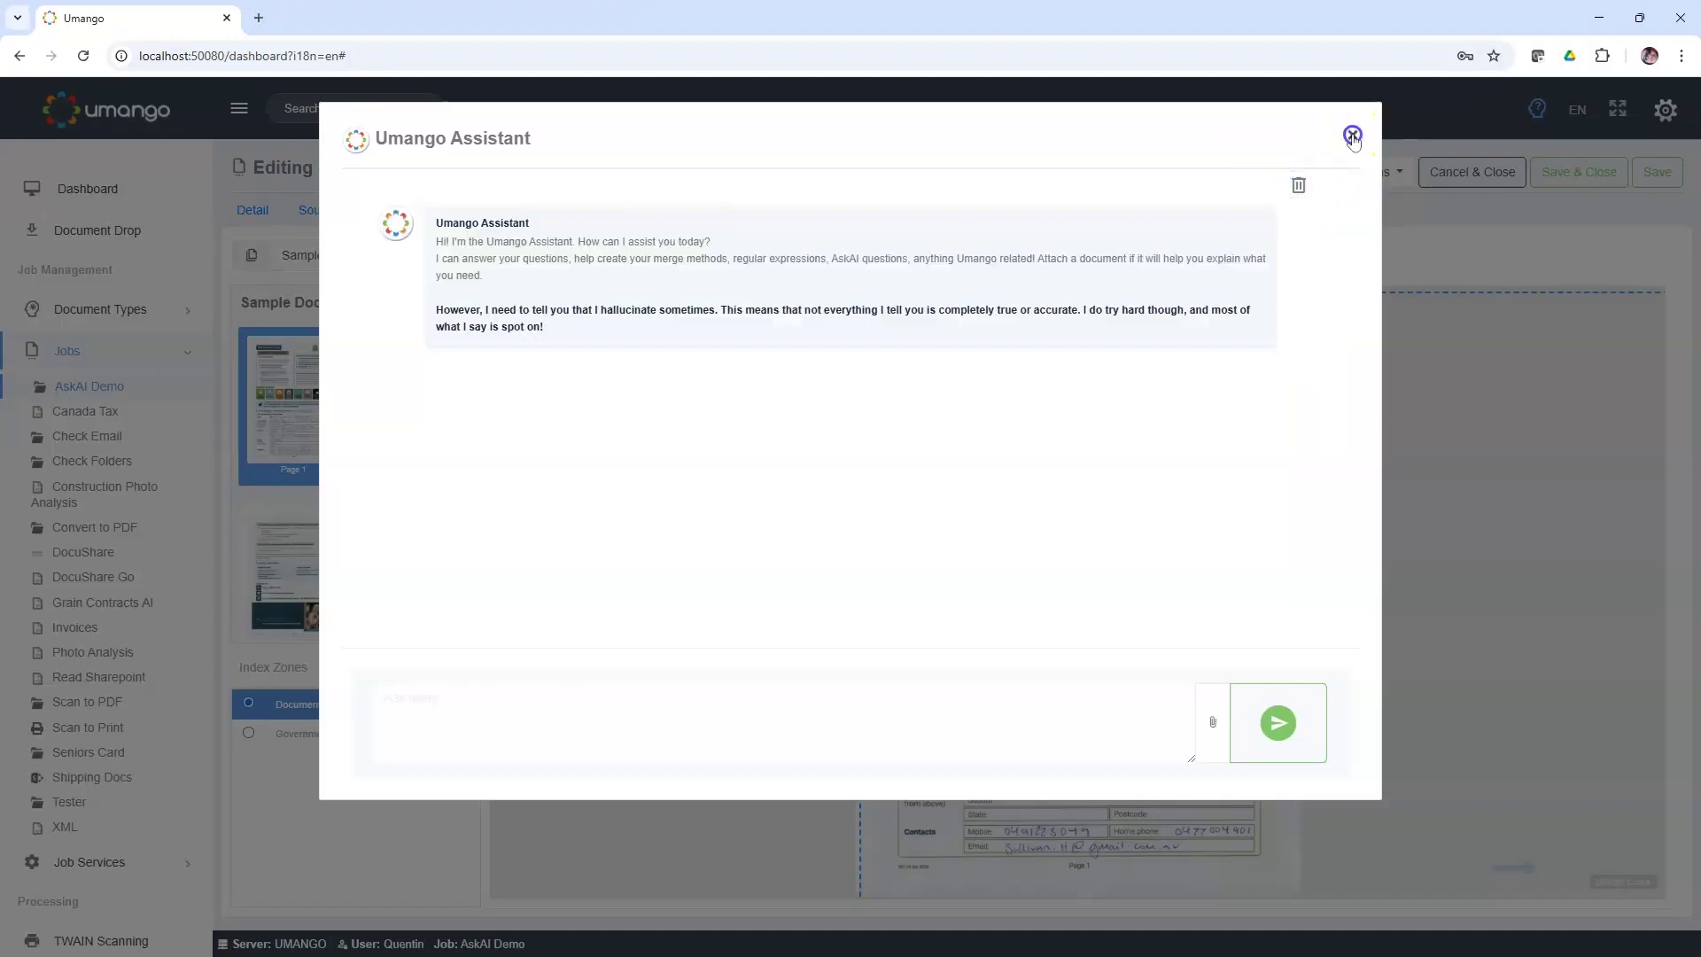
{"action": "left_click", "coordinate": [1404, 395]}
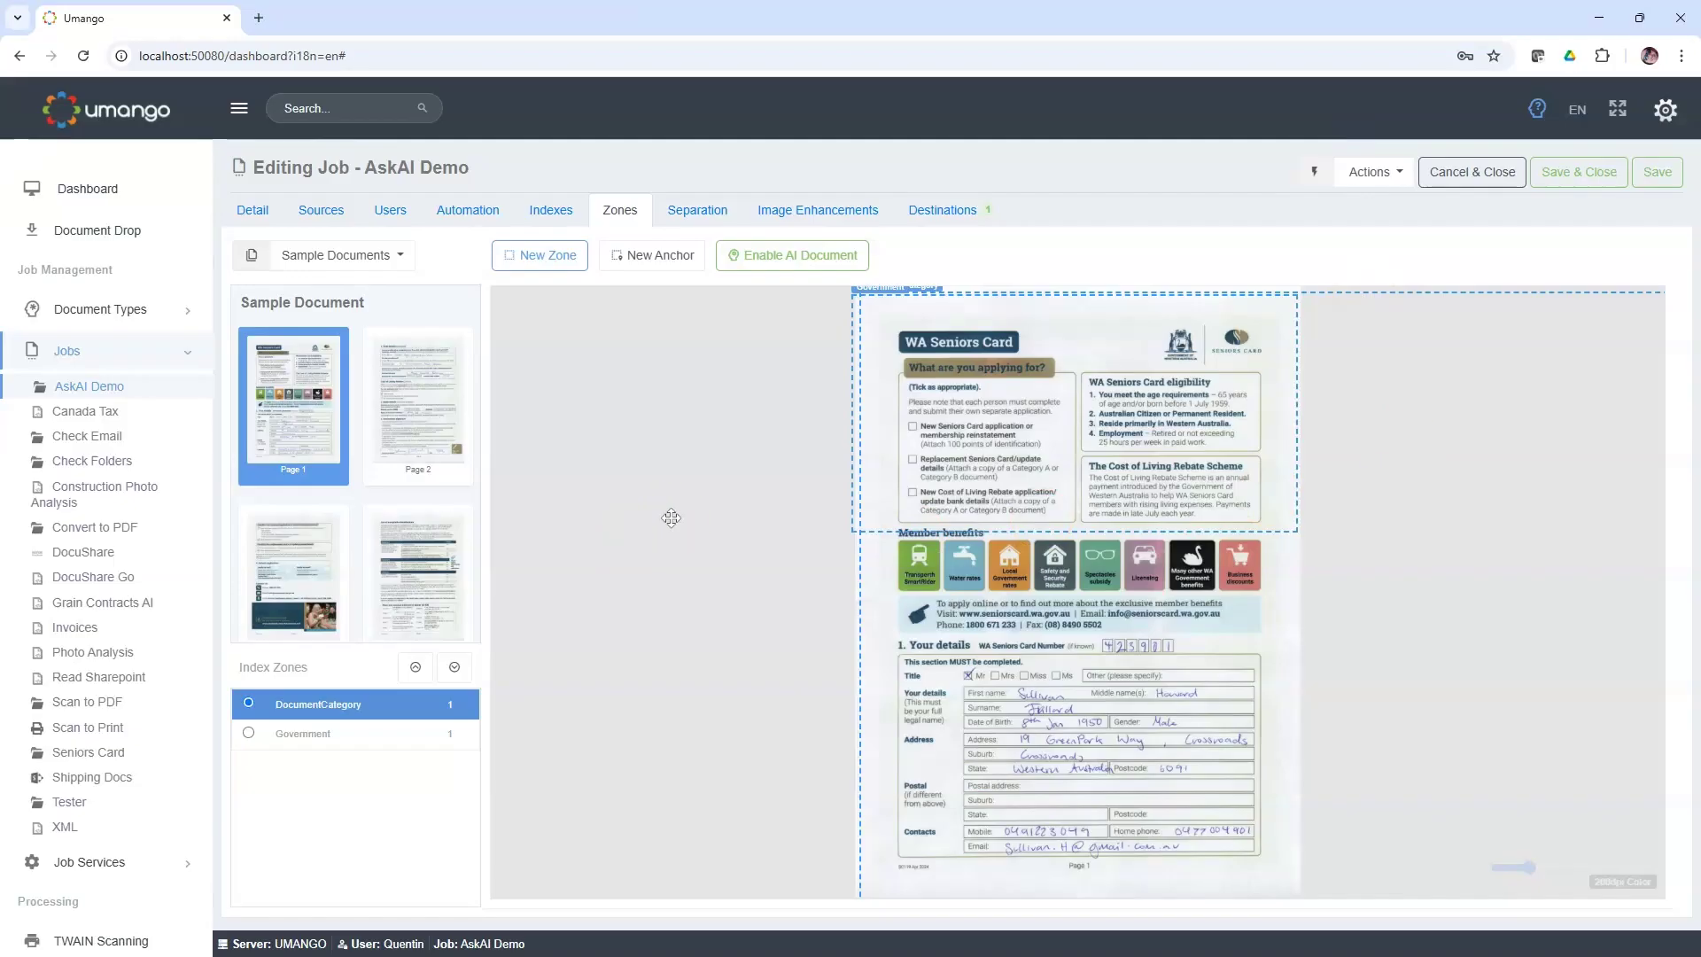
Step: Draw a new zone across the upper part of the Seniors Card form and make it an ODBC Data Lookup zone
{"action": "left_click", "coordinate": [542, 255]}
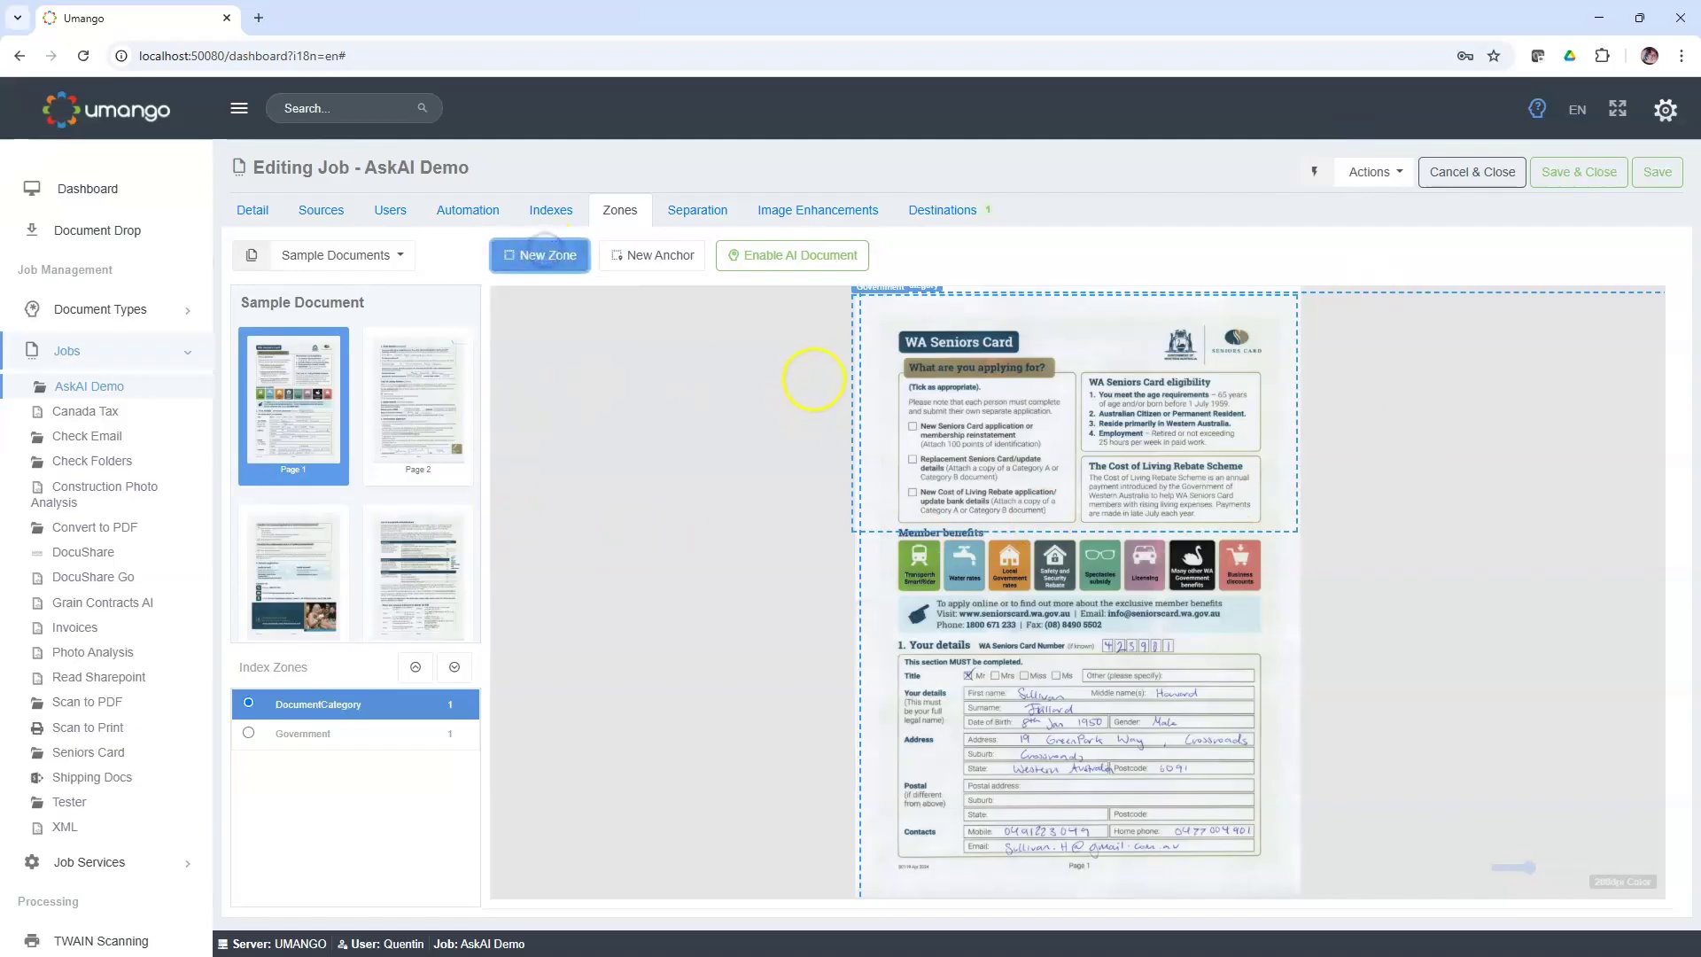
{"action": "left_click_drag", "start_coordinate": [813, 379], "coordinate": [1129, 642]}
{"action": "left_click", "coordinate": [698, 320]}
Step: Build the zone's ODBC lookup on the CoDB data source and open its SQL command for editing
{"action": "left_click", "coordinate": [1079, 580]}
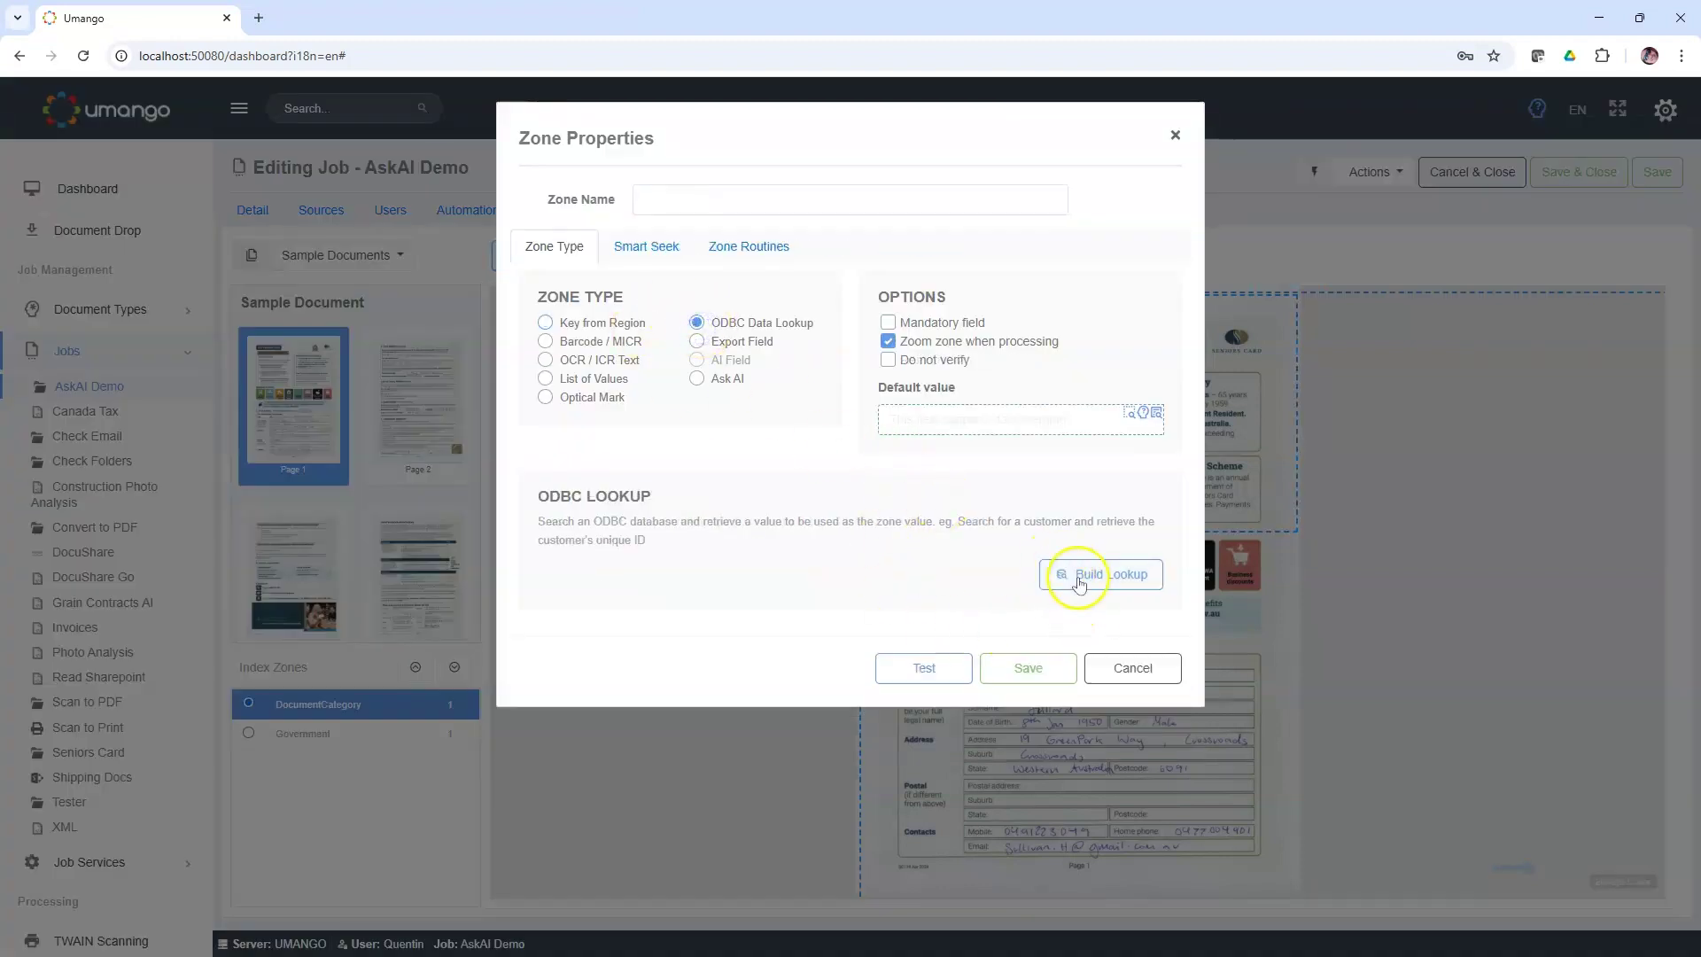
{"action": "left_click", "coordinate": [842, 268]}
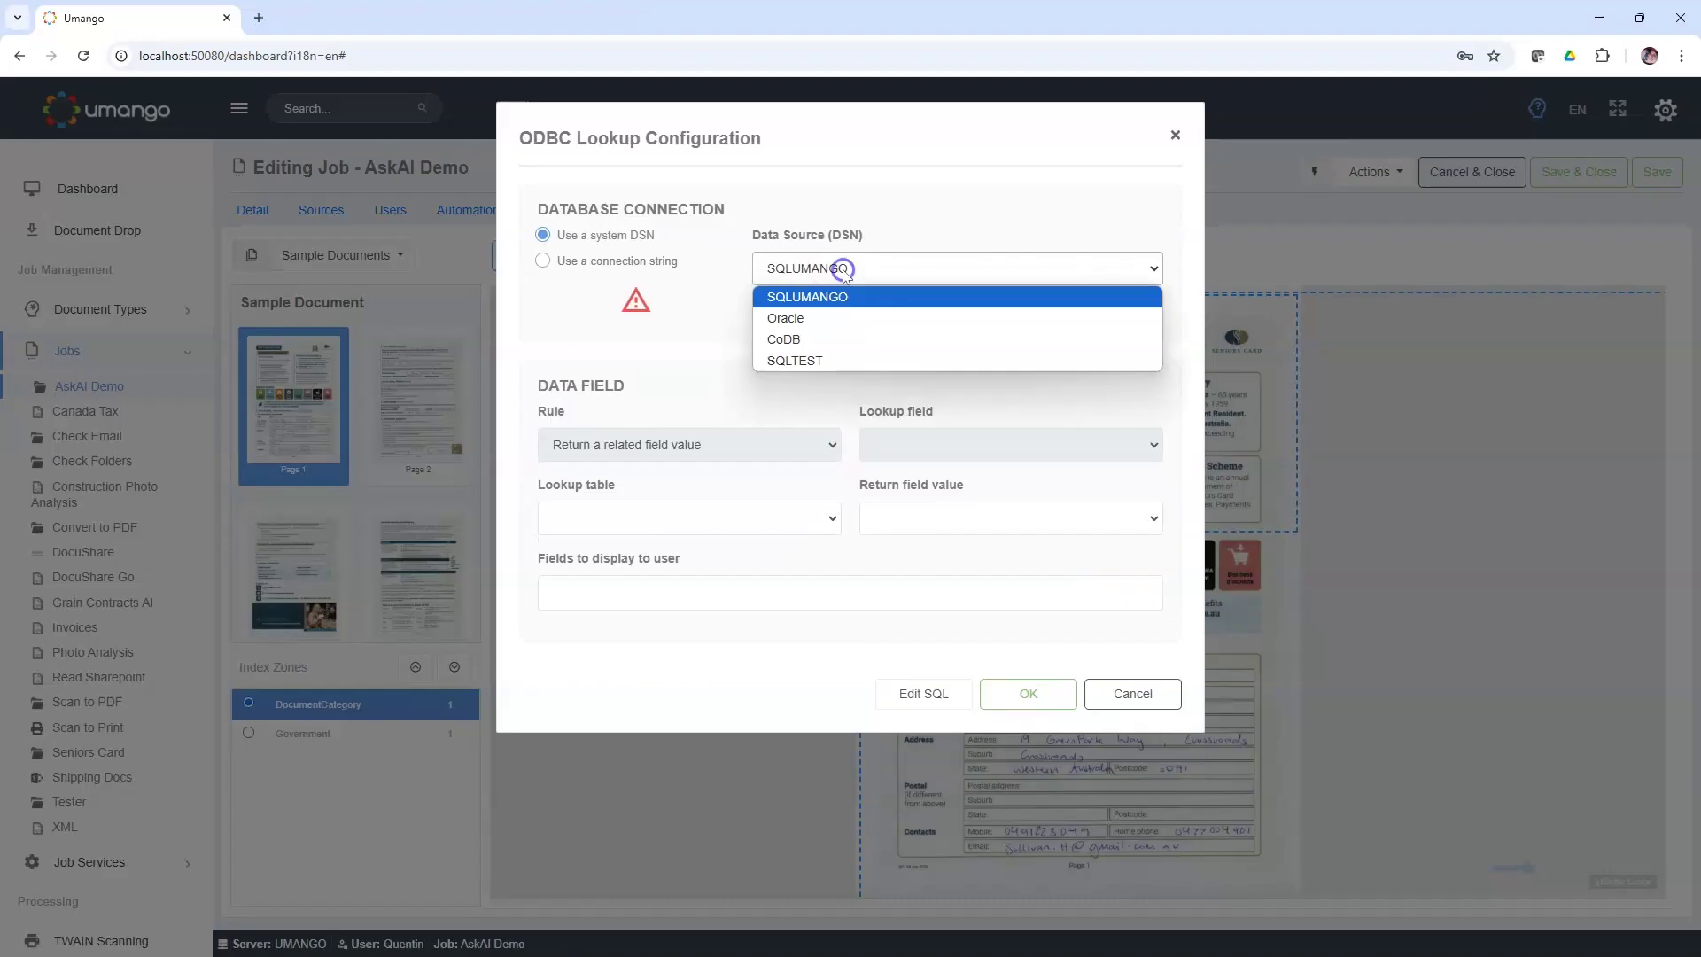
{"action": "left_click", "coordinate": [810, 340]}
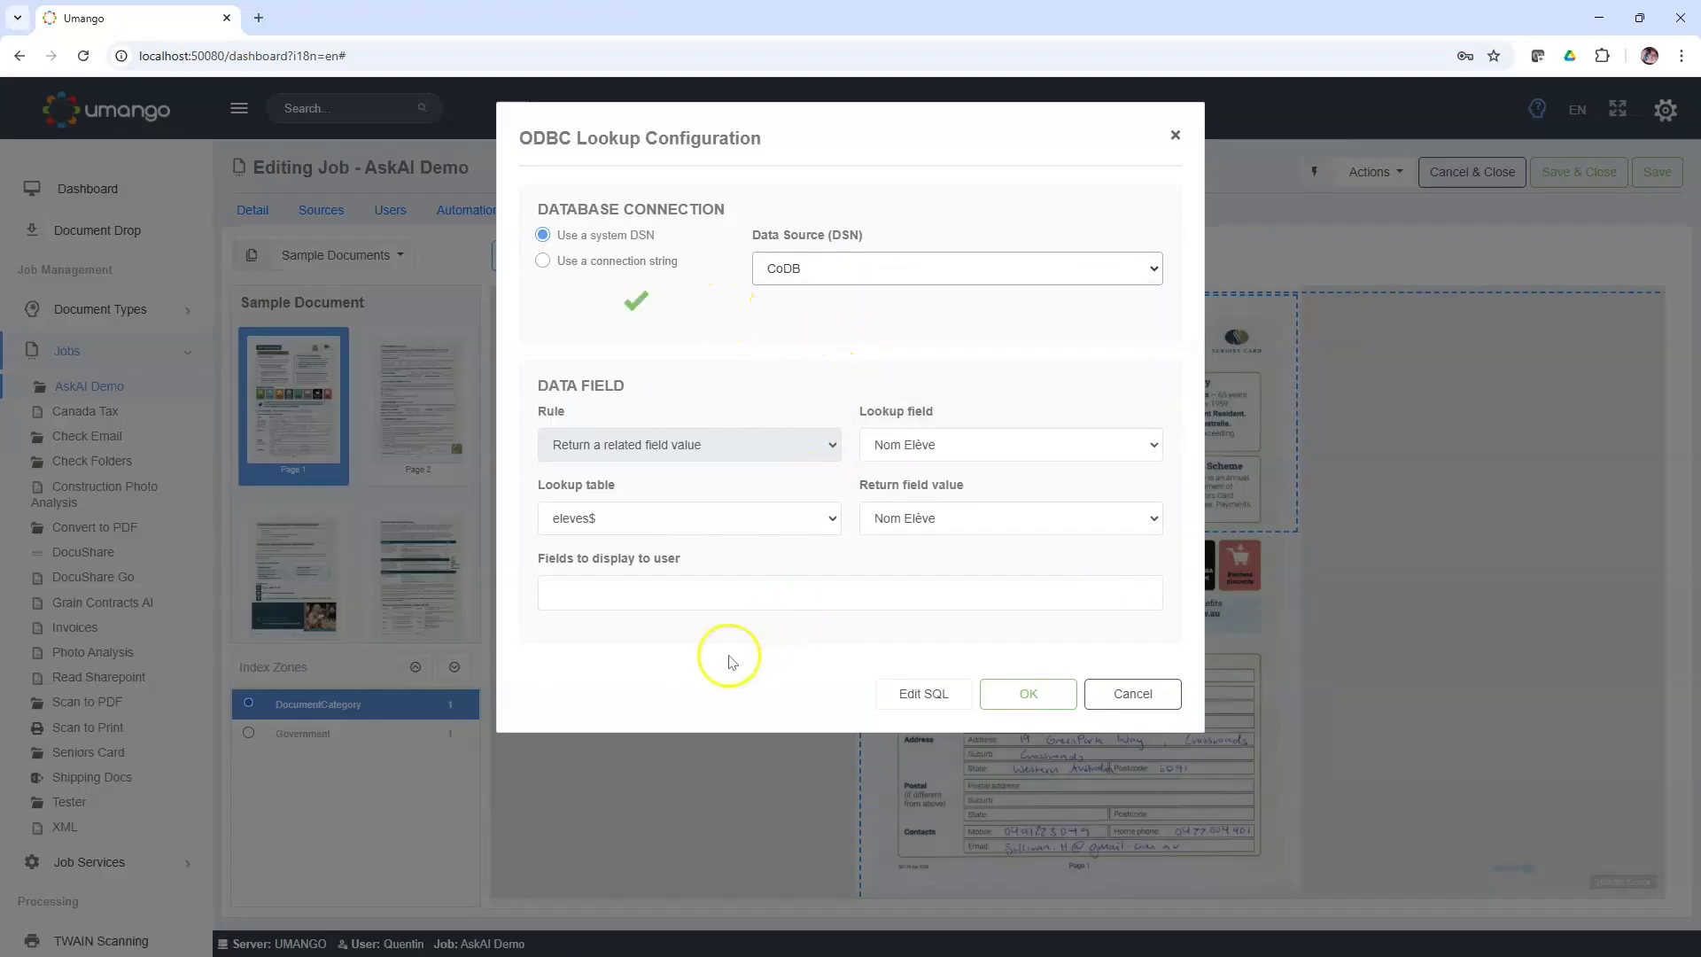
{"action": "left_click", "coordinate": [908, 700]}
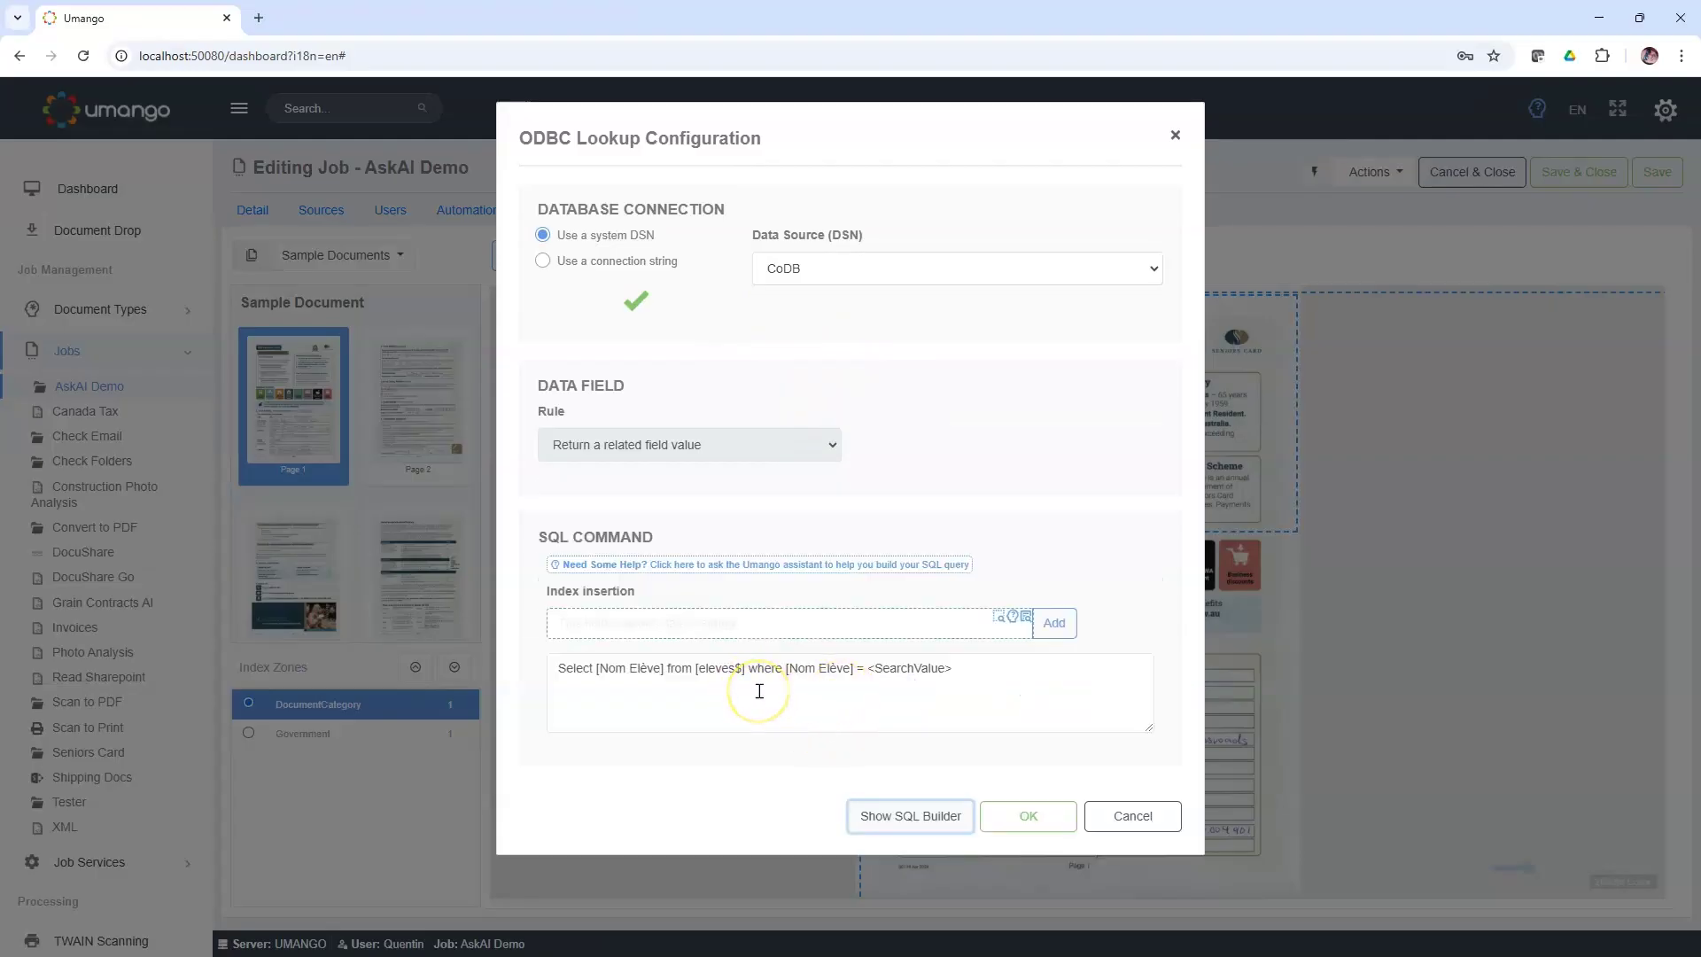
Step: Open the Umango Assistant for help with building the ODBC lookup's SQL query
{"action": "left_click", "coordinate": [761, 567]}
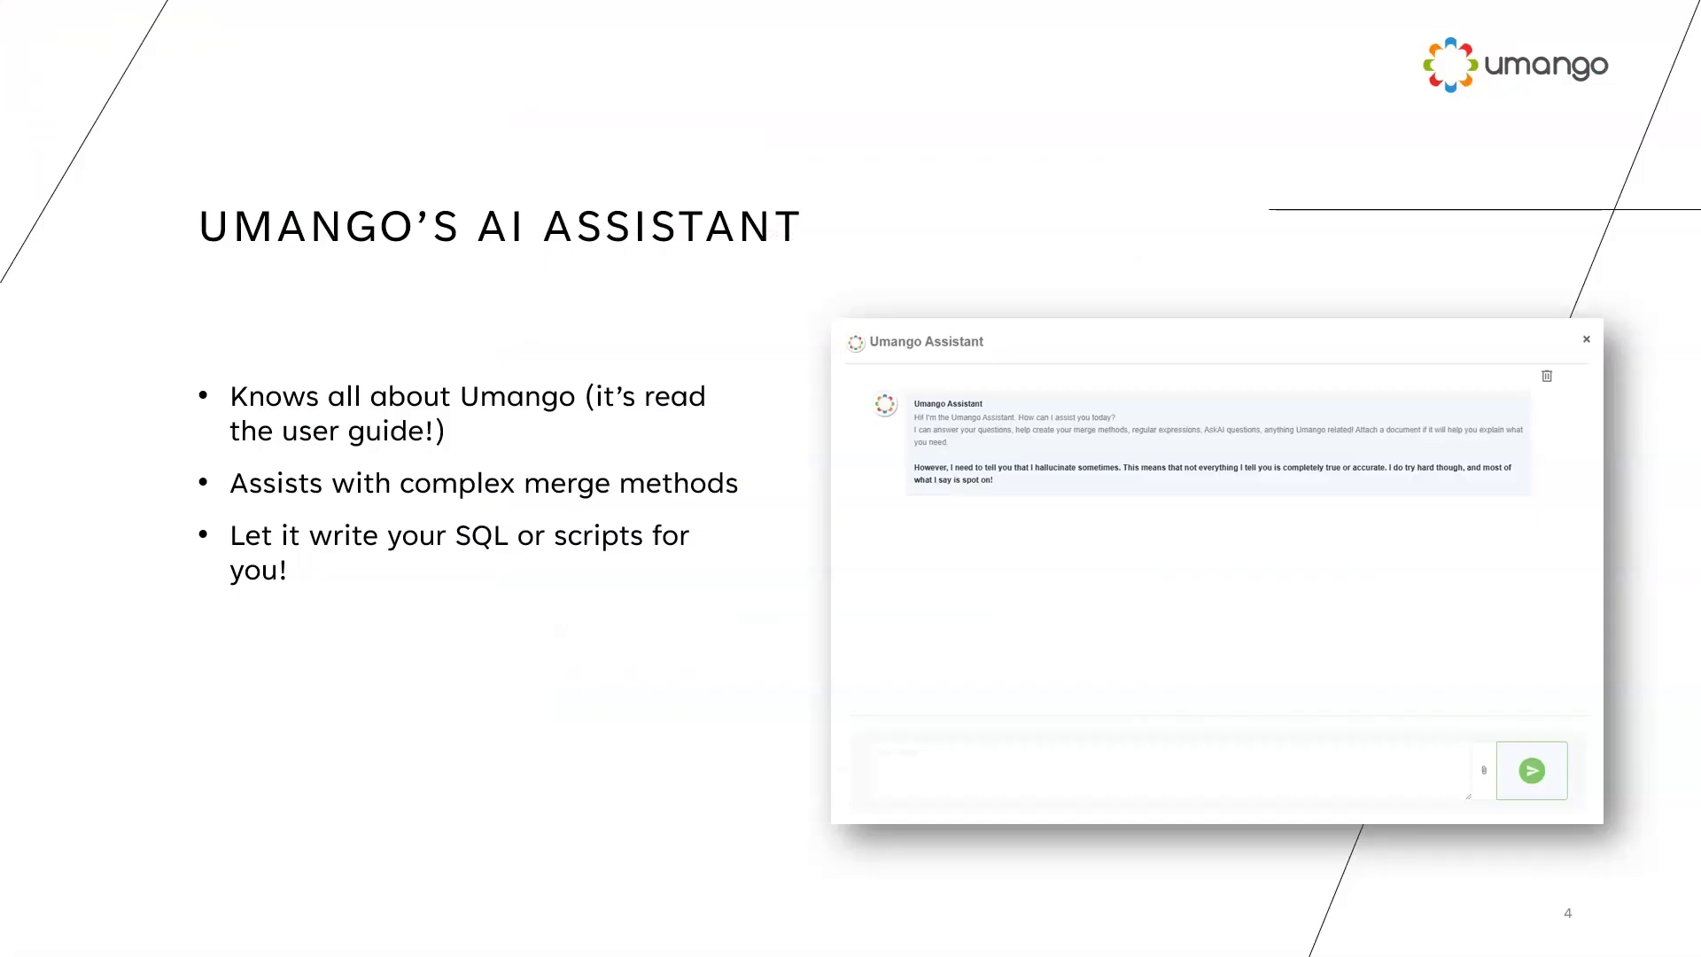
{"action": "key", "text": "Right"}
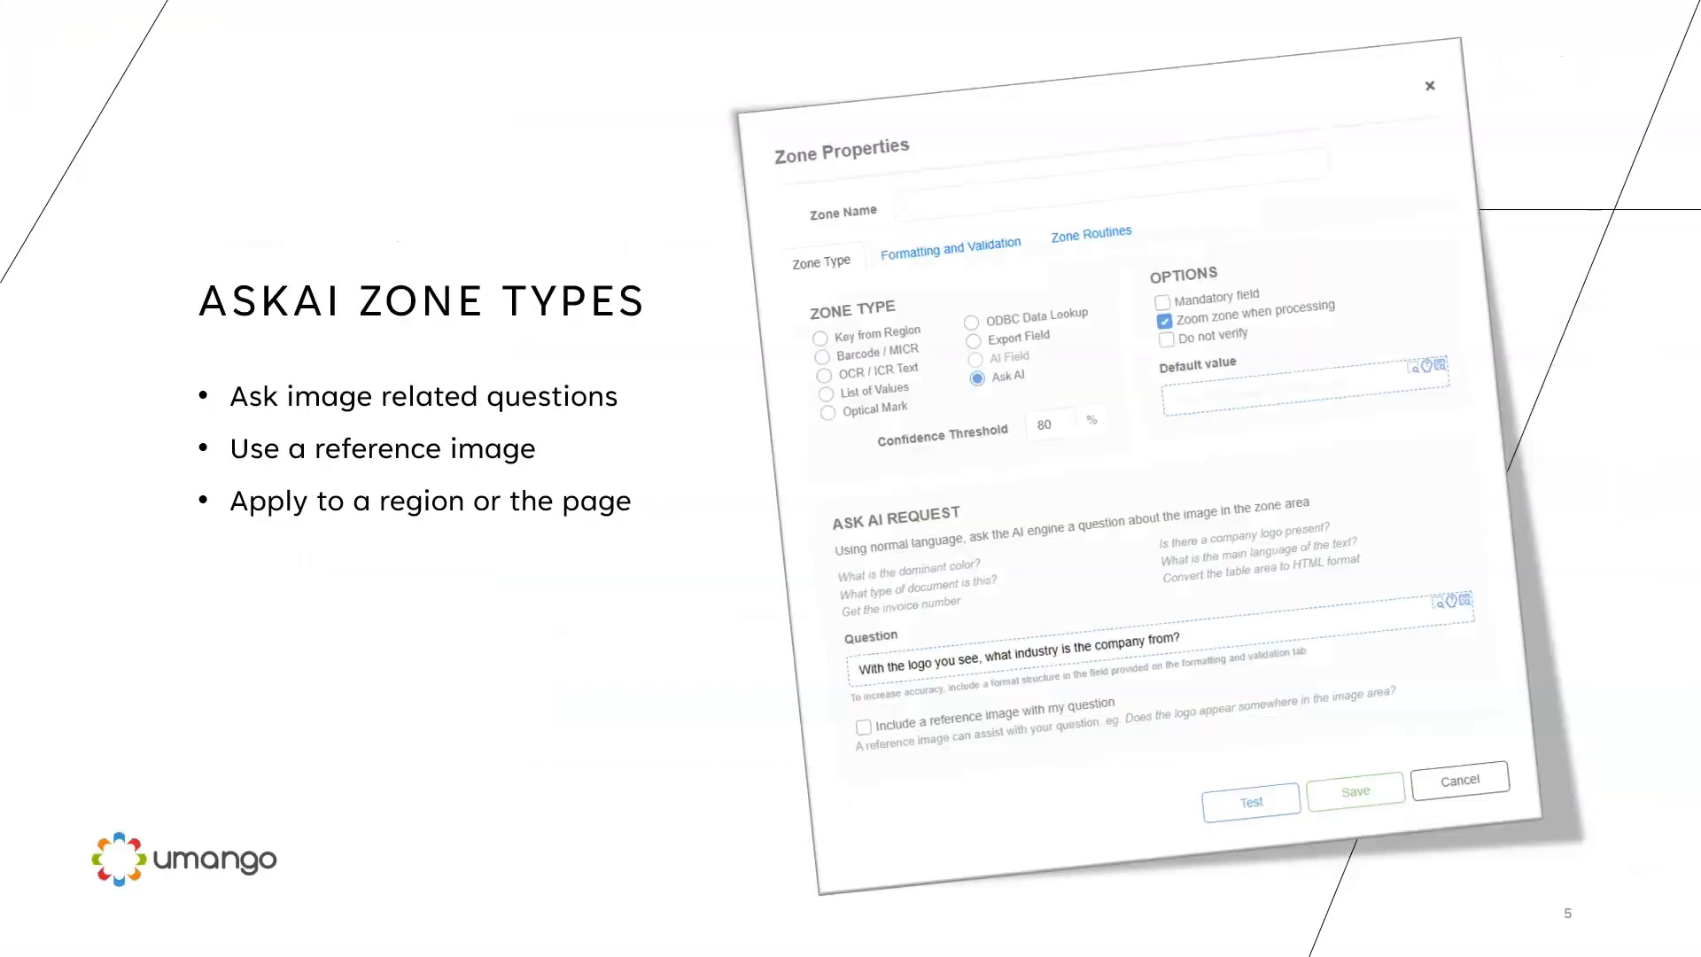
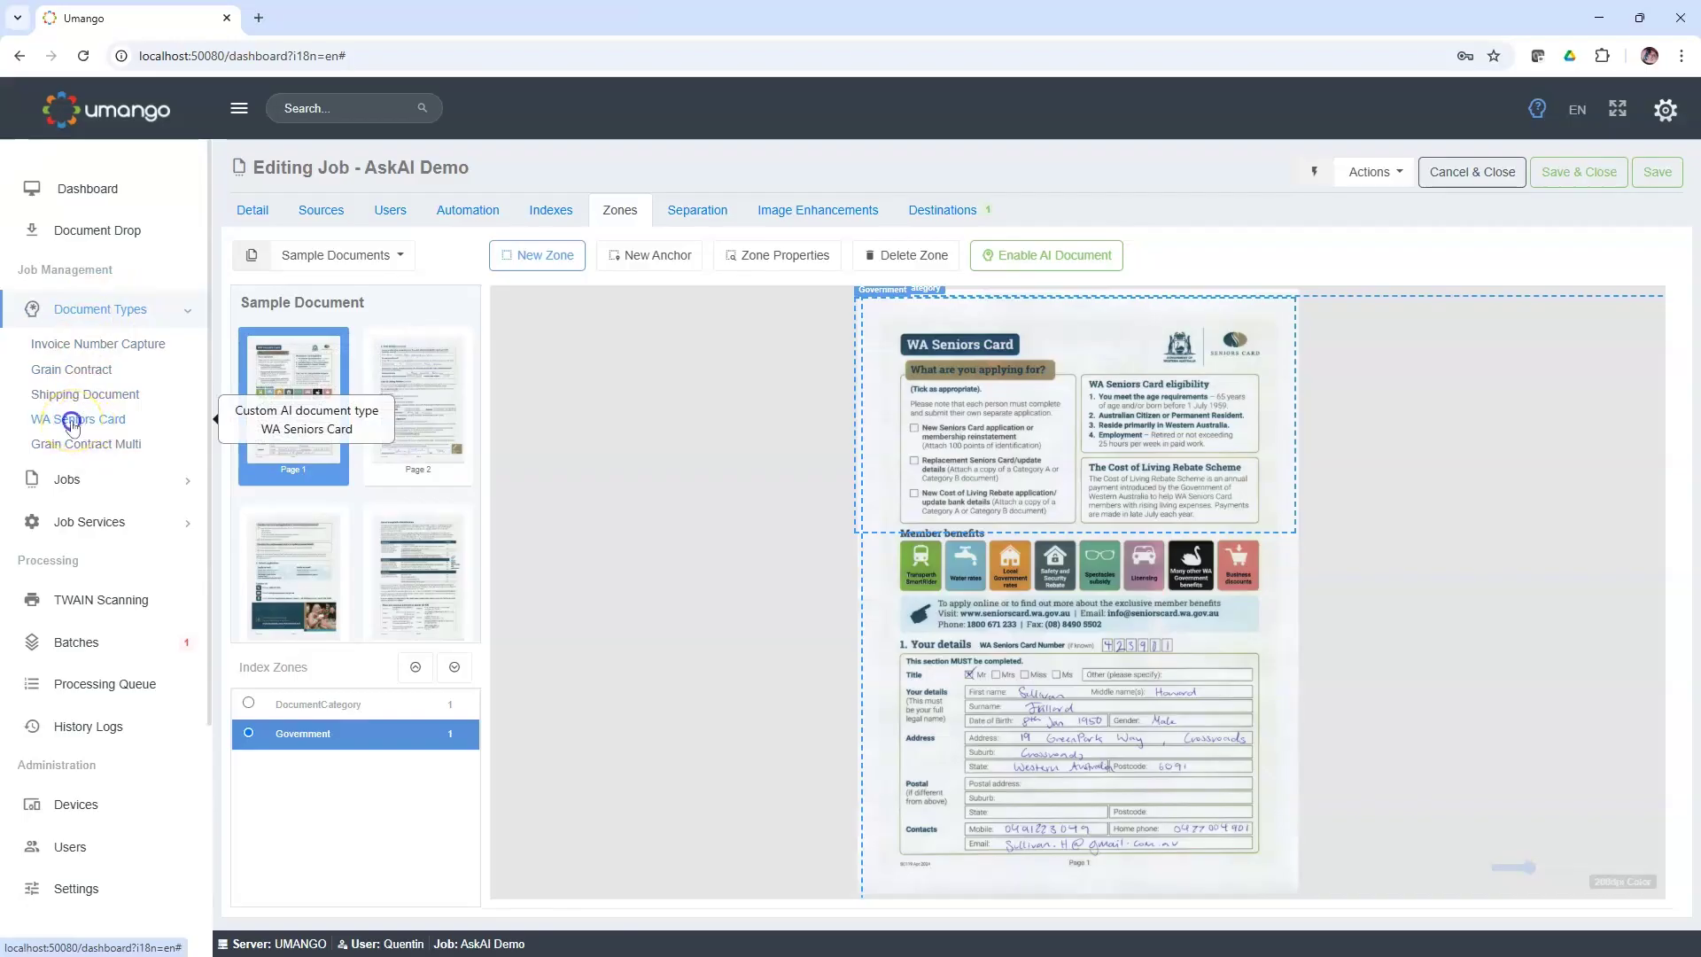
Step: Open the WA Seniors Card document type and look through its AI fields and their values on the sample form
{"action": "left_click", "coordinate": [73, 423]}
{"action": "left_click", "coordinate": [1006, 623]}
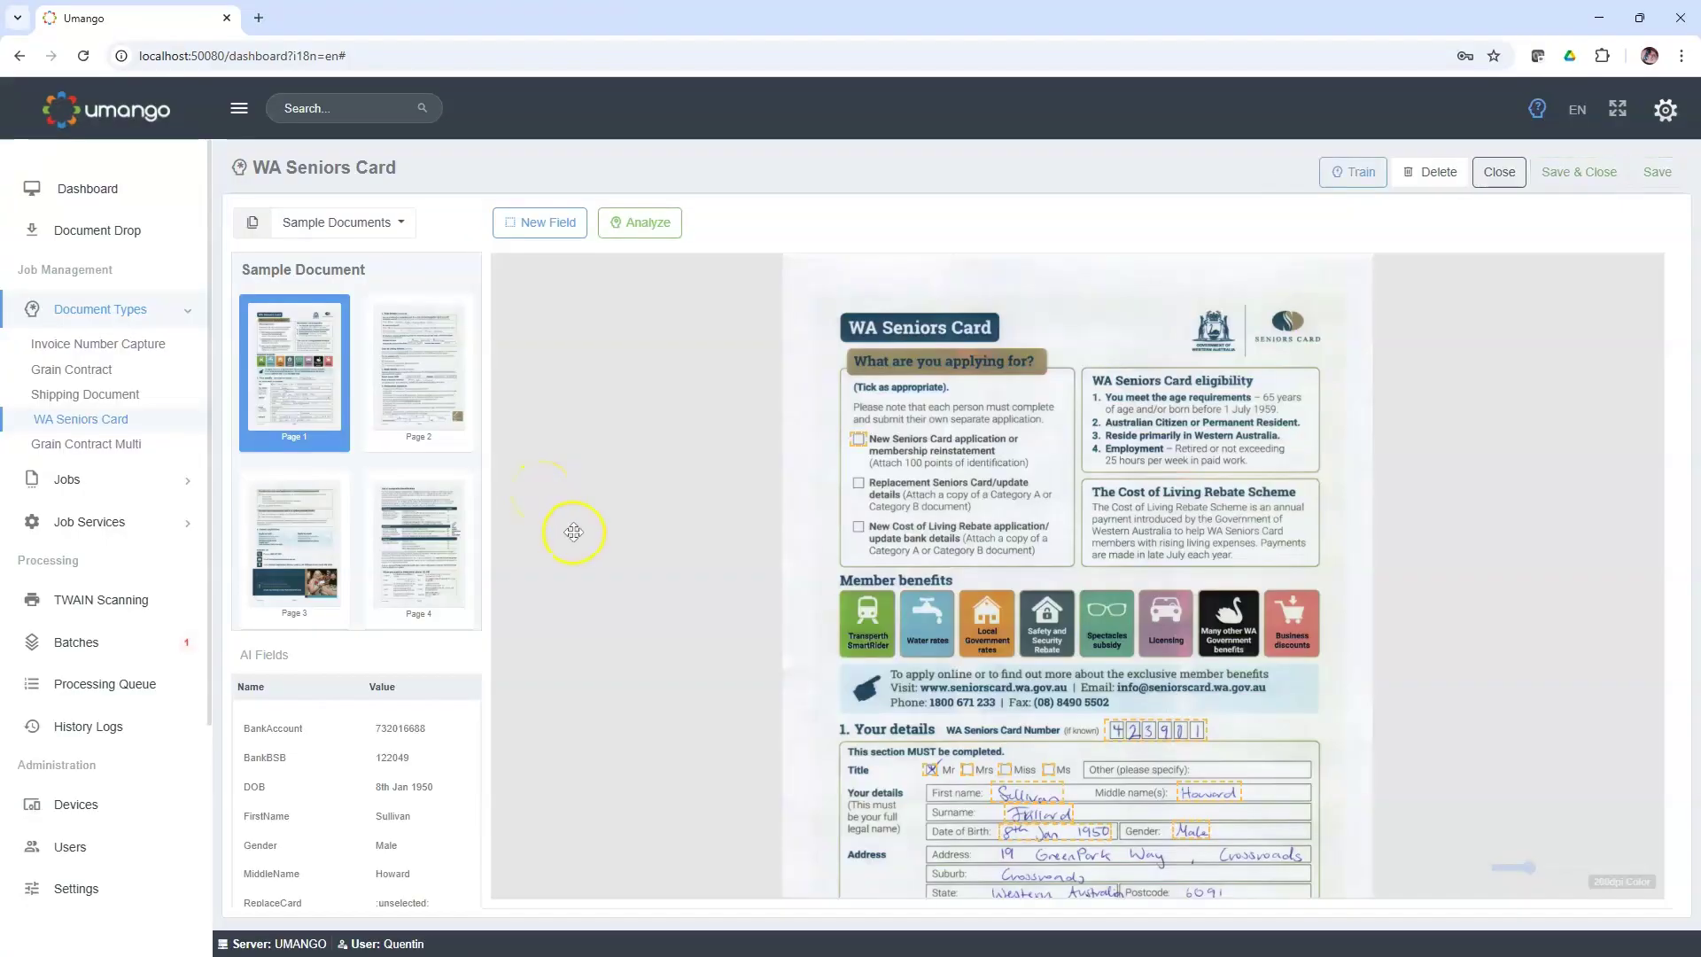
{"action": "scroll", "coordinate": [416, 735], "scroll_direction": "down", "scroll_amount": 3}
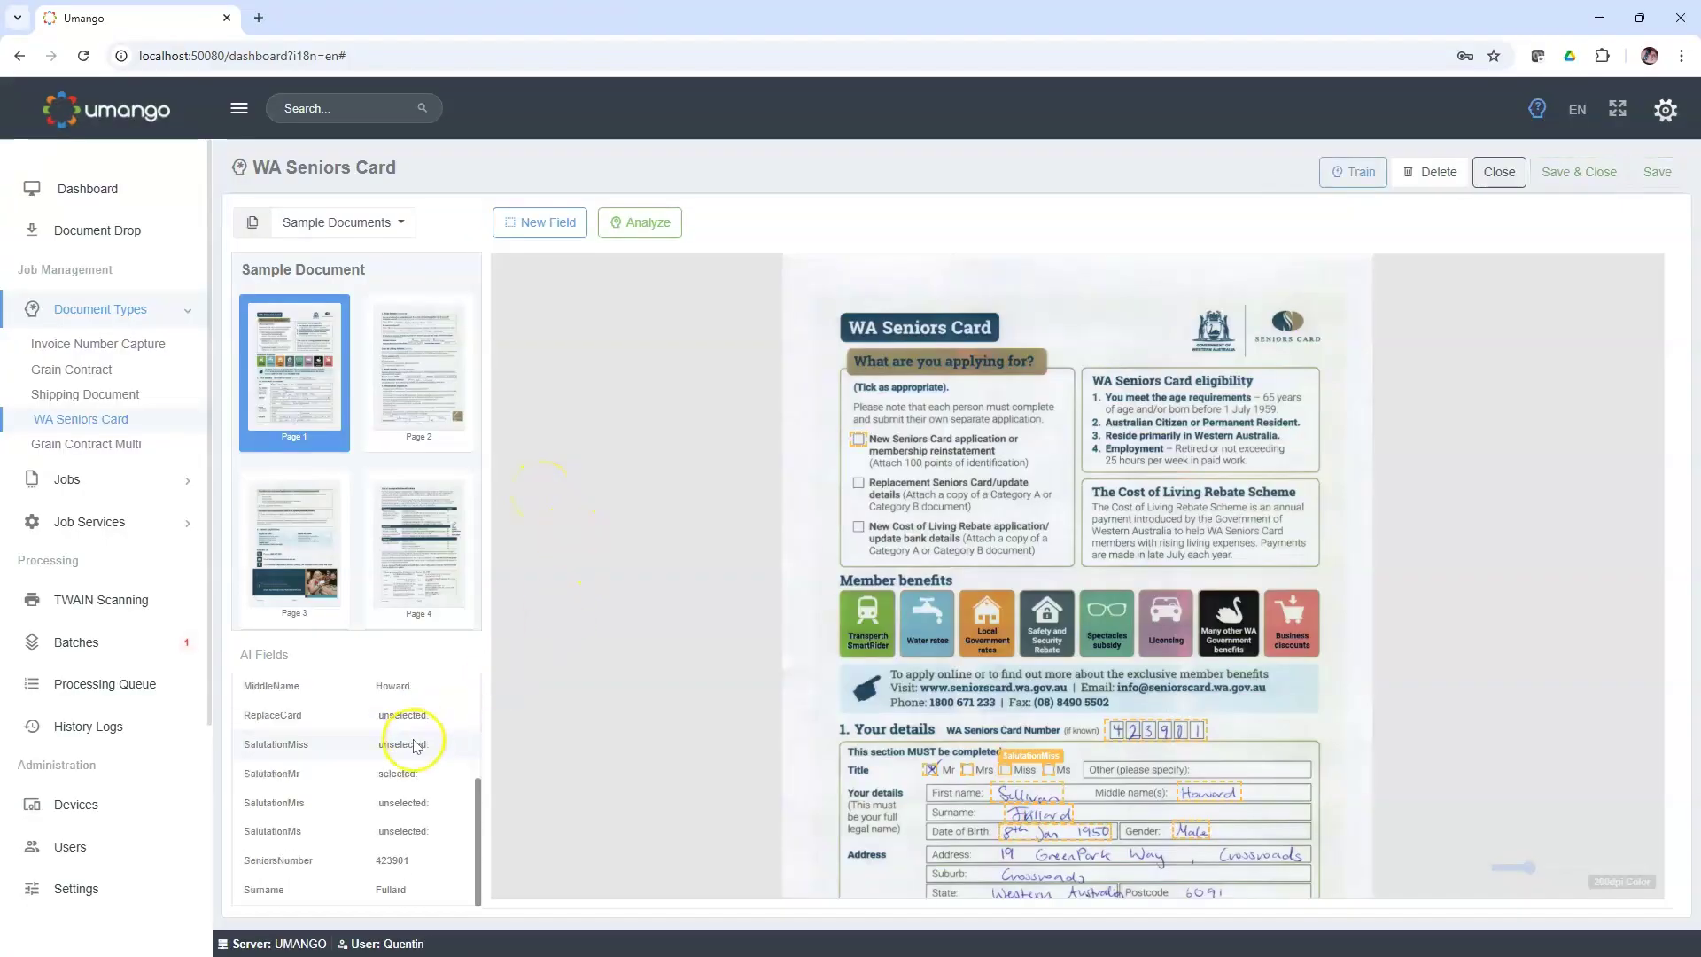
{"action": "scroll", "coordinate": [429, 780], "scroll_direction": "up", "scroll_amount": 3}
{"action": "scroll", "coordinate": [427, 745], "scroll_direction": "up", "scroll_amount": 2}
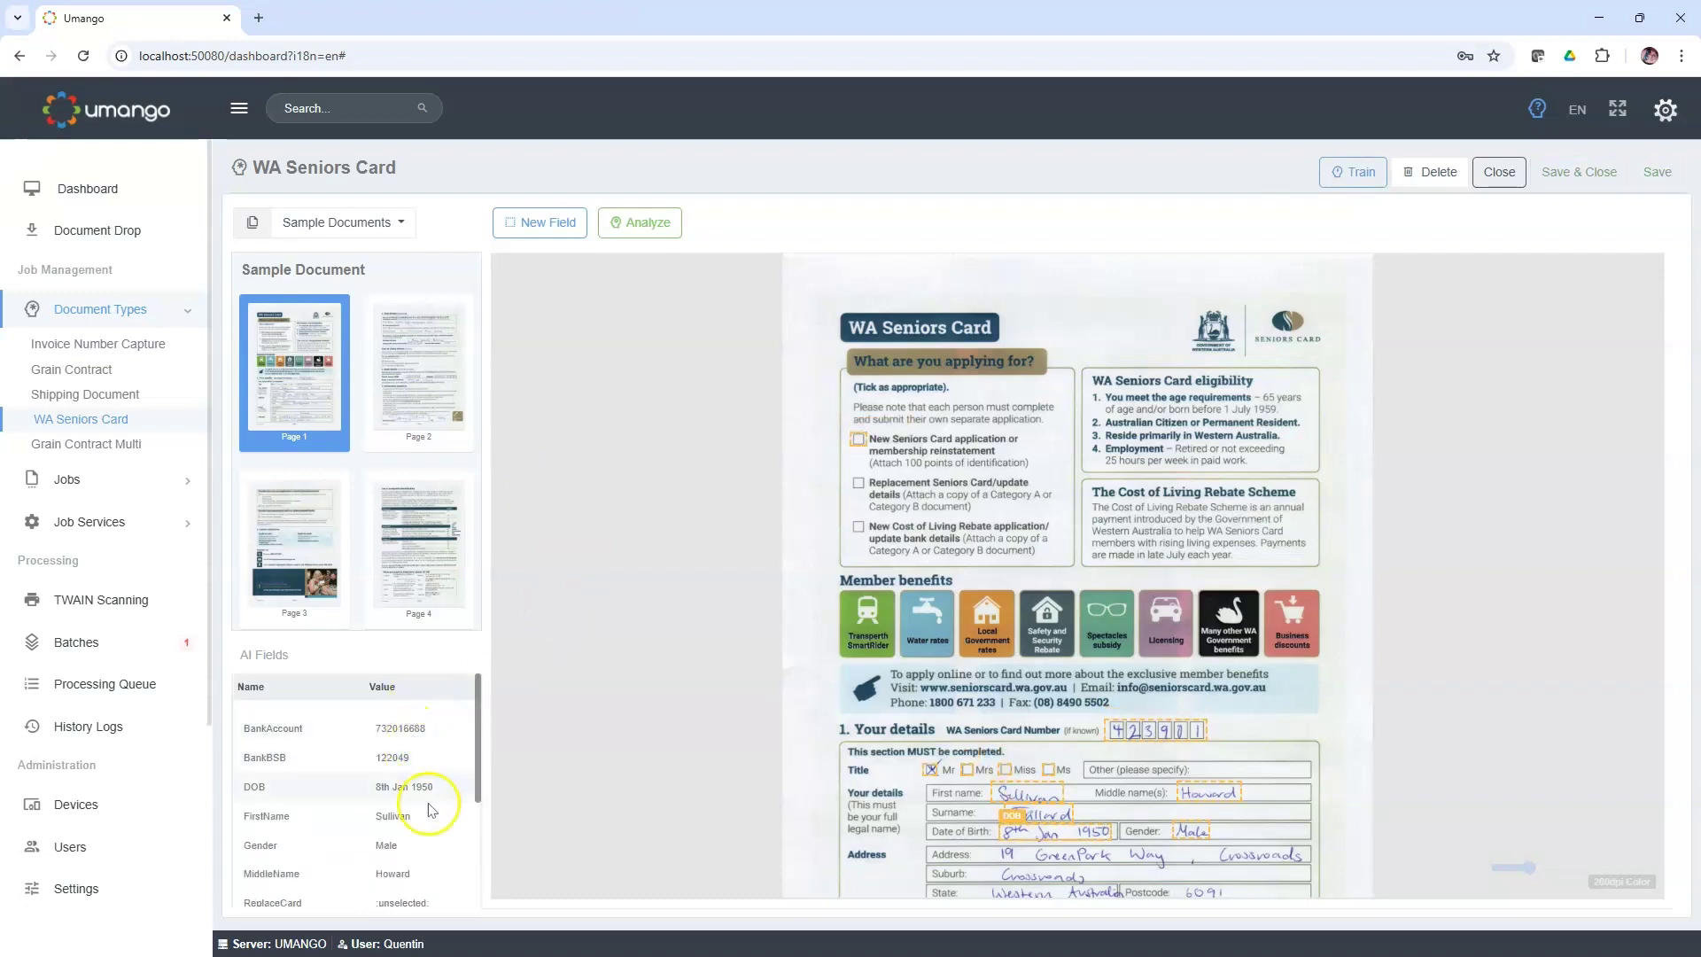
{"action": "scroll", "coordinate": [811, 757], "scroll_direction": "down", "scroll_amount": 2}
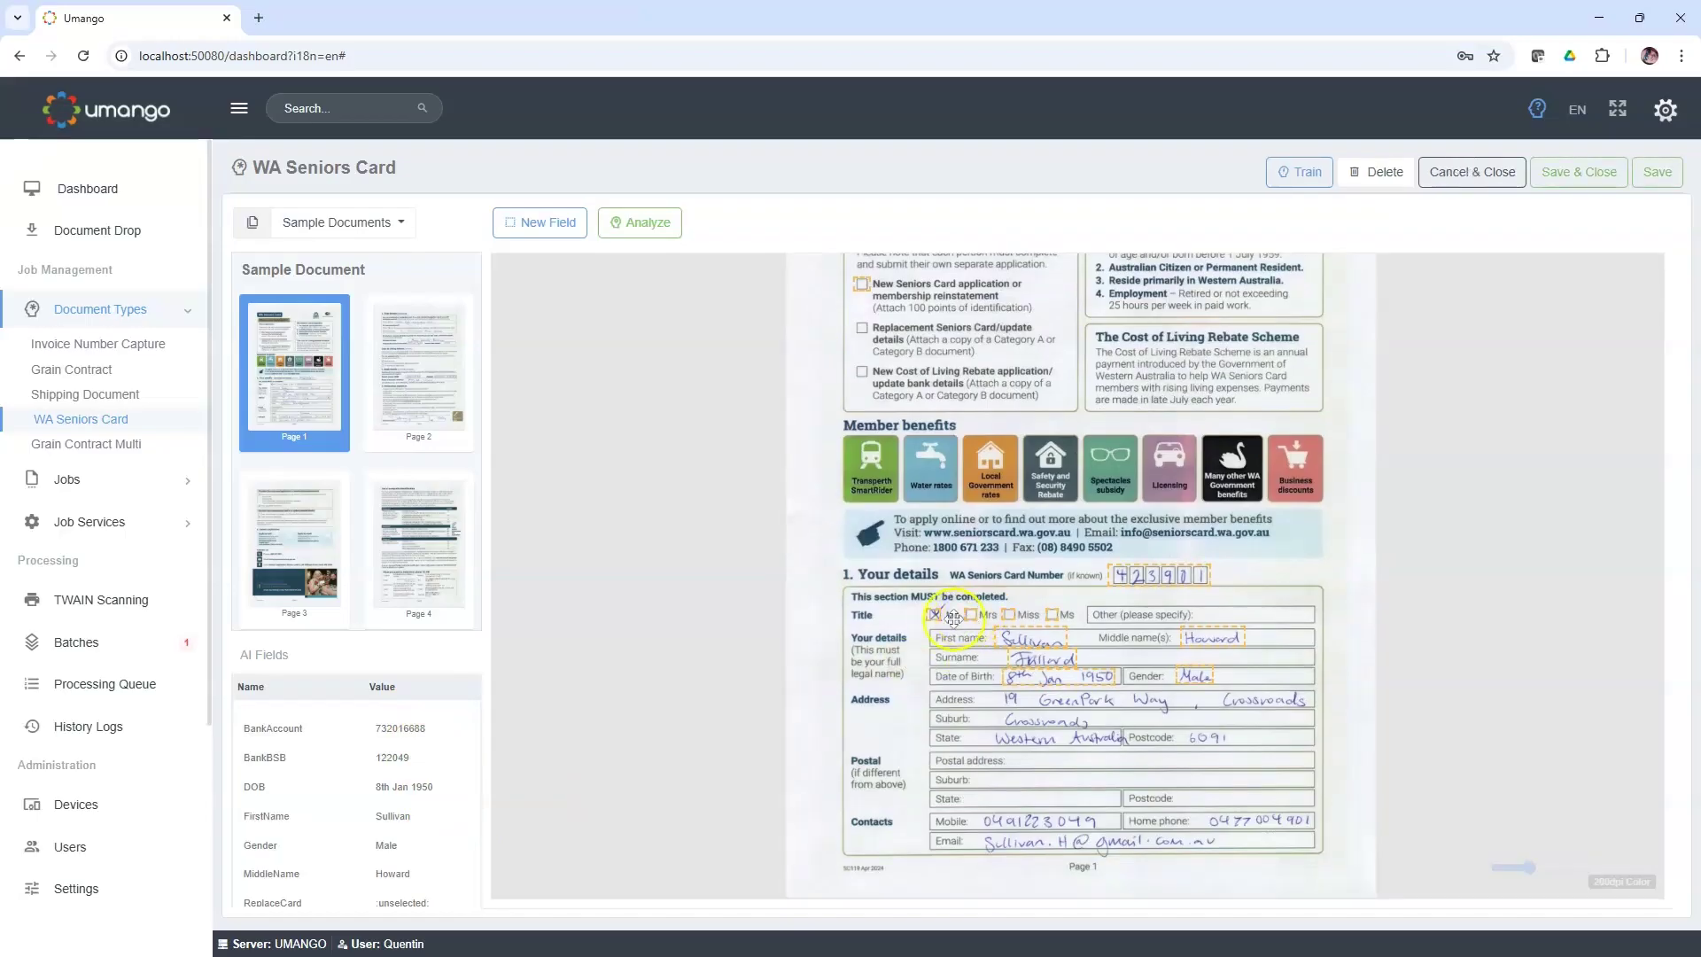
Step: Check the FirstName field's type, sub-type and sample value in its training properties and close them without saving
{"action": "double_click", "coordinate": [1000, 644]}
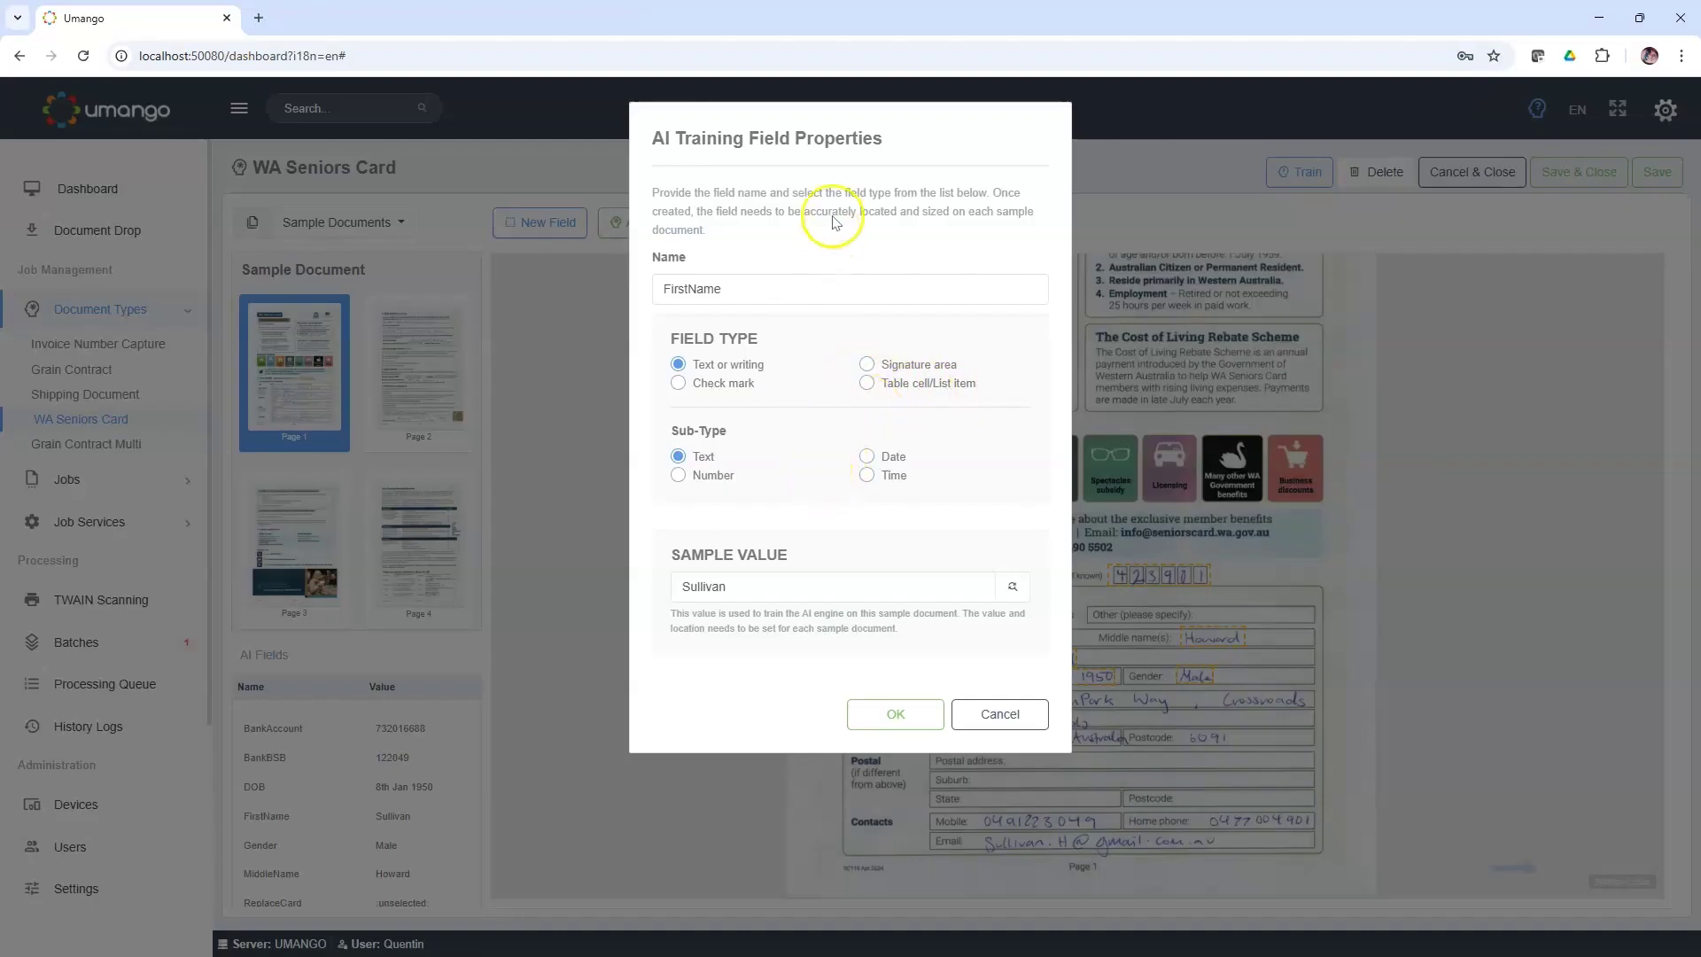
{"action": "left_click_drag", "start_coordinate": [935, 145], "coordinate": [726, 178]}
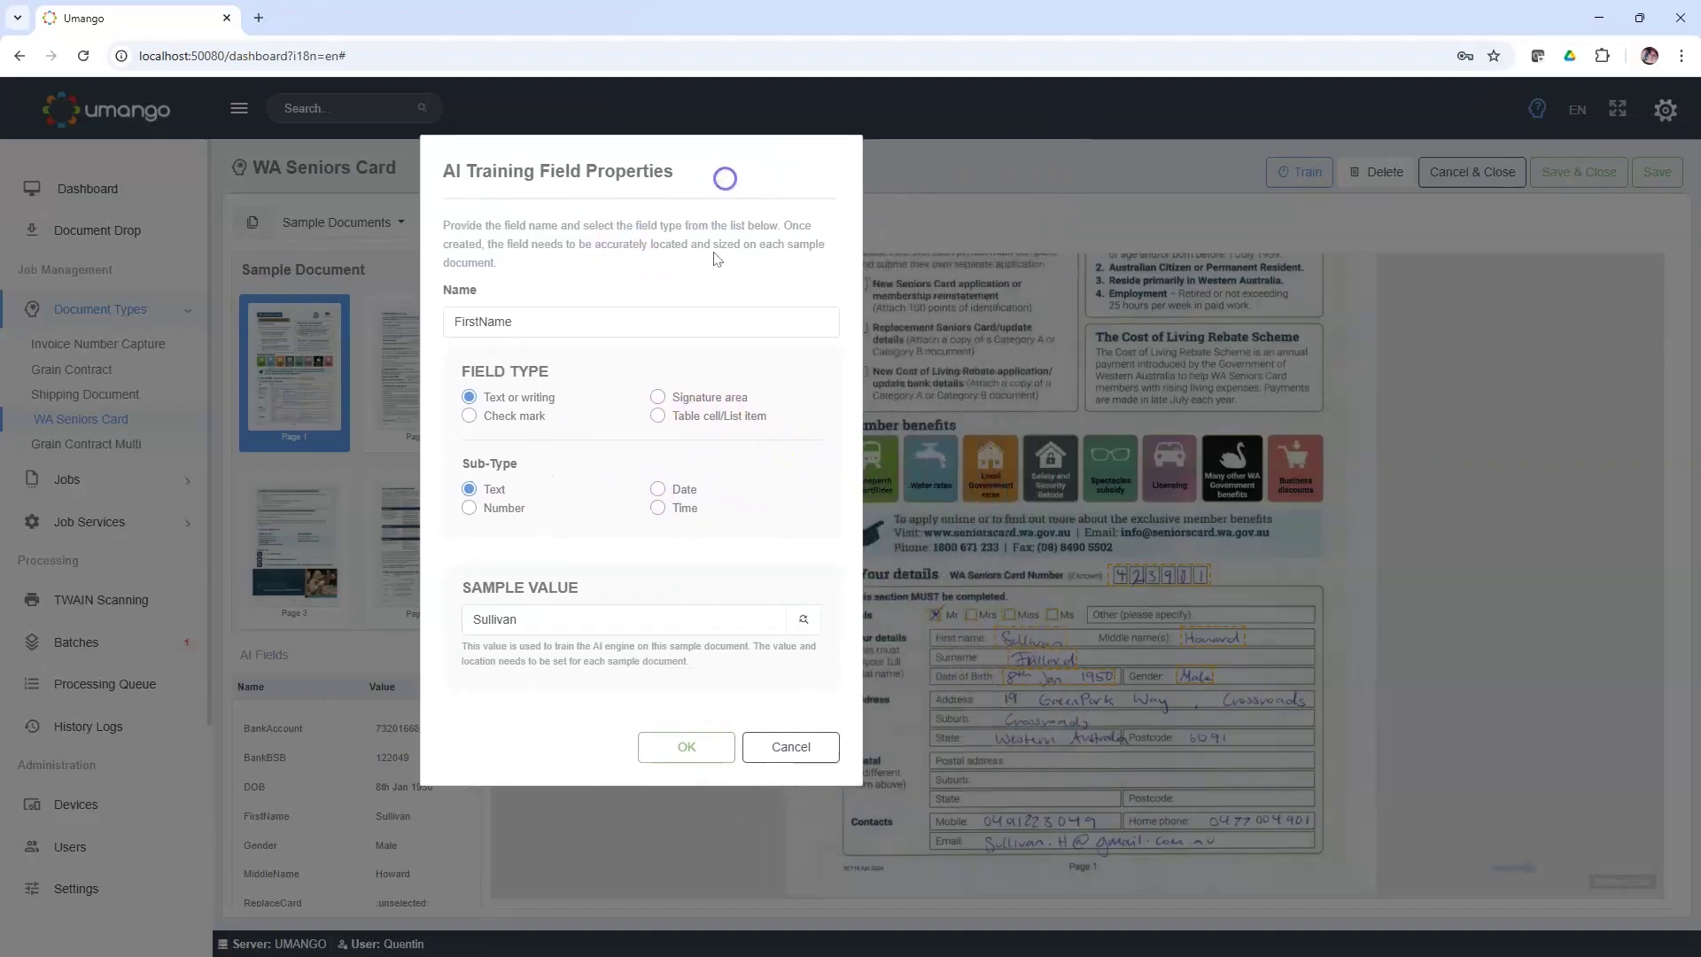
{"action": "left_click", "coordinate": [523, 623]}
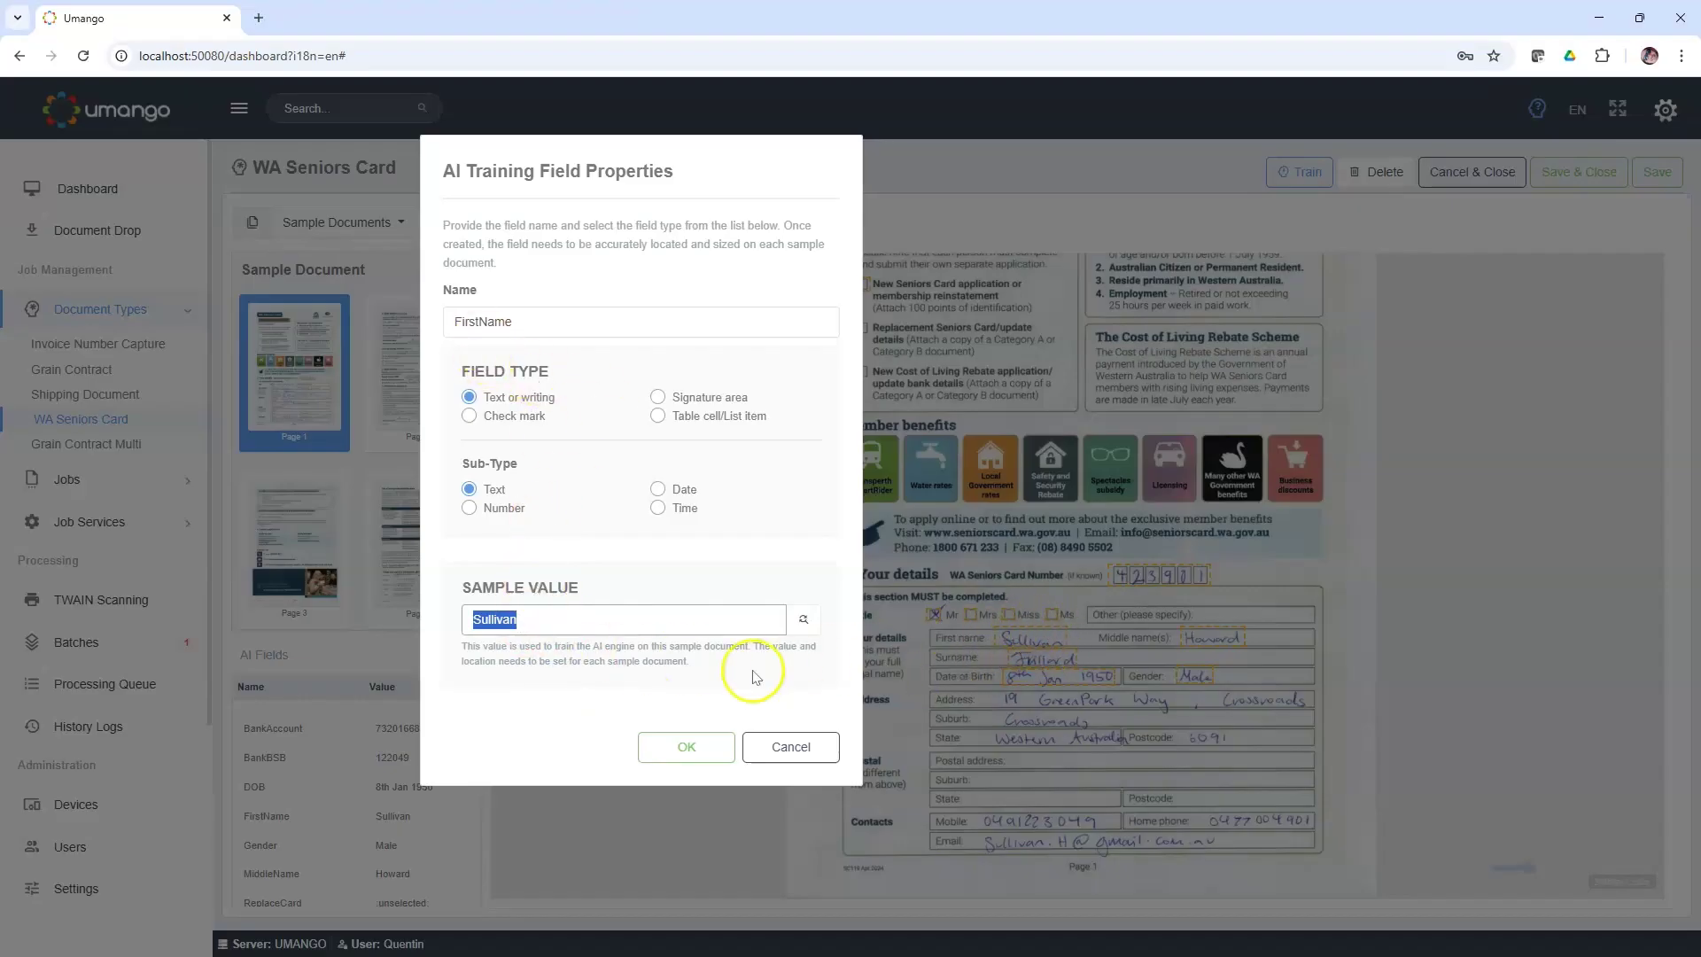
{"action": "left_click", "coordinate": [798, 749]}
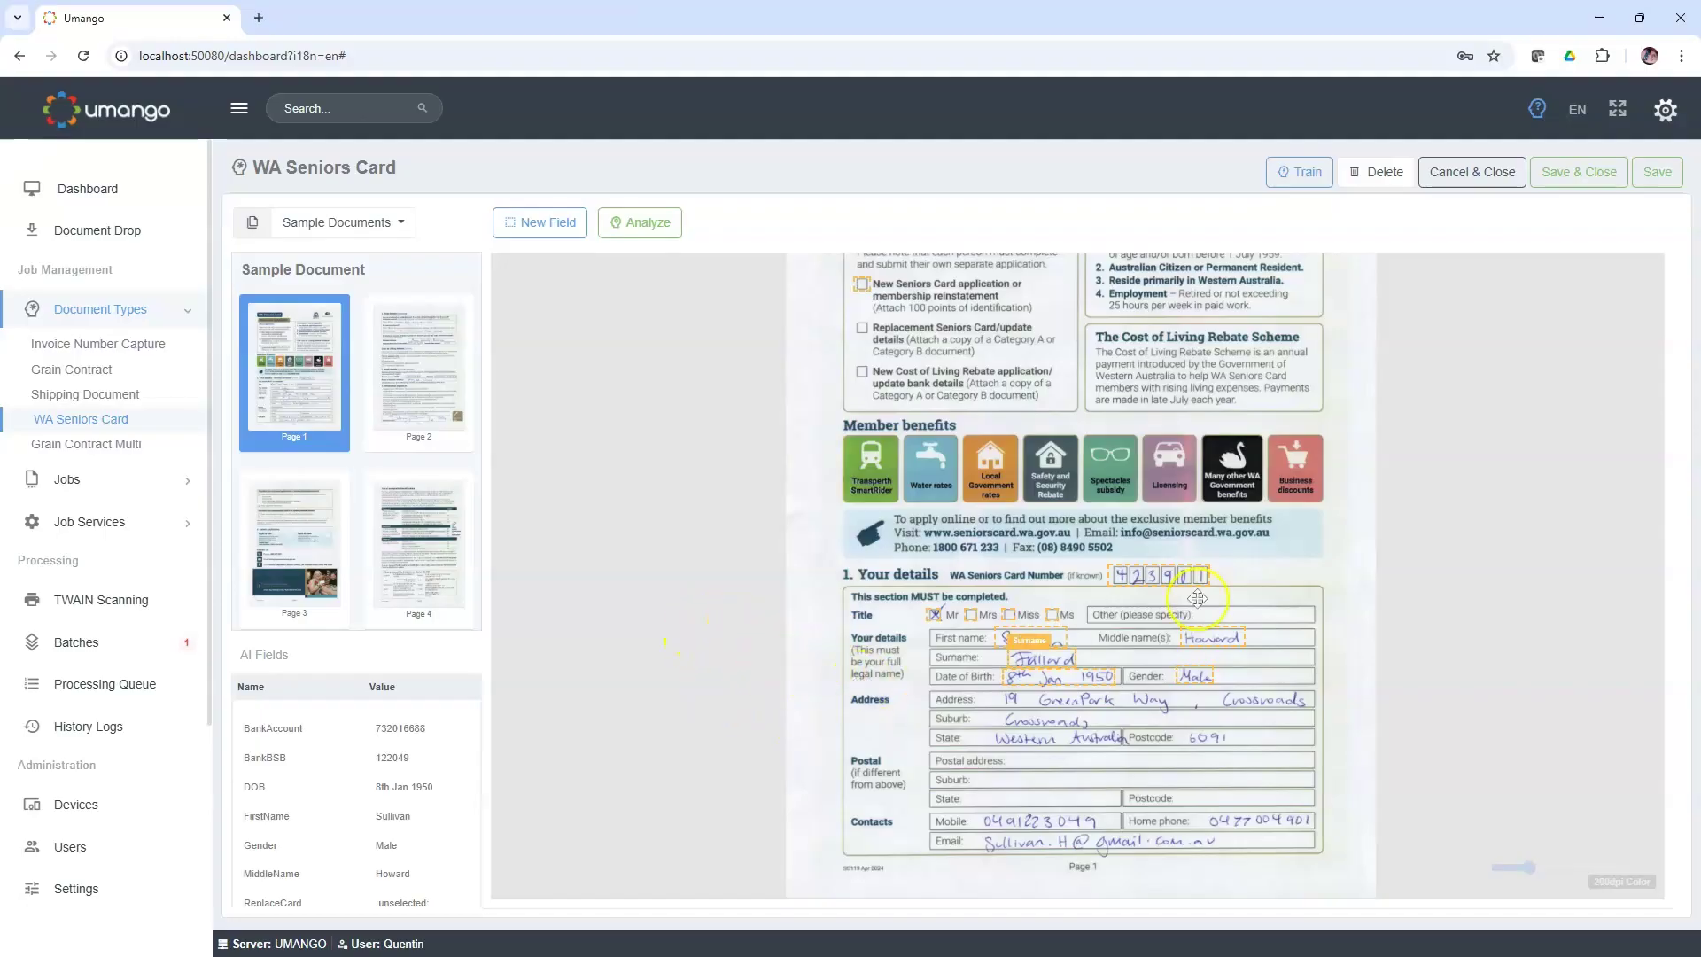
Step: Draw a new AI training field around the Replacement Seniors Card checkbox on page 1 of the sample form
{"action": "scroll", "coordinate": [1080, 461], "scroll_direction": "up", "scroll_amount": 3}
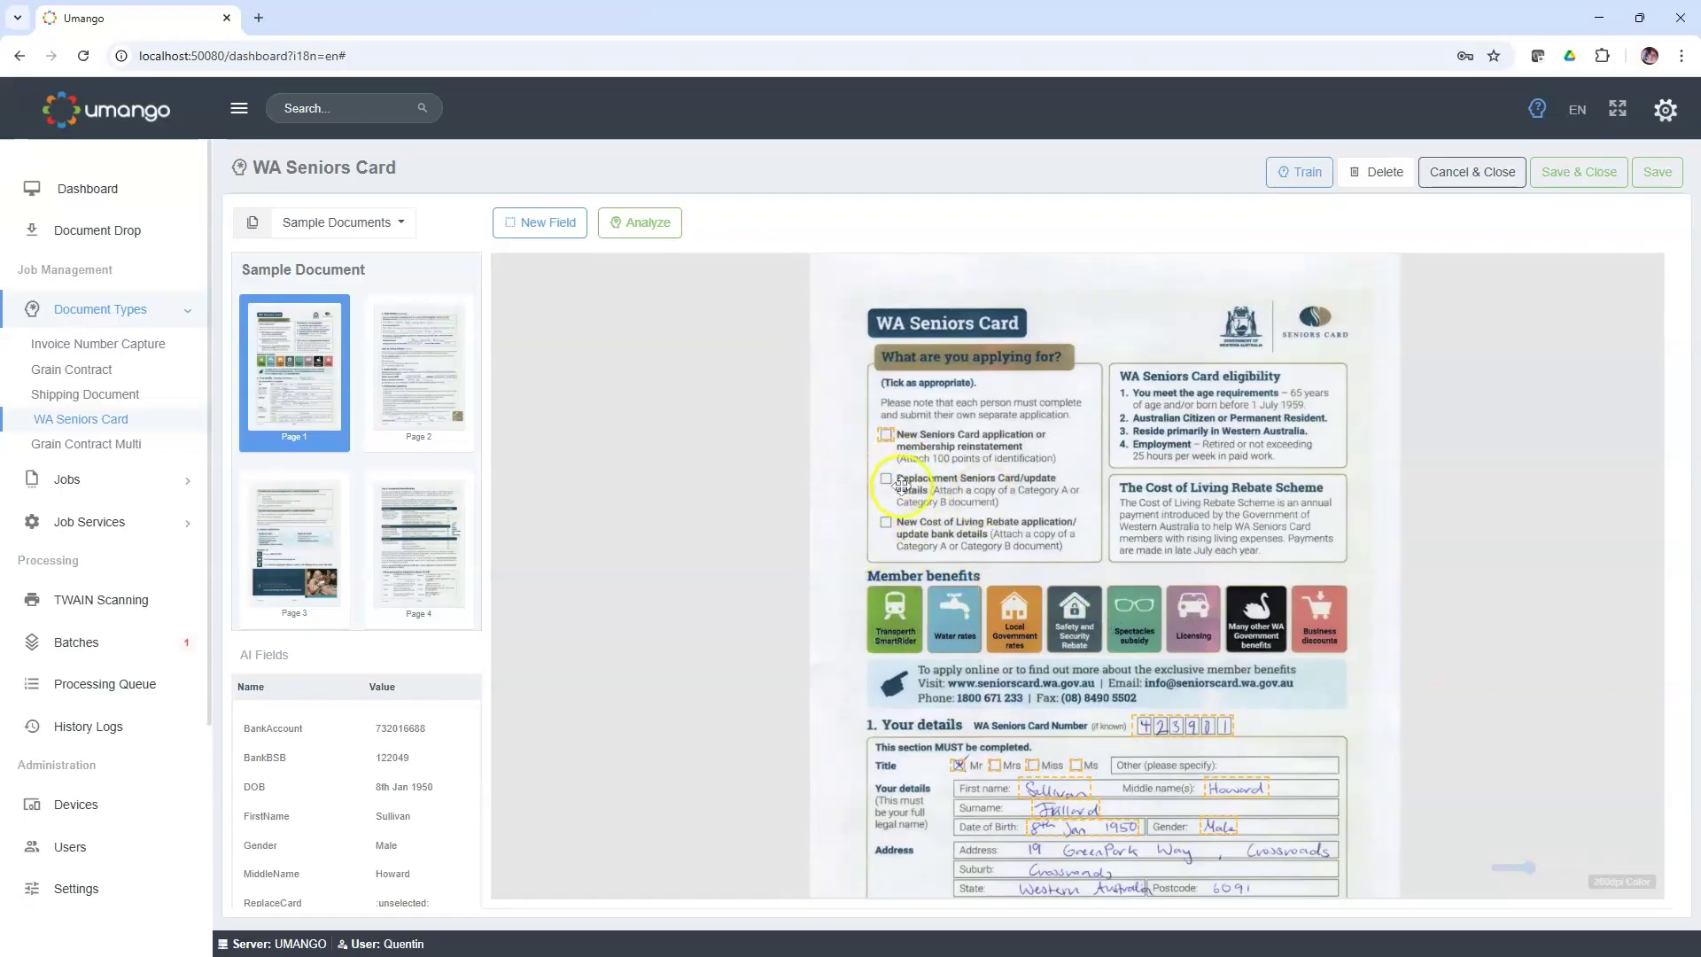
{"action": "left_click", "coordinate": [542, 223]}
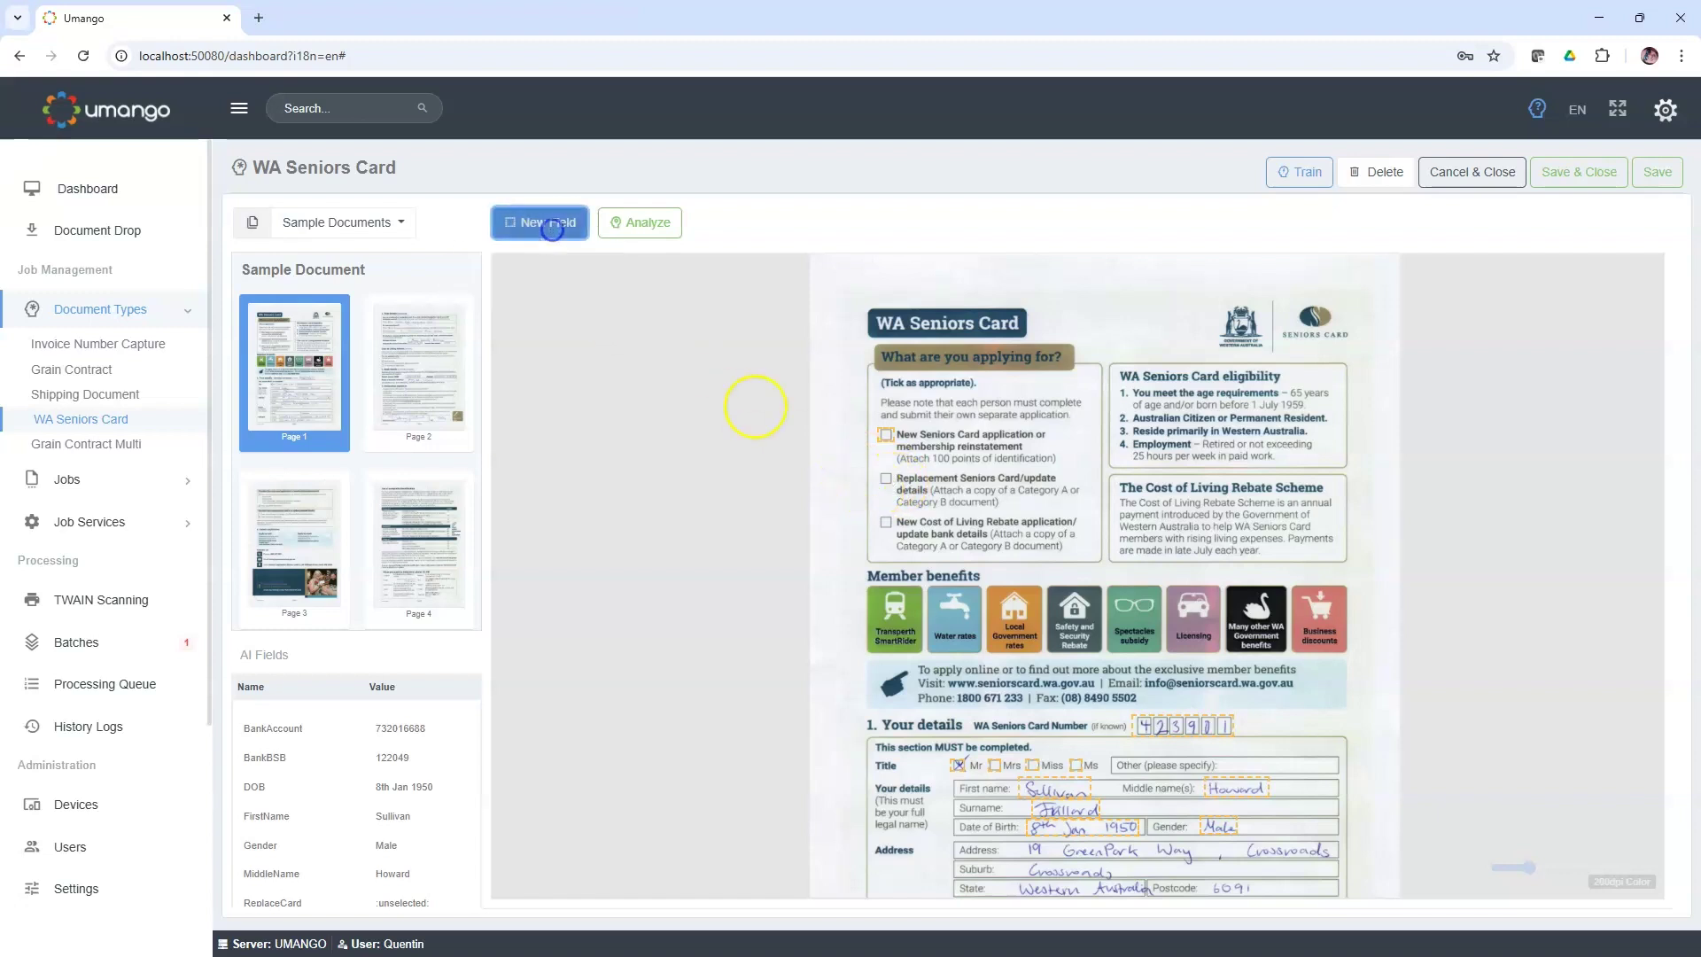
{"action": "left_click", "coordinate": [879, 471]}
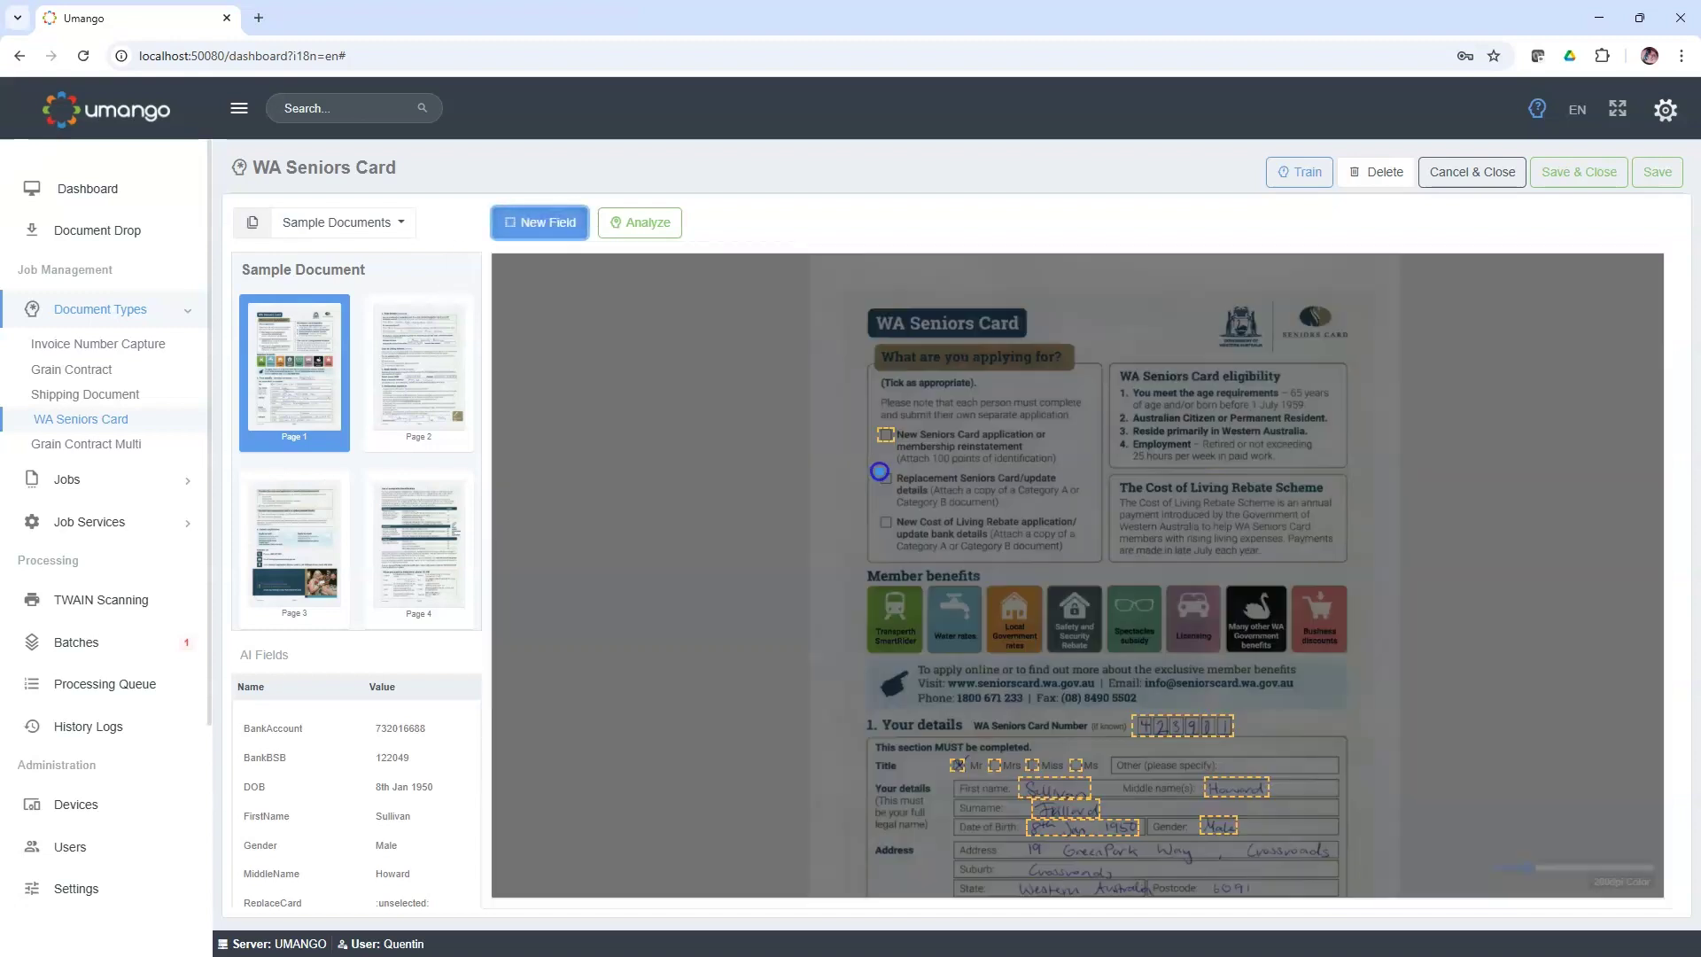
{"action": "left_click_drag", "start_coordinate": [893, 484], "coordinate": [891, 488]}
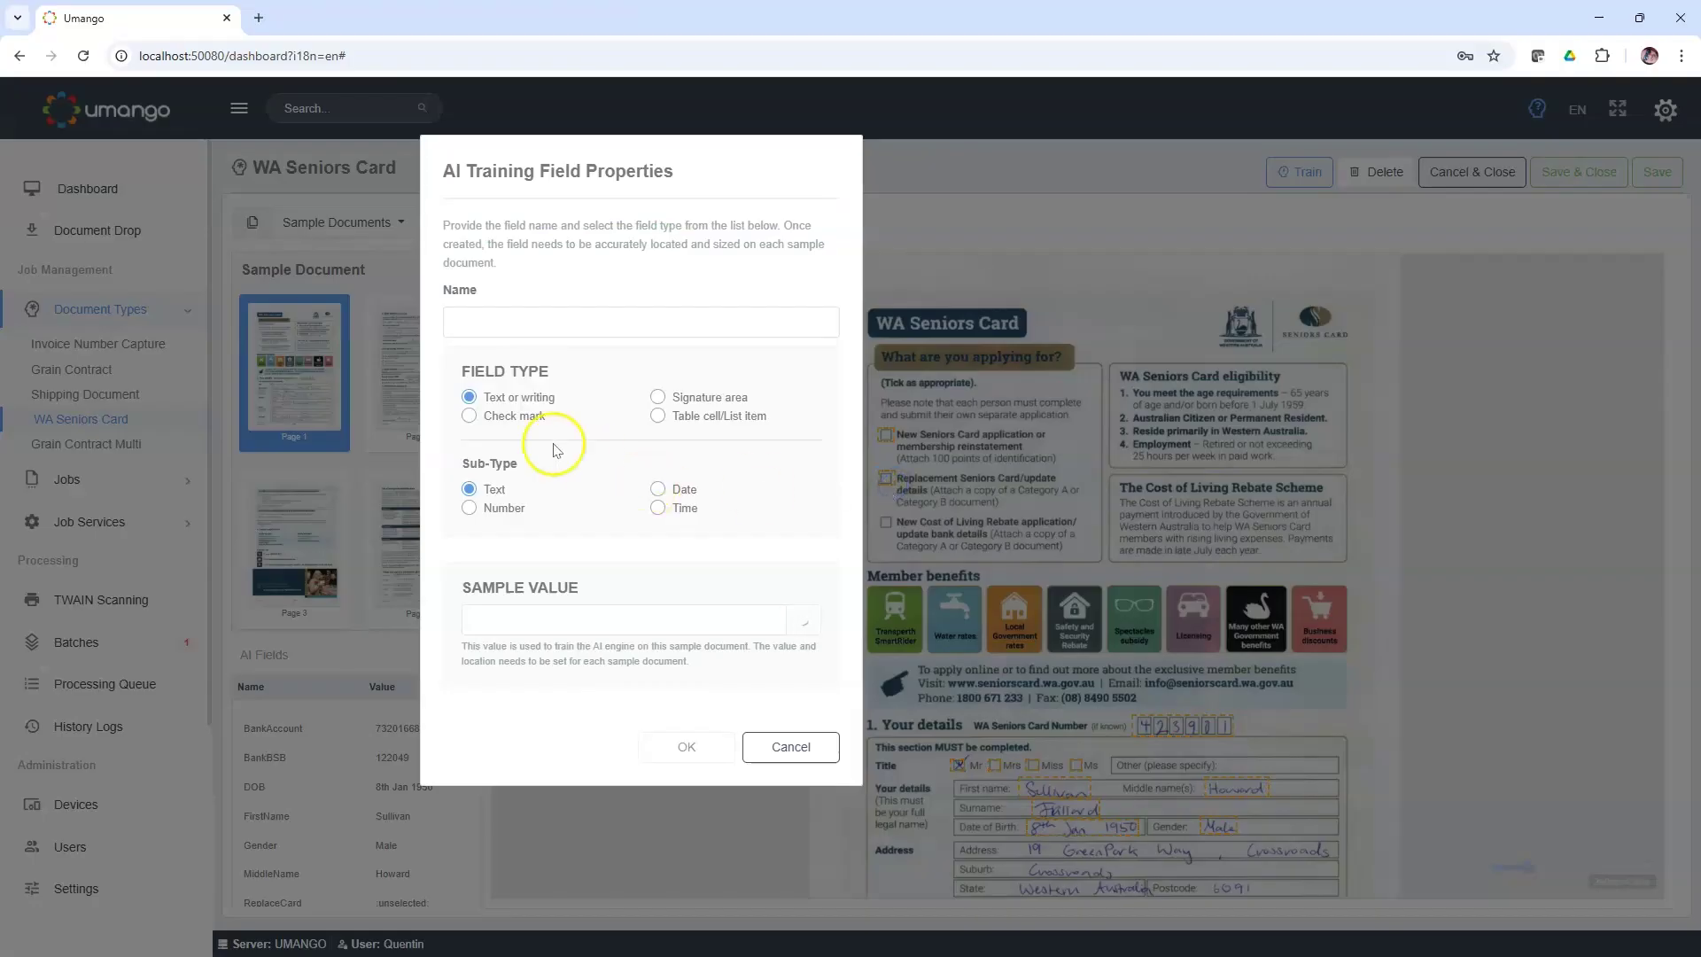
Step: Define the new field as a check mark named ReplacementCard with the sample value Unchecked
{"action": "left_click", "coordinate": [469, 417]}
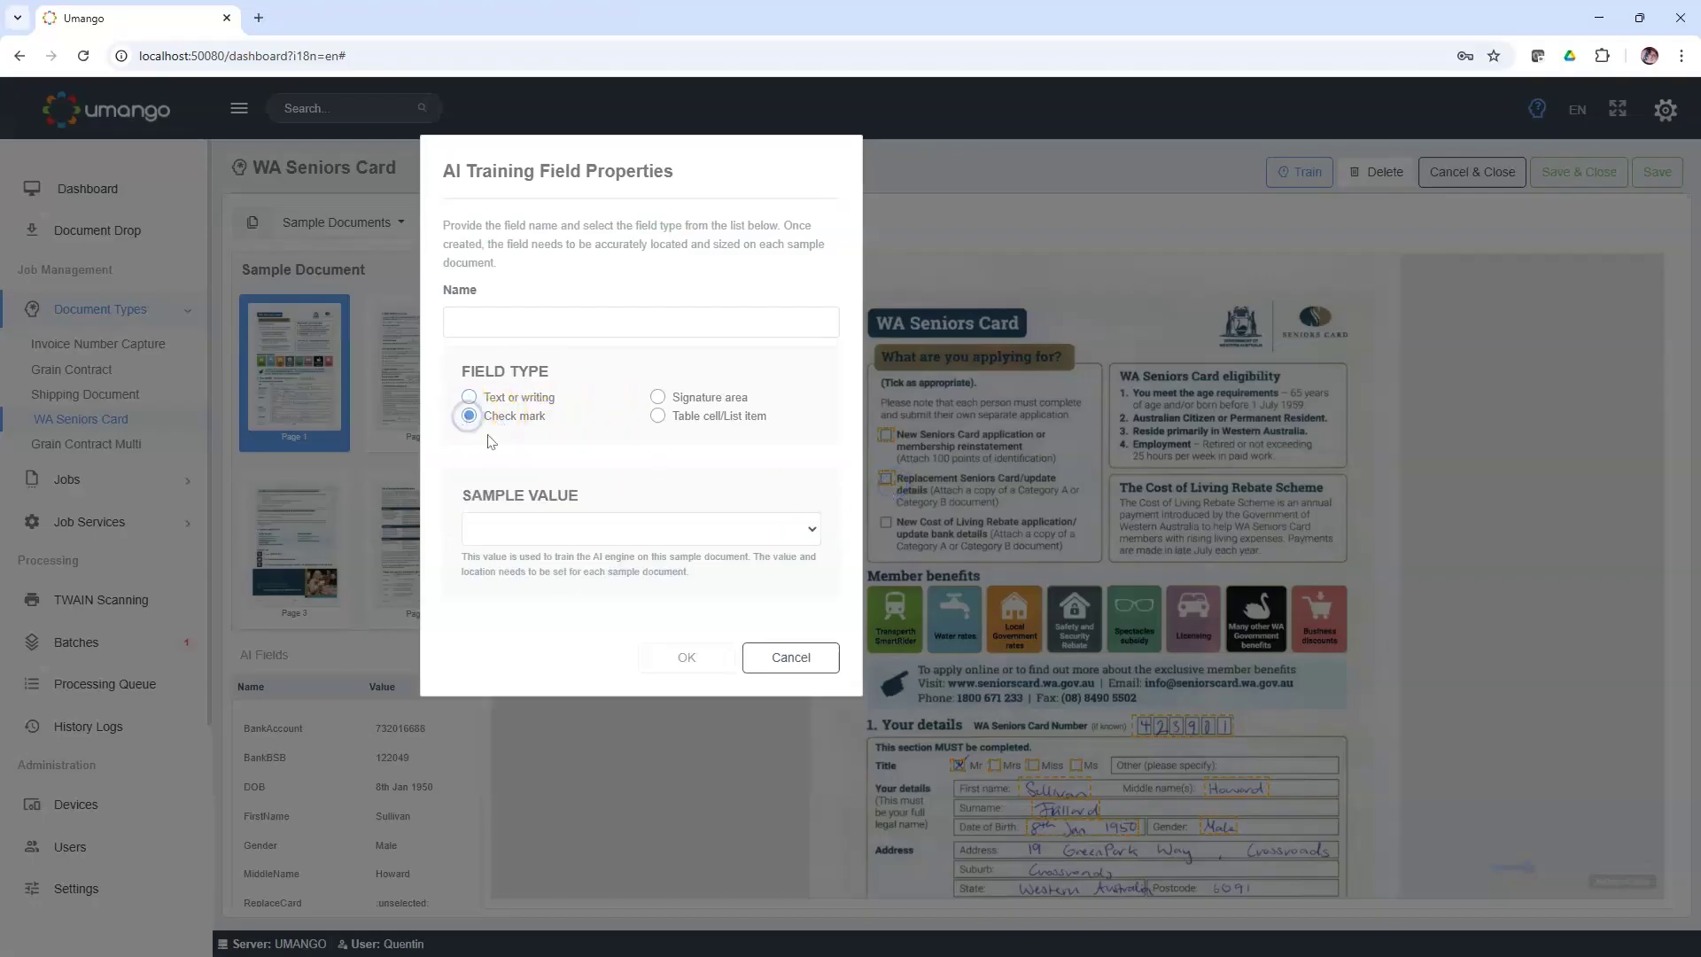
{"action": "left_click", "coordinate": [481, 320]}
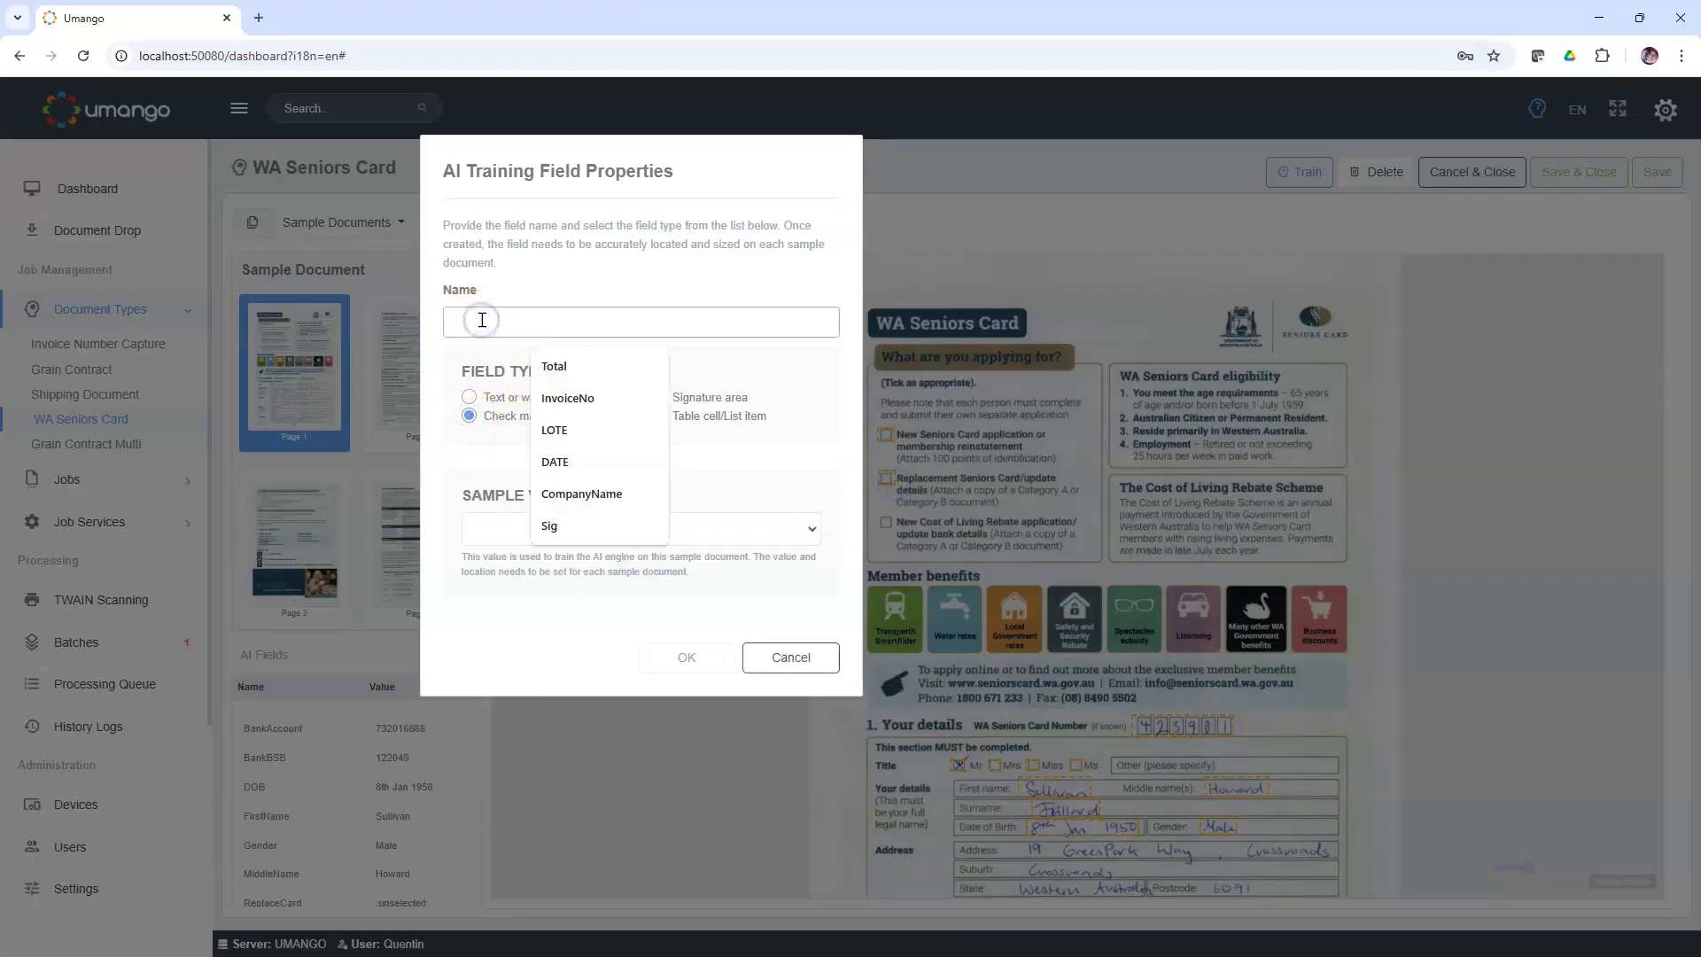
{"action": "type", "text": "Re"}
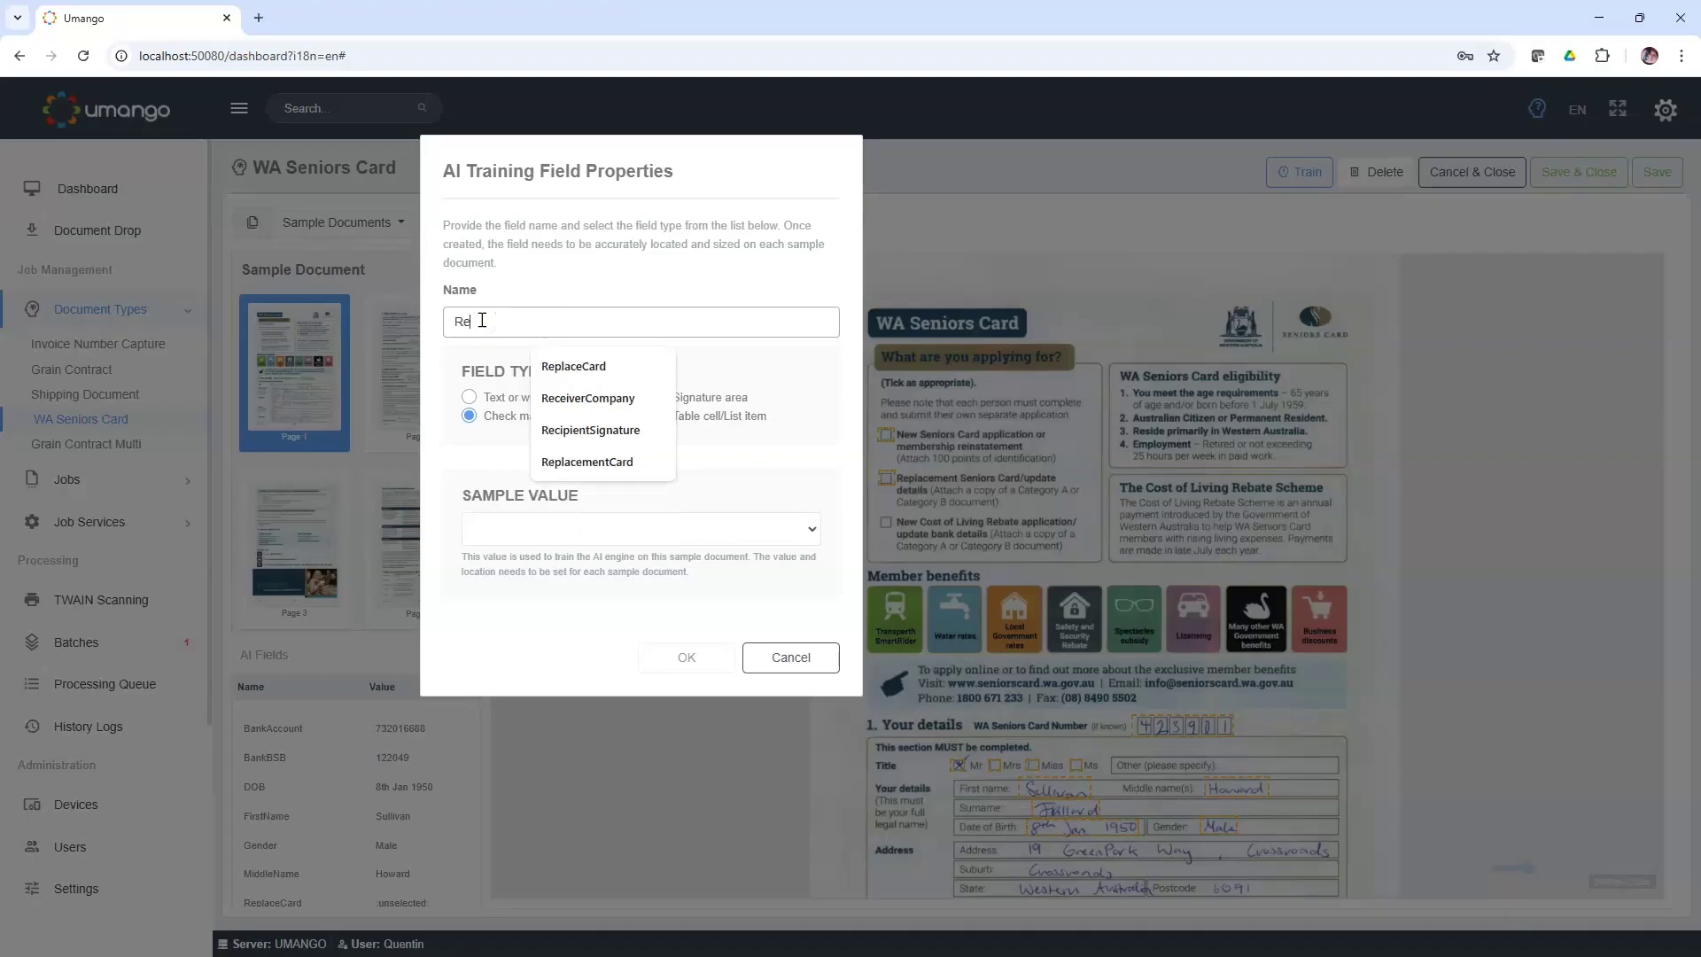
{"action": "type", "text": "placement Card"}
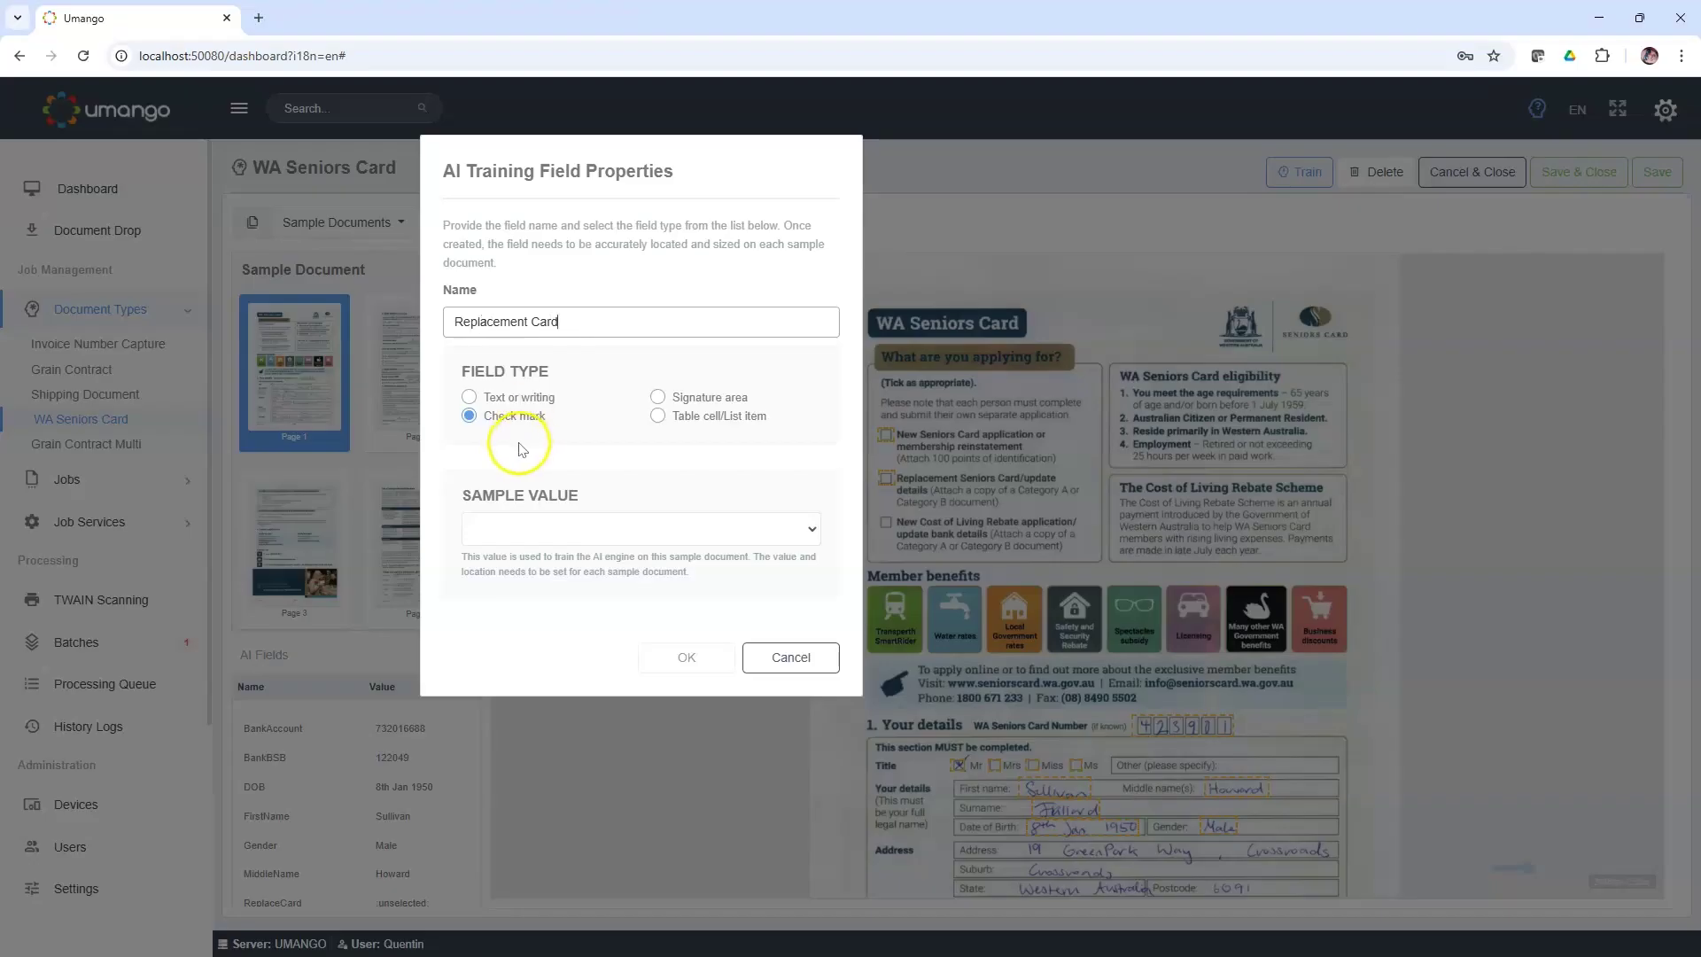
{"action": "left_click", "coordinate": [556, 527]}
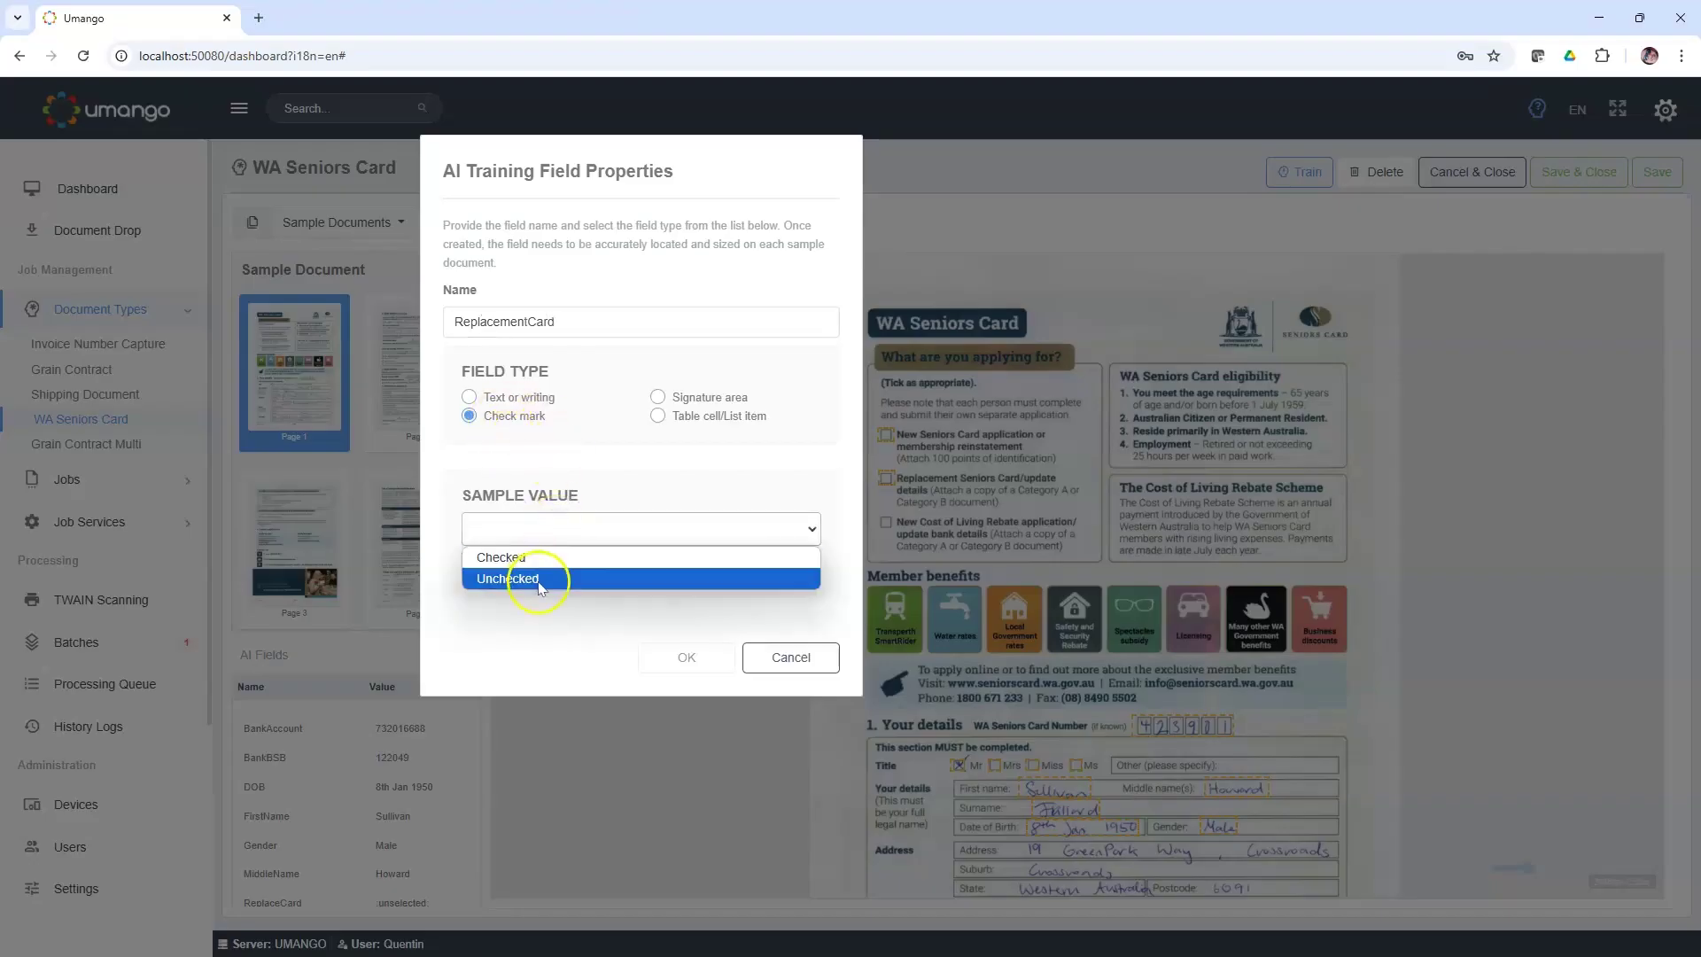
{"action": "left_click", "coordinate": [533, 577]}
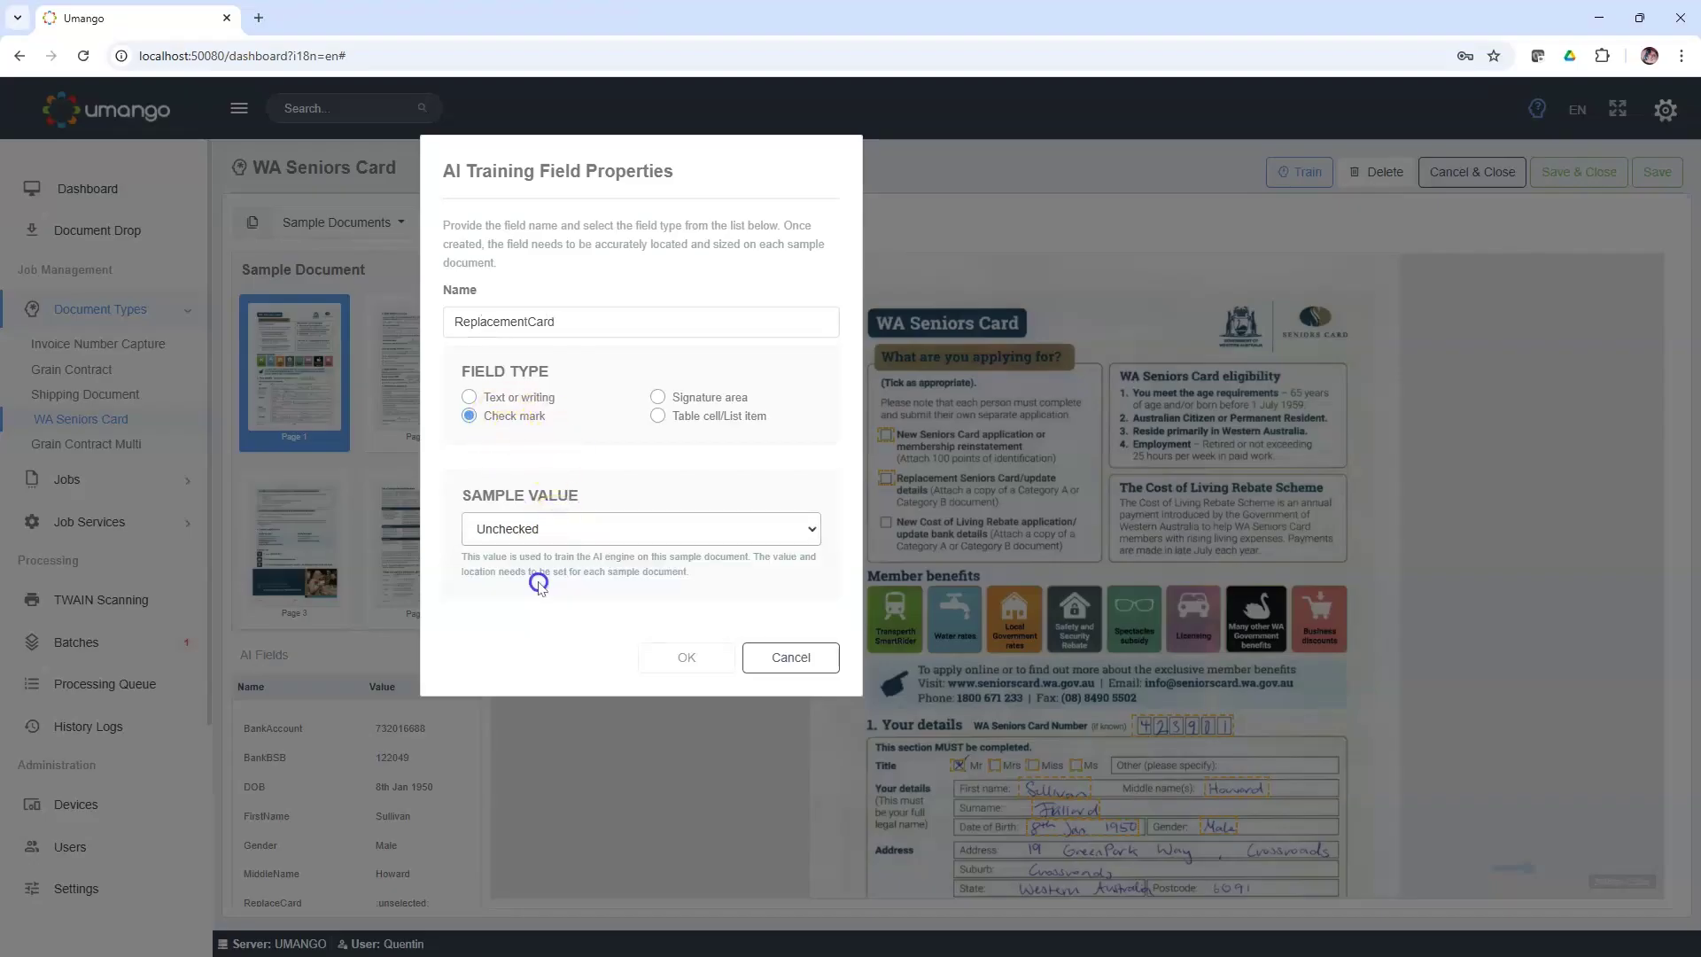
{"action": "left_click", "coordinate": [658, 668]}
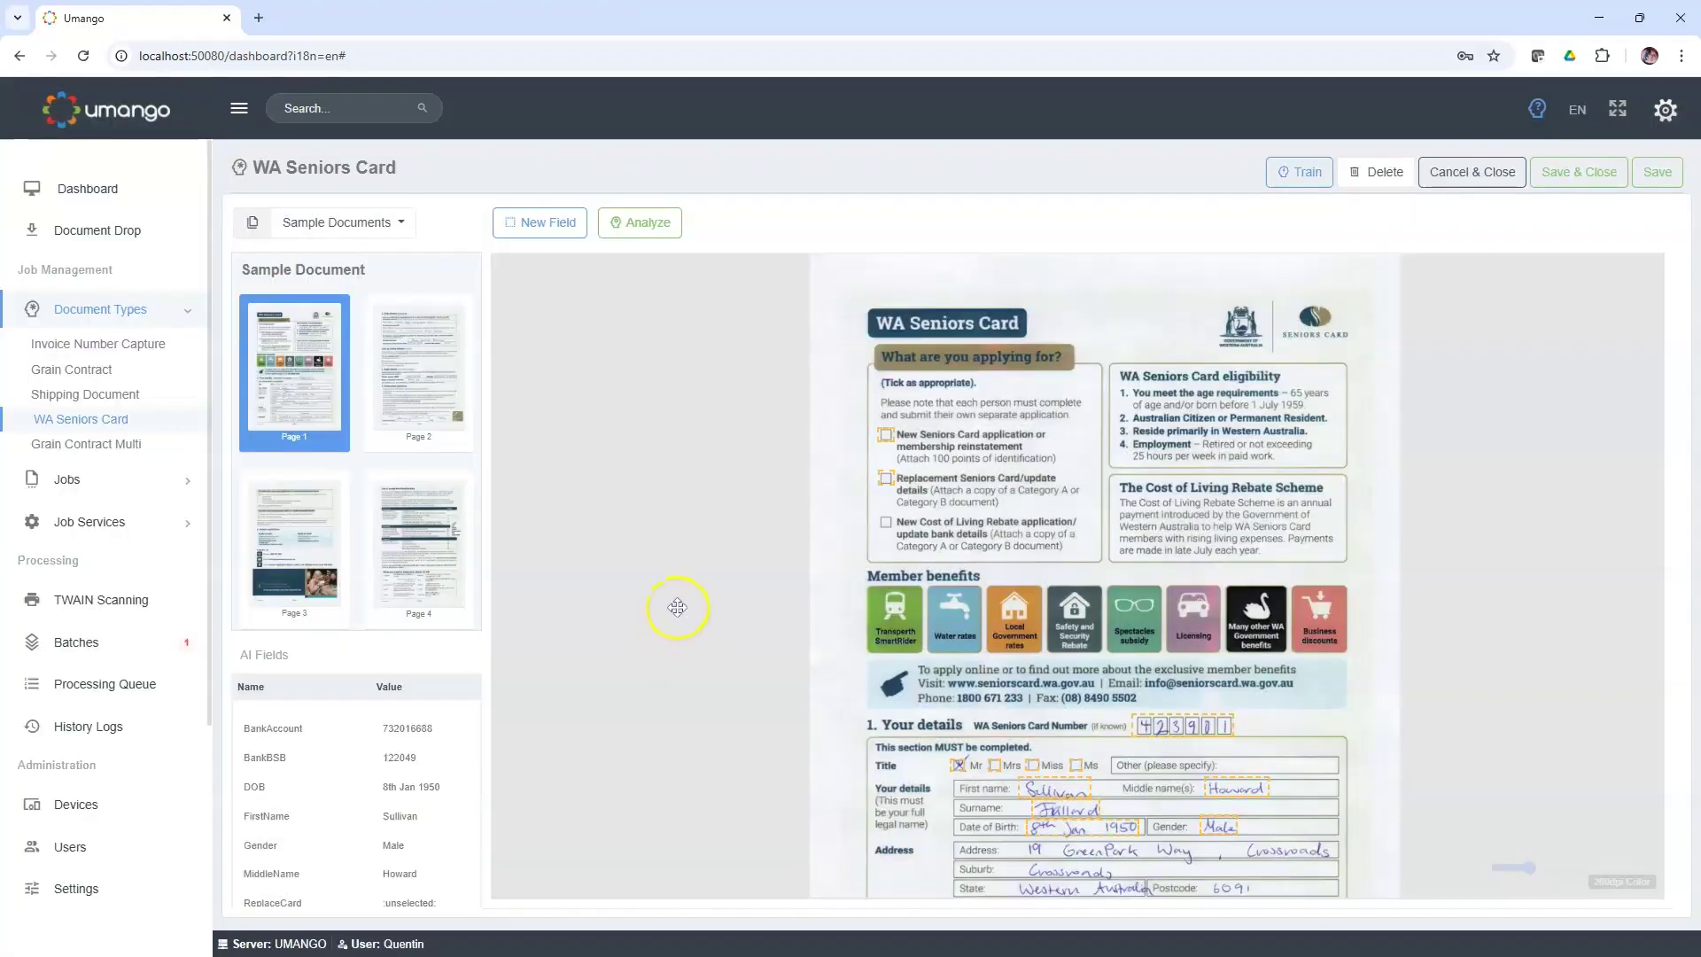
Step: Load the sample Seniors Application Form2 and move the ReplacementCard field onto the Replacement Seniors Card checkbox
{"action": "left_click_drag", "start_coordinate": [824, 664], "coordinate": [785, 633]}
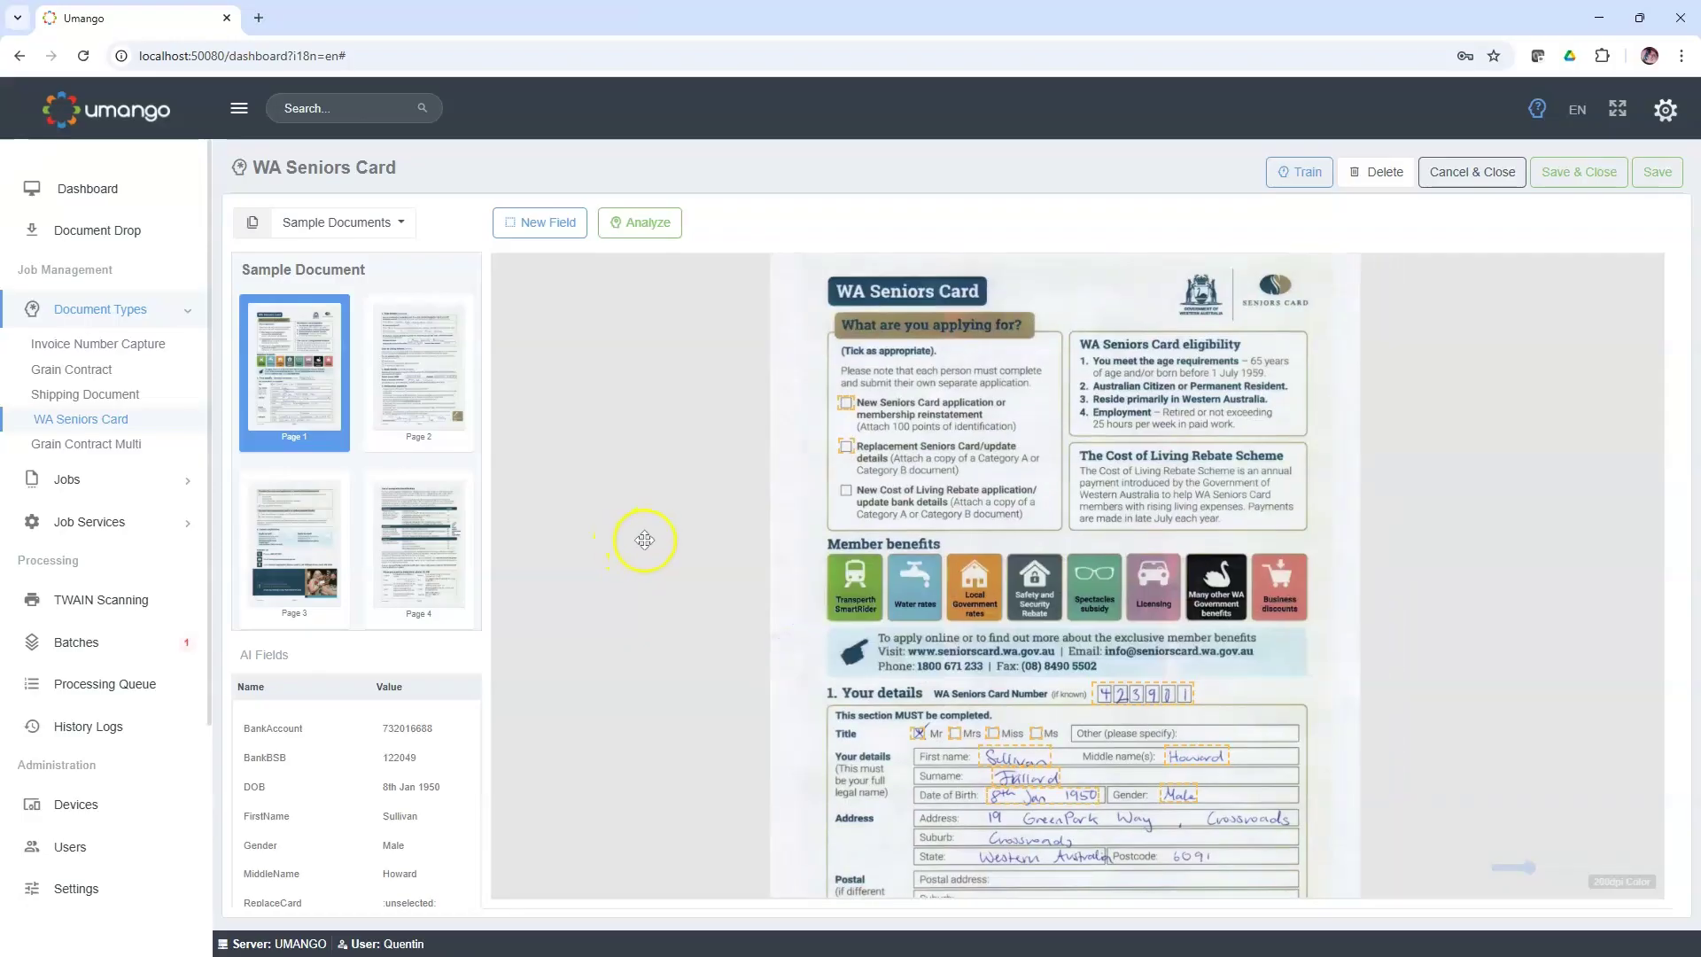
{"action": "left_click", "coordinate": [401, 226]}
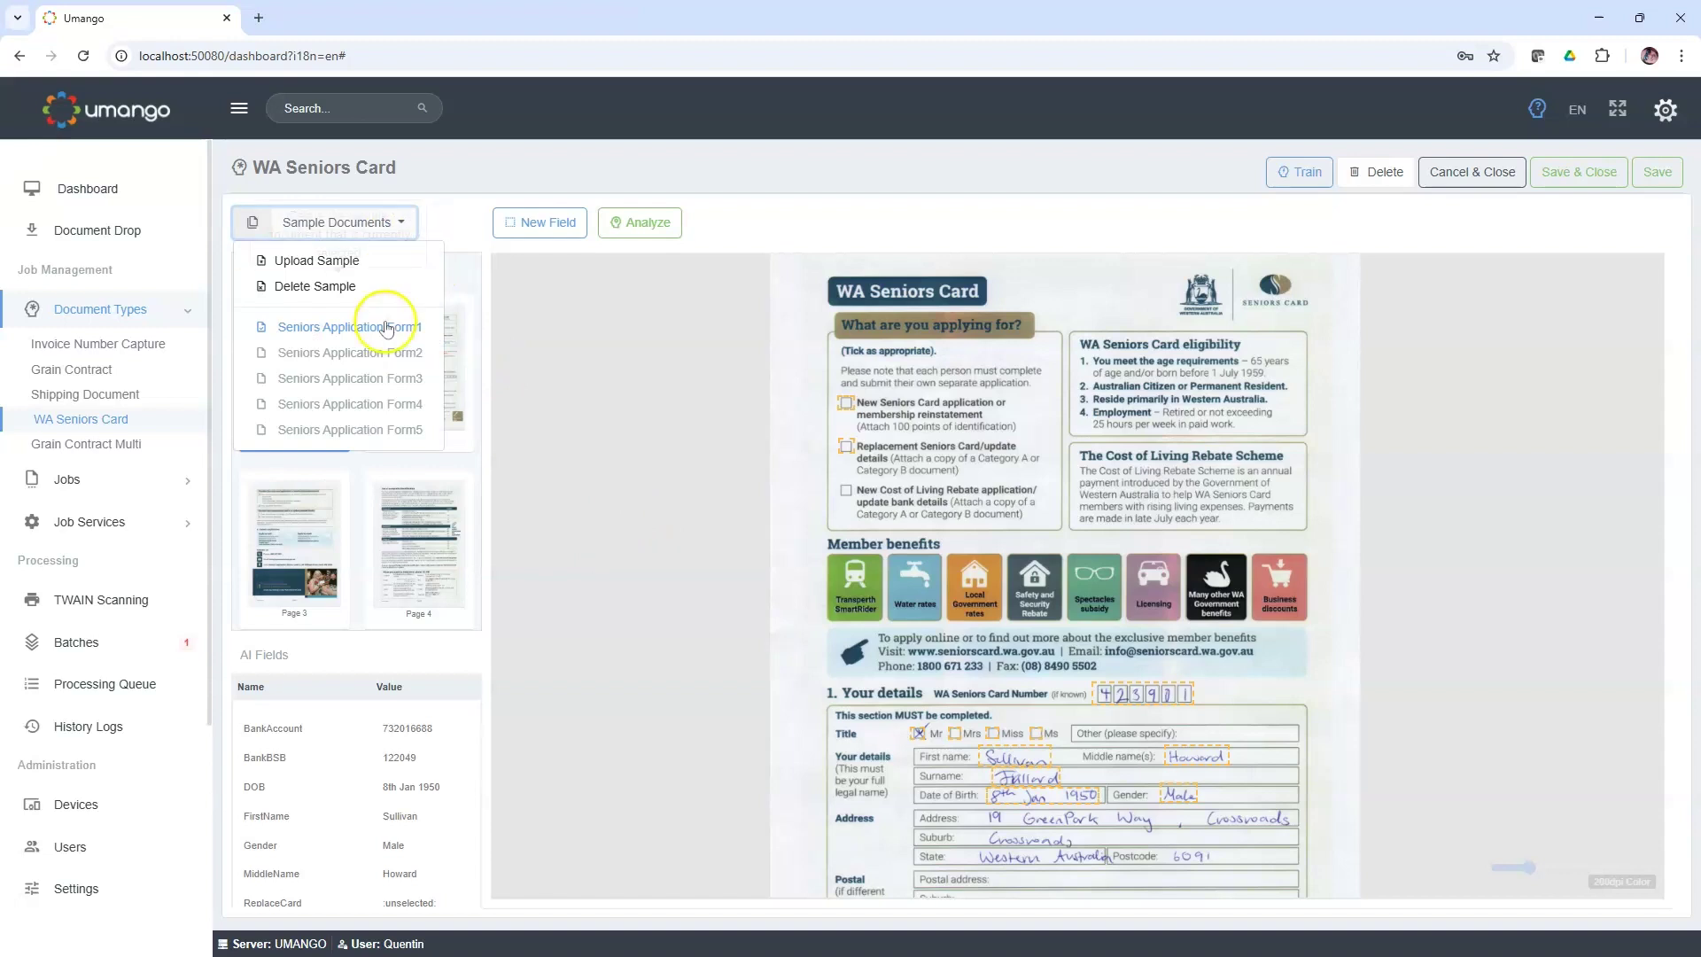
{"action": "left_click", "coordinate": [349, 354]}
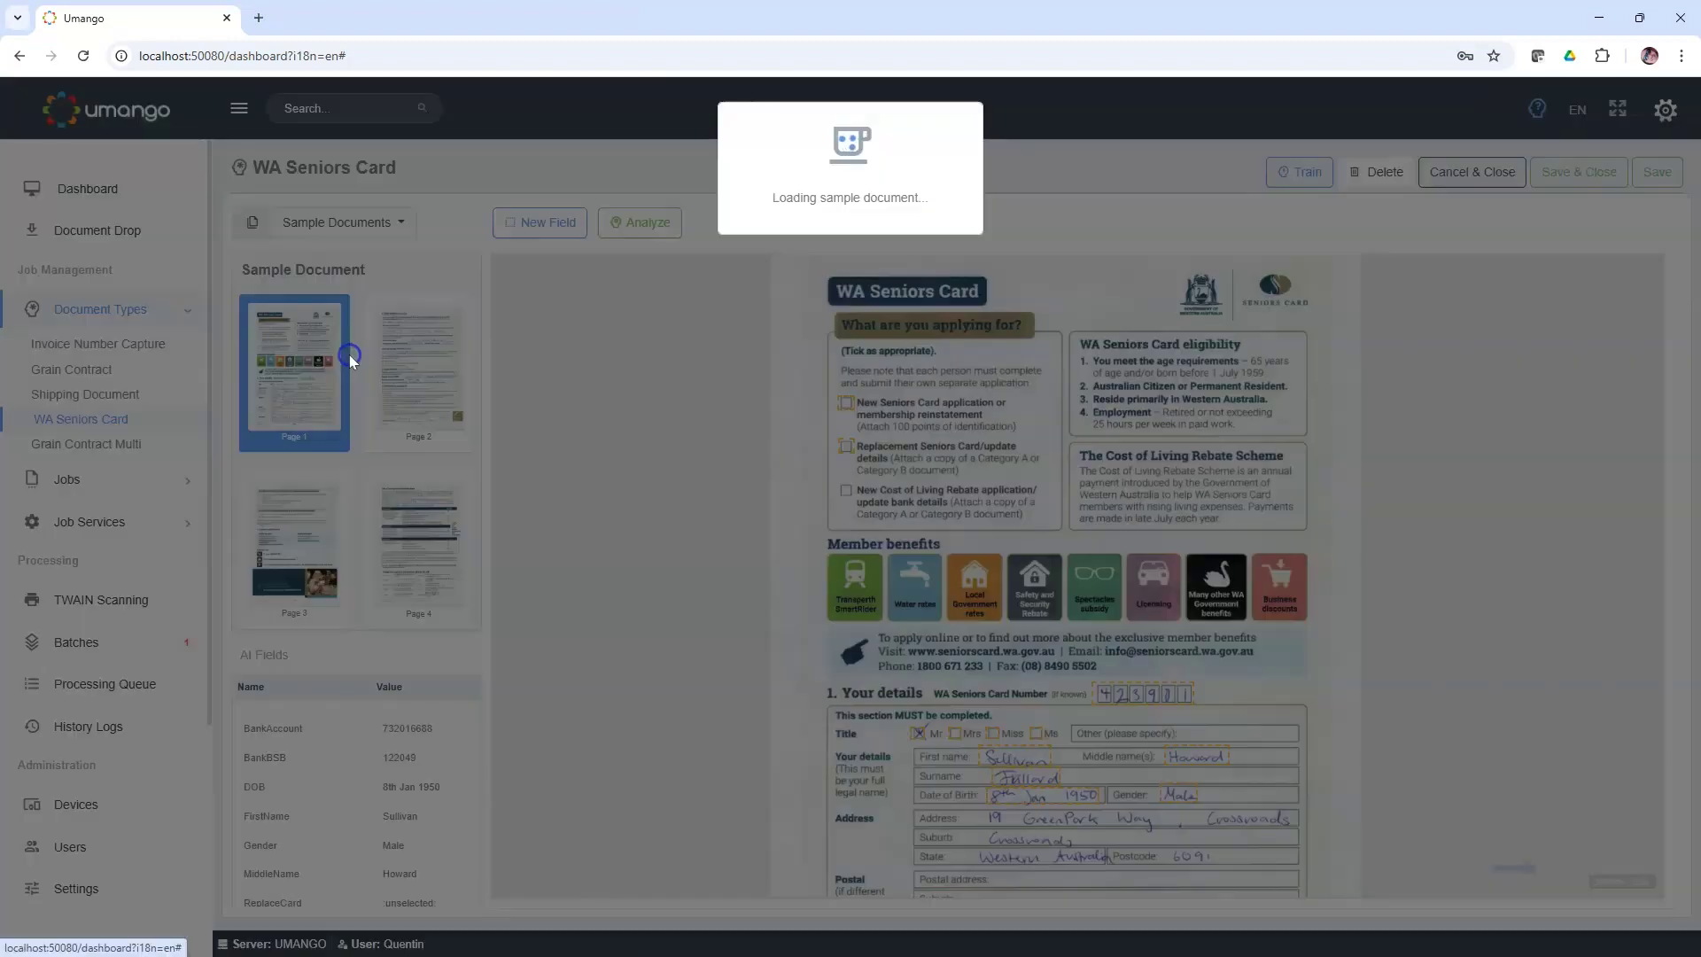
{"action": "left_click", "coordinate": [867, 409]}
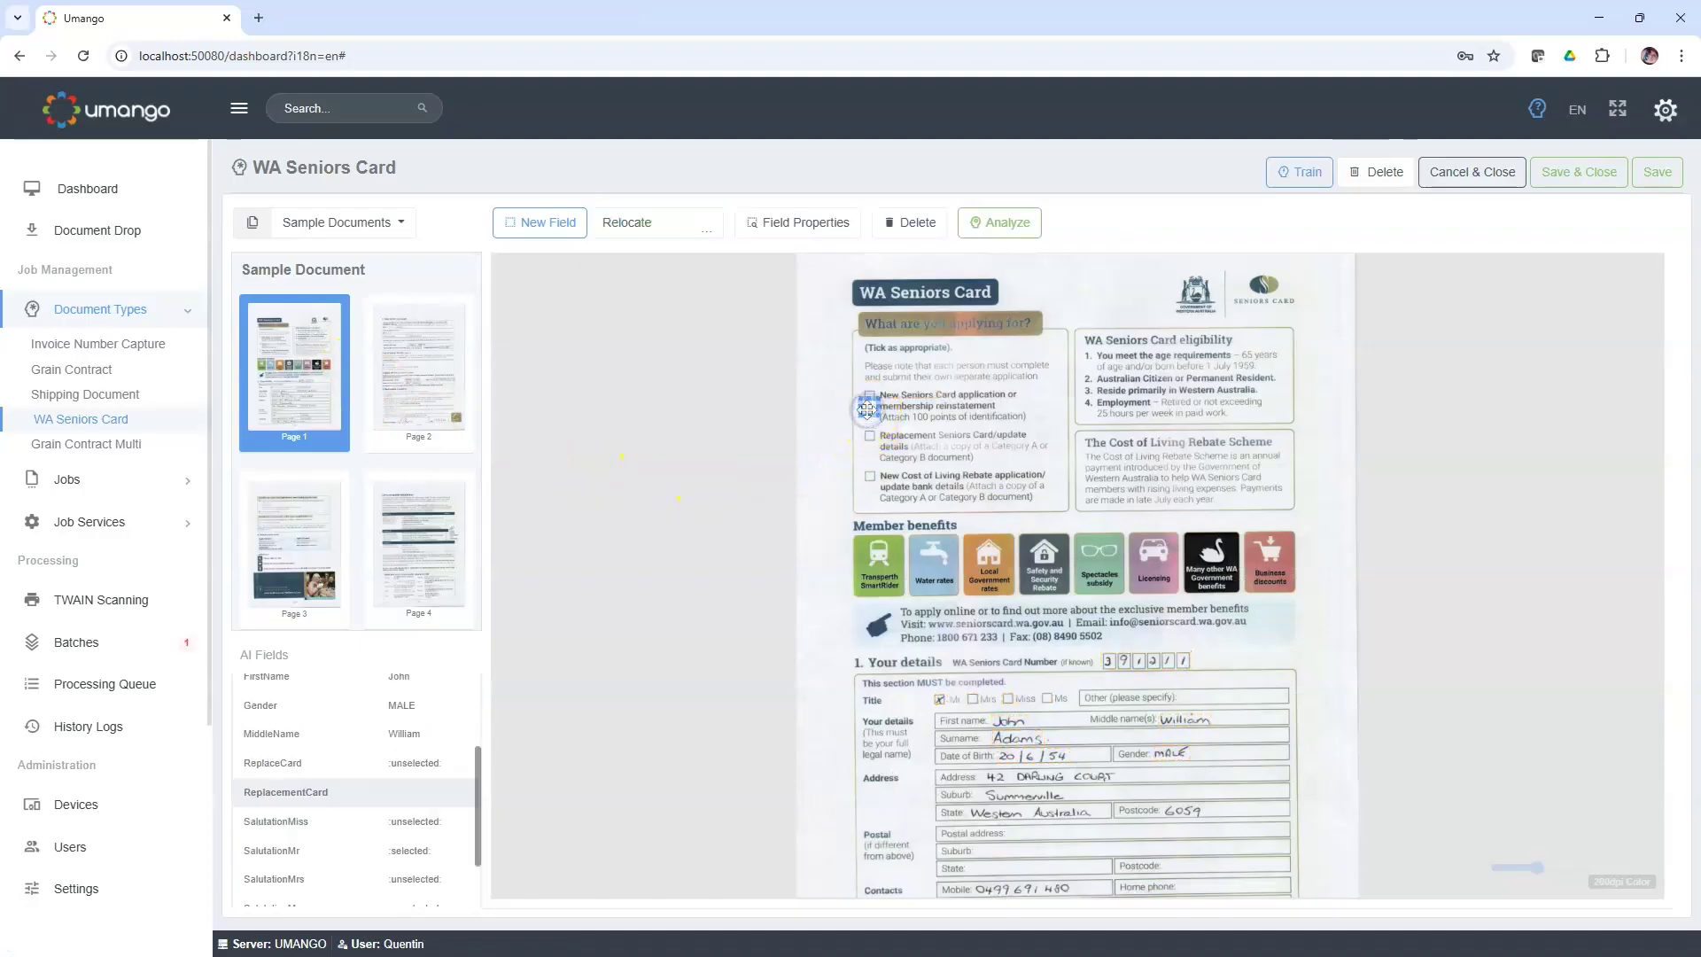
{"action": "left_click_drag", "start_coordinate": [868, 422], "coordinate": [867, 436]}
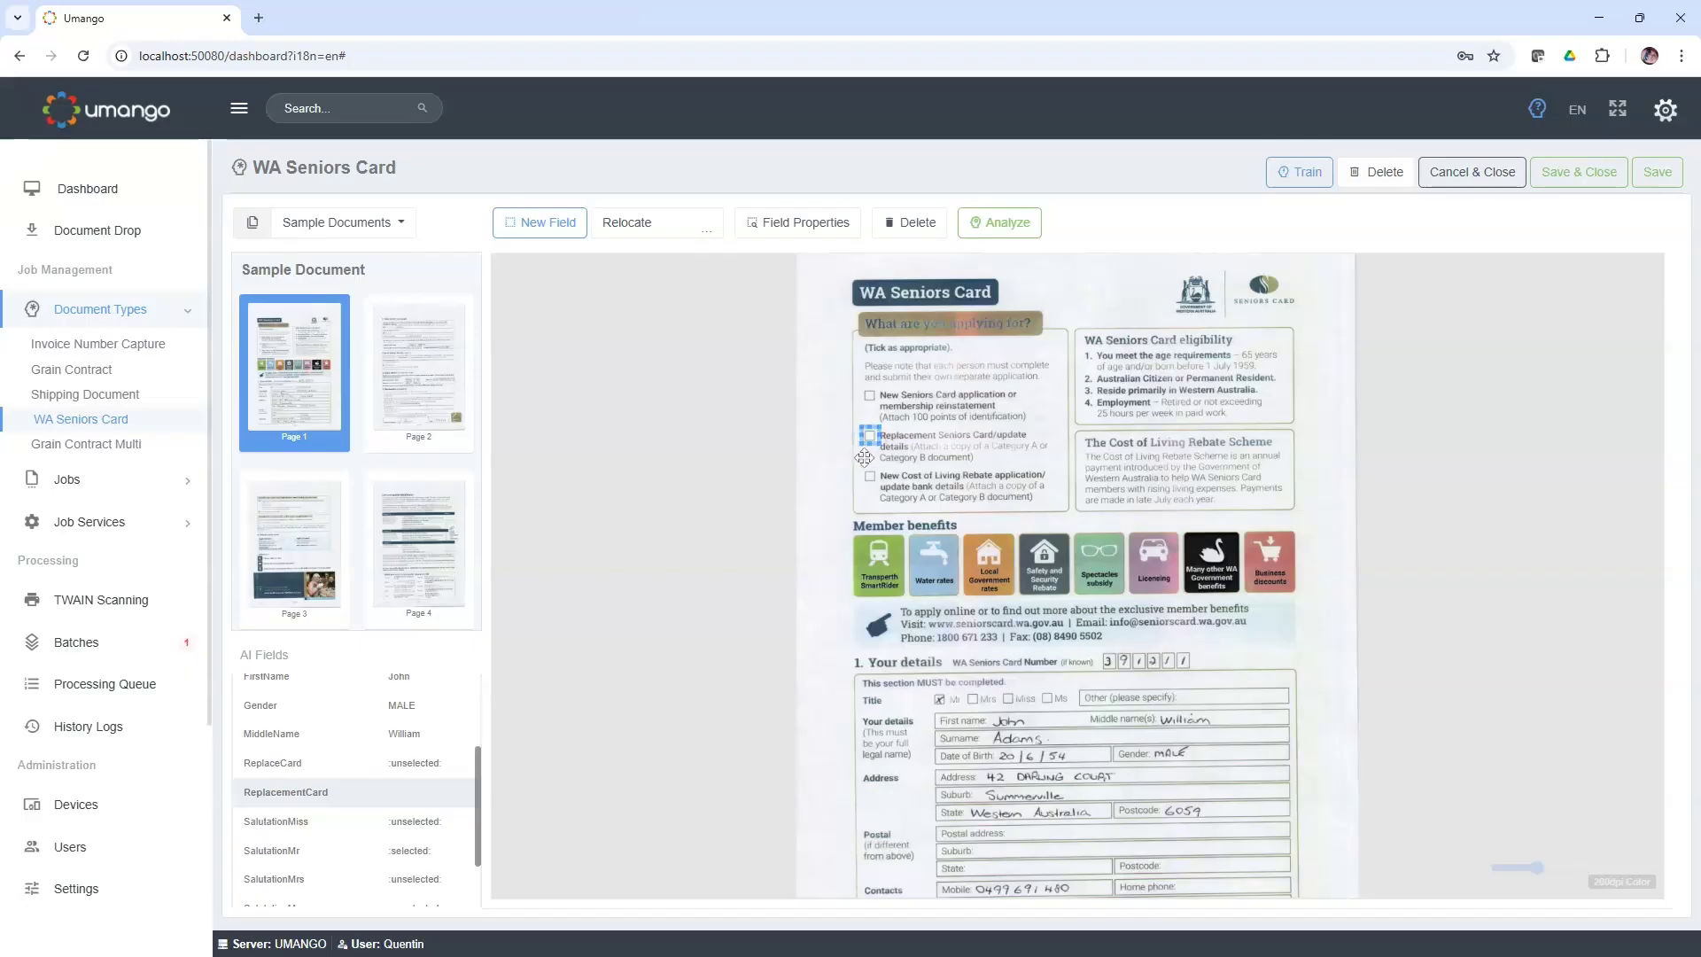
Step: Set the ReplacementCard field's sample value to Unchecked on Seniors Application Form2
{"action": "double_click", "coordinate": [869, 434]}
{"action": "left_click", "coordinate": [569, 455]}
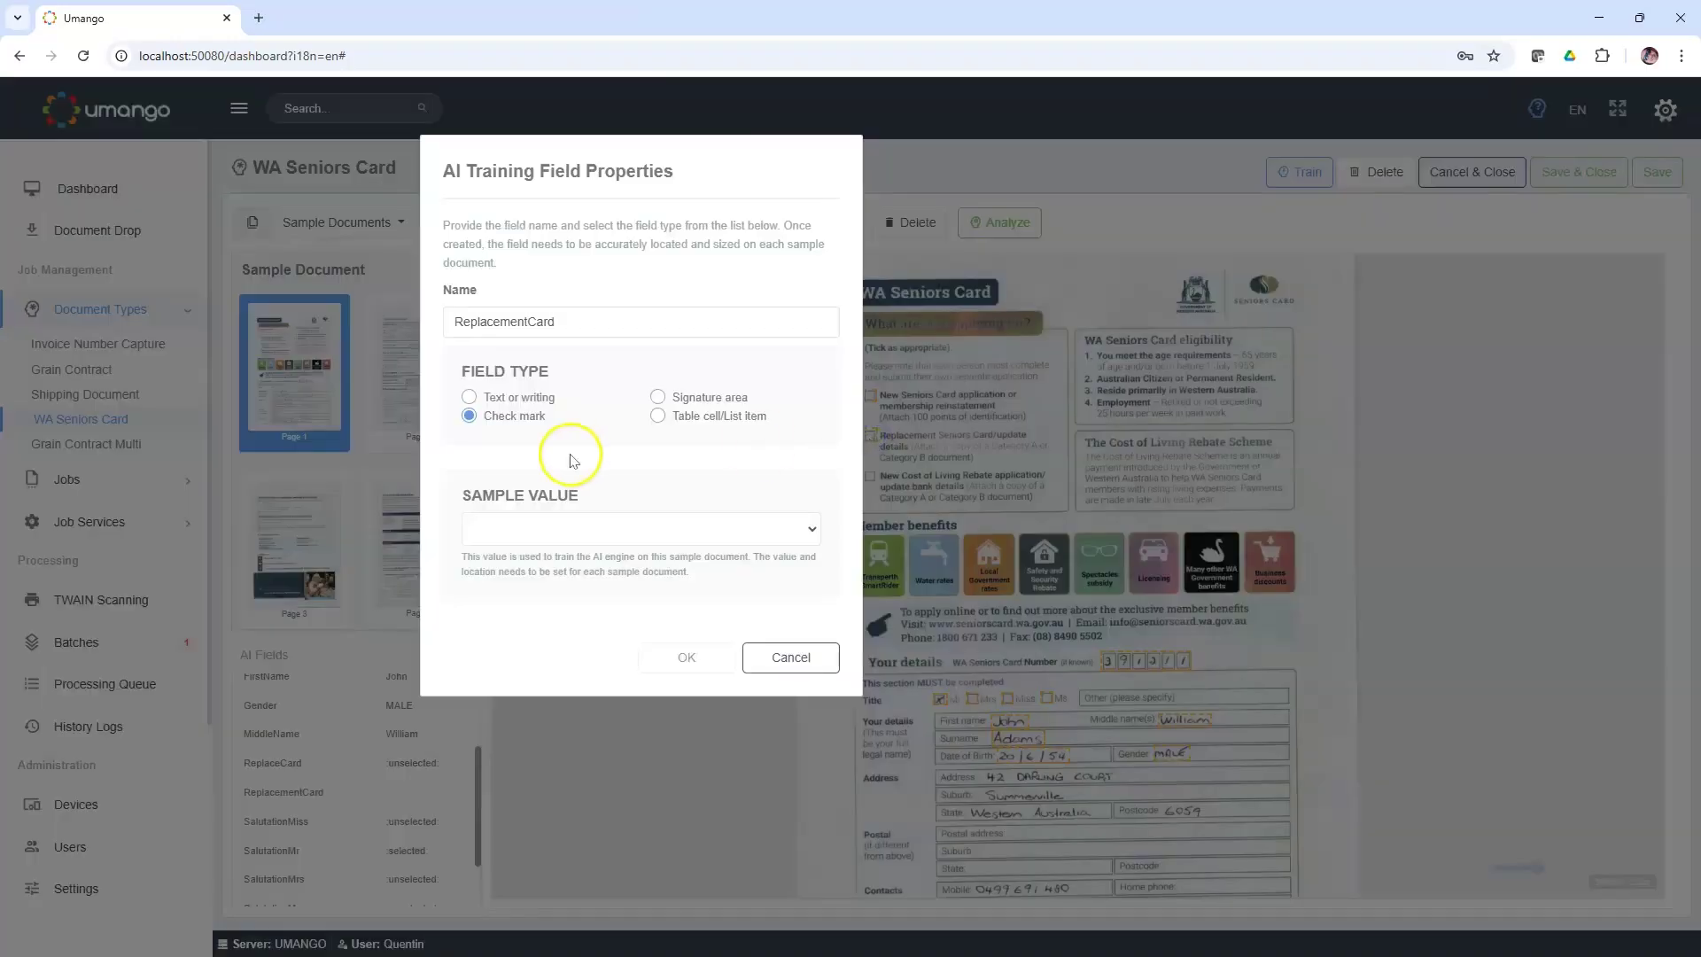
{"action": "left_click", "coordinate": [525, 526]}
{"action": "left_click", "coordinate": [518, 578]}
{"action": "left_click", "coordinate": [679, 657]}
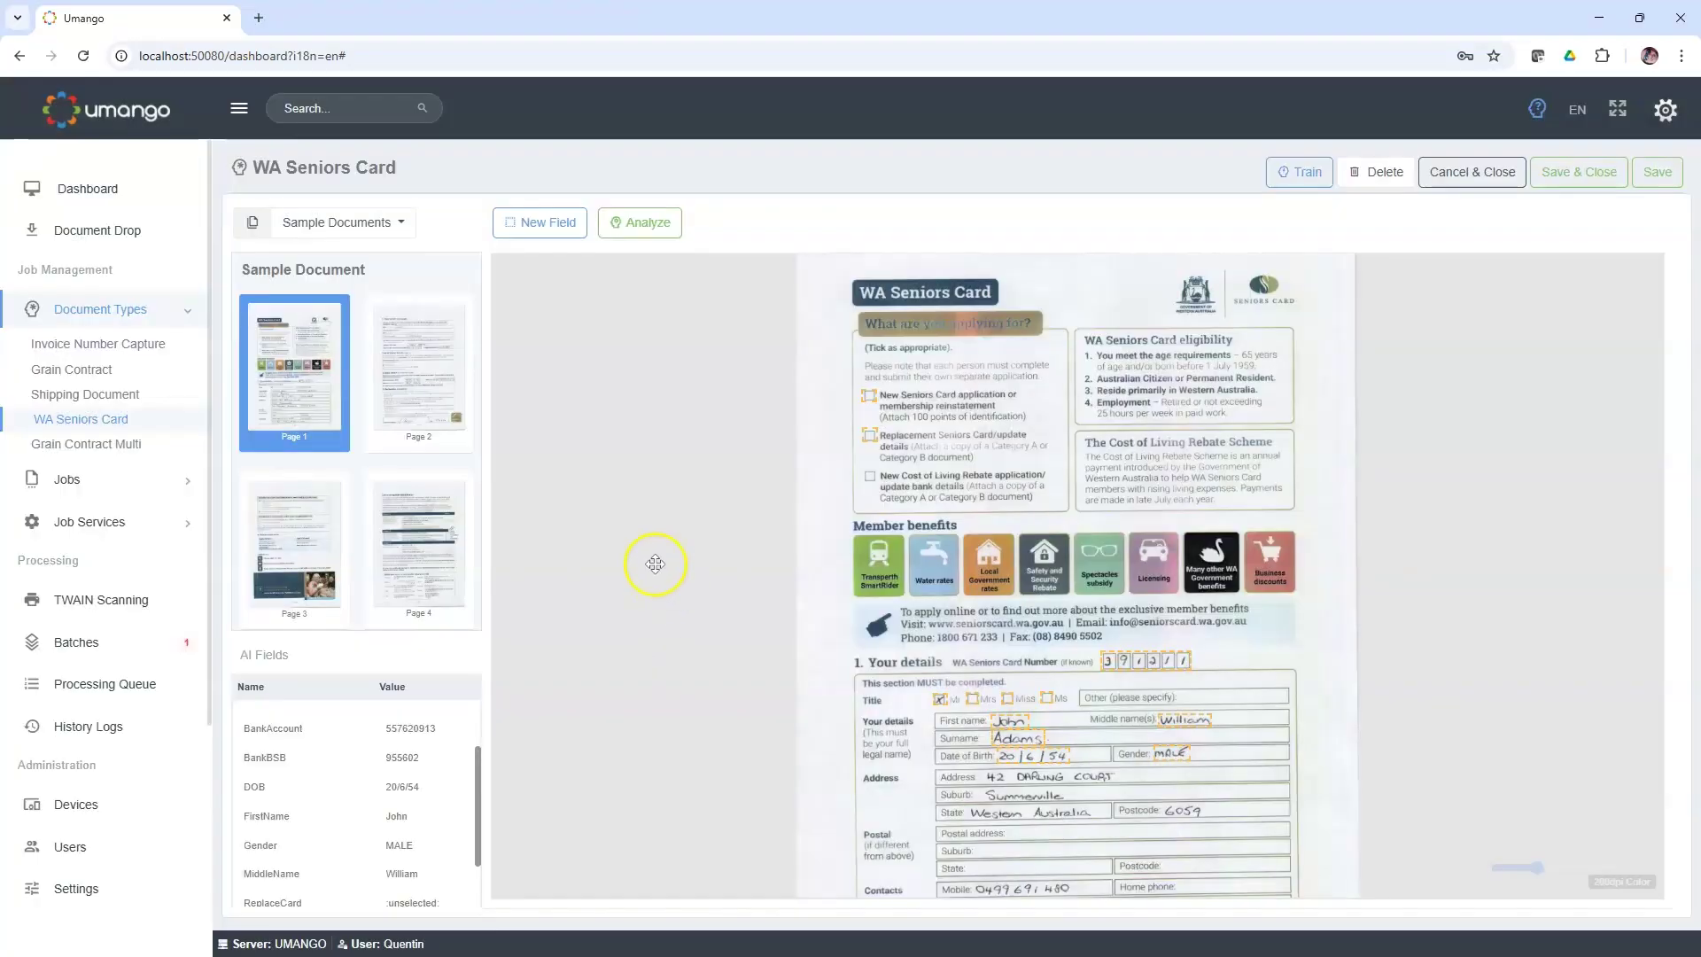
Step: Narrow the ReplacementCard field so that it closely fits its checkbox on Seniors Application Form2
{"action": "scroll", "coordinate": [868, 474], "scroll_direction": "up", "scroll_amount": 5}
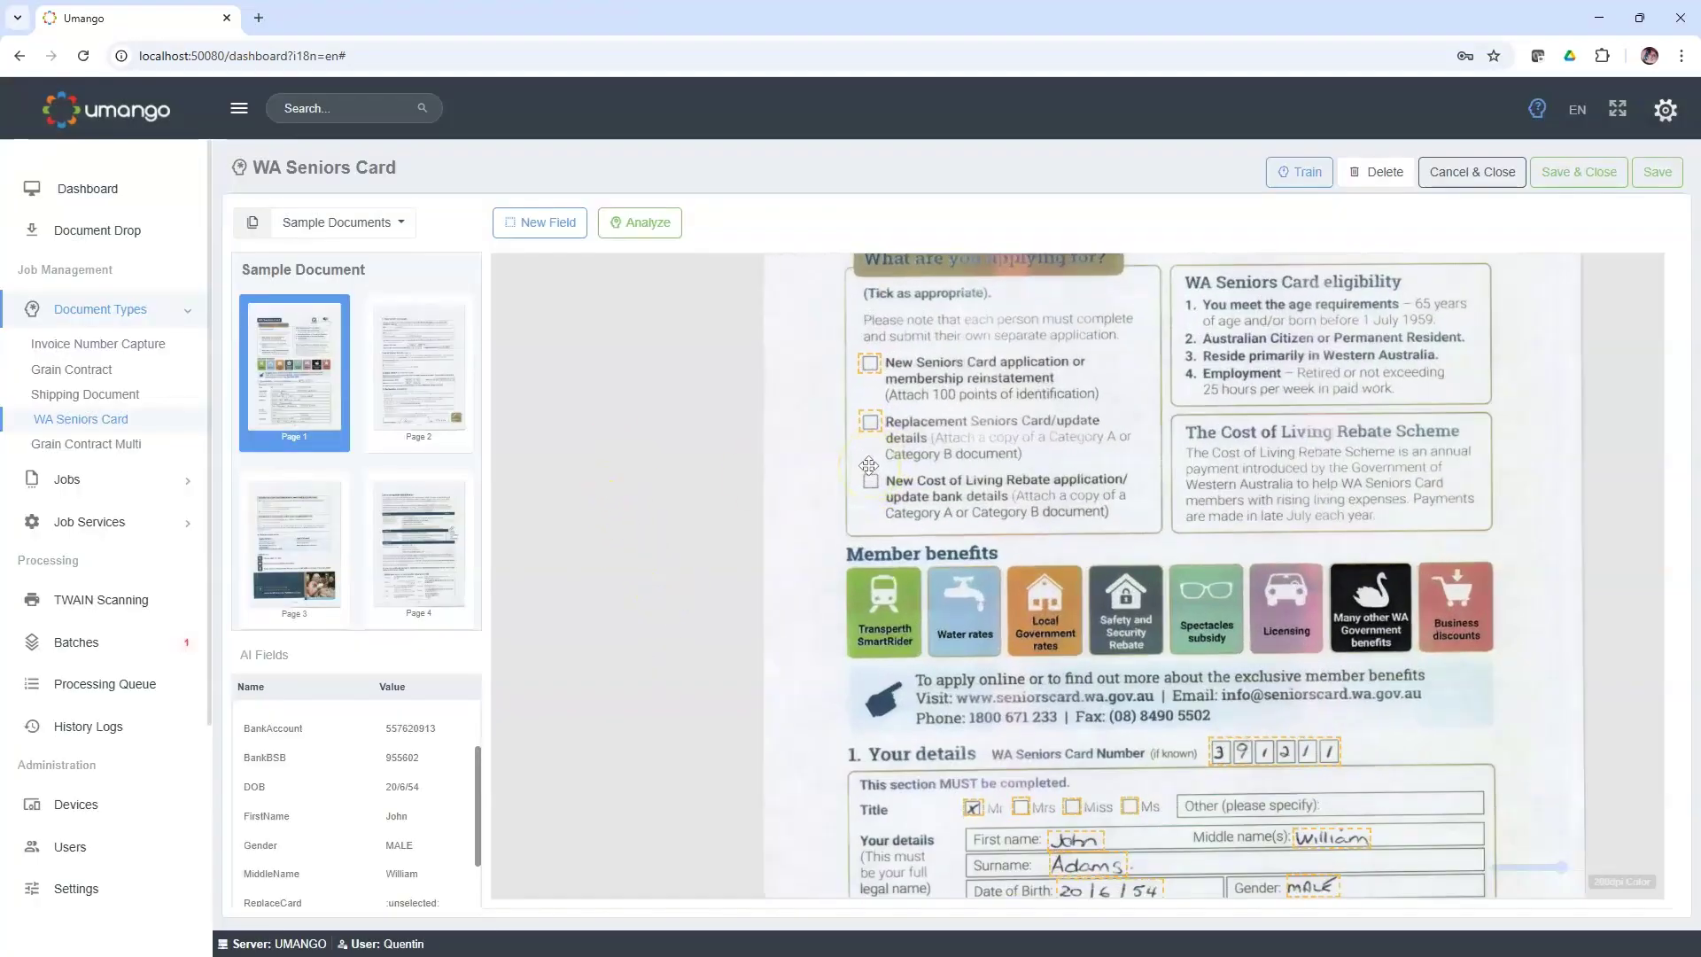
{"action": "left_click", "coordinate": [872, 416]}
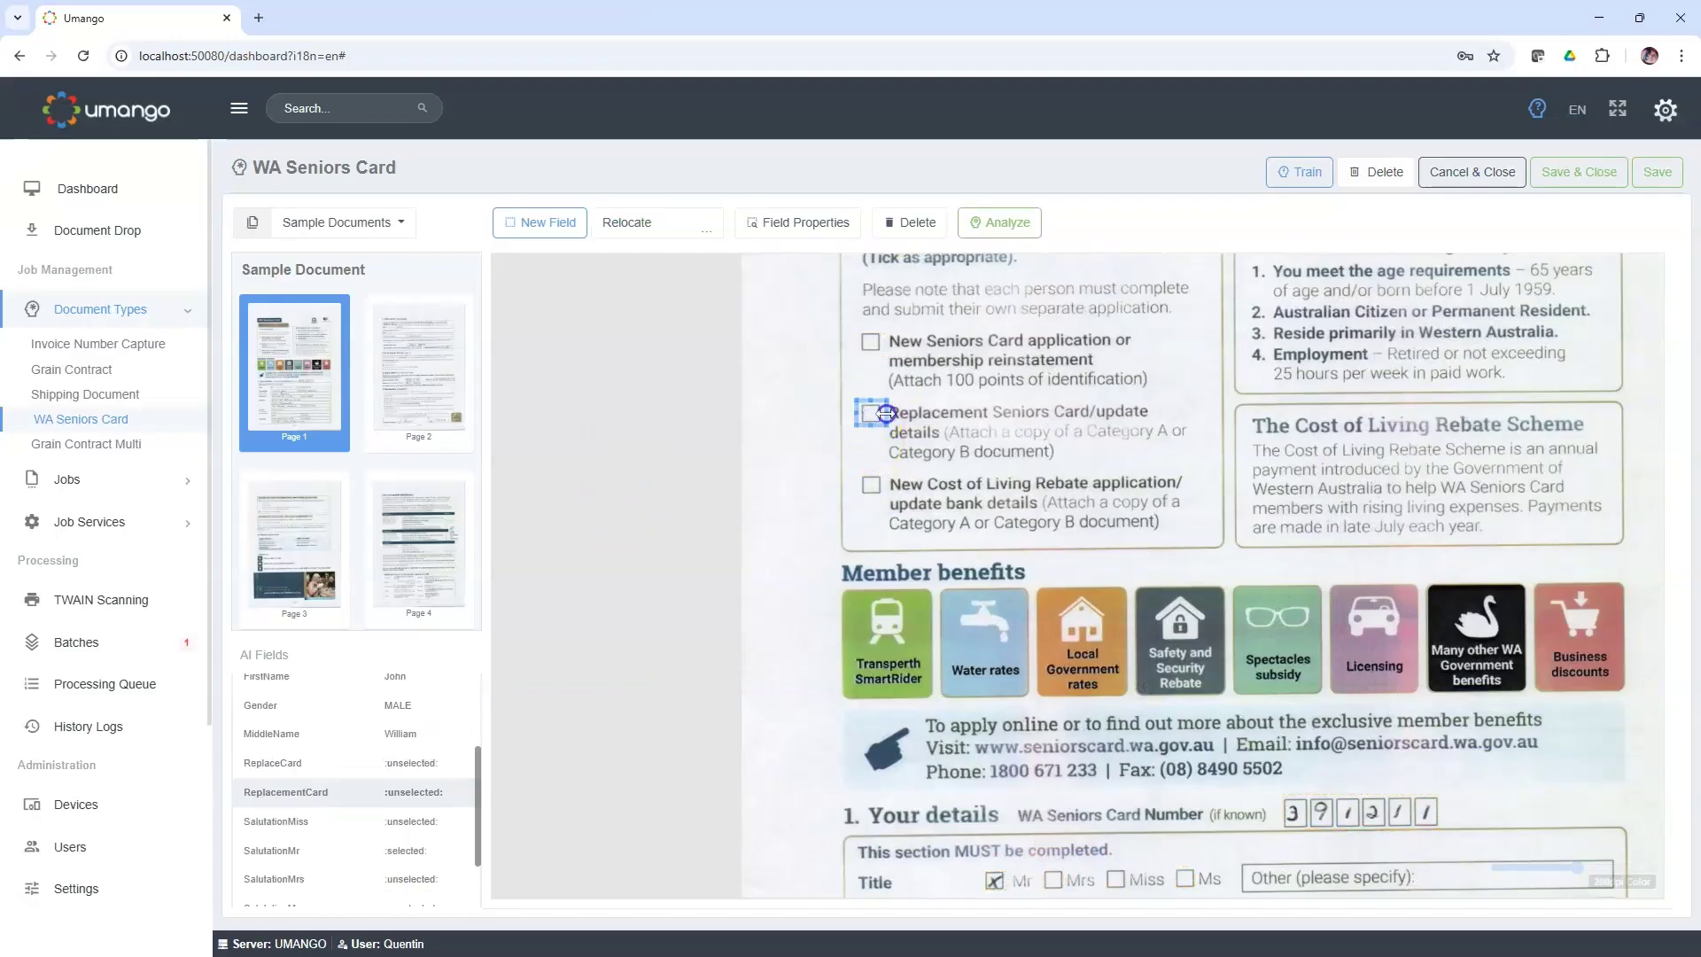
{"action": "left_click", "coordinate": [842, 449]}
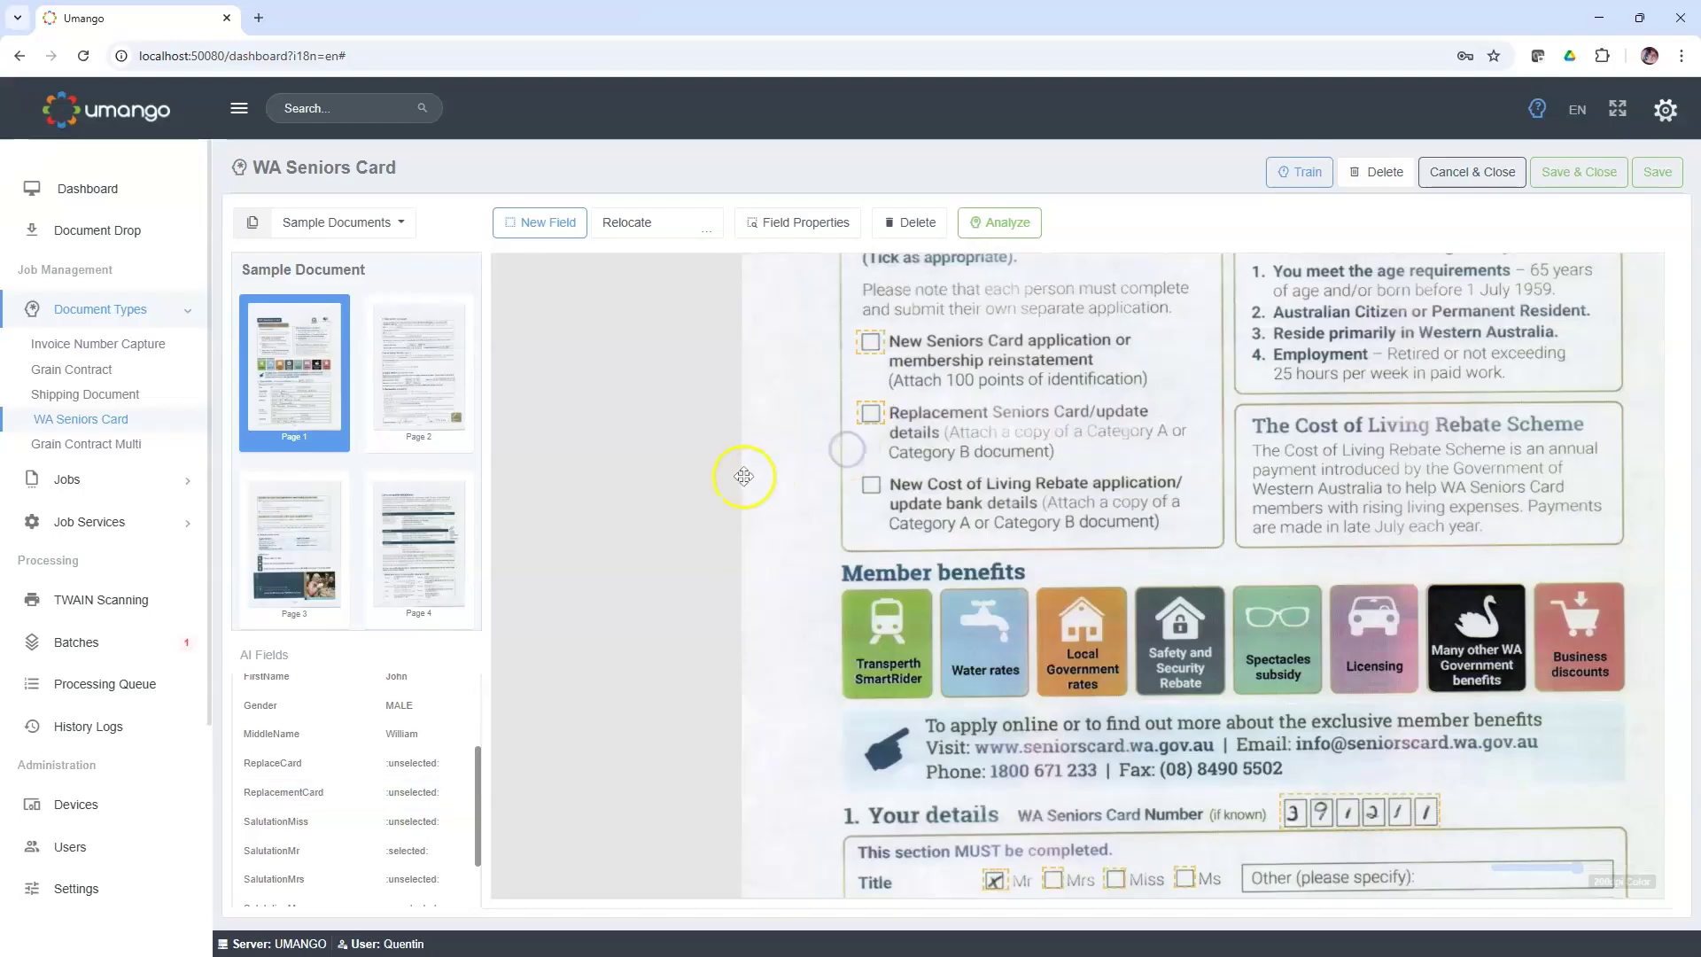
Step: Load the sample Seniors Application Form3 and move the ReplacementCard field onto the Replacement Seniors Card checkbox
{"action": "left_click", "coordinate": [388, 228]}
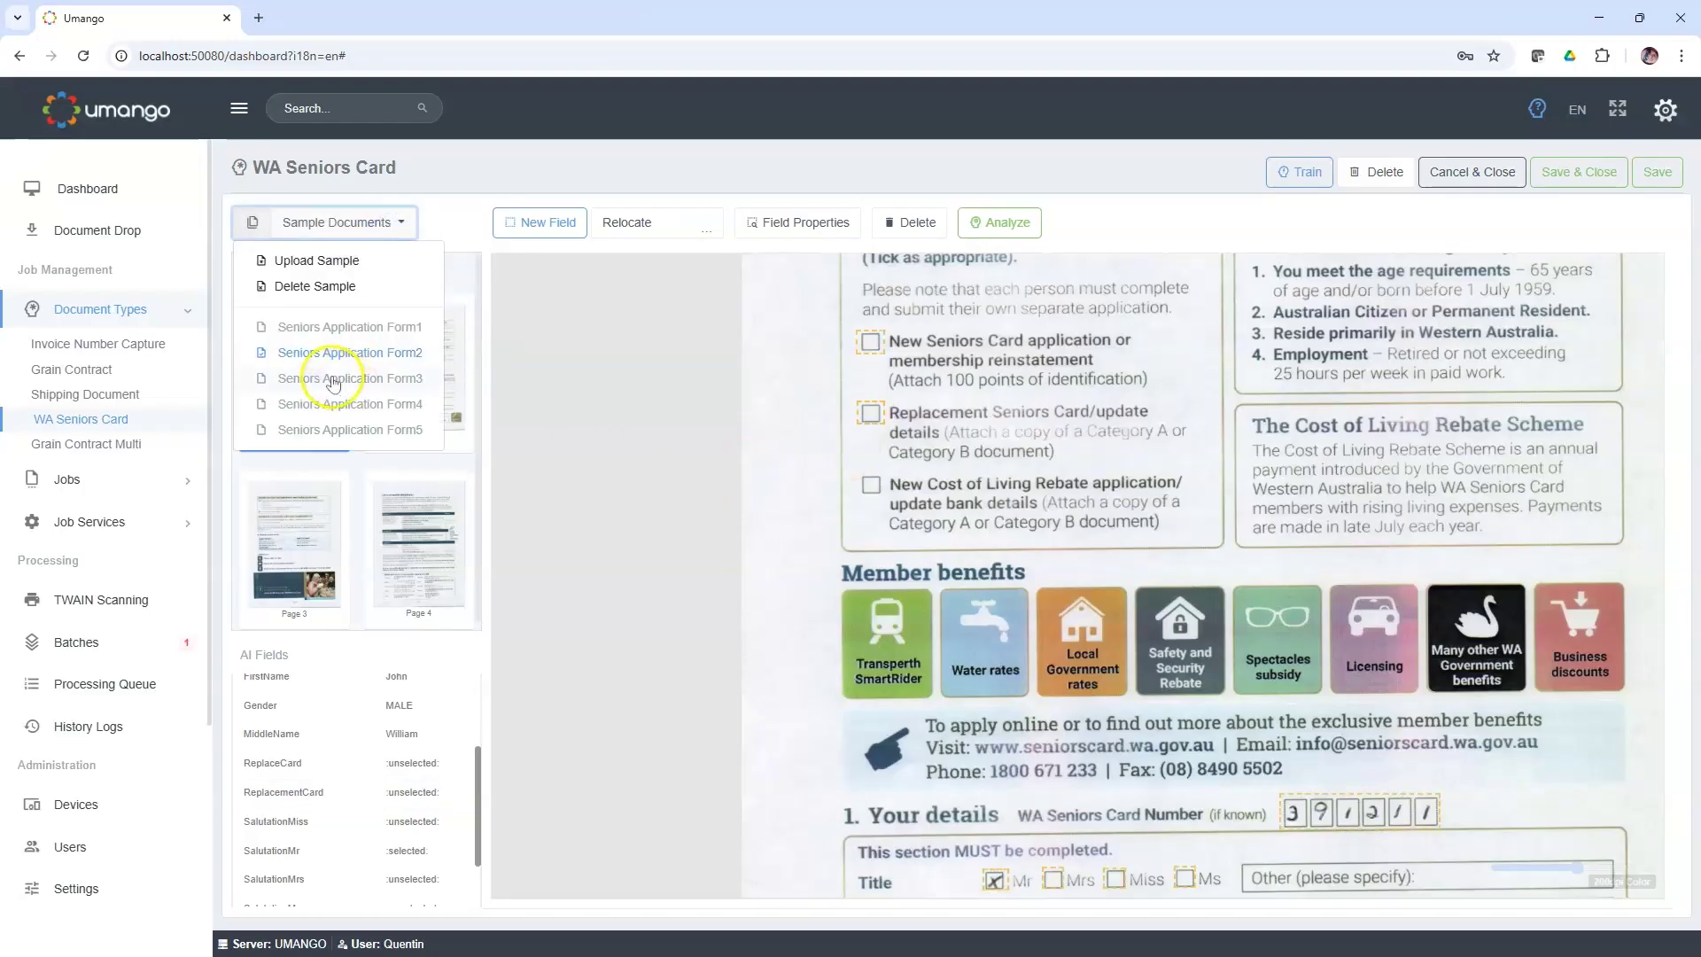
{"action": "left_click", "coordinate": [336, 377]}
{"action": "scroll", "coordinate": [650, 354], "scroll_direction": "up", "scroll_amount": 1}
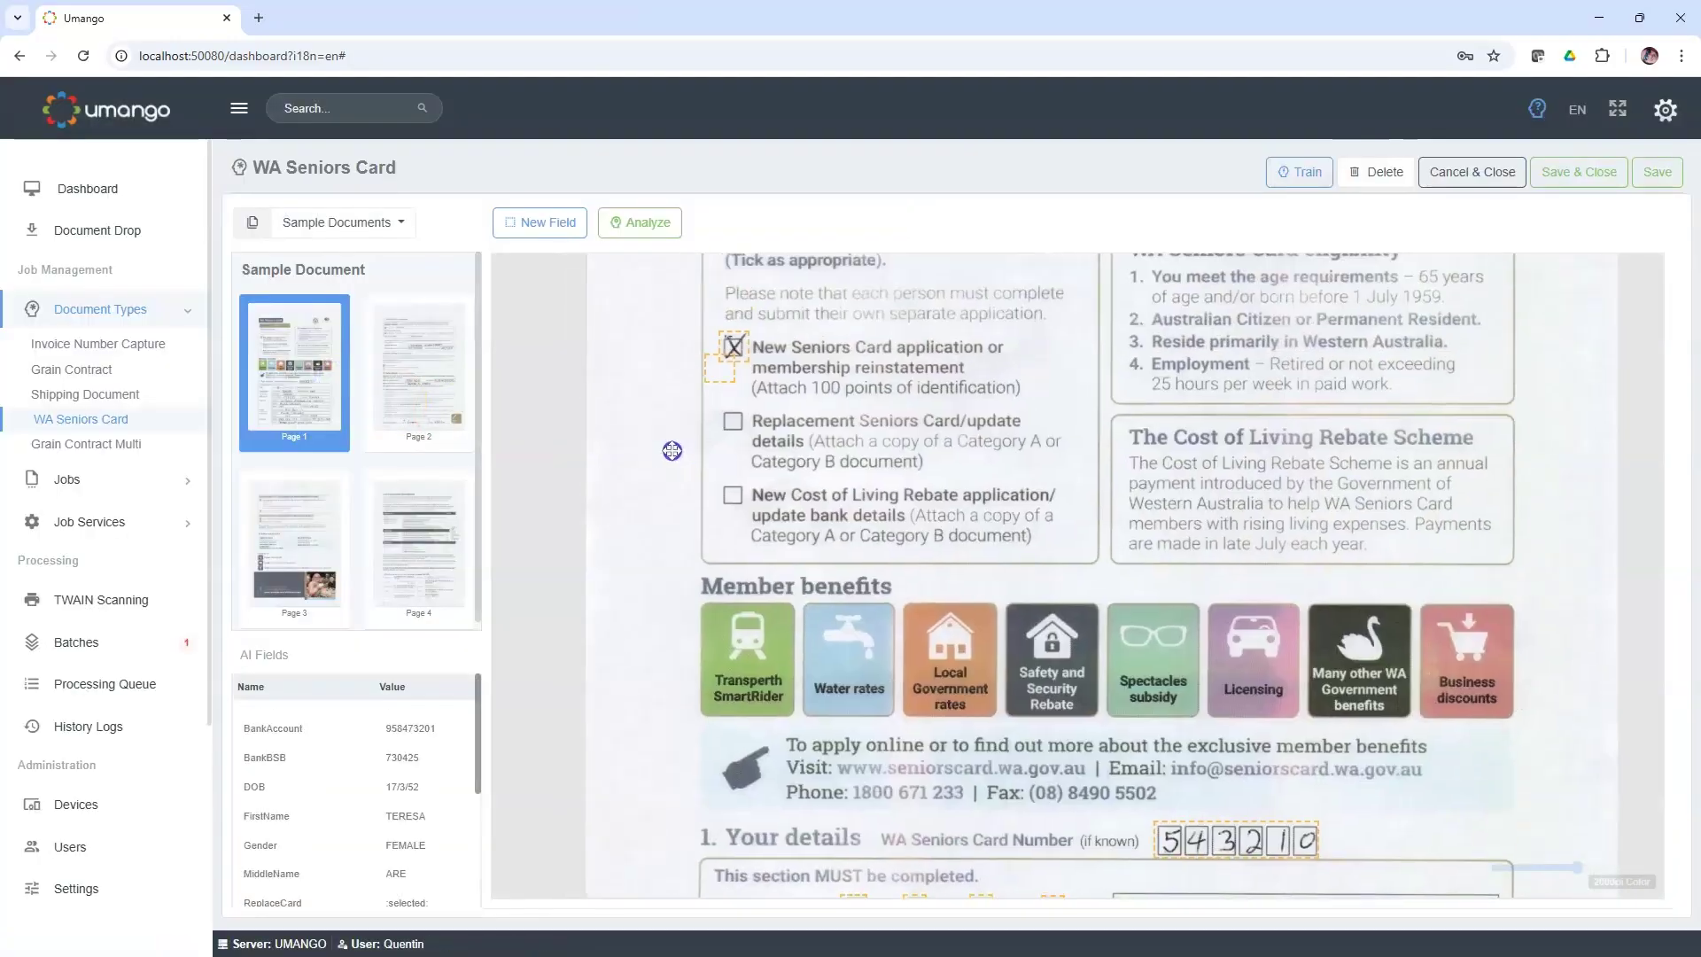
{"action": "left_click", "coordinate": [714, 383]}
{"action": "left_click_drag", "start_coordinate": [714, 377], "coordinate": [727, 431]}
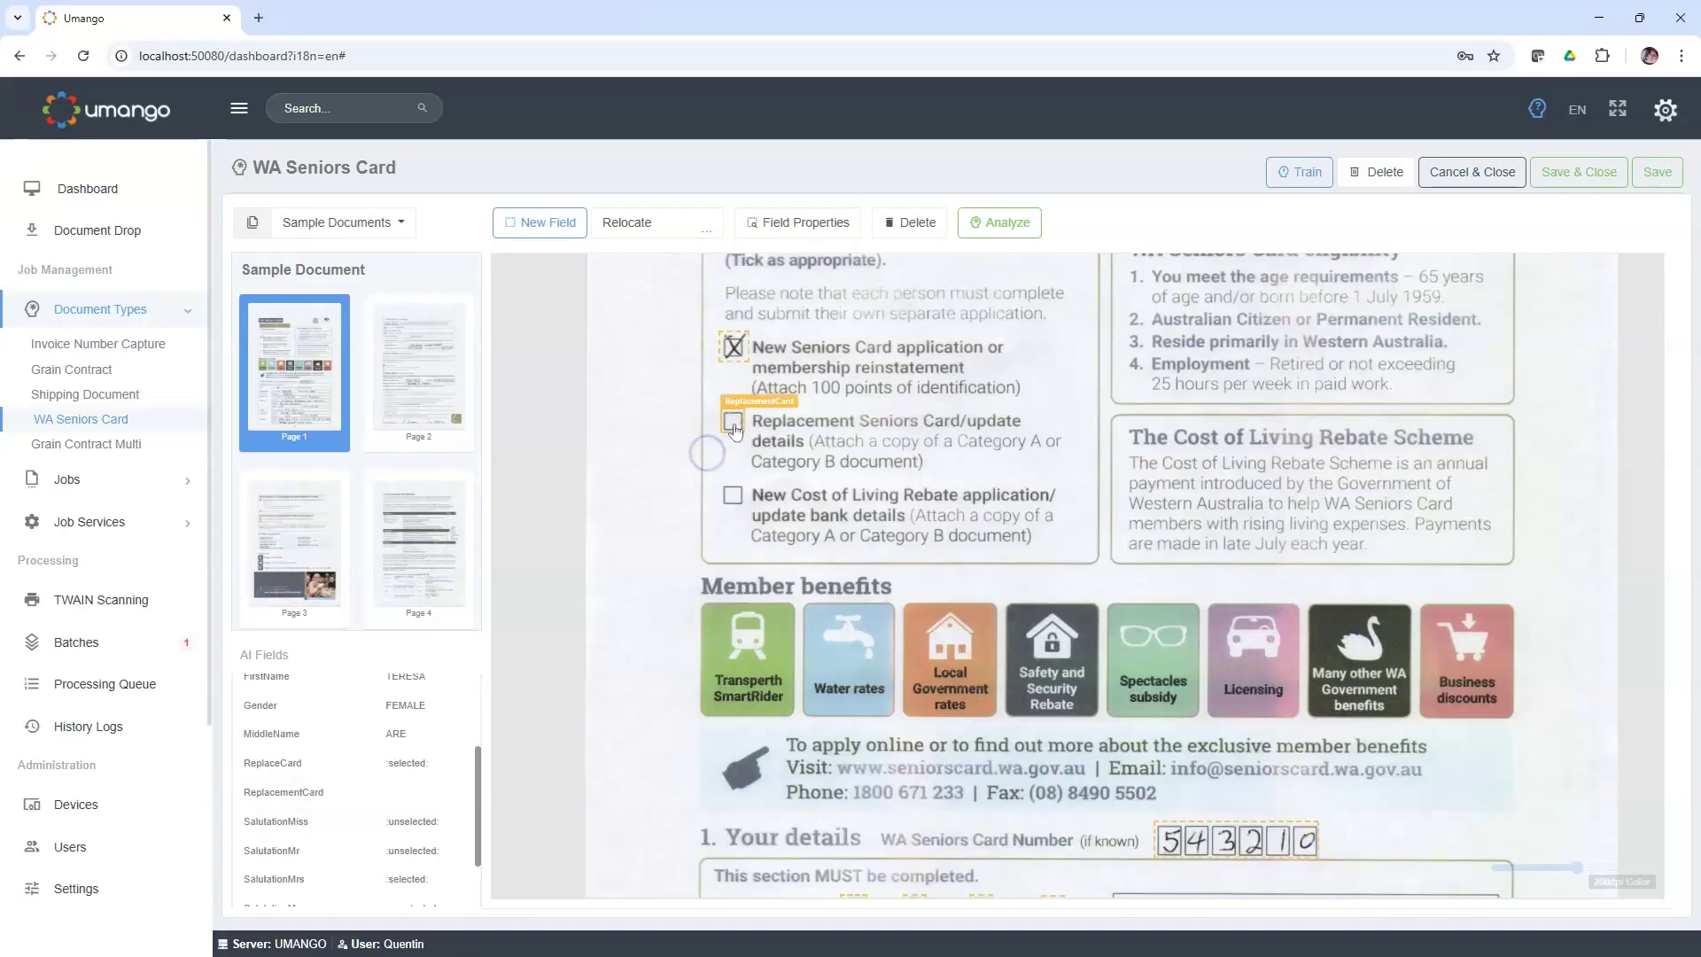
Step: Set the ReplacementCard field's sample value to Unchecked on Seniors Application Form3
{"action": "double_click", "coordinate": [732, 425]}
{"action": "left_click", "coordinate": [537, 529]}
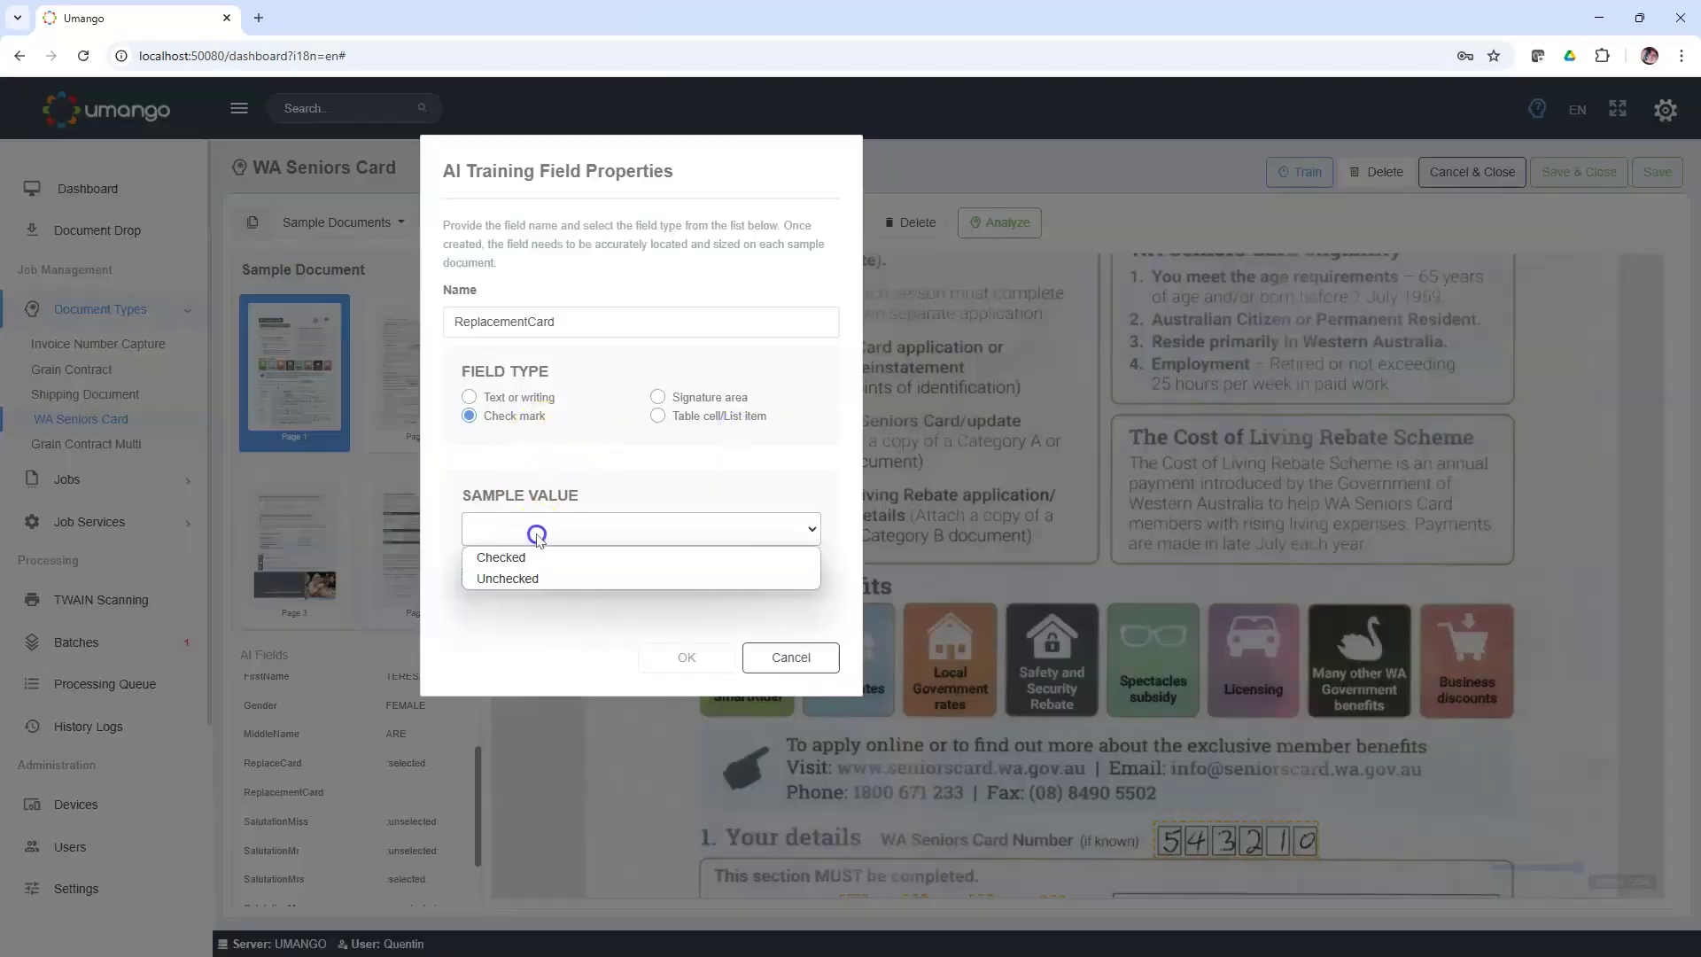
{"action": "left_click", "coordinate": [508, 578]}
{"action": "left_click", "coordinate": [686, 656]}
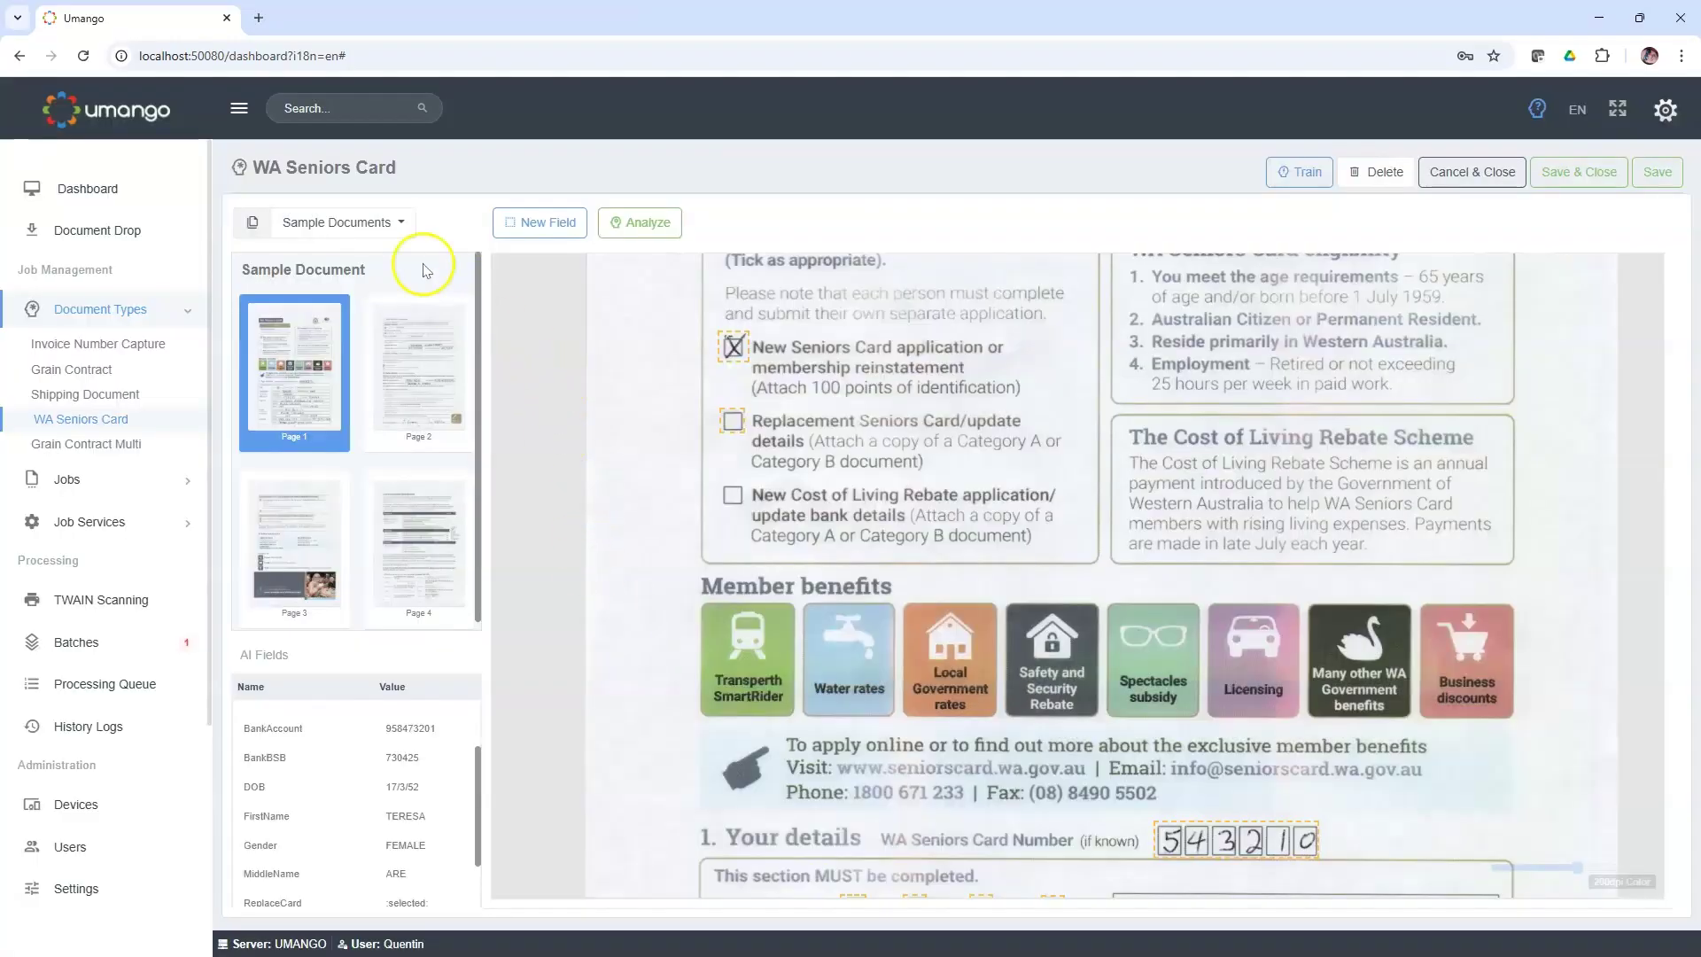
Step: Load the sample Seniors Application Form4 and move the ReplacementCard field onto the Replacement Seniors Card checkbox
{"action": "left_click", "coordinate": [403, 218]}
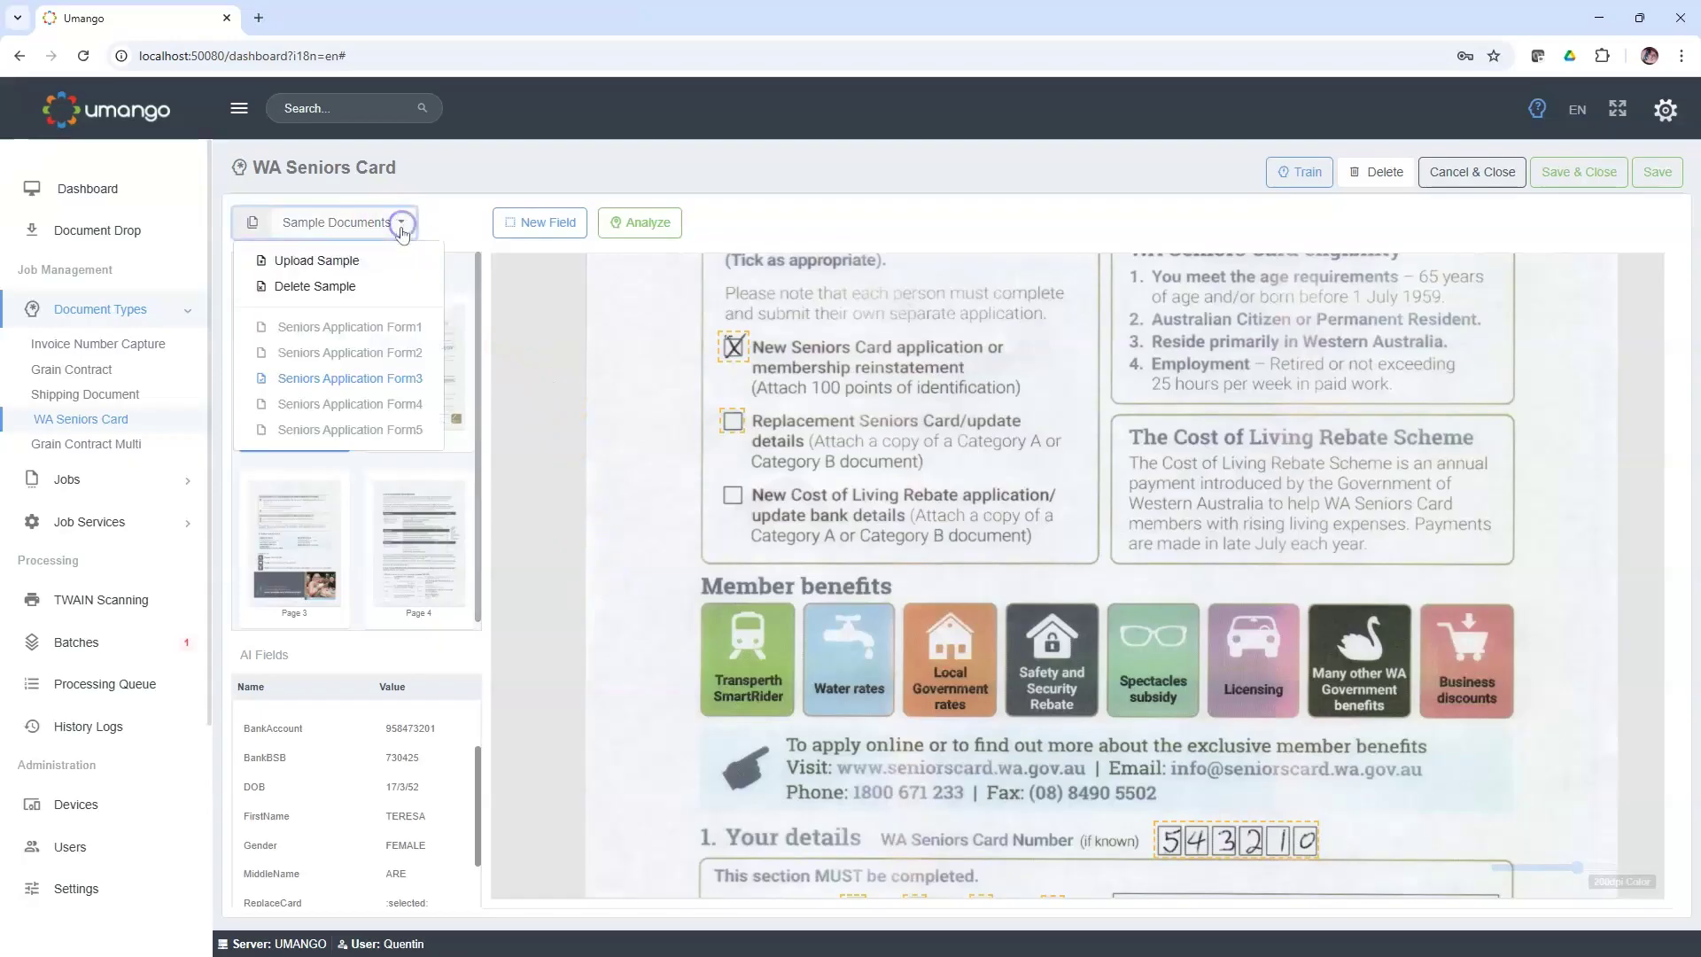
{"action": "left_click", "coordinate": [356, 405]}
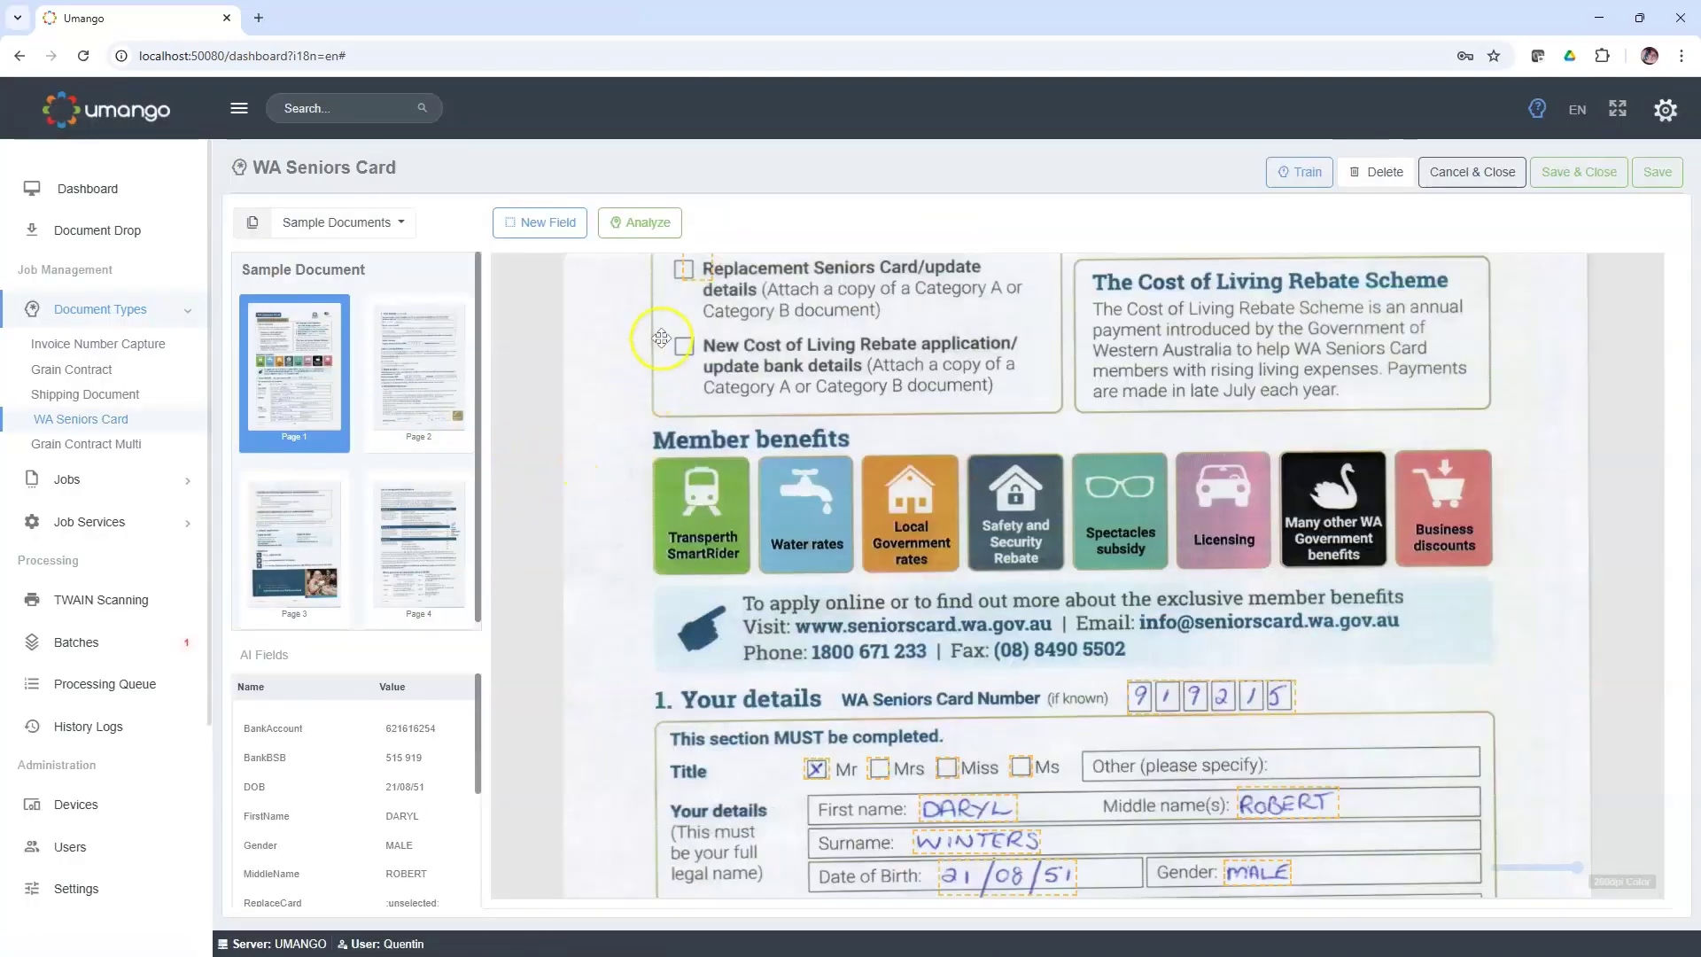
{"action": "scroll", "coordinate": [662, 338], "scroll_direction": "up", "scroll_amount": 1}
{"action": "left_click", "coordinate": [682, 375]}
{"action": "left_click_drag", "start_coordinate": [679, 377], "coordinate": [674, 375]}
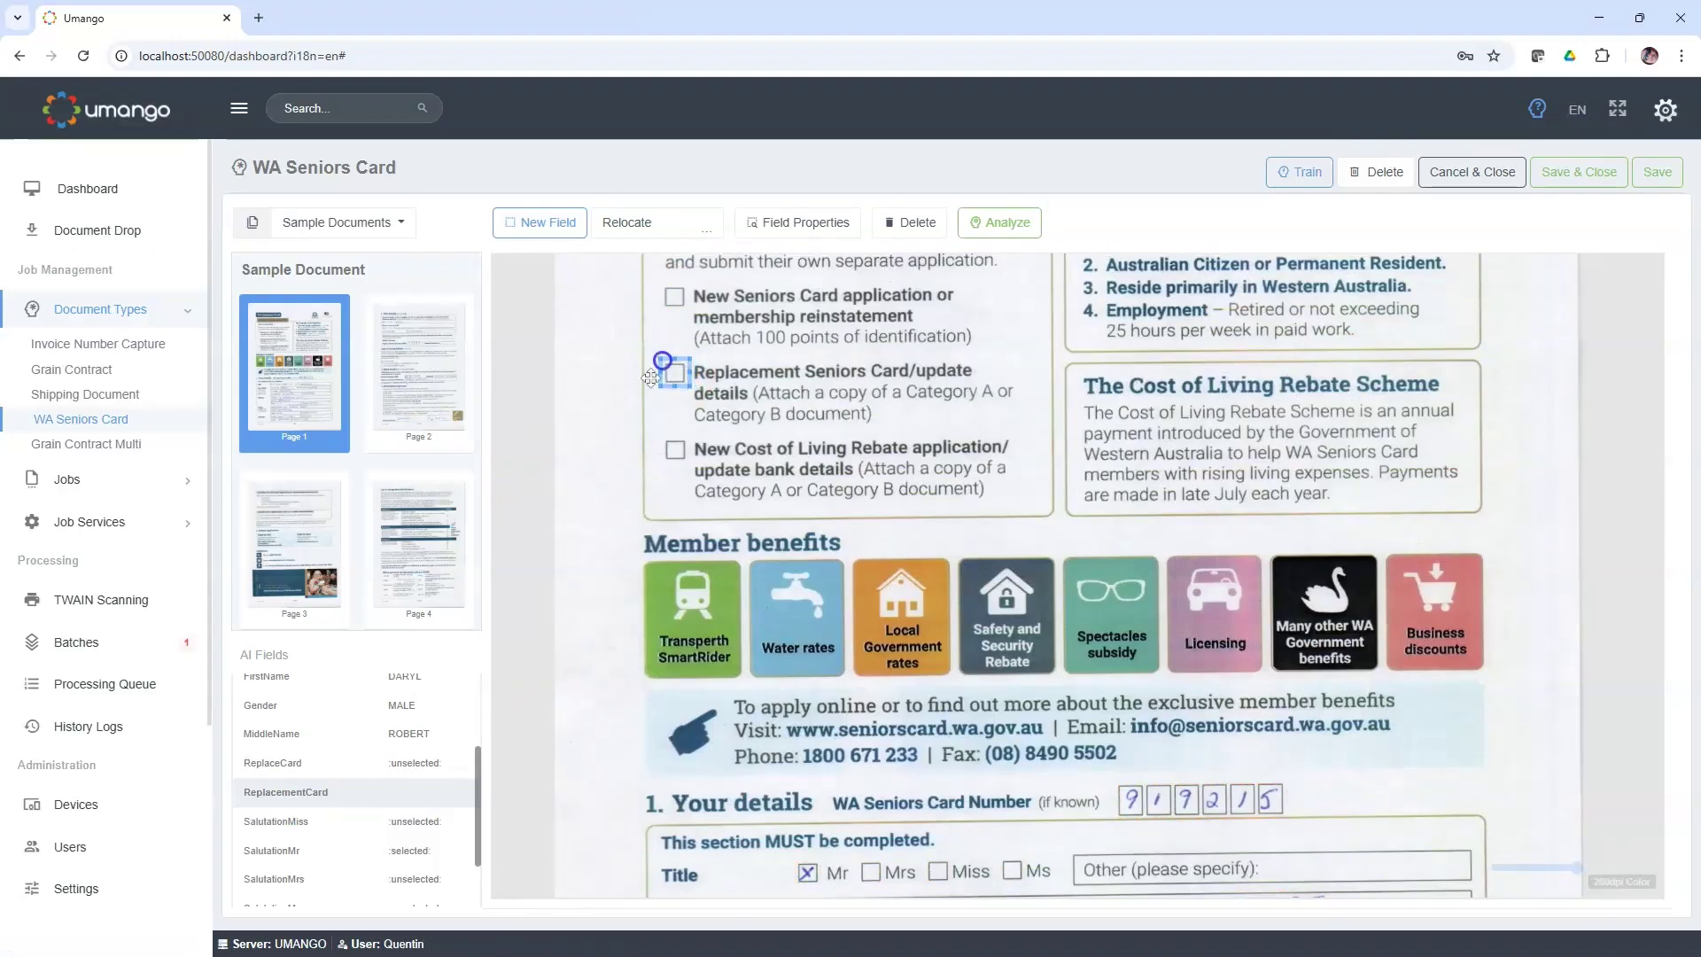
Step: Set the ReplacementCard field's sample value to Unchecked on Seniors Application Form4
{"action": "double_click", "coordinate": [672, 375]}
{"action": "left_click", "coordinate": [530, 530]}
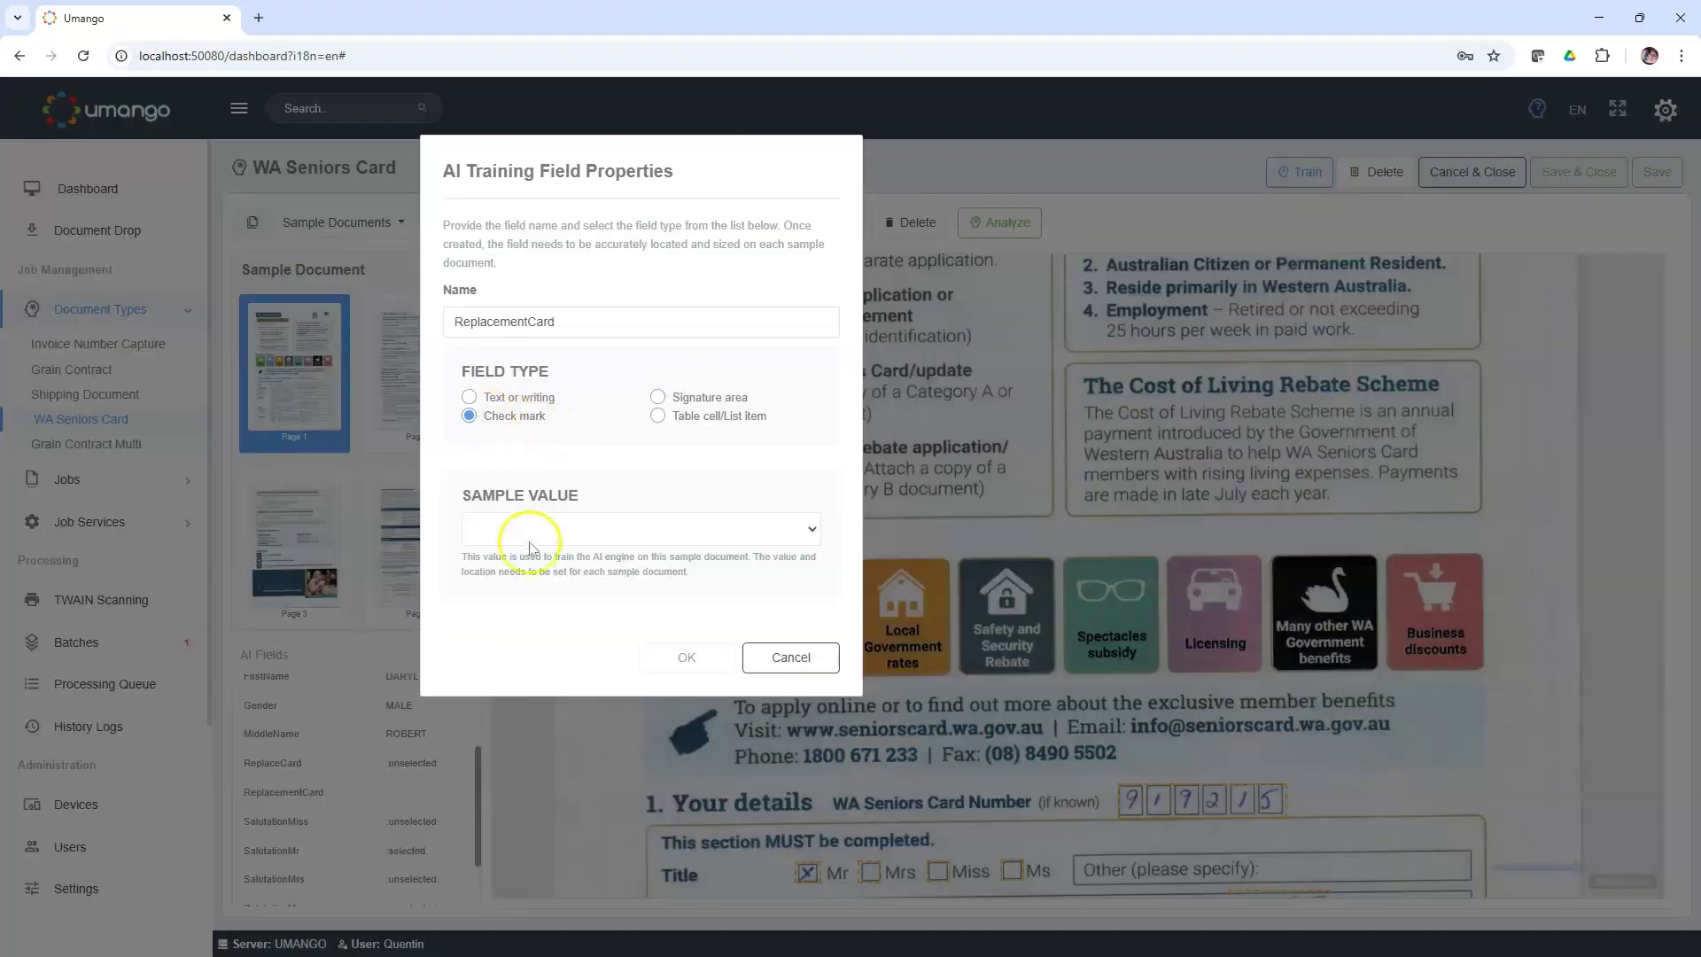
{"action": "left_click", "coordinate": [515, 576]}
{"action": "left_click", "coordinate": [675, 656]}
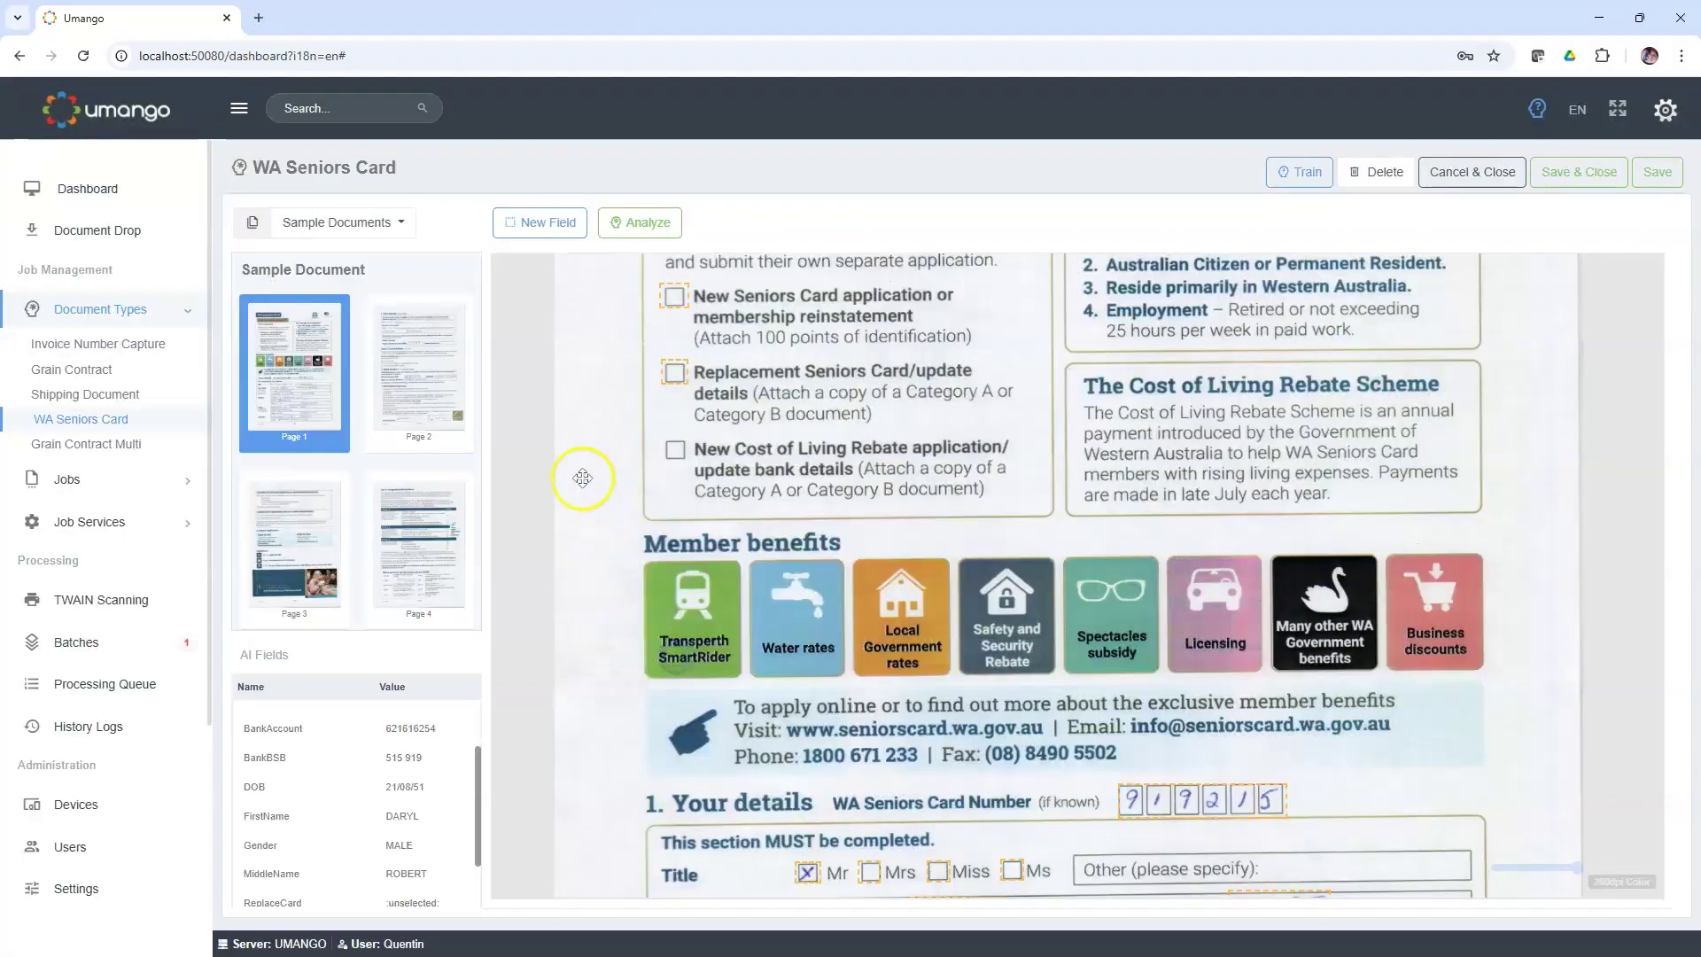
Step: Save the WA Seniors Card document type and try to start its AI training
{"action": "left_click", "coordinate": [401, 221]}
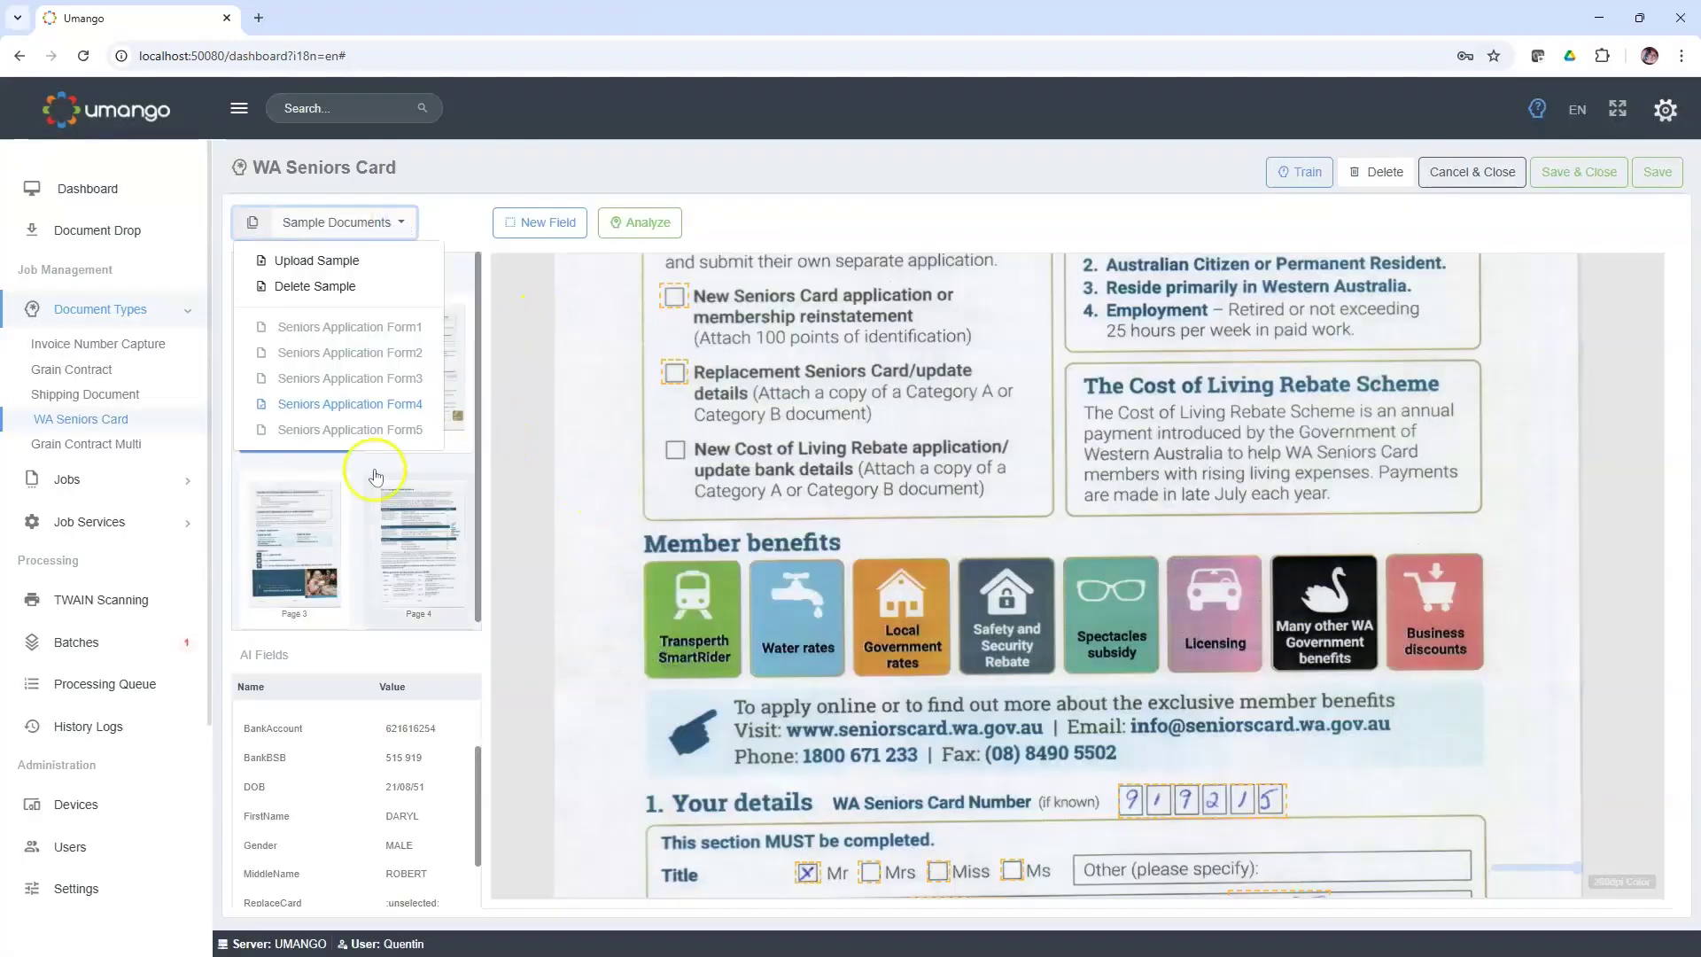
{"action": "left_click", "coordinate": [569, 427]}
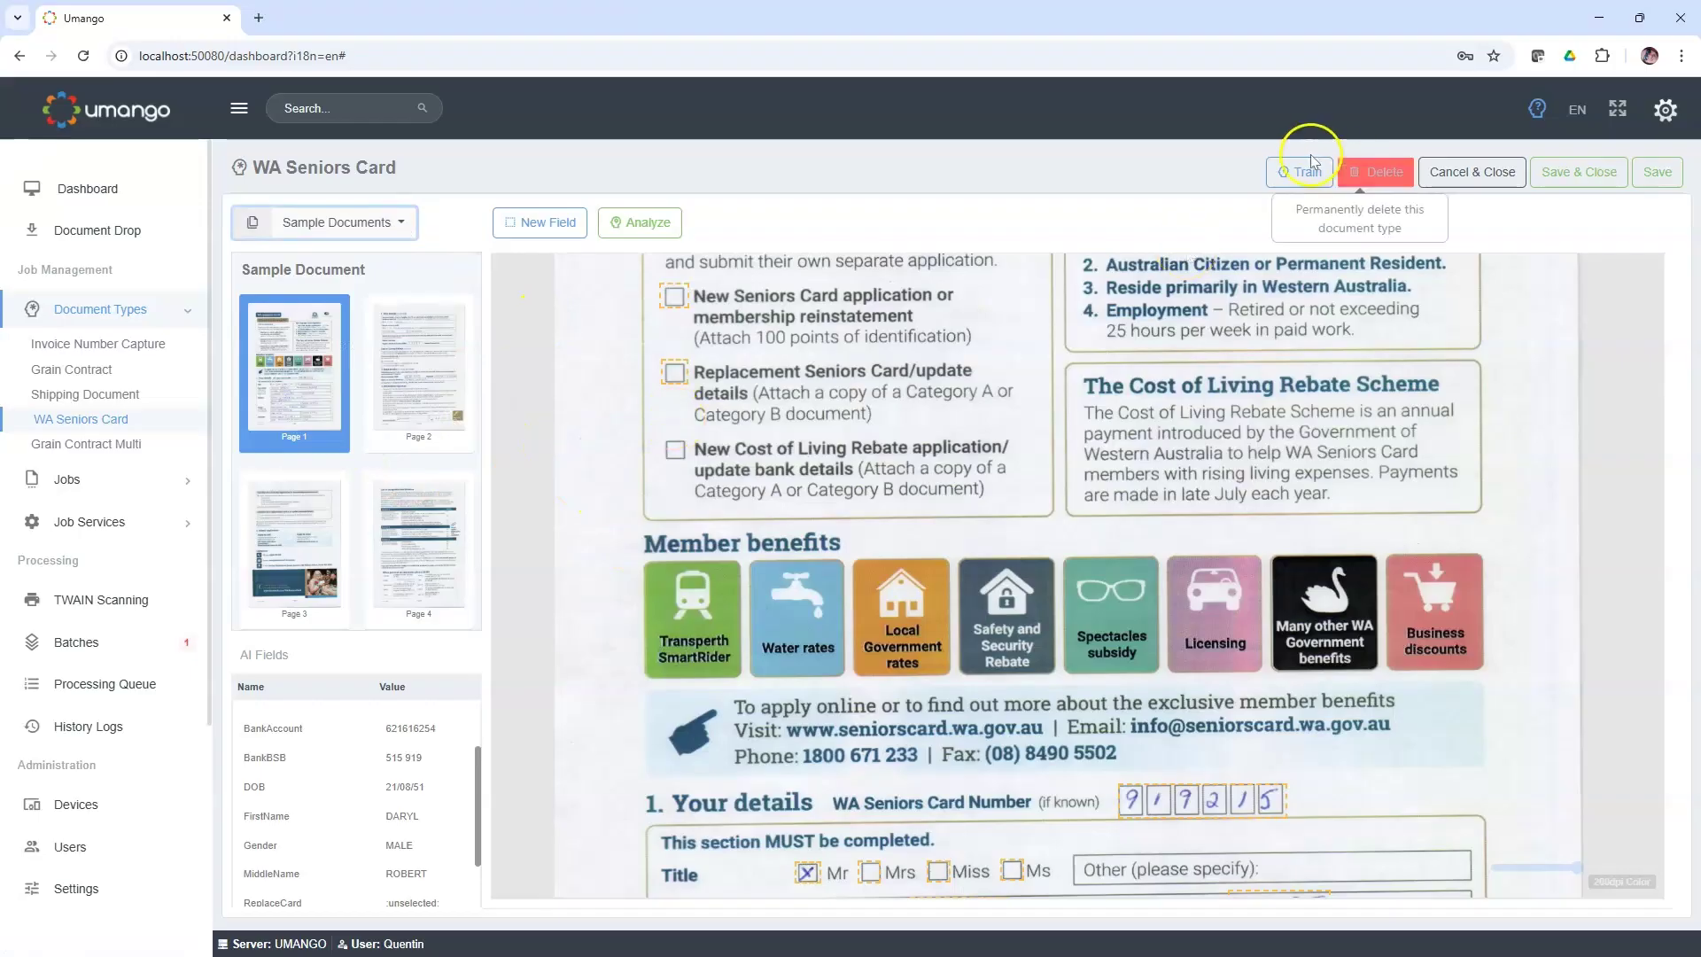
{"action": "left_click", "coordinate": [1288, 174]}
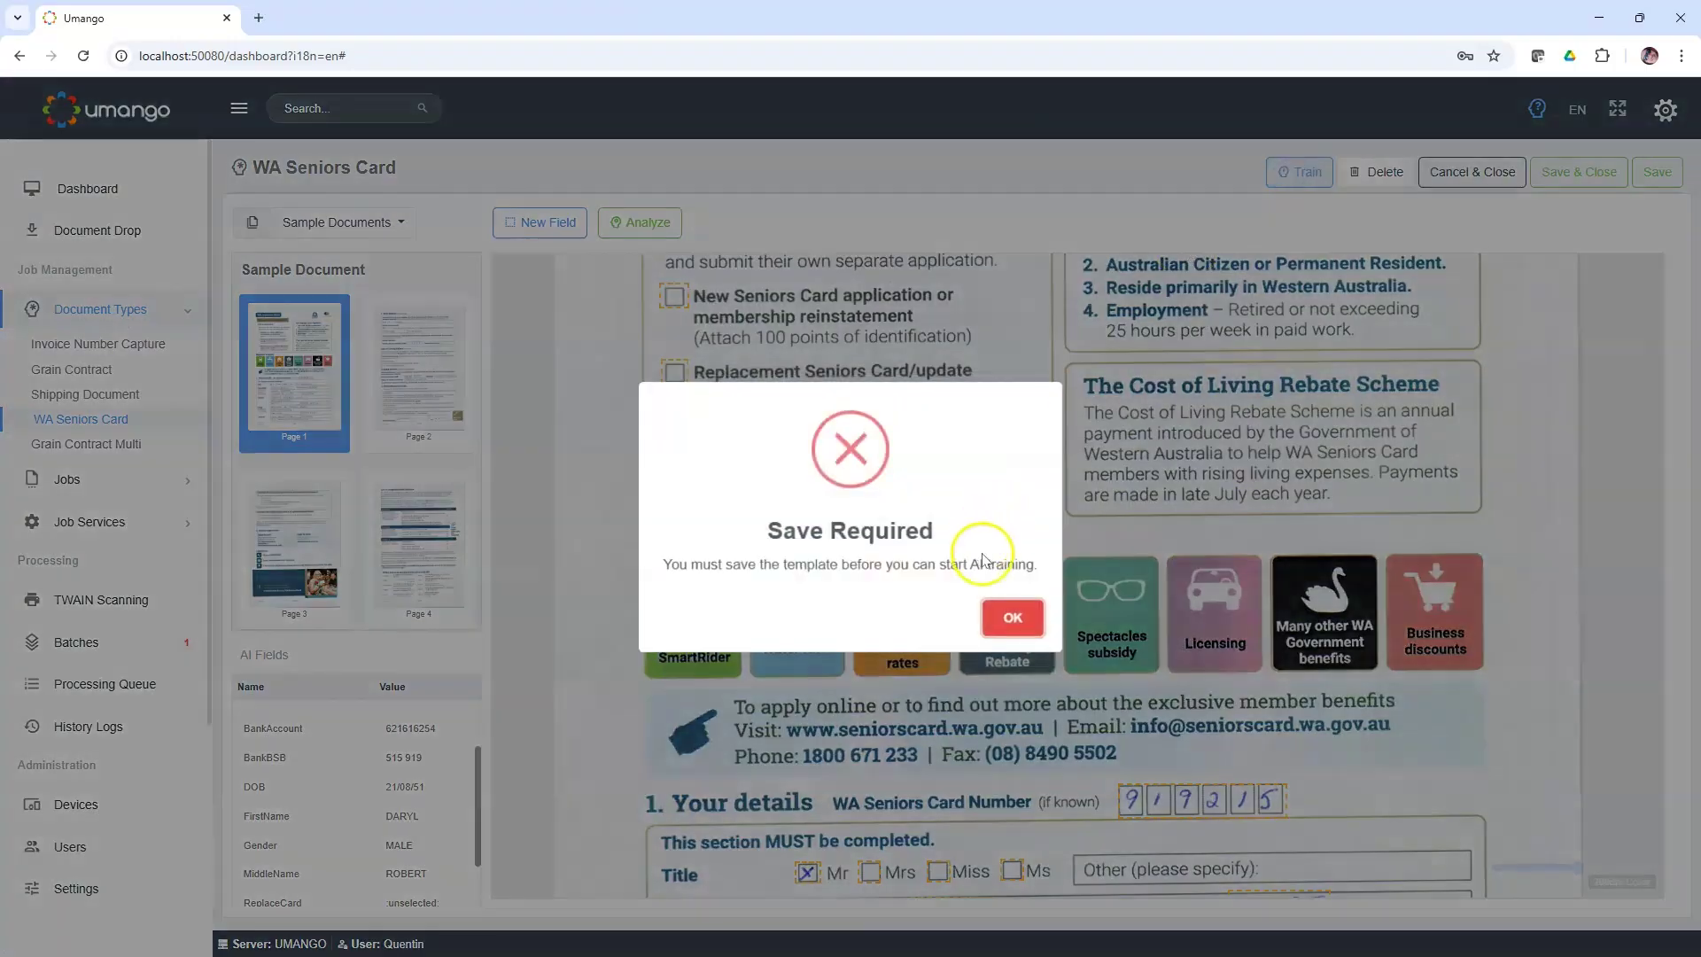
{"action": "left_click", "coordinate": [1013, 617]}
{"action": "left_click", "coordinate": [1655, 172]}
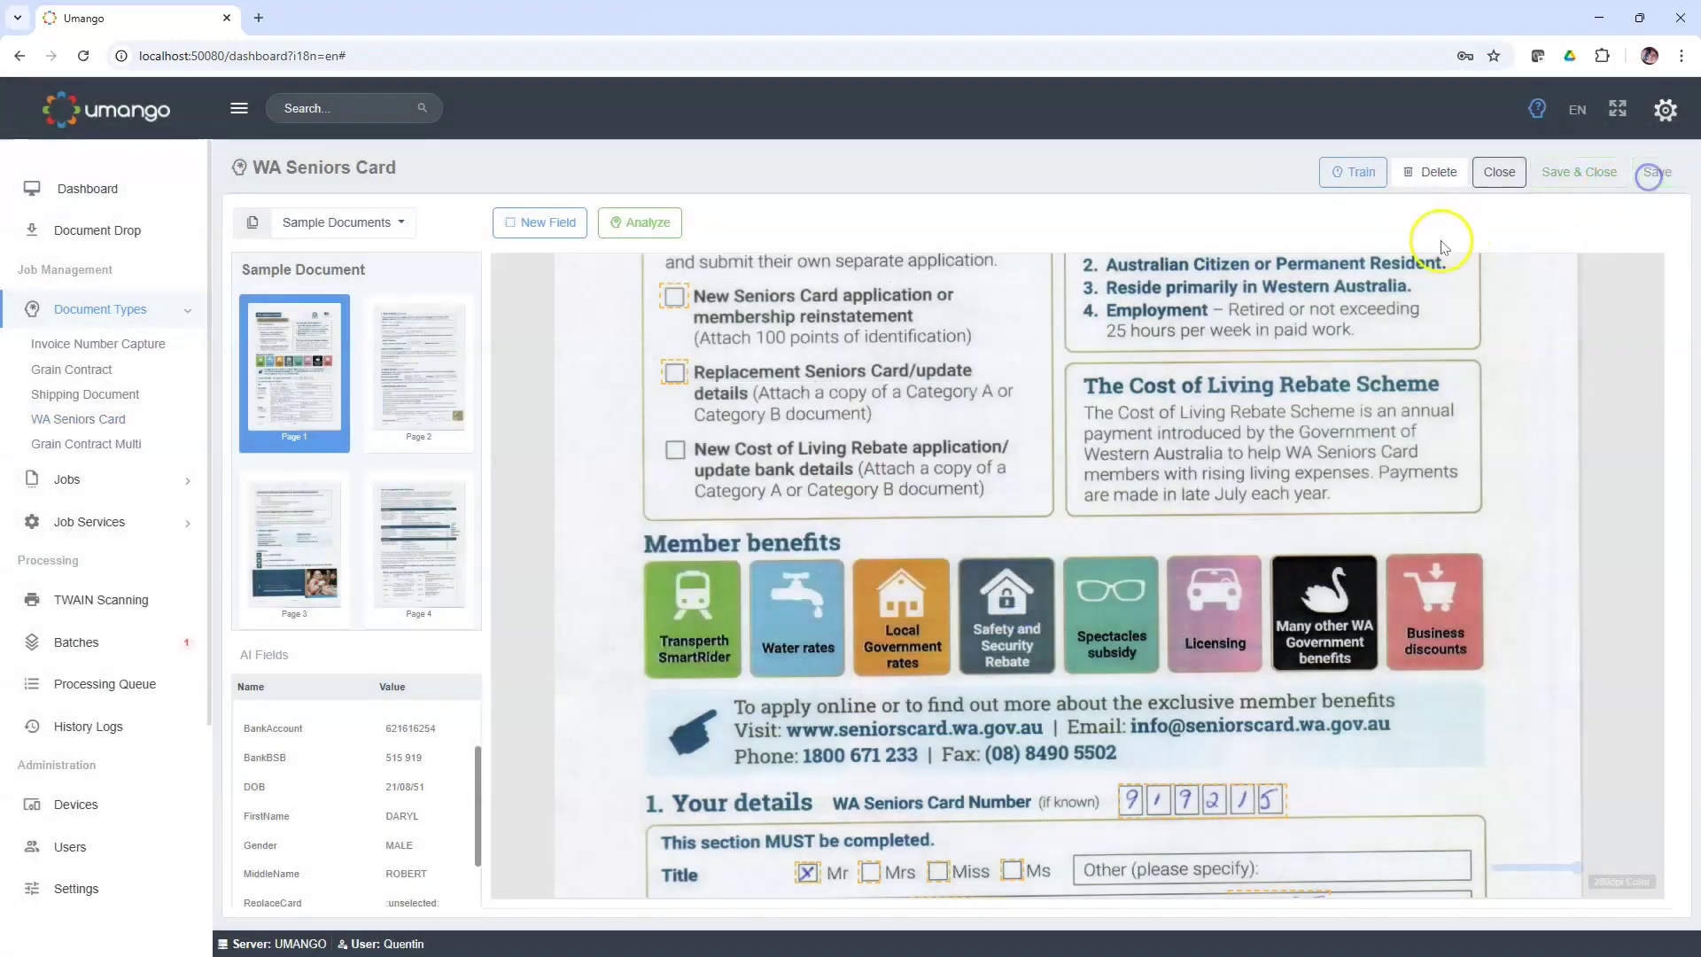
{"action": "left_click", "coordinate": [1356, 176]}
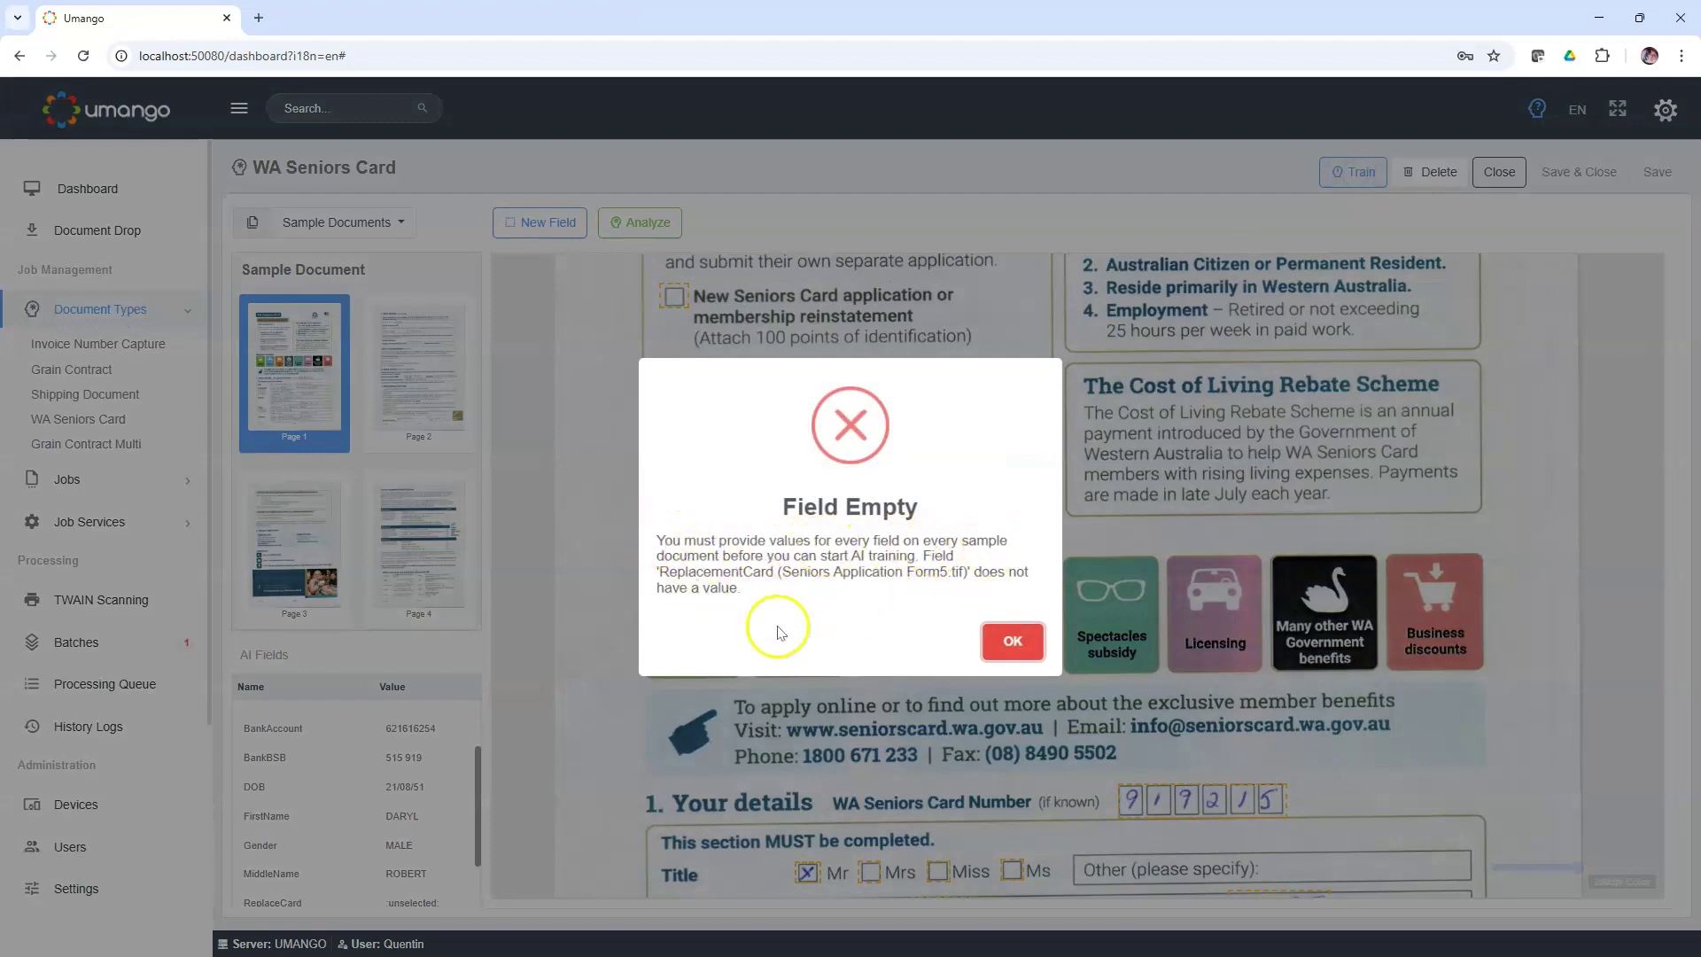
{"action": "left_click", "coordinate": [1008, 656]}
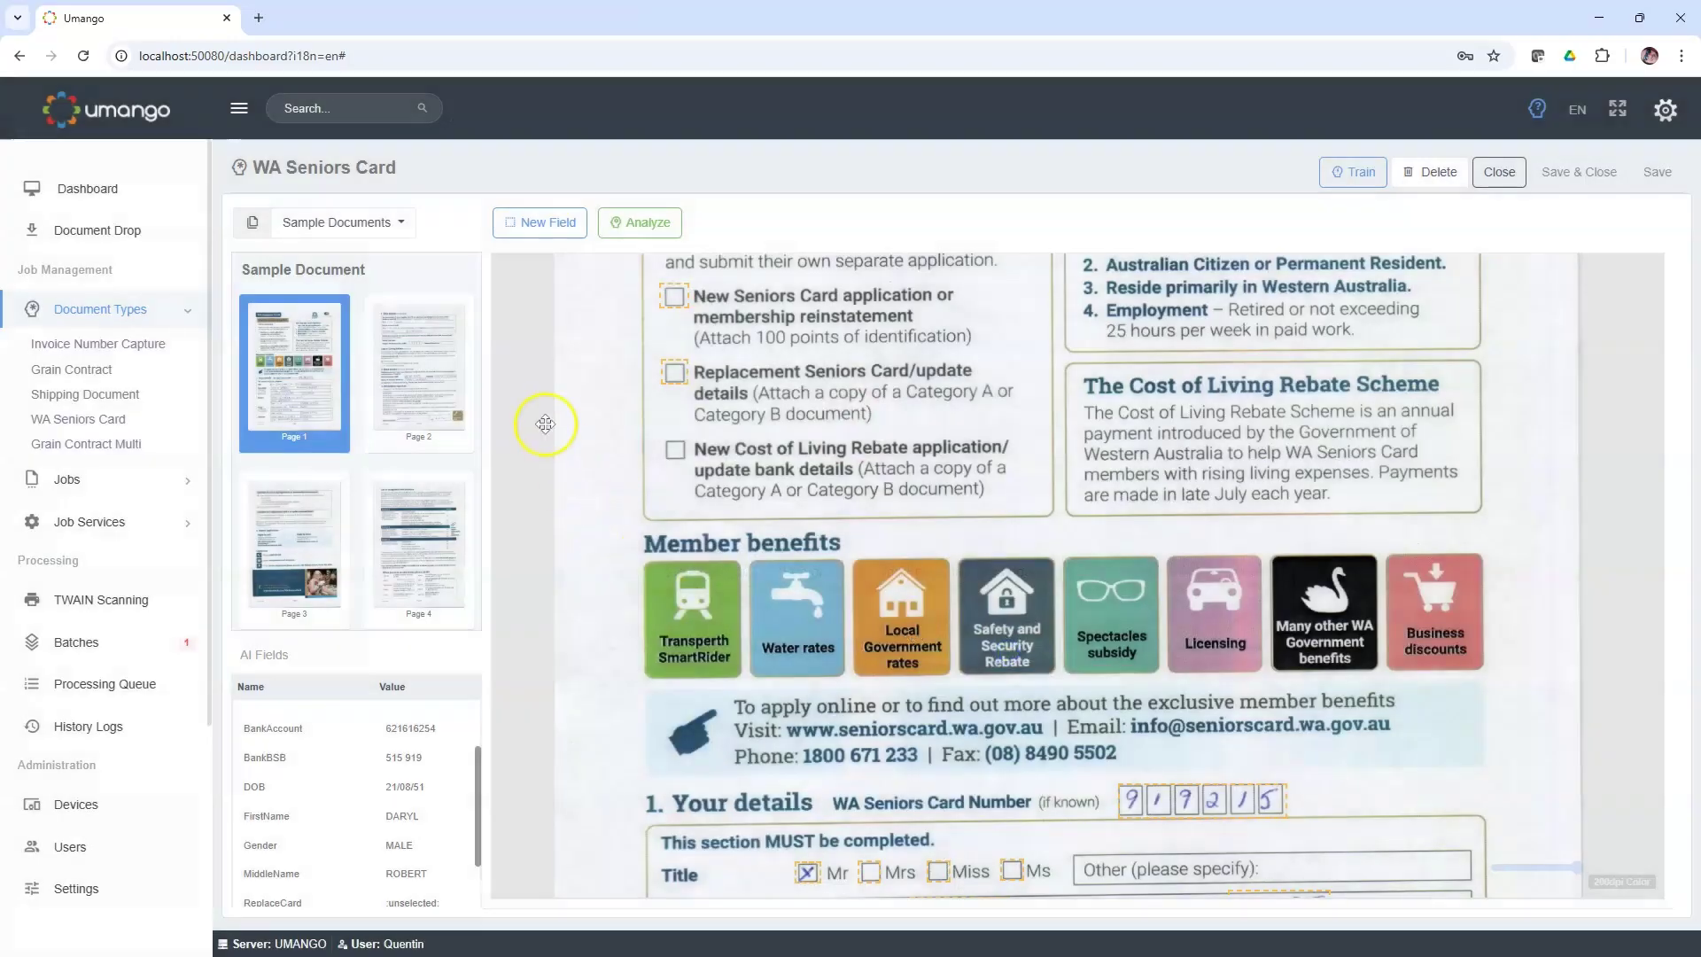
Step: Load the sample Seniors Application Form5 and move the ReplacementCard field onto the Replacement Seniors Card checkbox
{"action": "left_click", "coordinate": [398, 226]}
{"action": "left_click", "coordinate": [344, 327]}
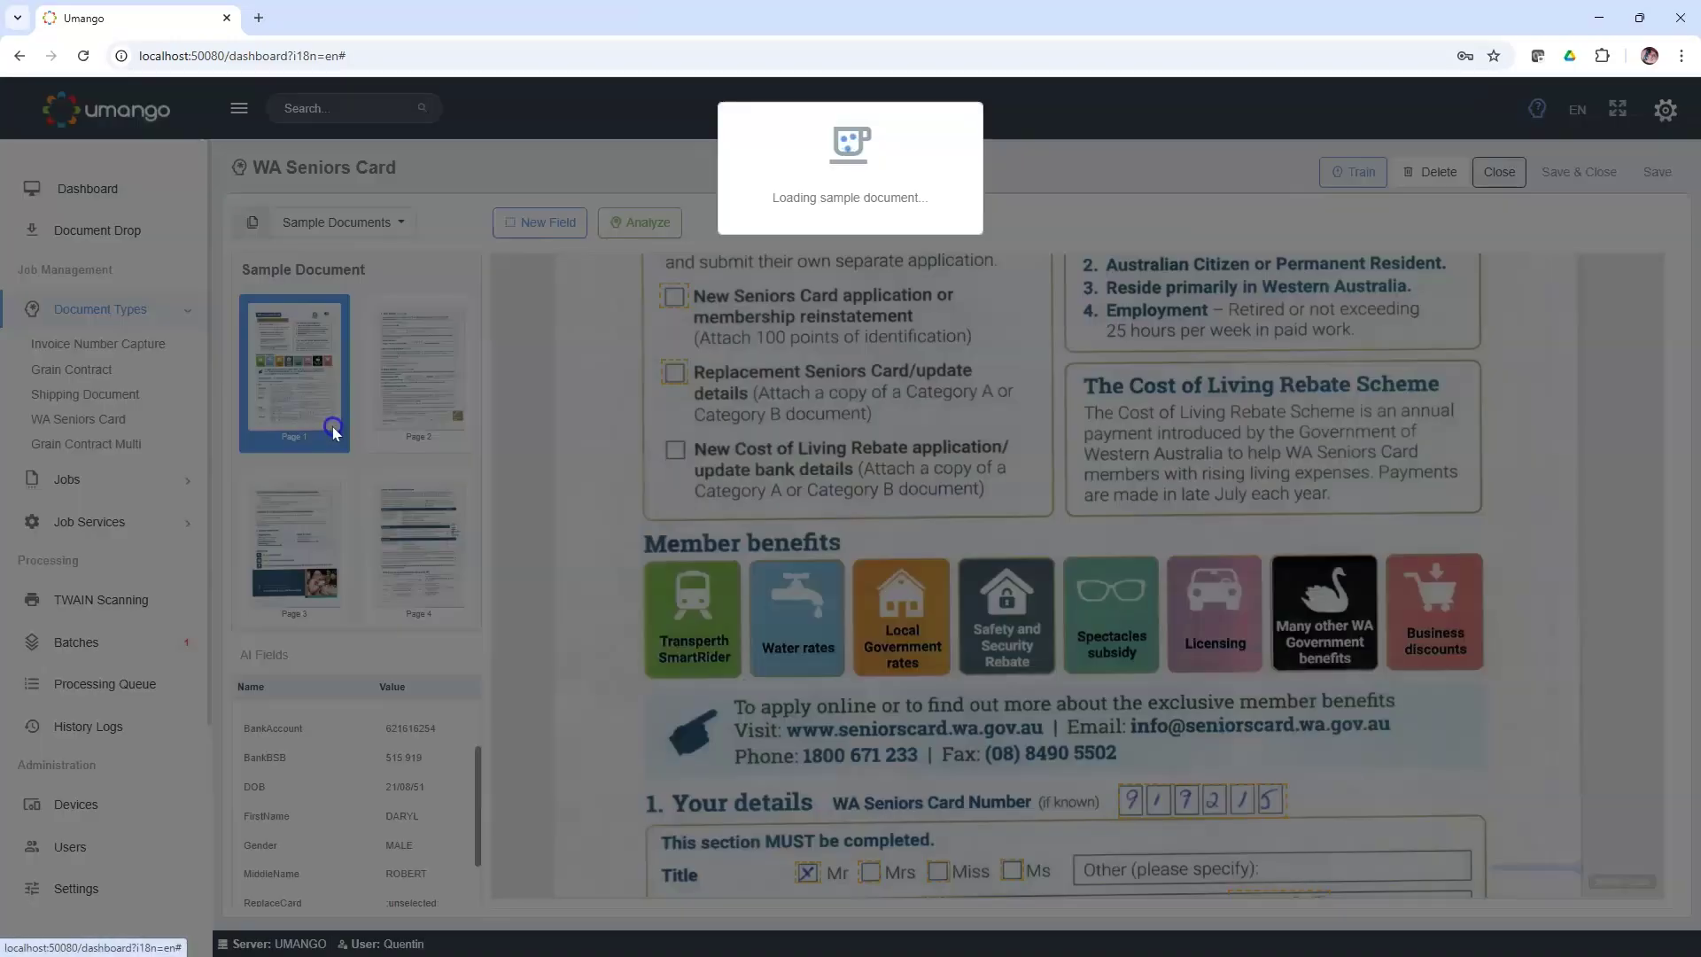
{"action": "scroll", "coordinate": [629, 385], "scroll_direction": "up", "scroll_amount": 2}
{"action": "left_click", "coordinate": [696, 400]}
{"action": "left_click_drag", "start_coordinate": [696, 400], "coordinate": [691, 398]}
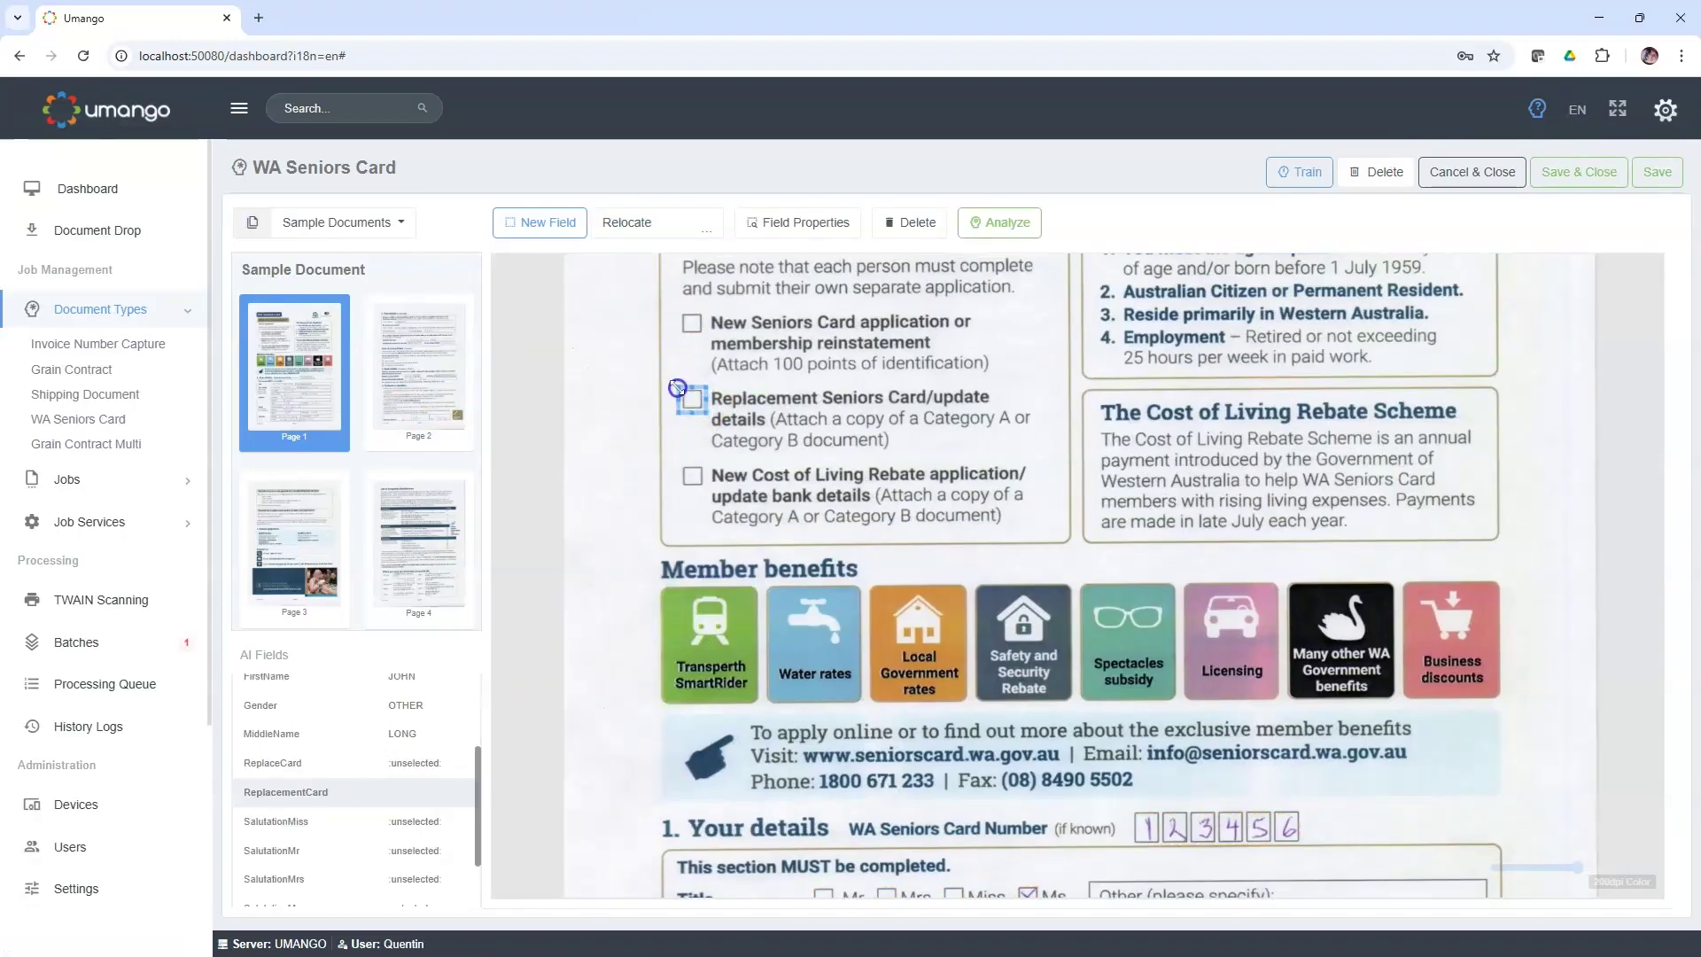
{"action": "left_click", "coordinate": [673, 422]}
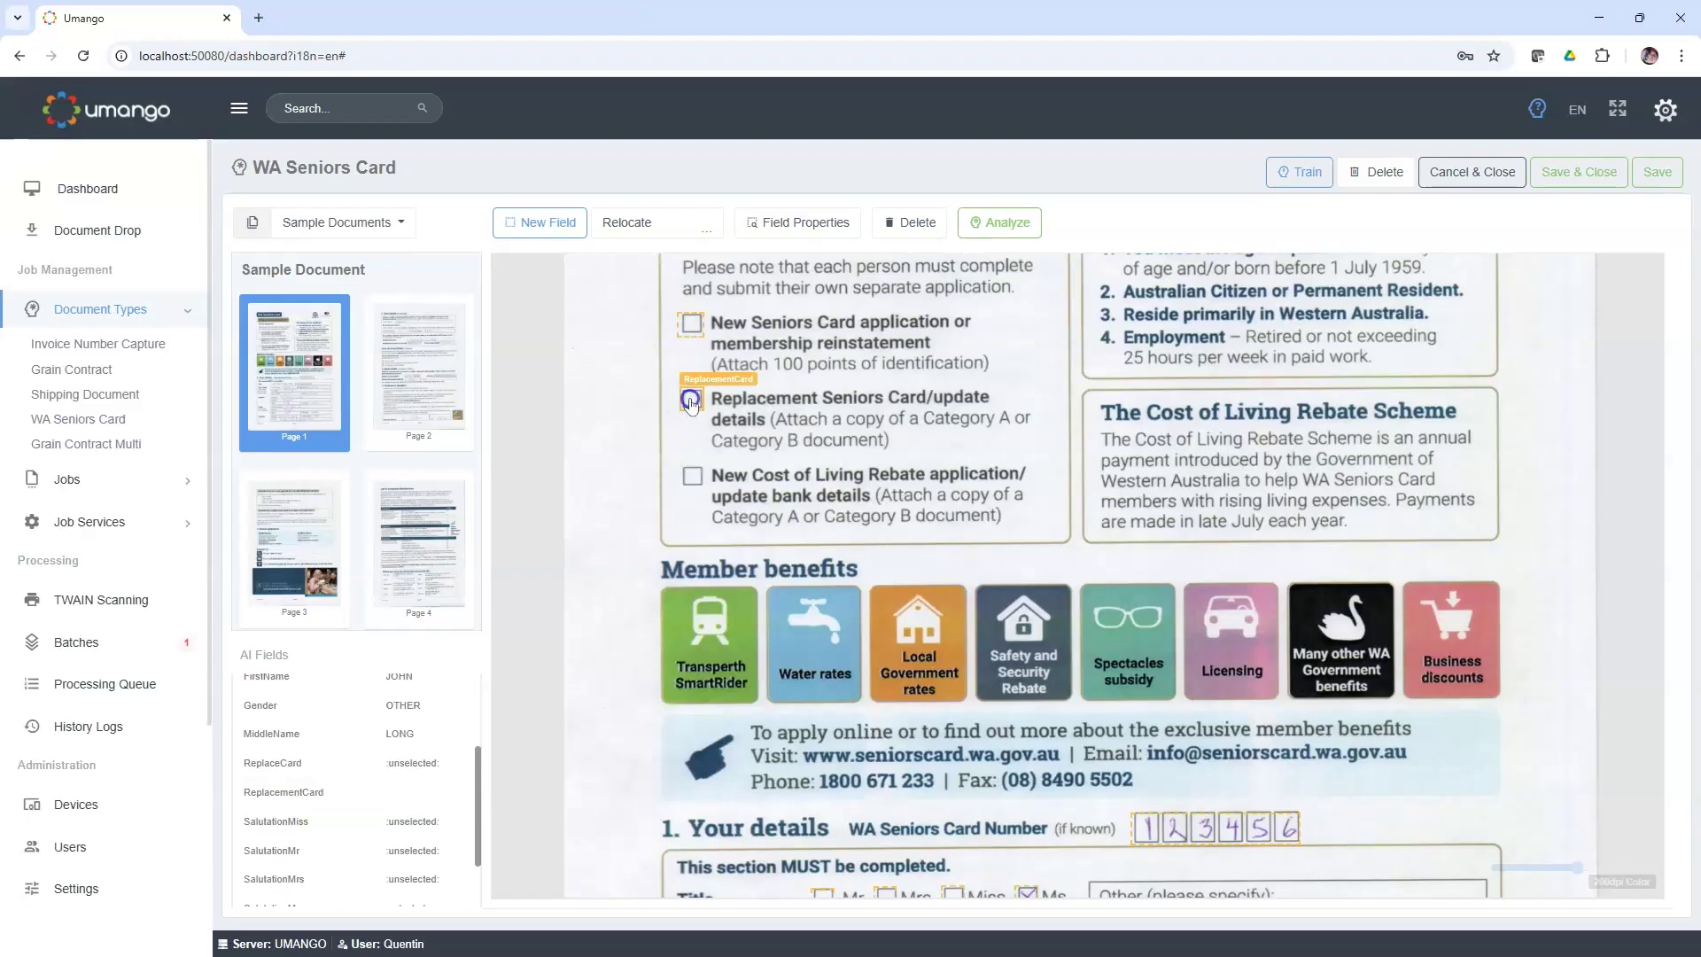
Step: Set the ReplacementCard field's sample value to Unchecked on Seniors Application Form5
{"action": "double_click", "coordinate": [691, 400]}
{"action": "left_click", "coordinate": [543, 529]}
{"action": "left_click", "coordinate": [514, 581]}
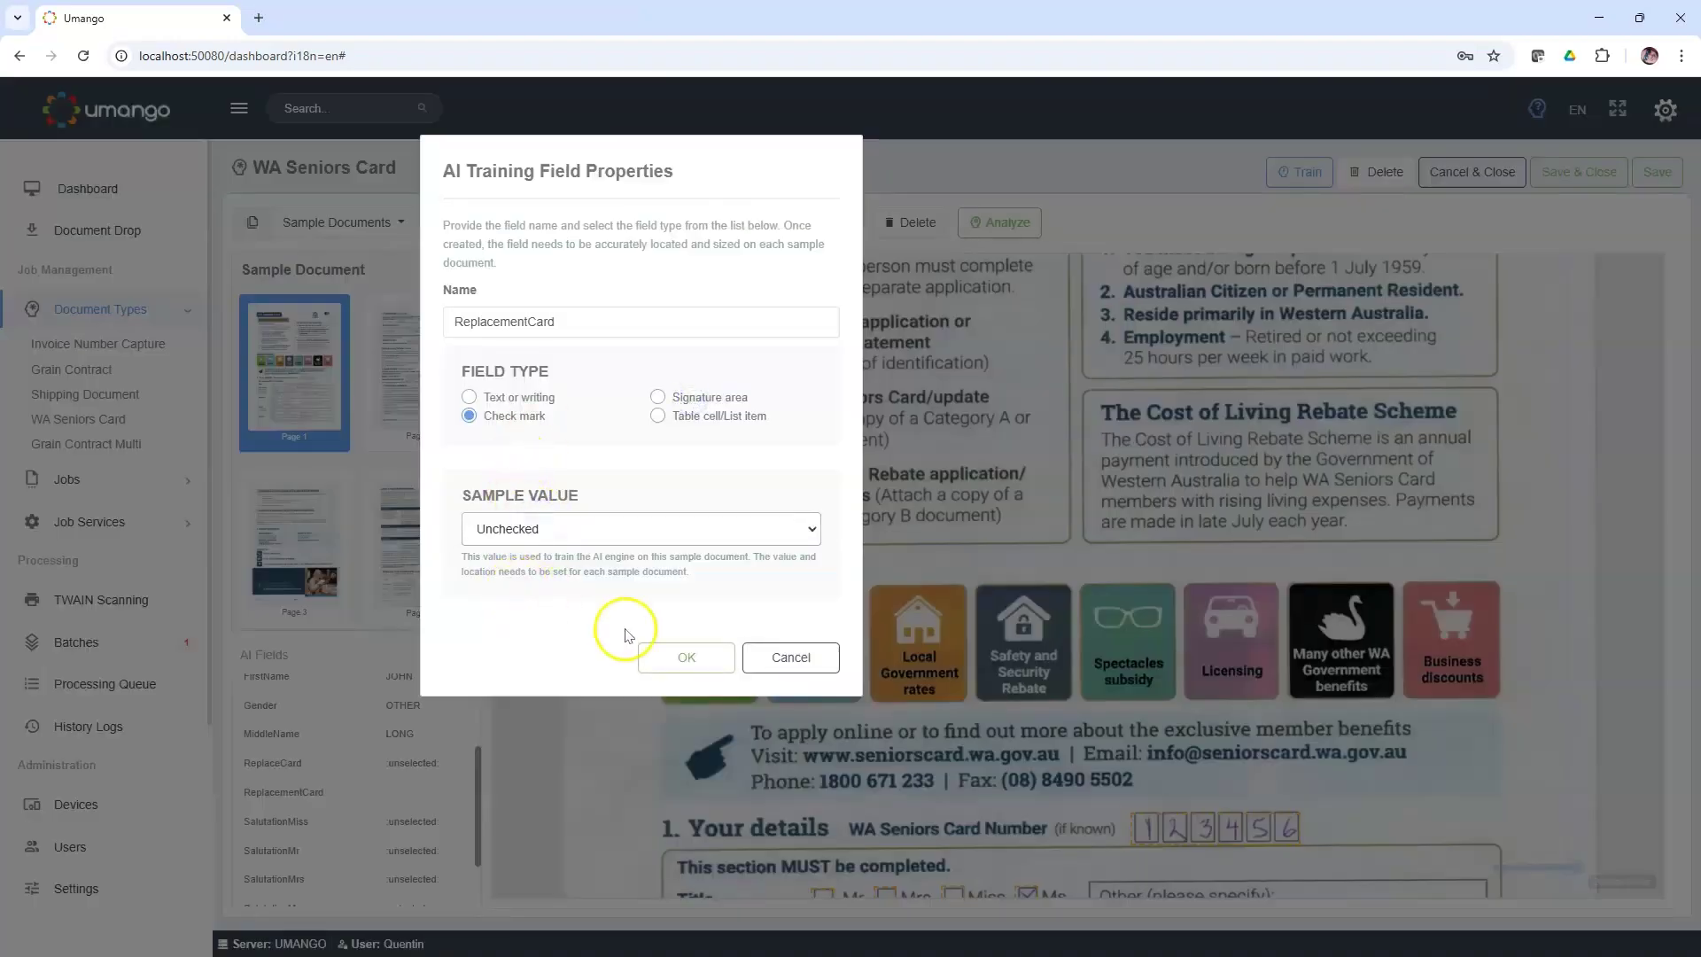
{"action": "left_click", "coordinate": [677, 656]}
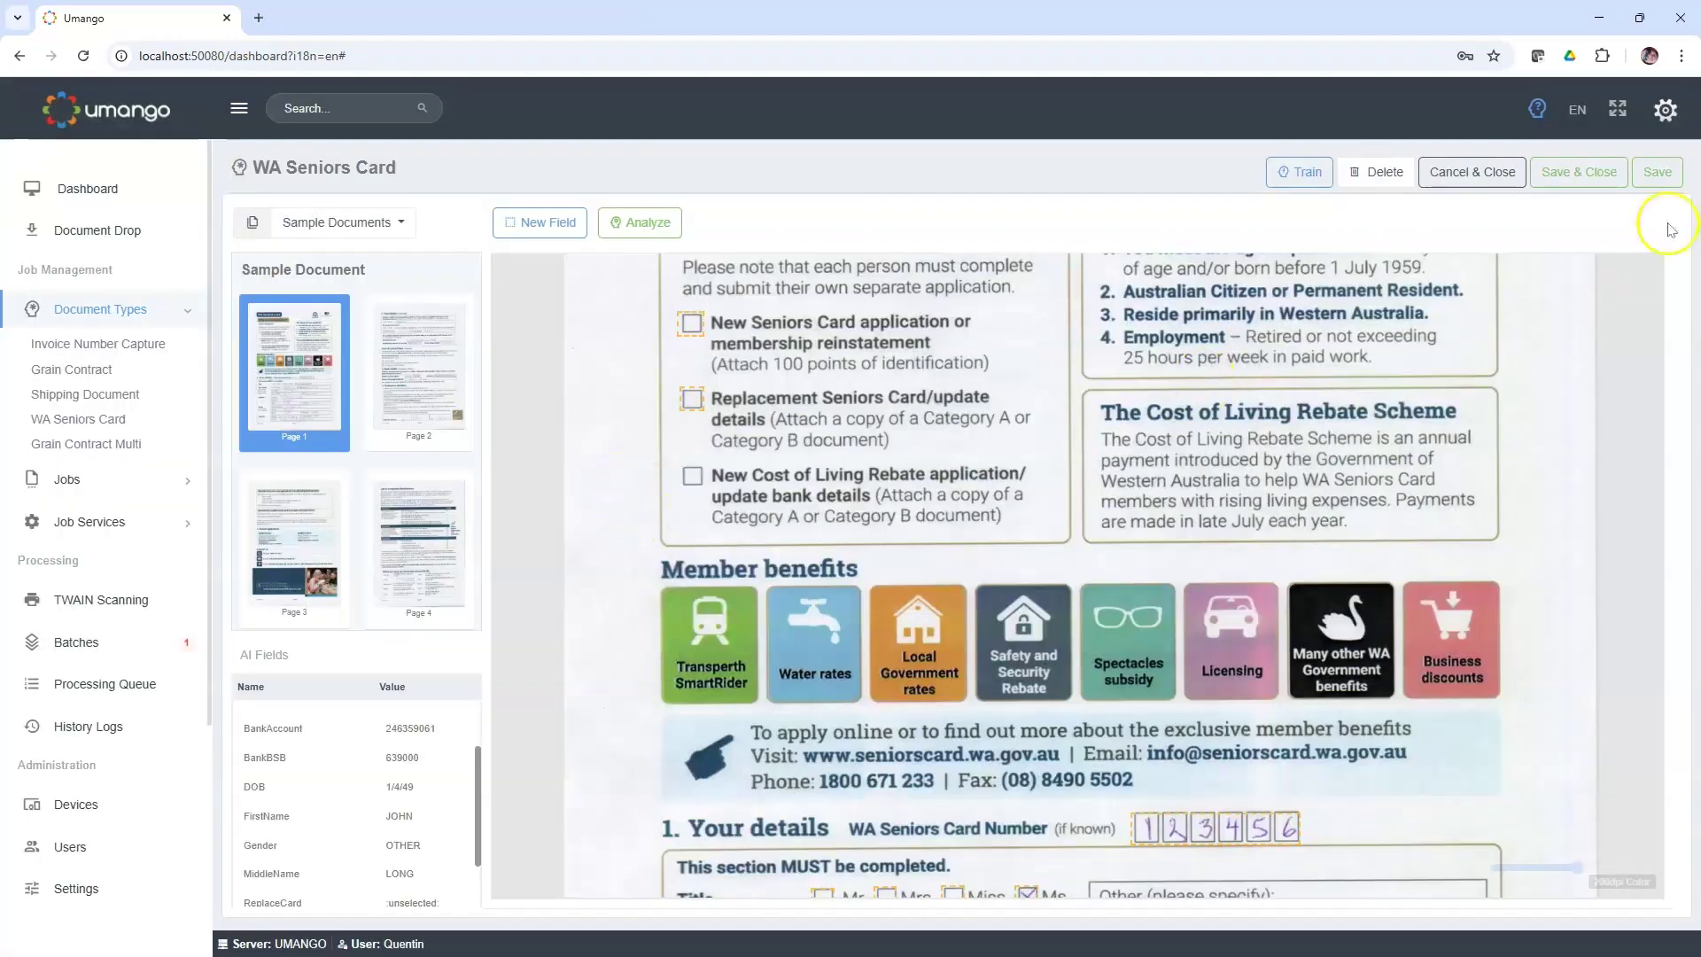
Step: Save the WA Seniors Card document type and review its AI training types without starting the training
{"action": "left_click", "coordinate": [1658, 172]}
{"action": "left_click", "coordinate": [1347, 172]}
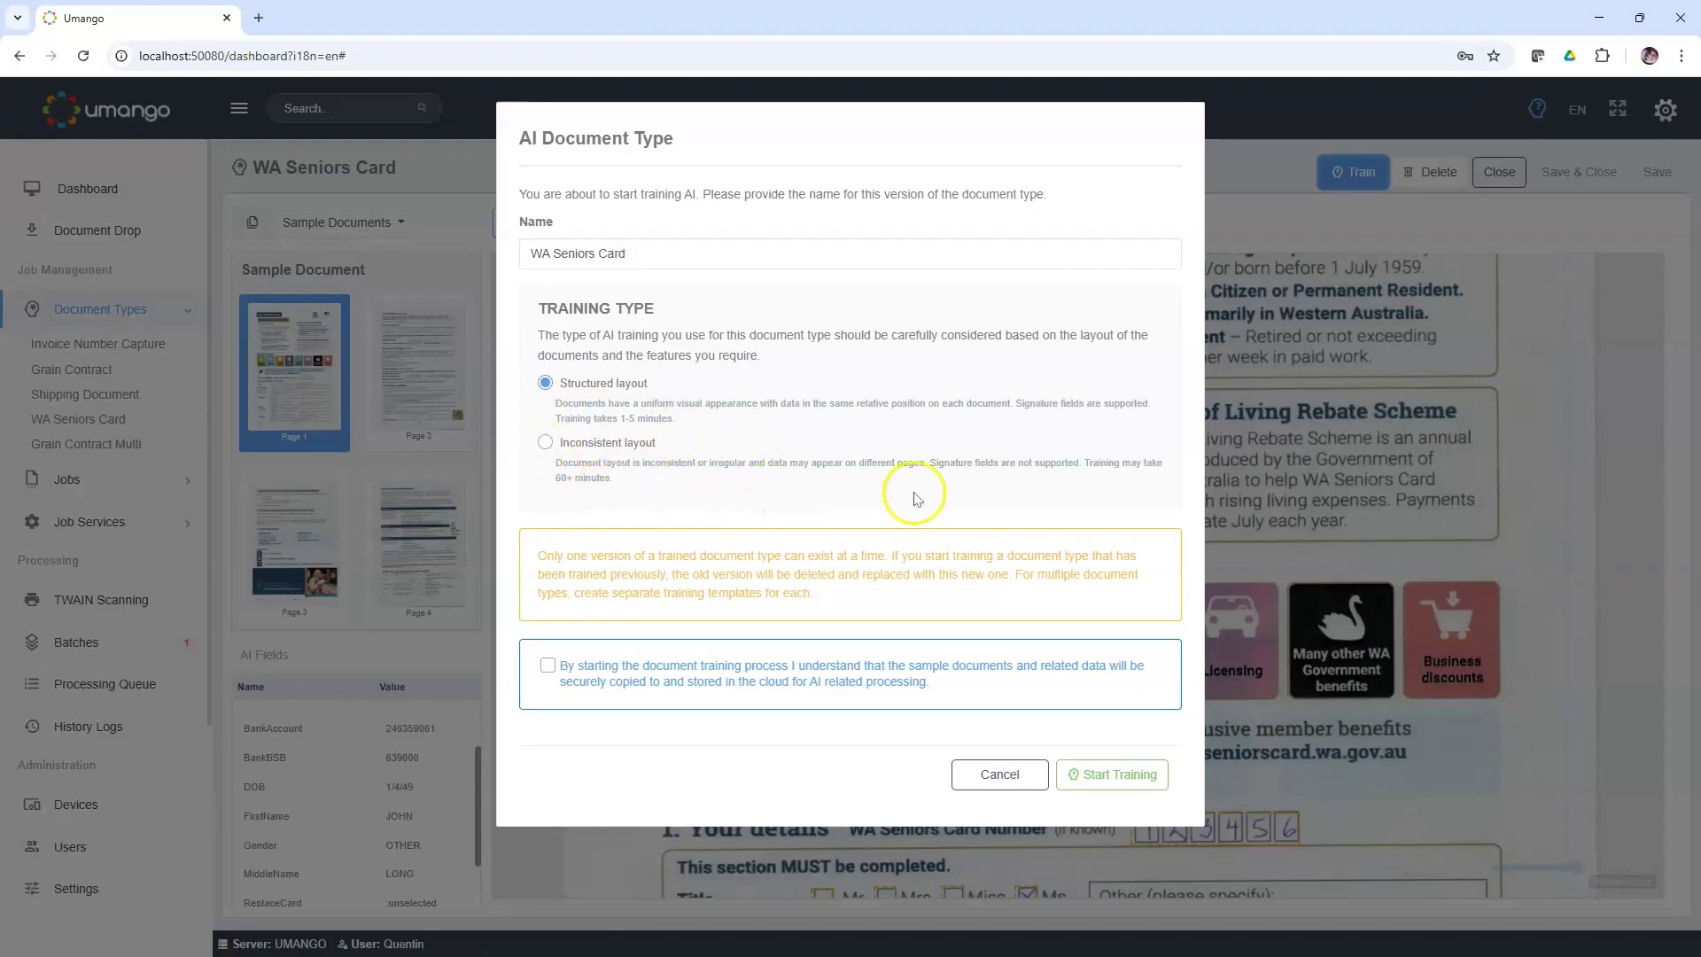
{"action": "left_click", "coordinate": [937, 463]}
{"action": "left_click_drag", "start_coordinate": [937, 464], "coordinate": [1081, 467]}
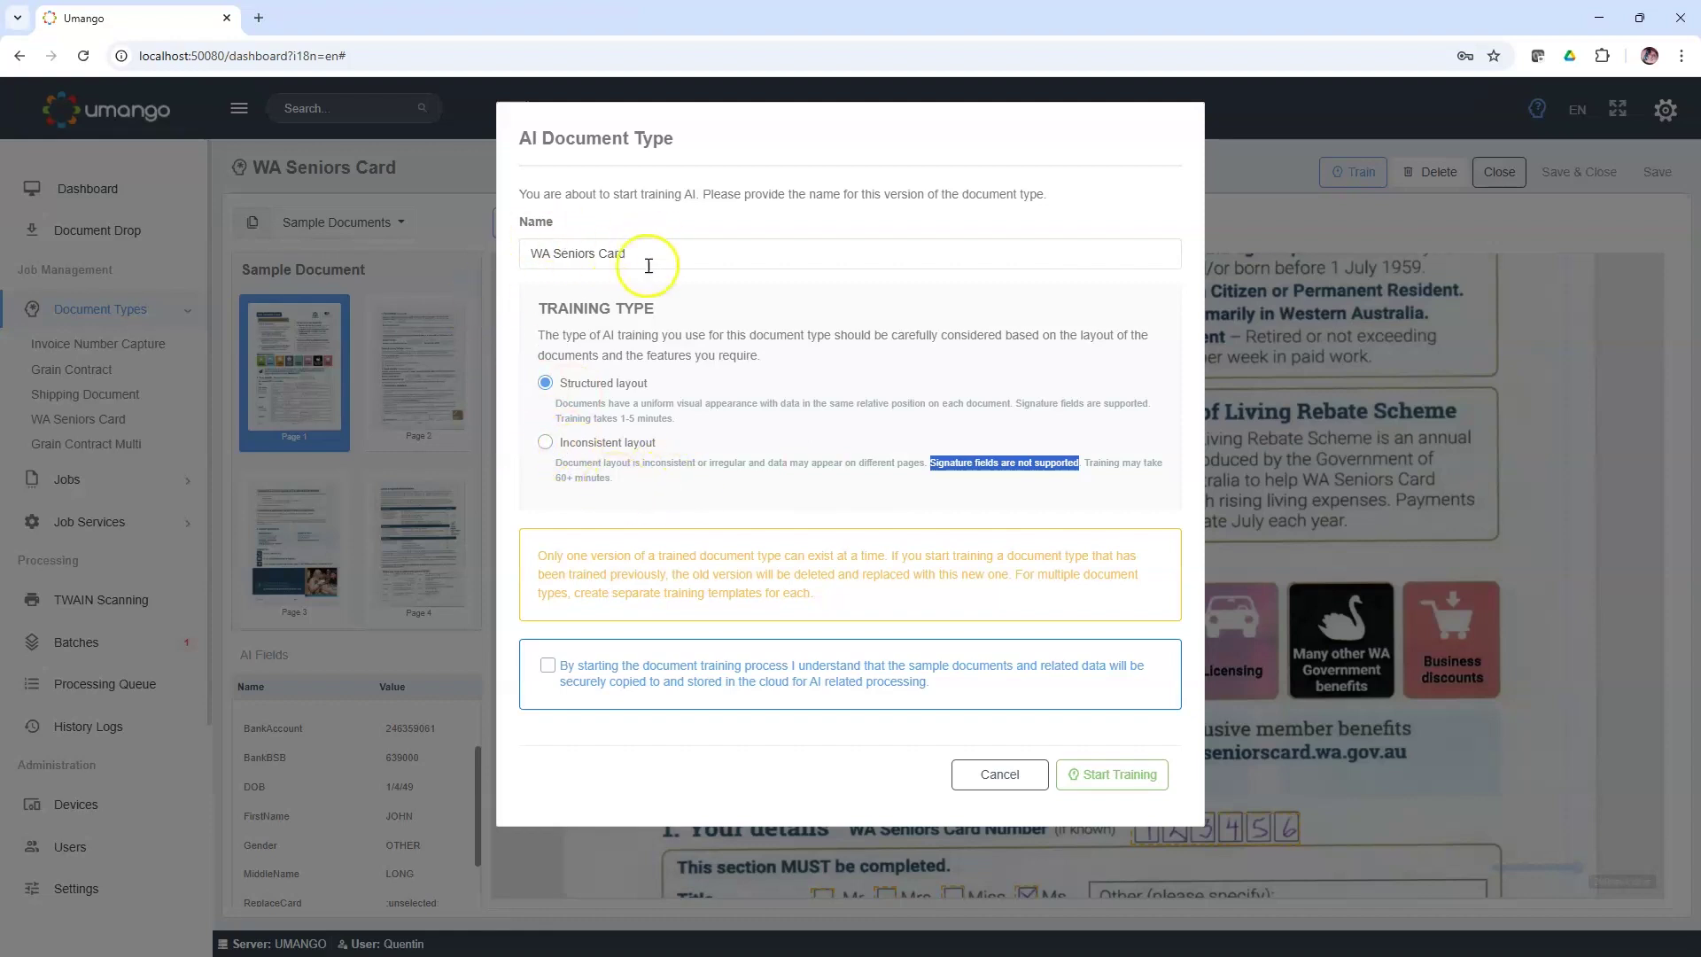
{"action": "left_click", "coordinate": [1107, 778]}
{"action": "left_click", "coordinate": [970, 786]}
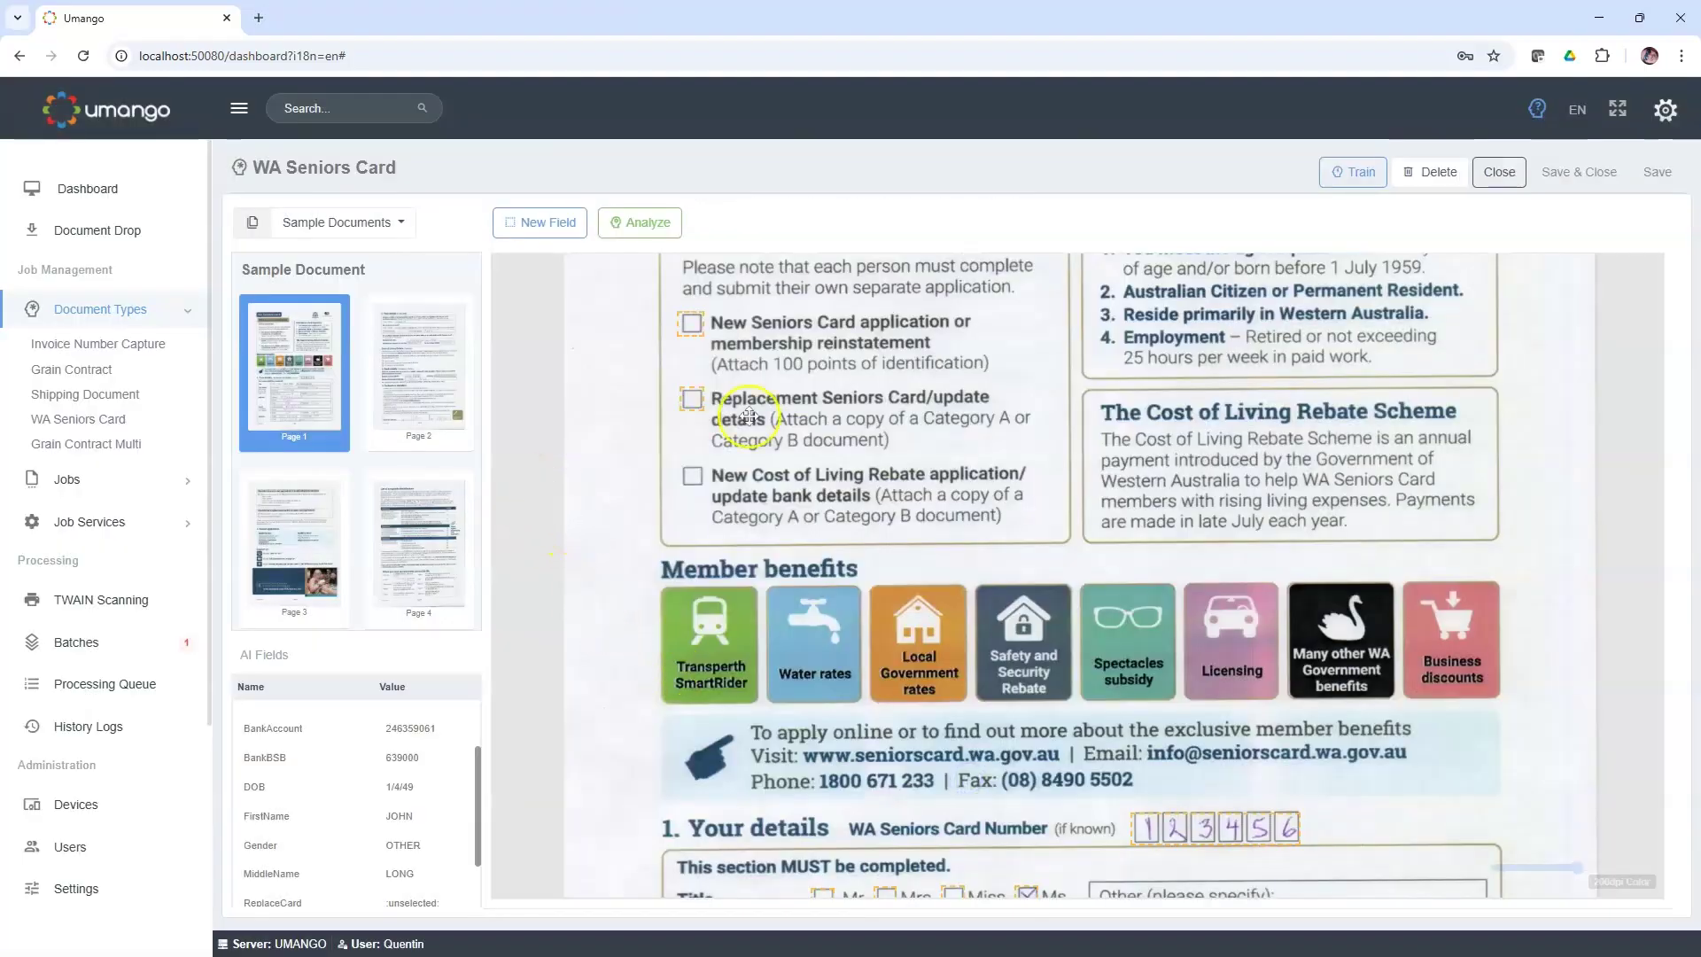
Step: Close the document type and open the zone settings of the Seniors Card job
{"action": "left_click", "coordinate": [1499, 172]}
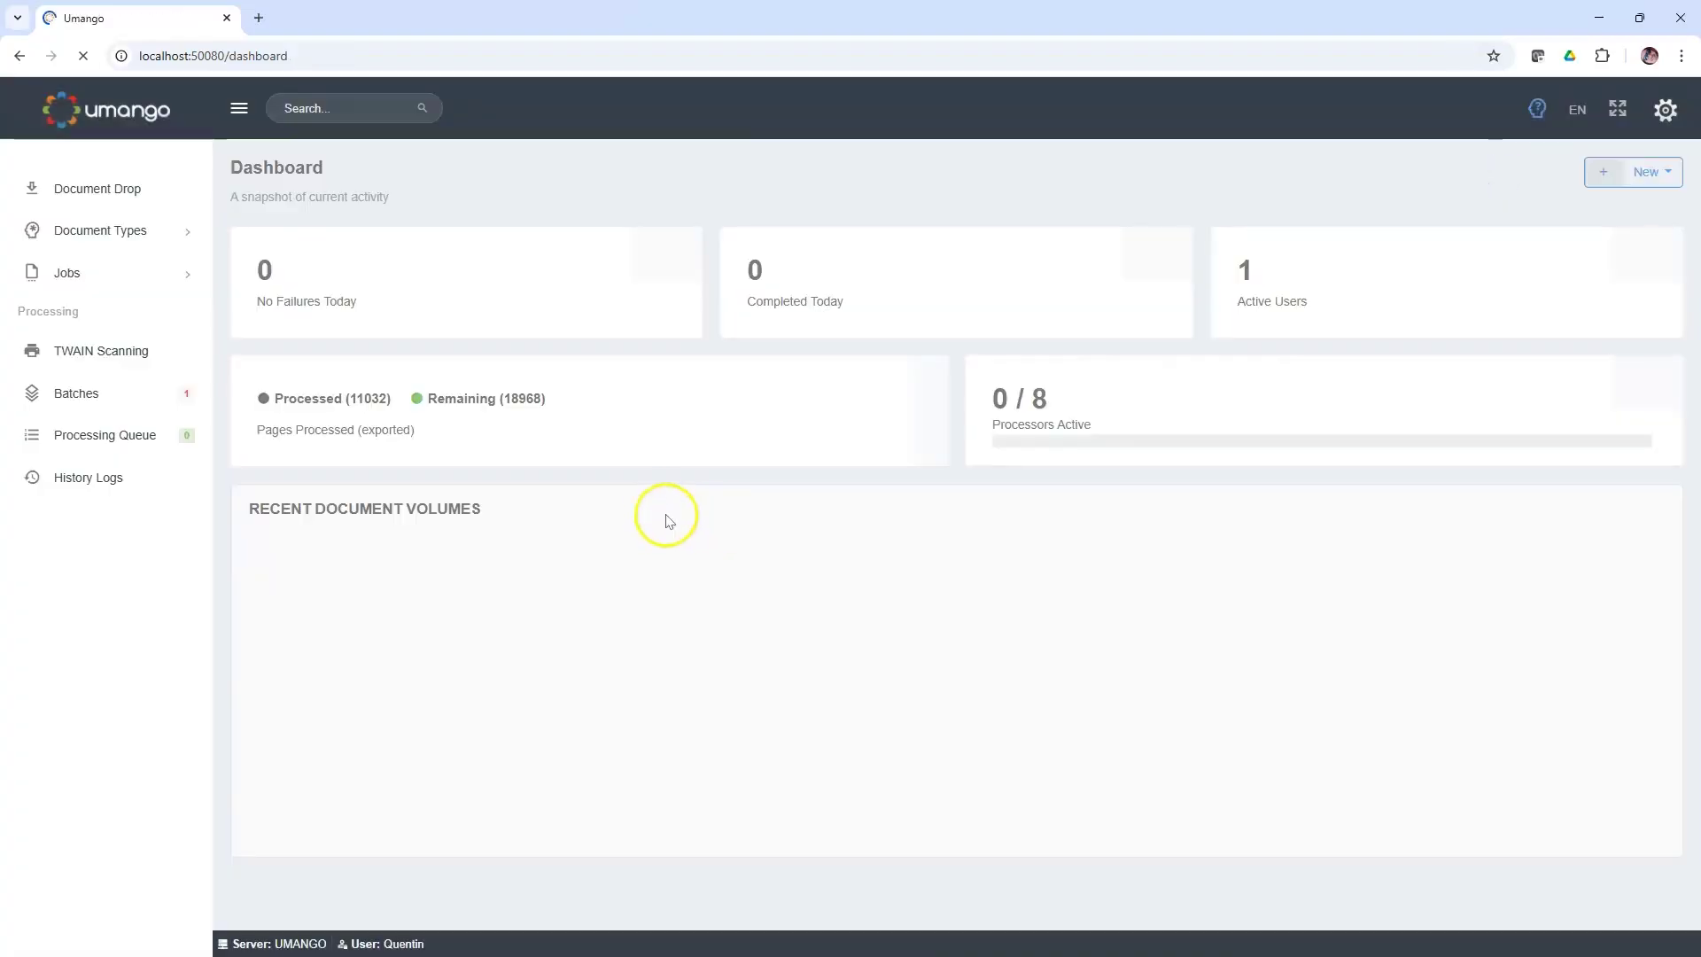
{"action": "left_click", "coordinate": [118, 352]}
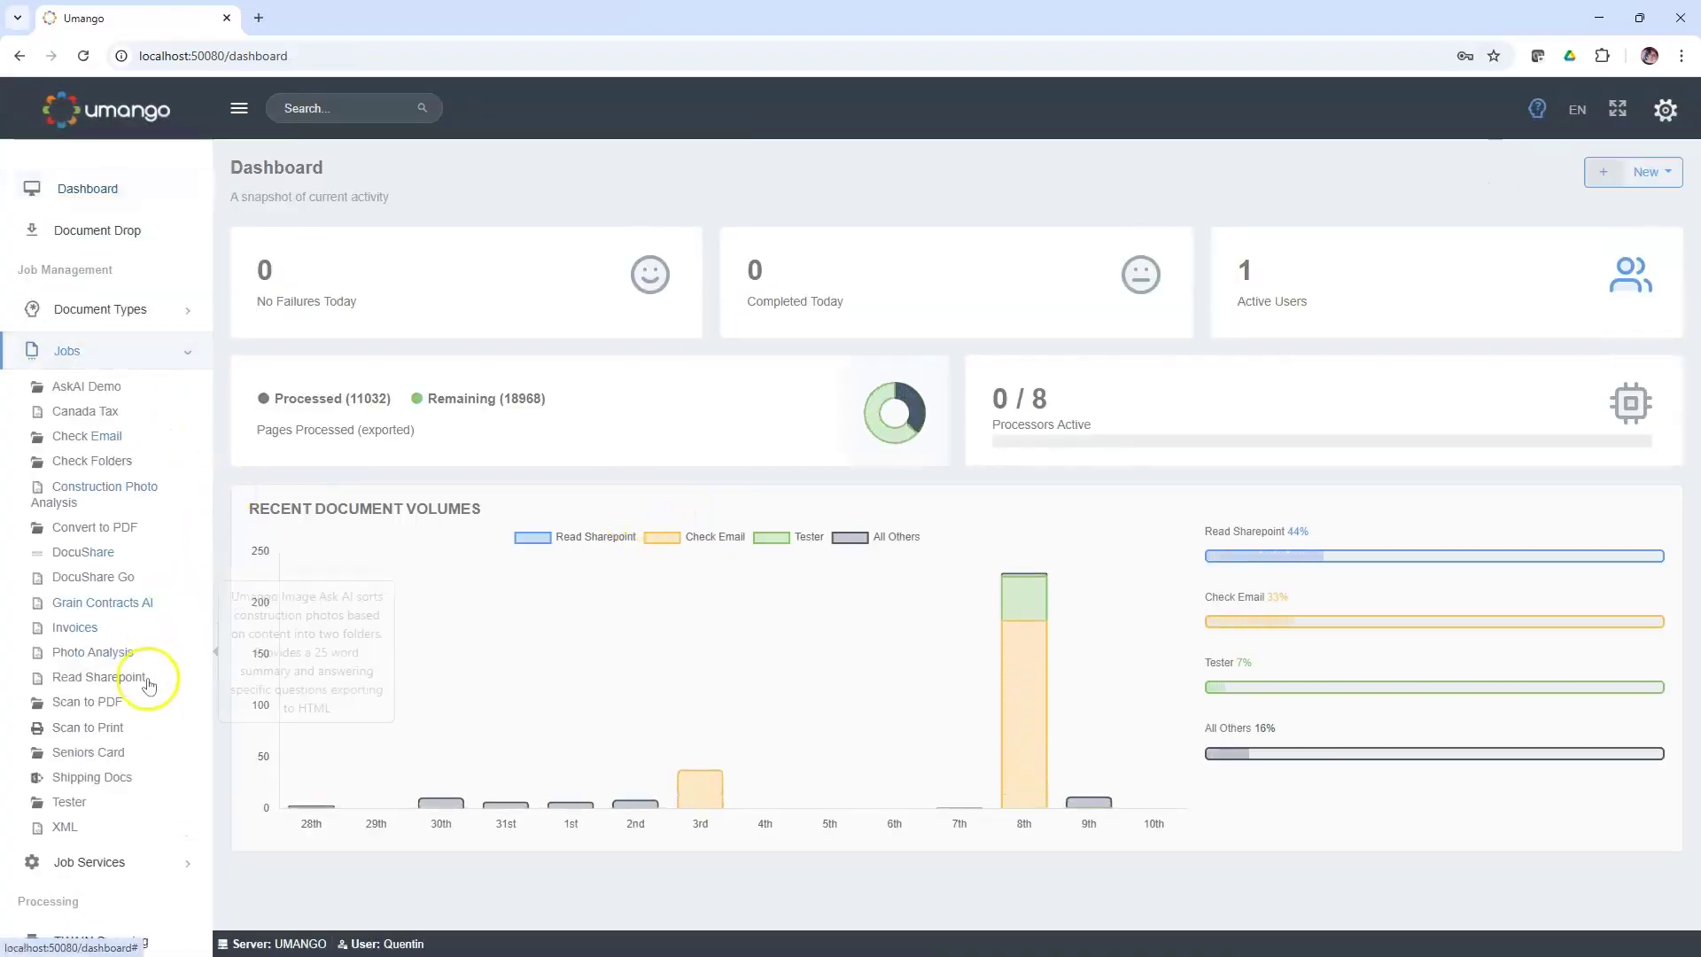
{"action": "left_click", "coordinate": [106, 754]}
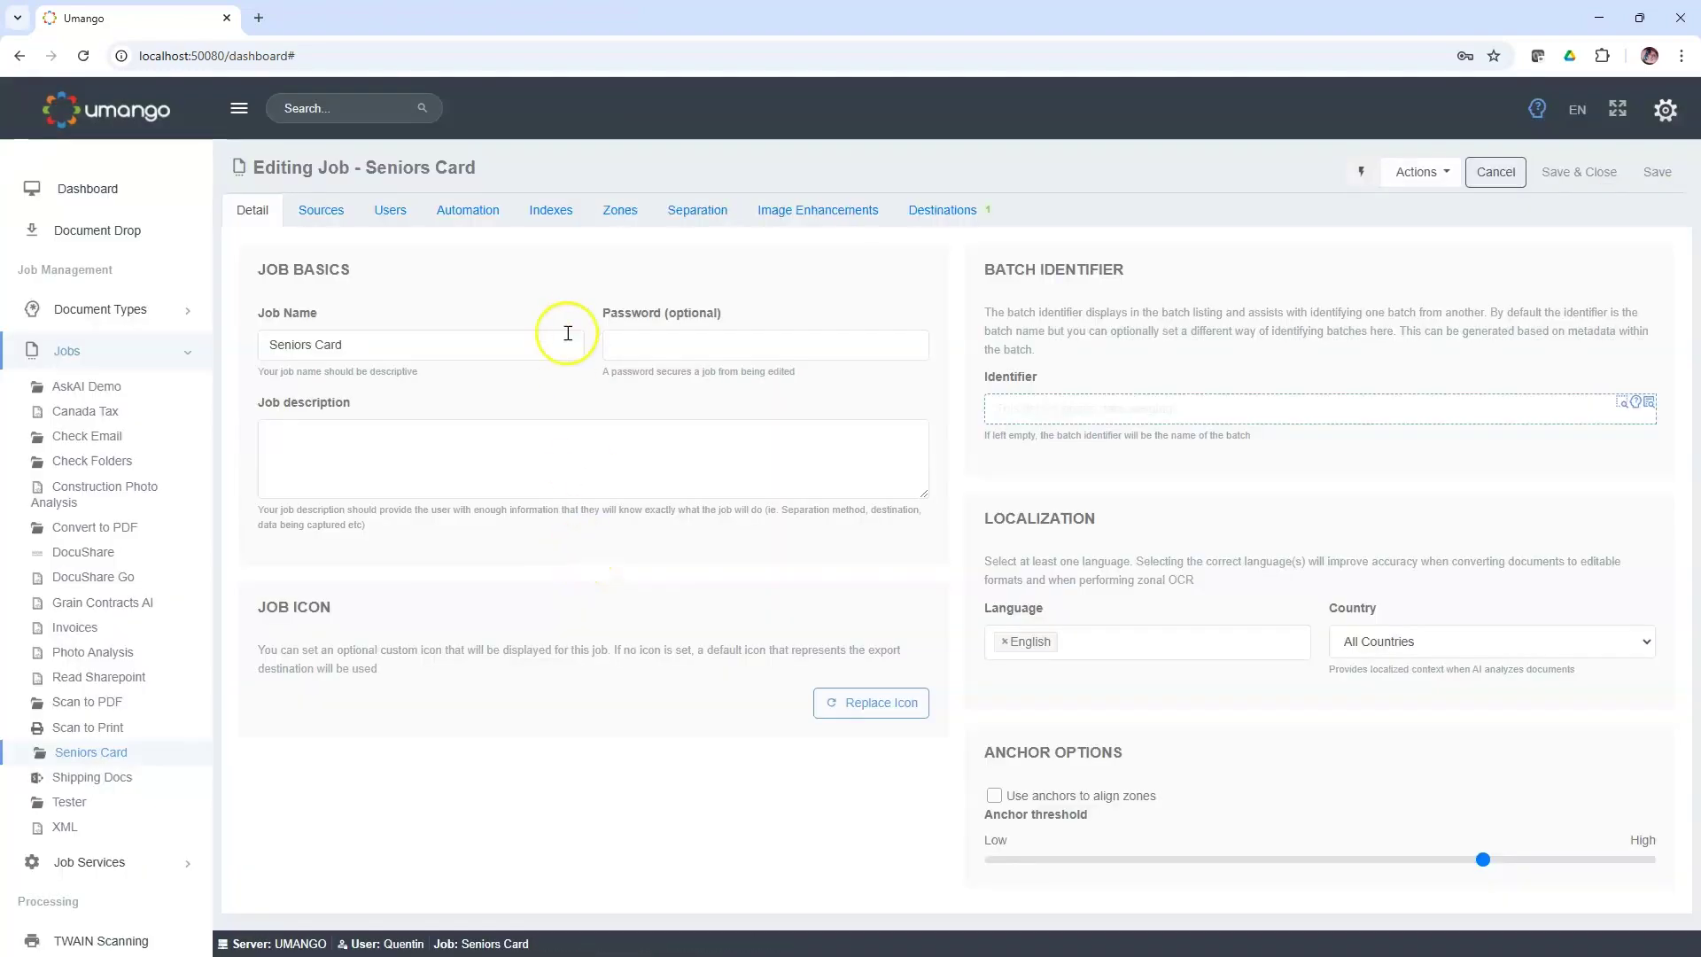
{"action": "left_click", "coordinate": [620, 216]}
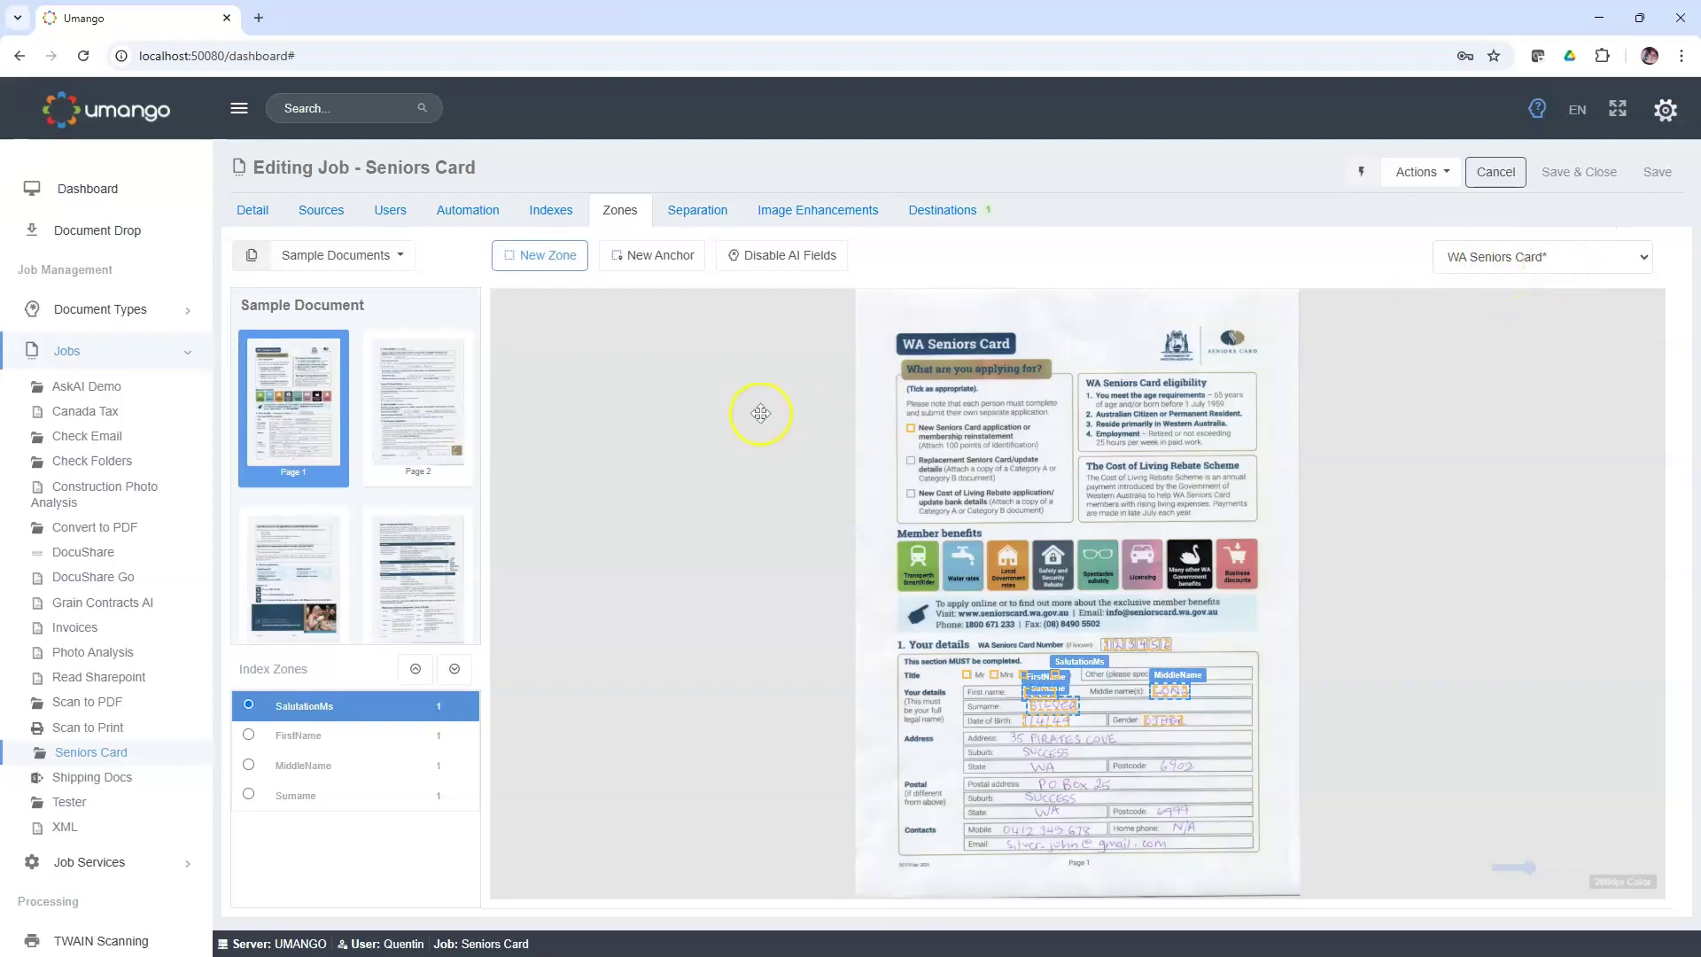
Step: Disable the AI fields for the Seniors Card job
{"action": "left_click", "coordinate": [773, 261]}
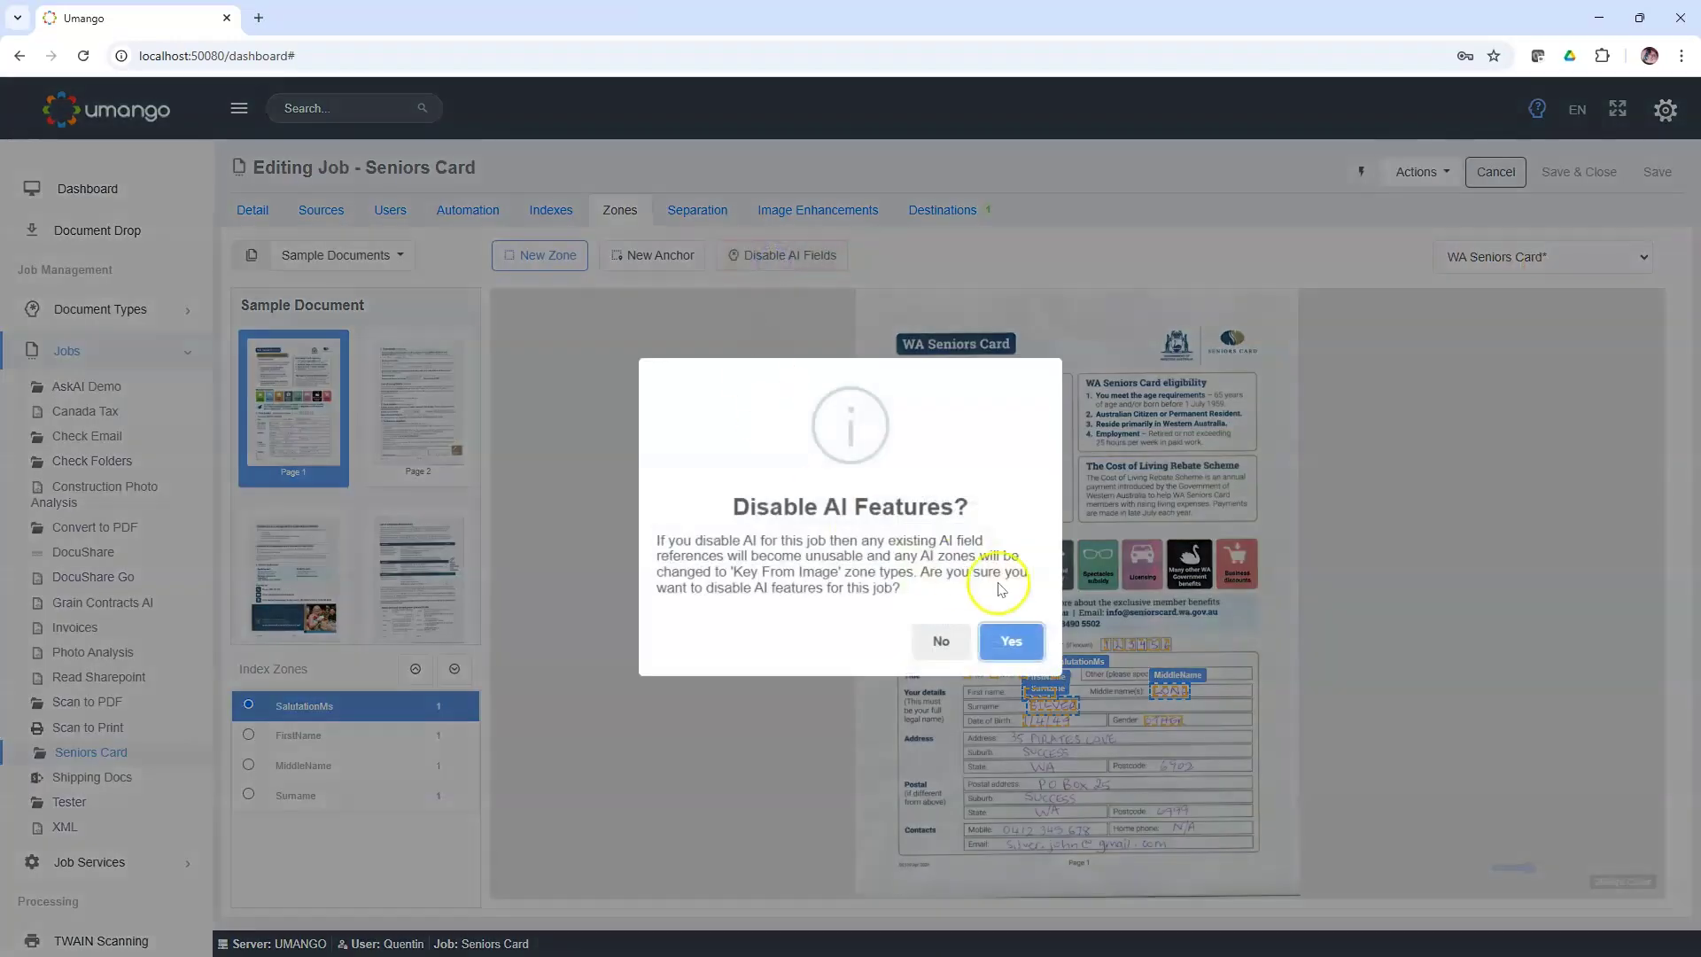
{"action": "left_click", "coordinate": [1012, 649]}
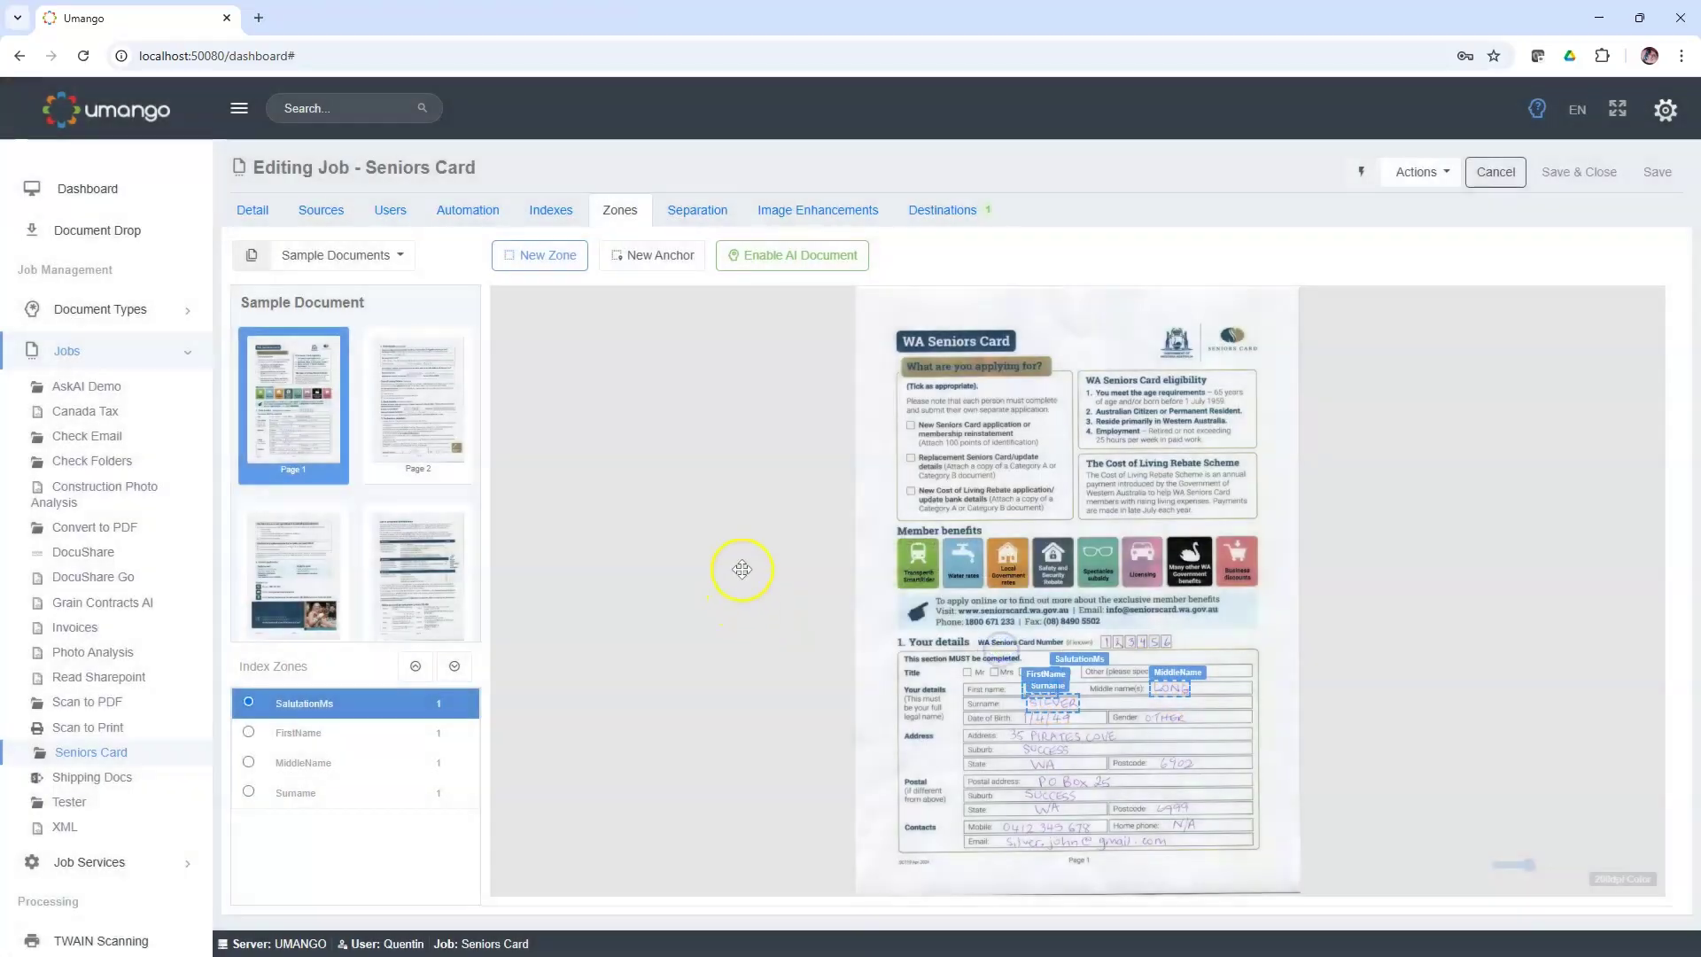
Step: Enable AI capture for the job with the WA Seniors Card document type, accepting cloud processing and the premium page credit rate
{"action": "left_click", "coordinate": [785, 257]}
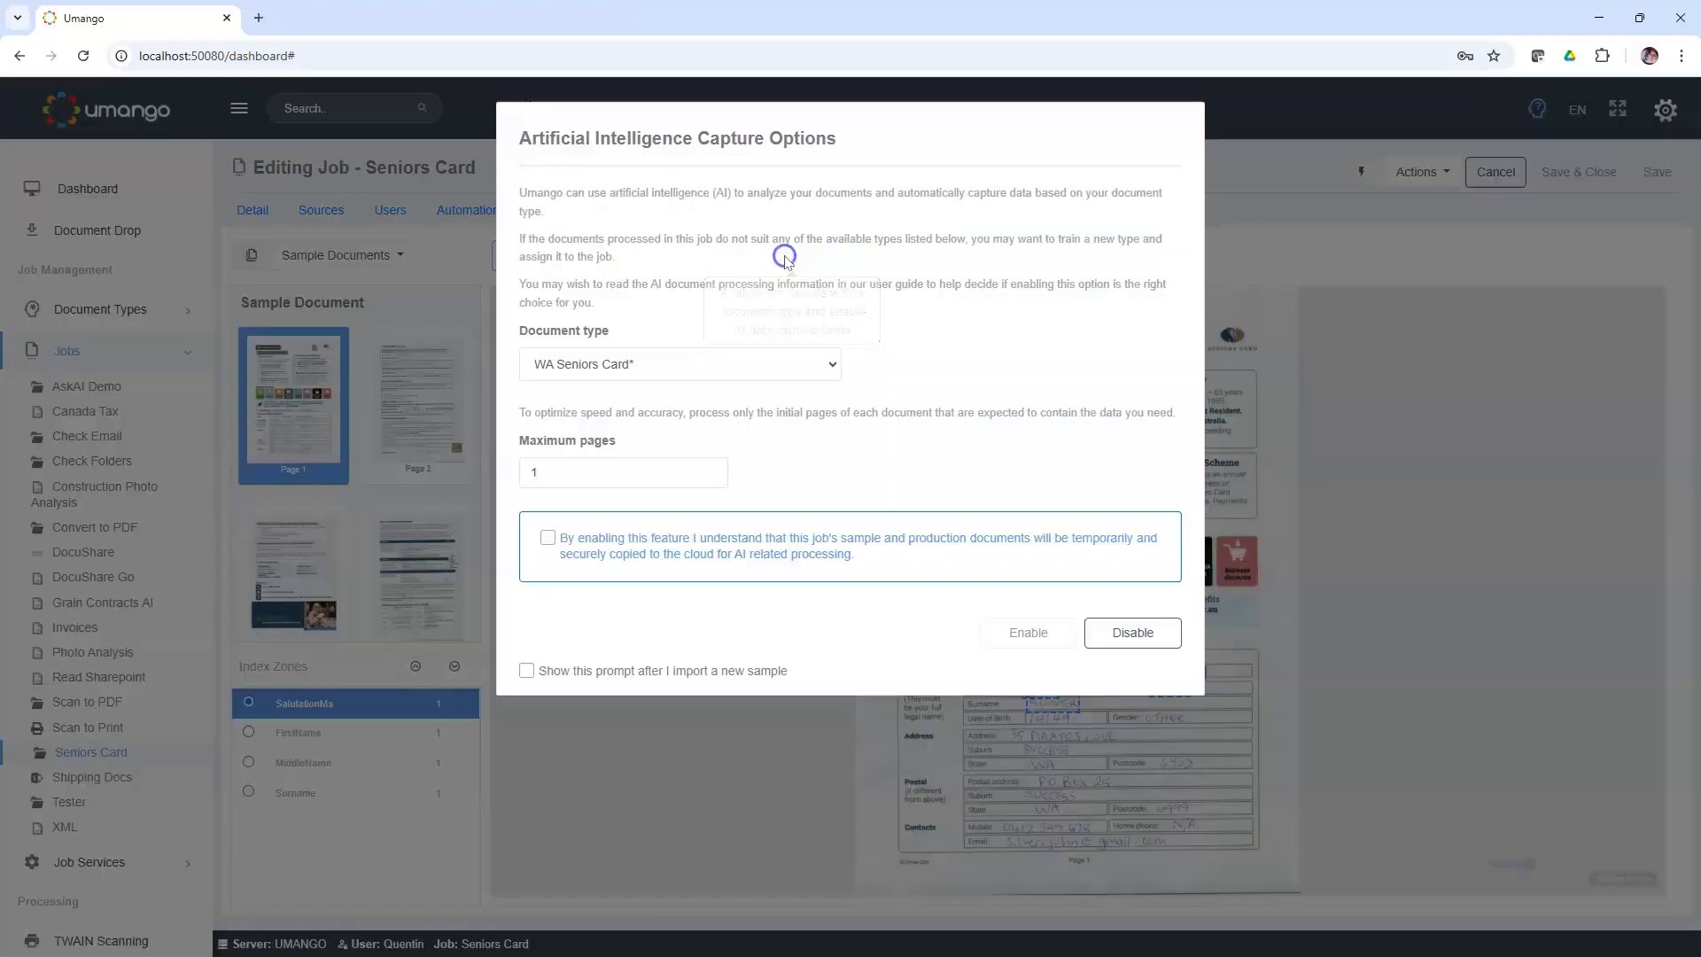
{"action": "left_click", "coordinate": [826, 368]}
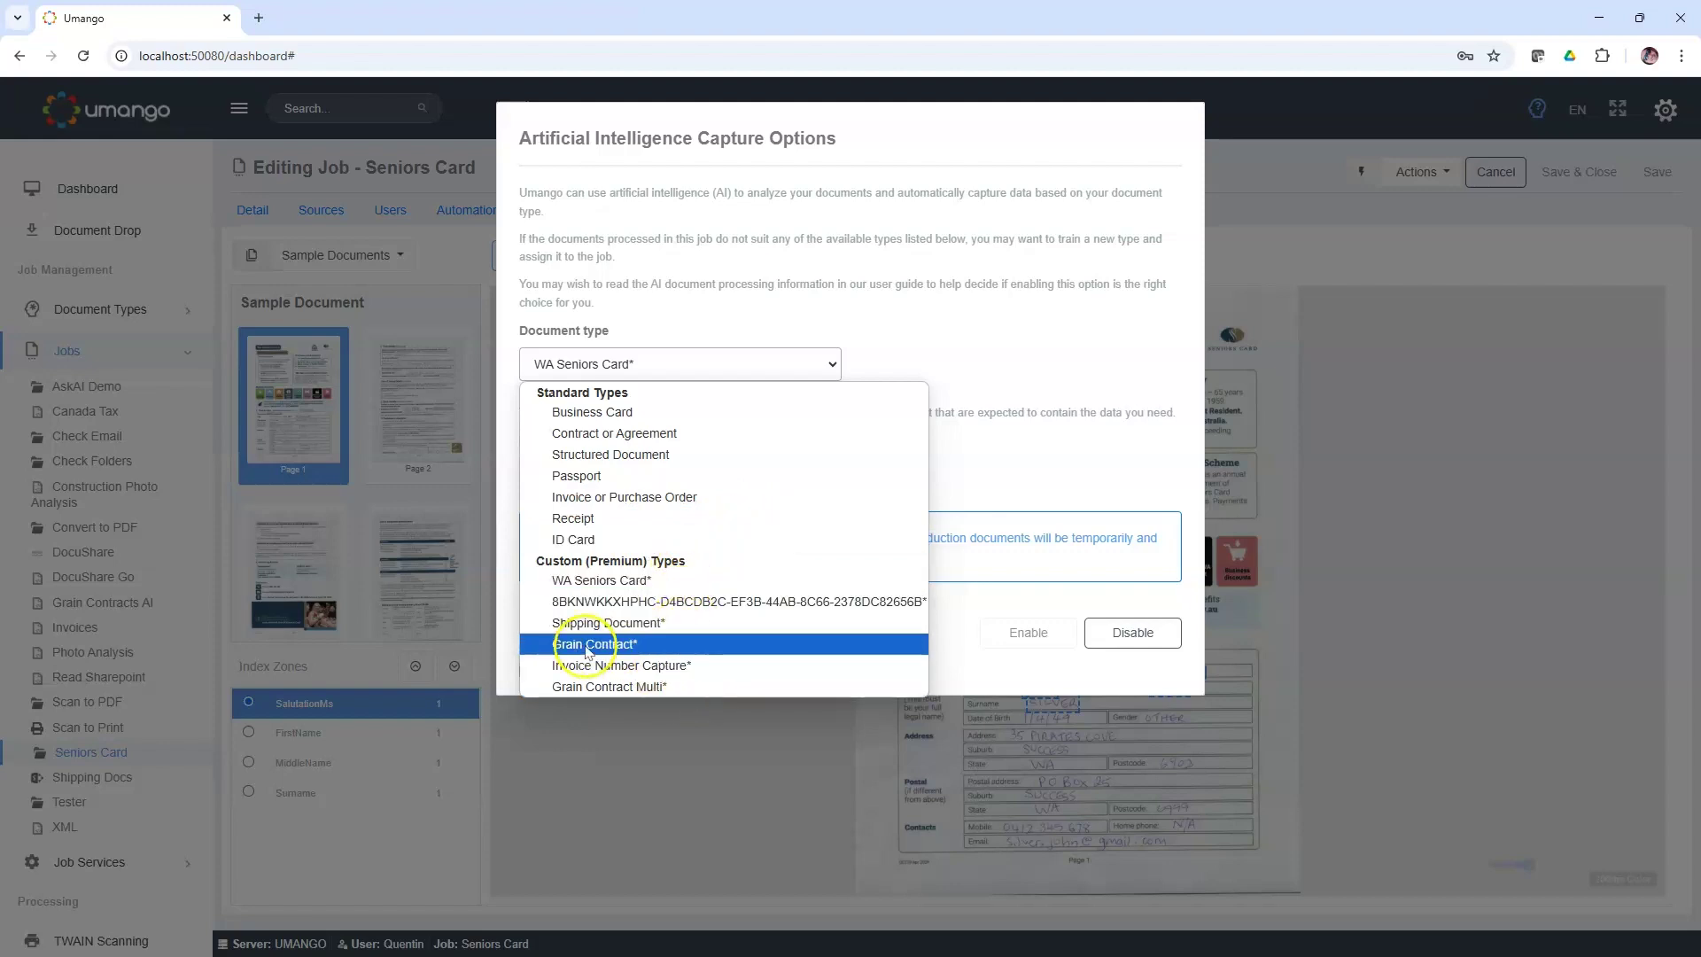
{"action": "left_click", "coordinate": [616, 582]}
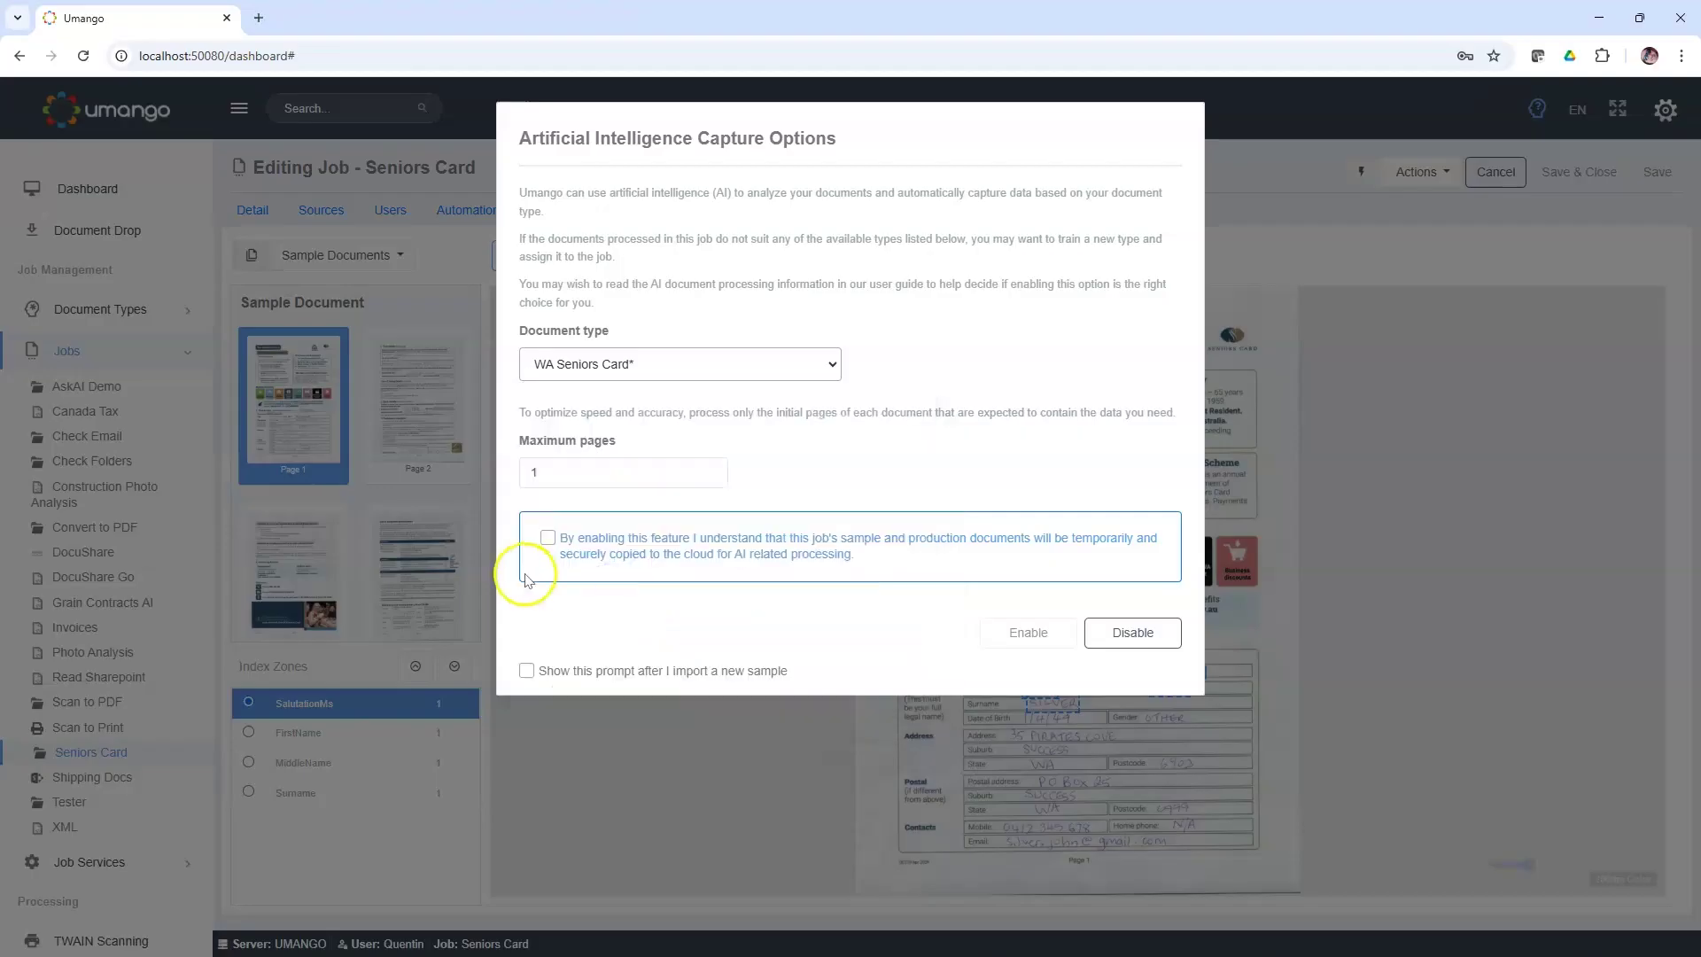
{"action": "left_click", "coordinate": [547, 538]}
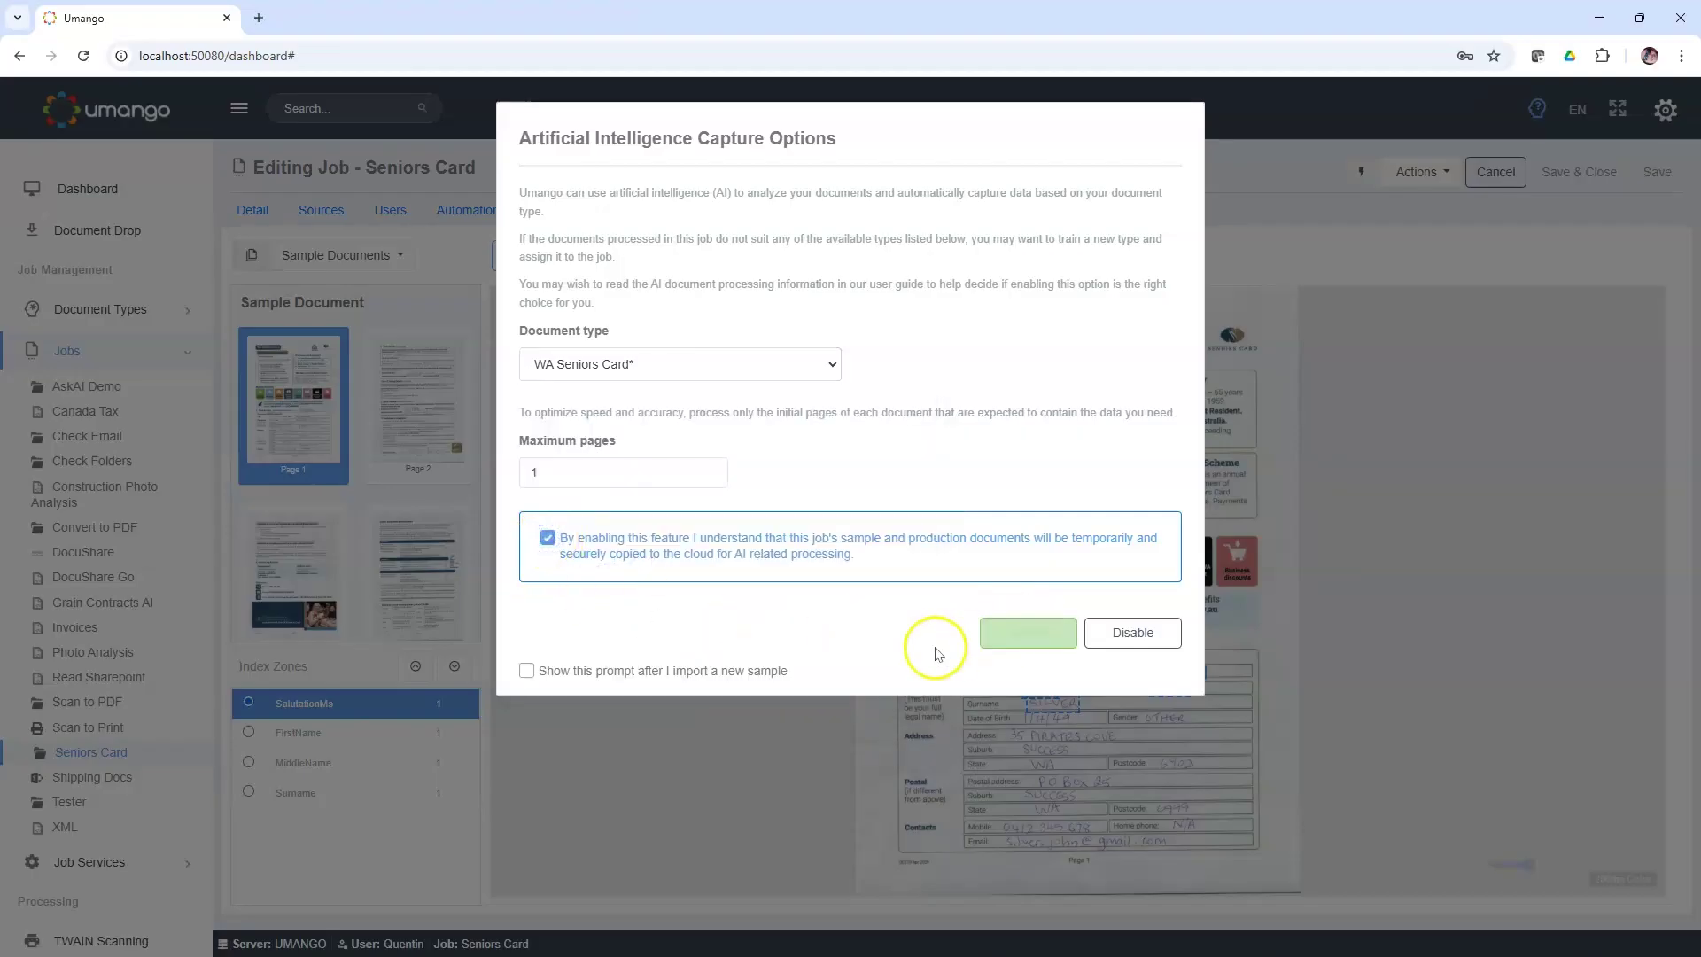
{"action": "left_click", "coordinate": [1026, 634]}
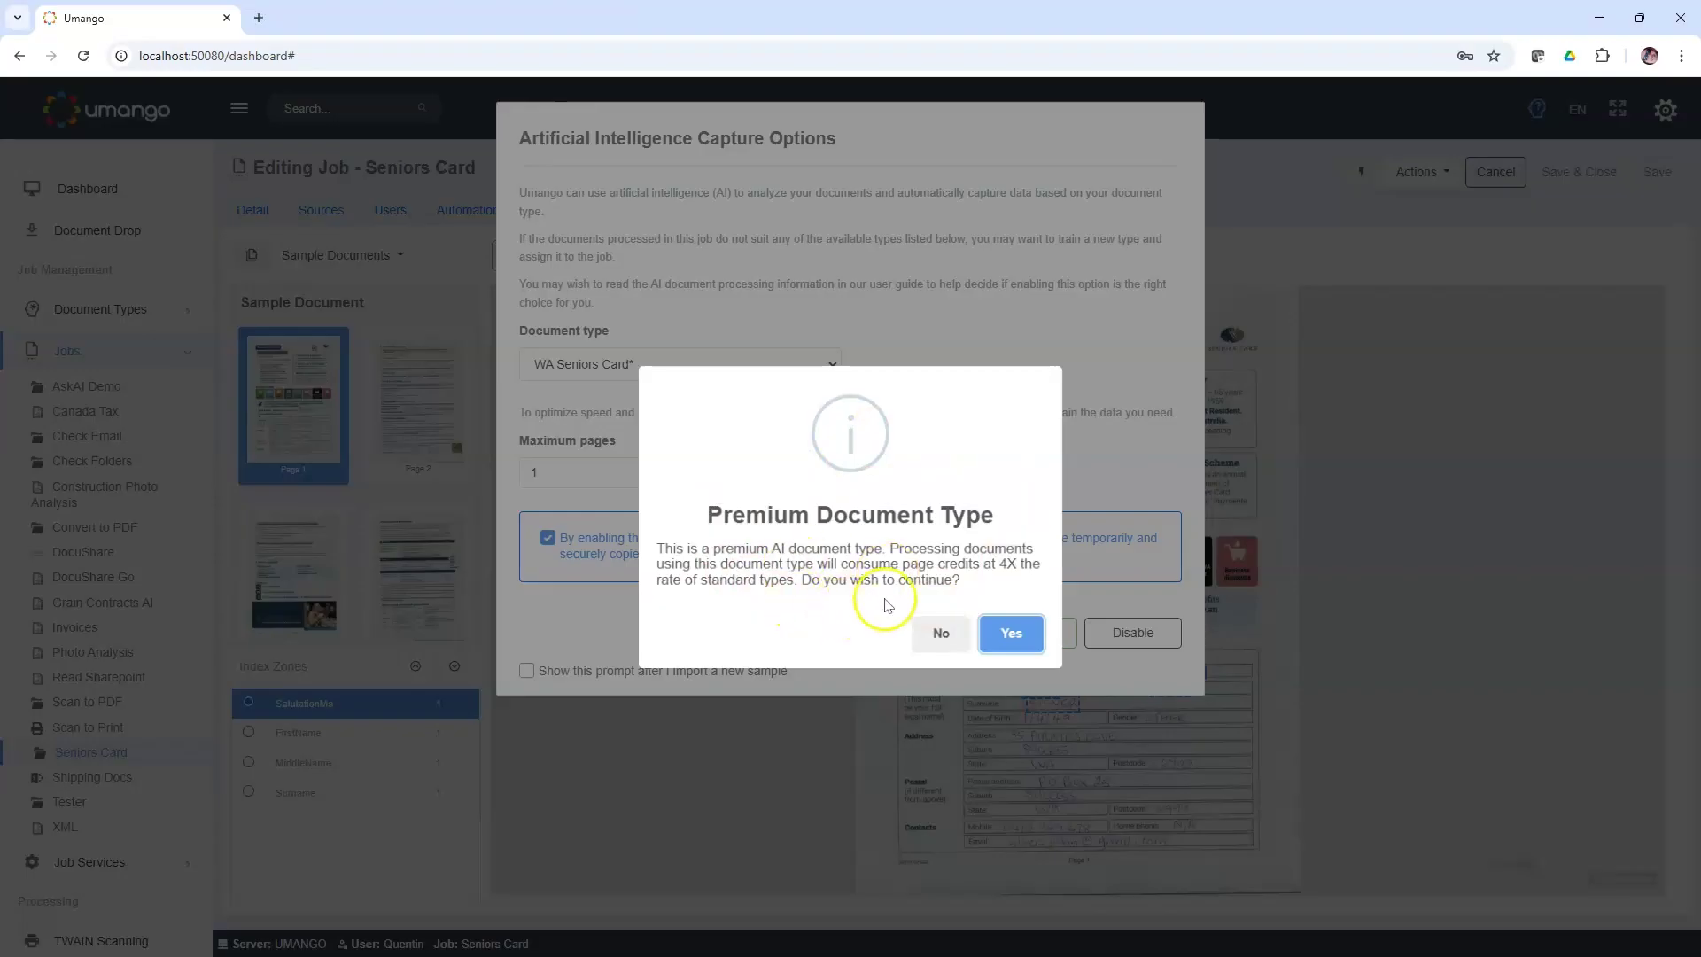
{"action": "double_click", "coordinate": [1010, 565]}
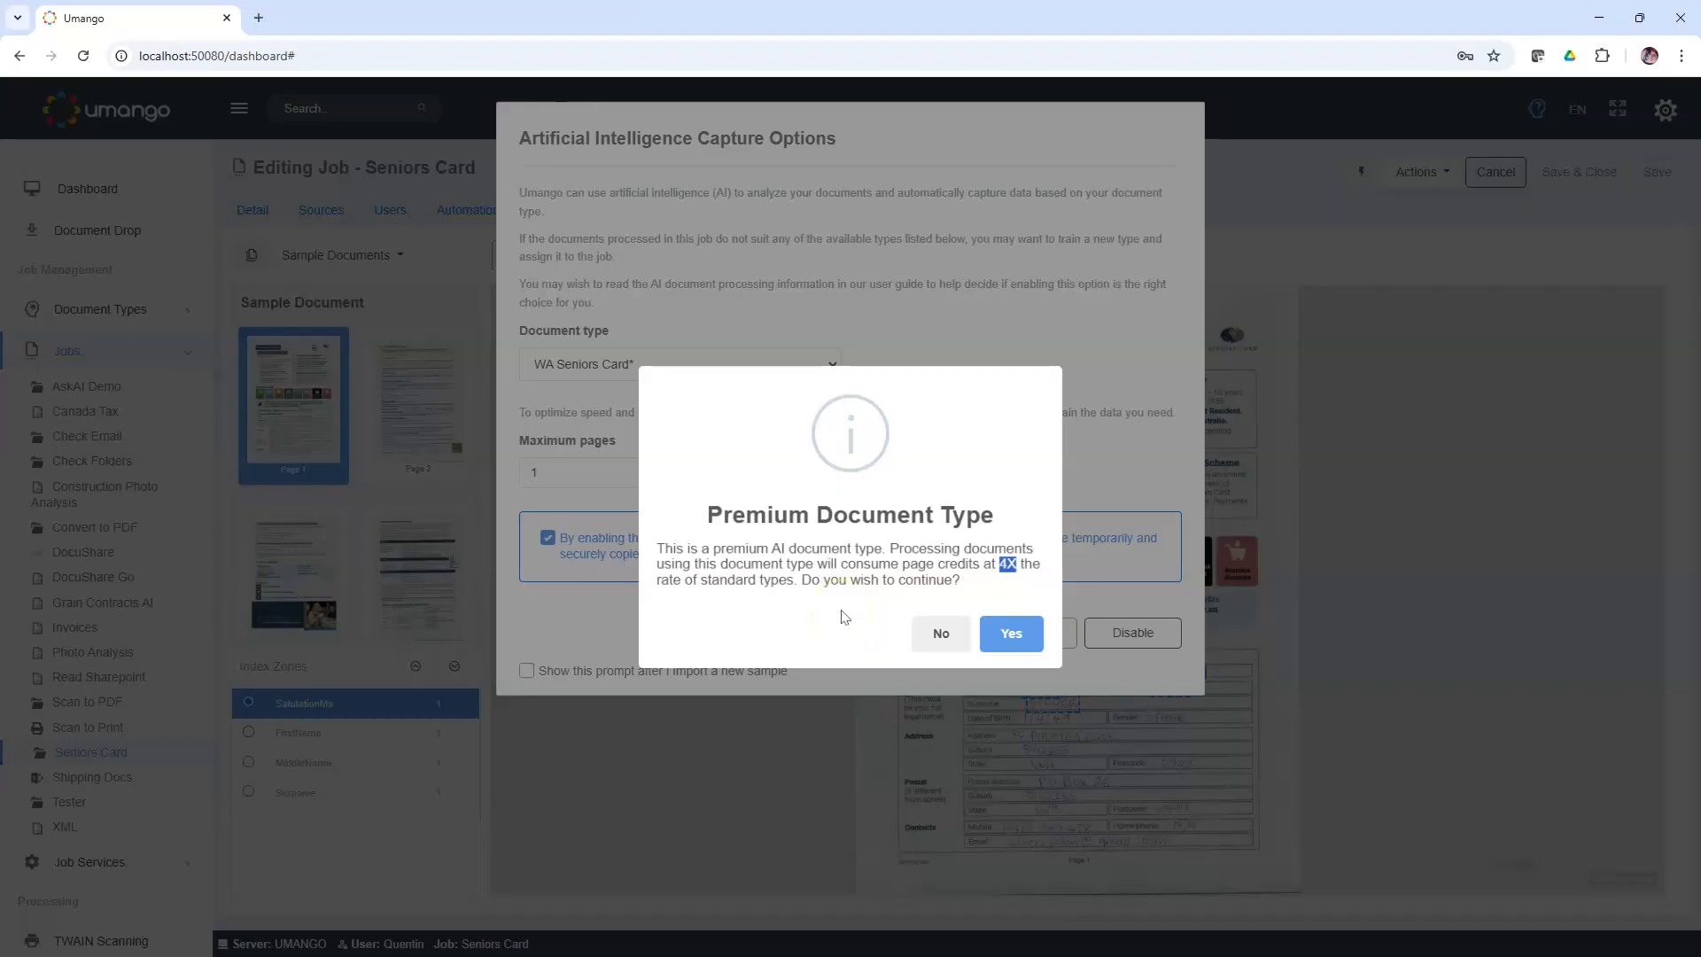
{"action": "left_click", "coordinate": [997, 638]}
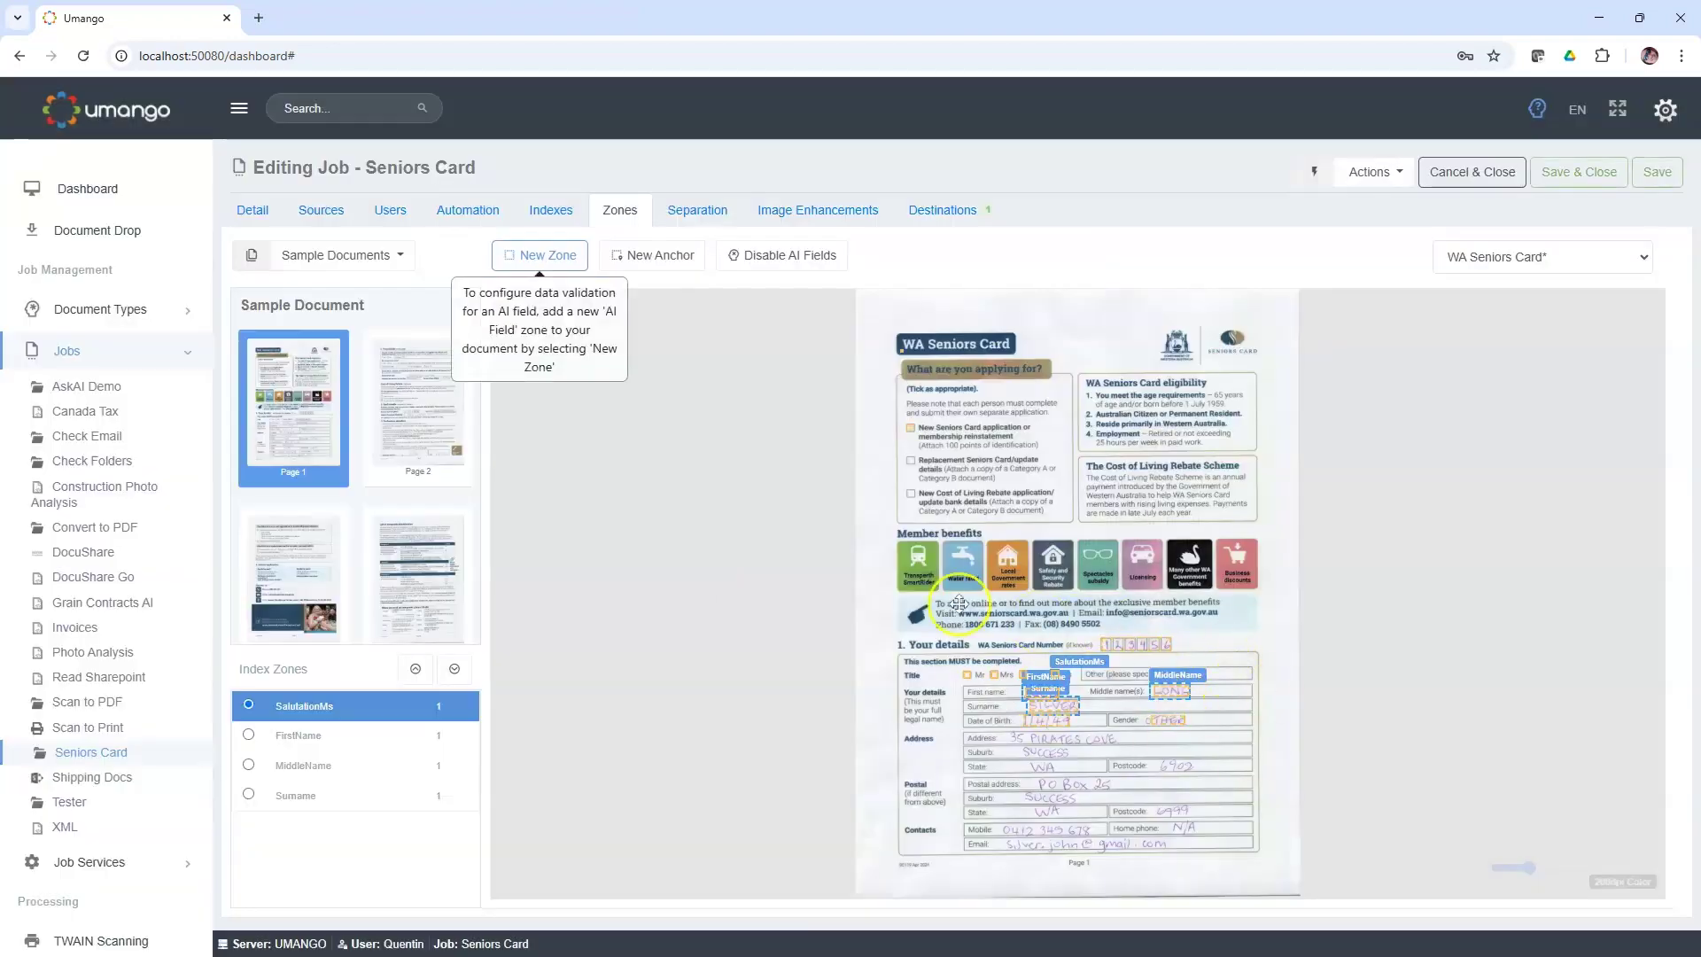
{"action": "scroll", "coordinate": [926, 443], "scroll_direction": "up", "scroll_amount": 3}
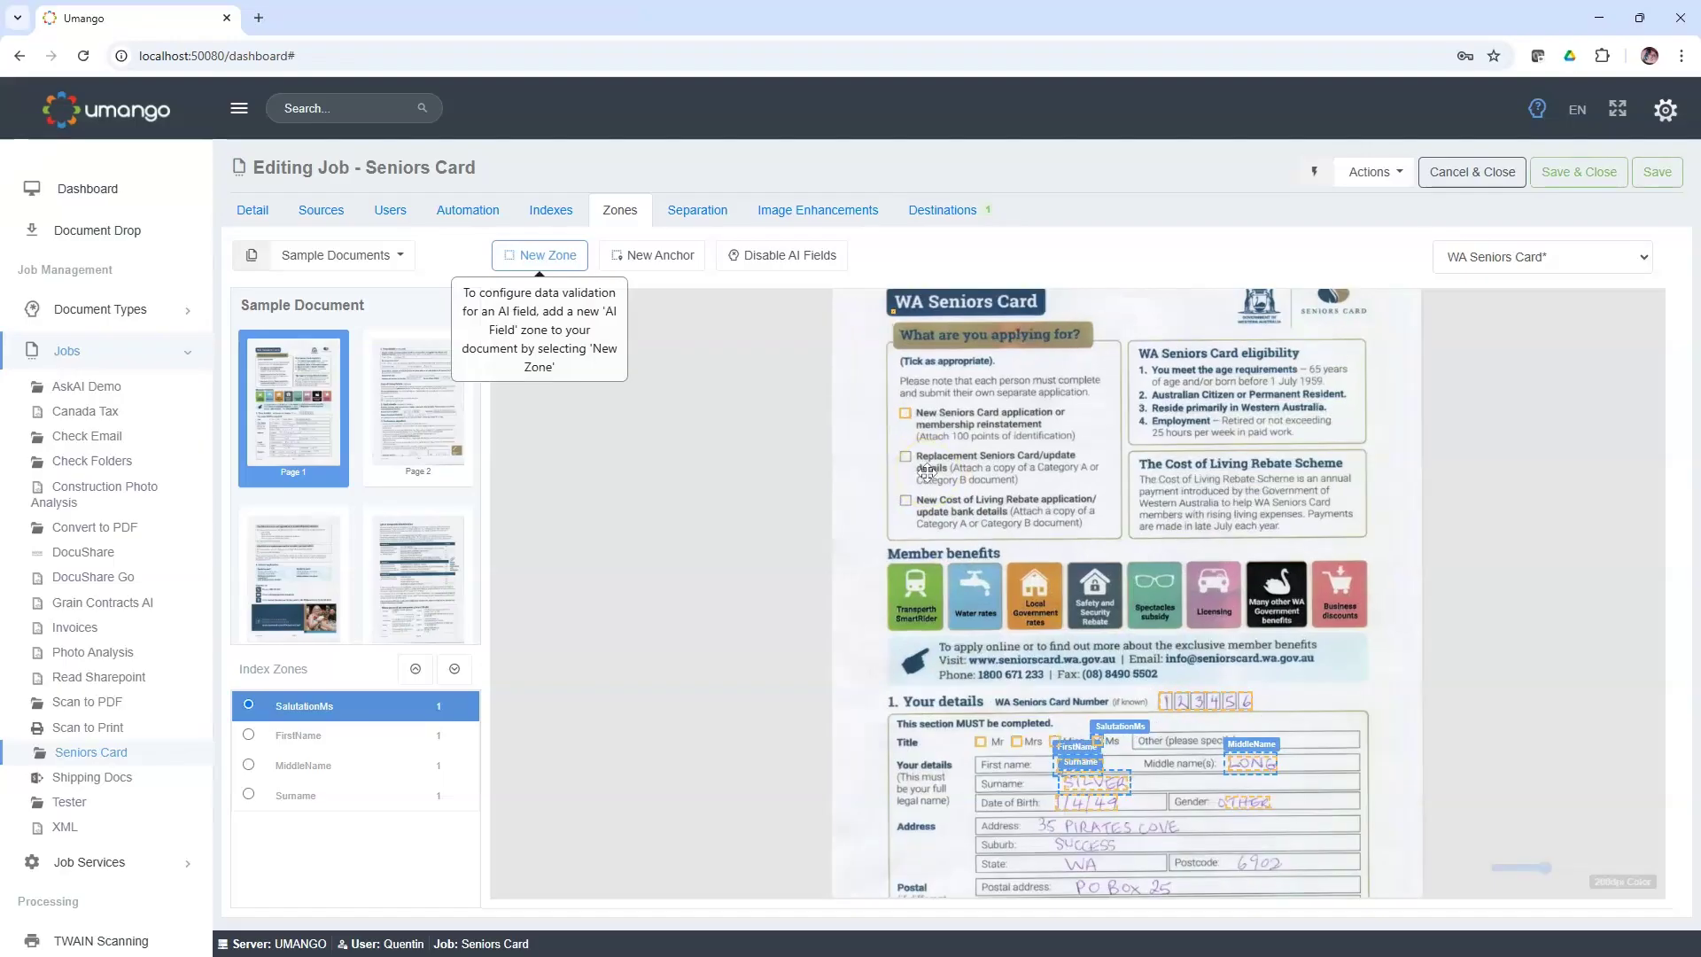
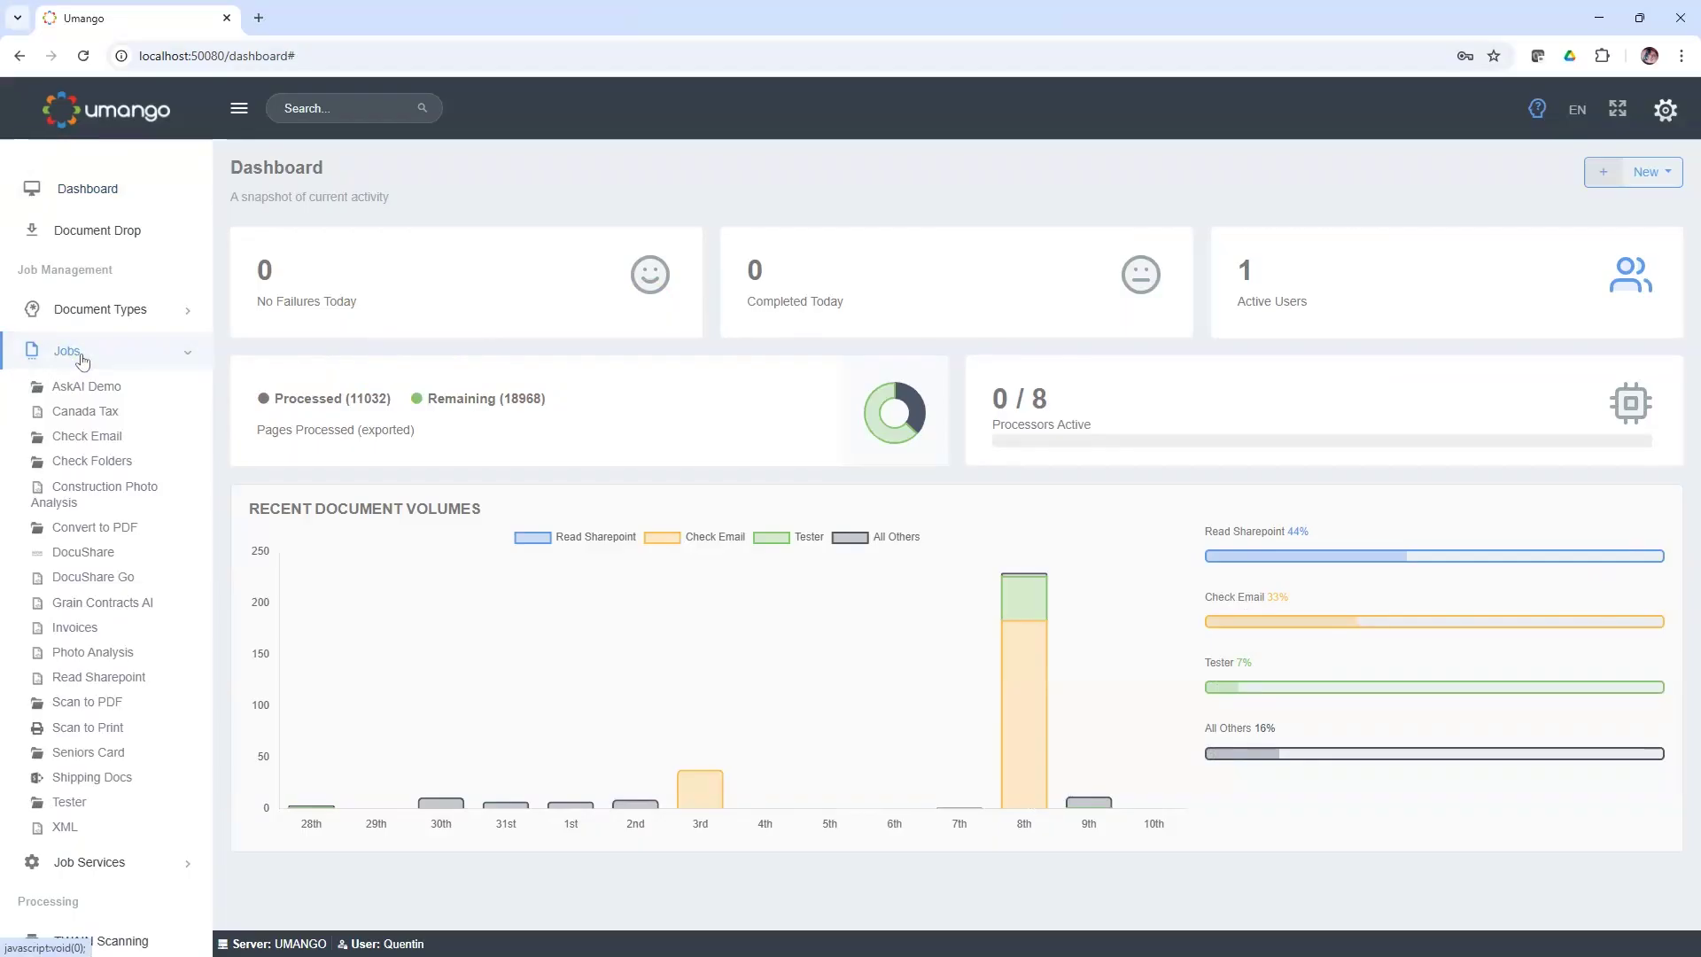
Step: Open the Read Sharepoint job's document sources and examine the SharePoint connector's source path, including its site, library and watched folder
{"action": "left_click", "coordinate": [106, 678]}
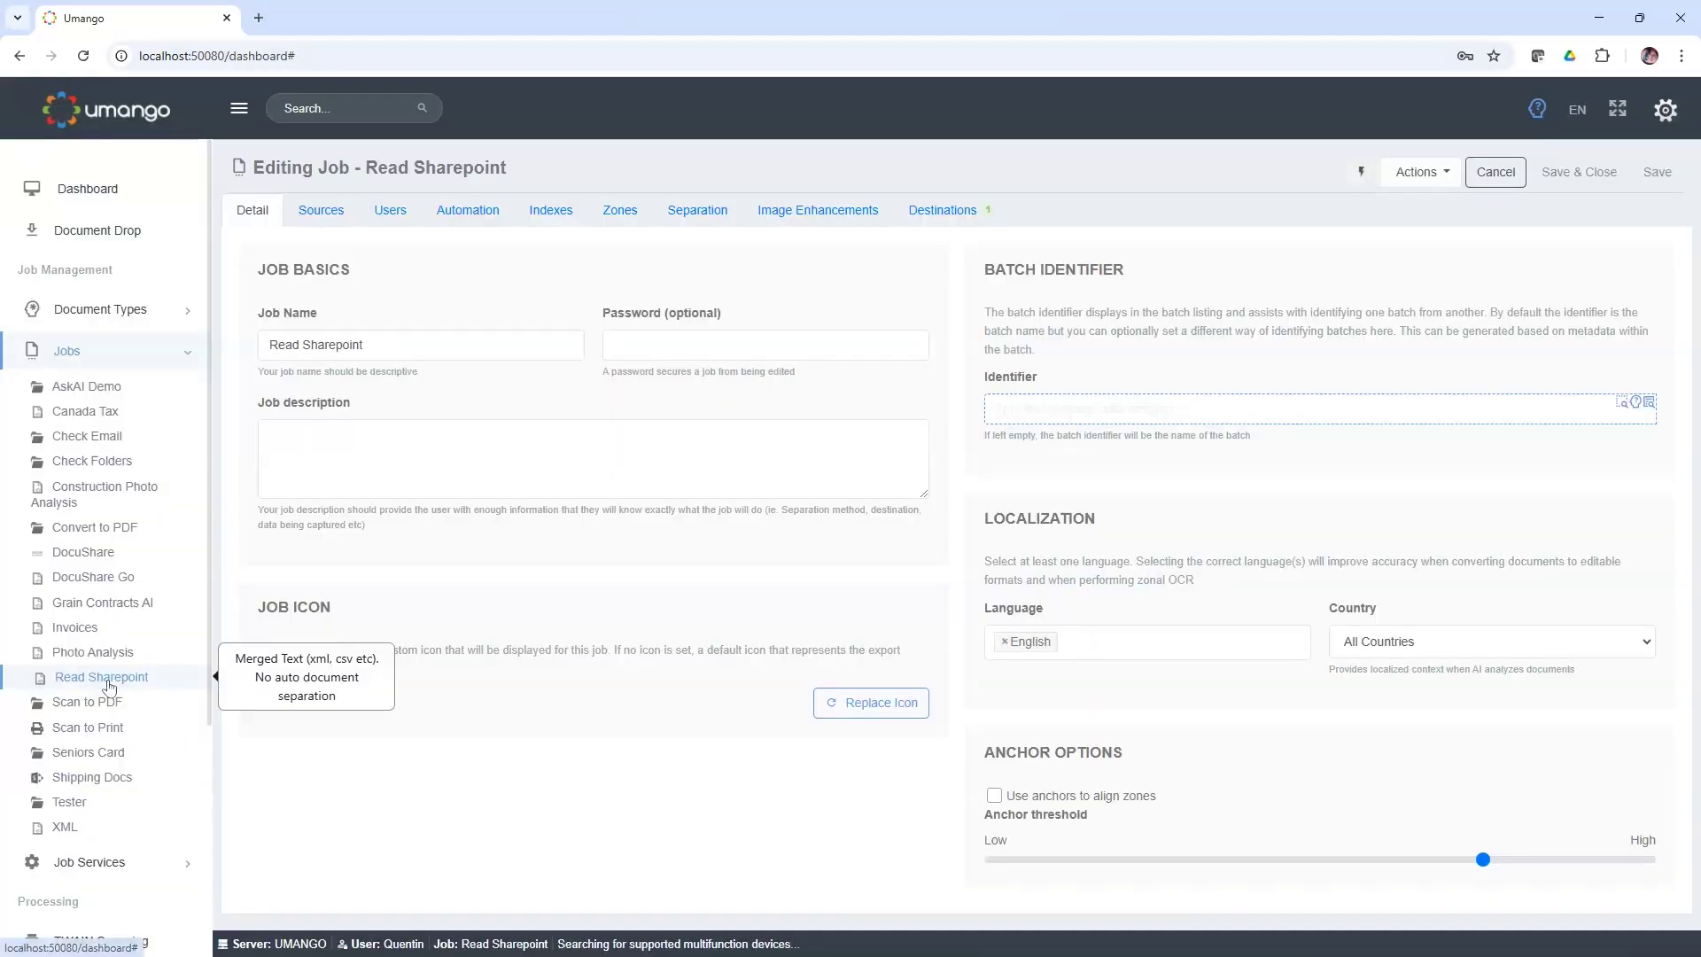
{"action": "left_click", "coordinate": [320, 210]}
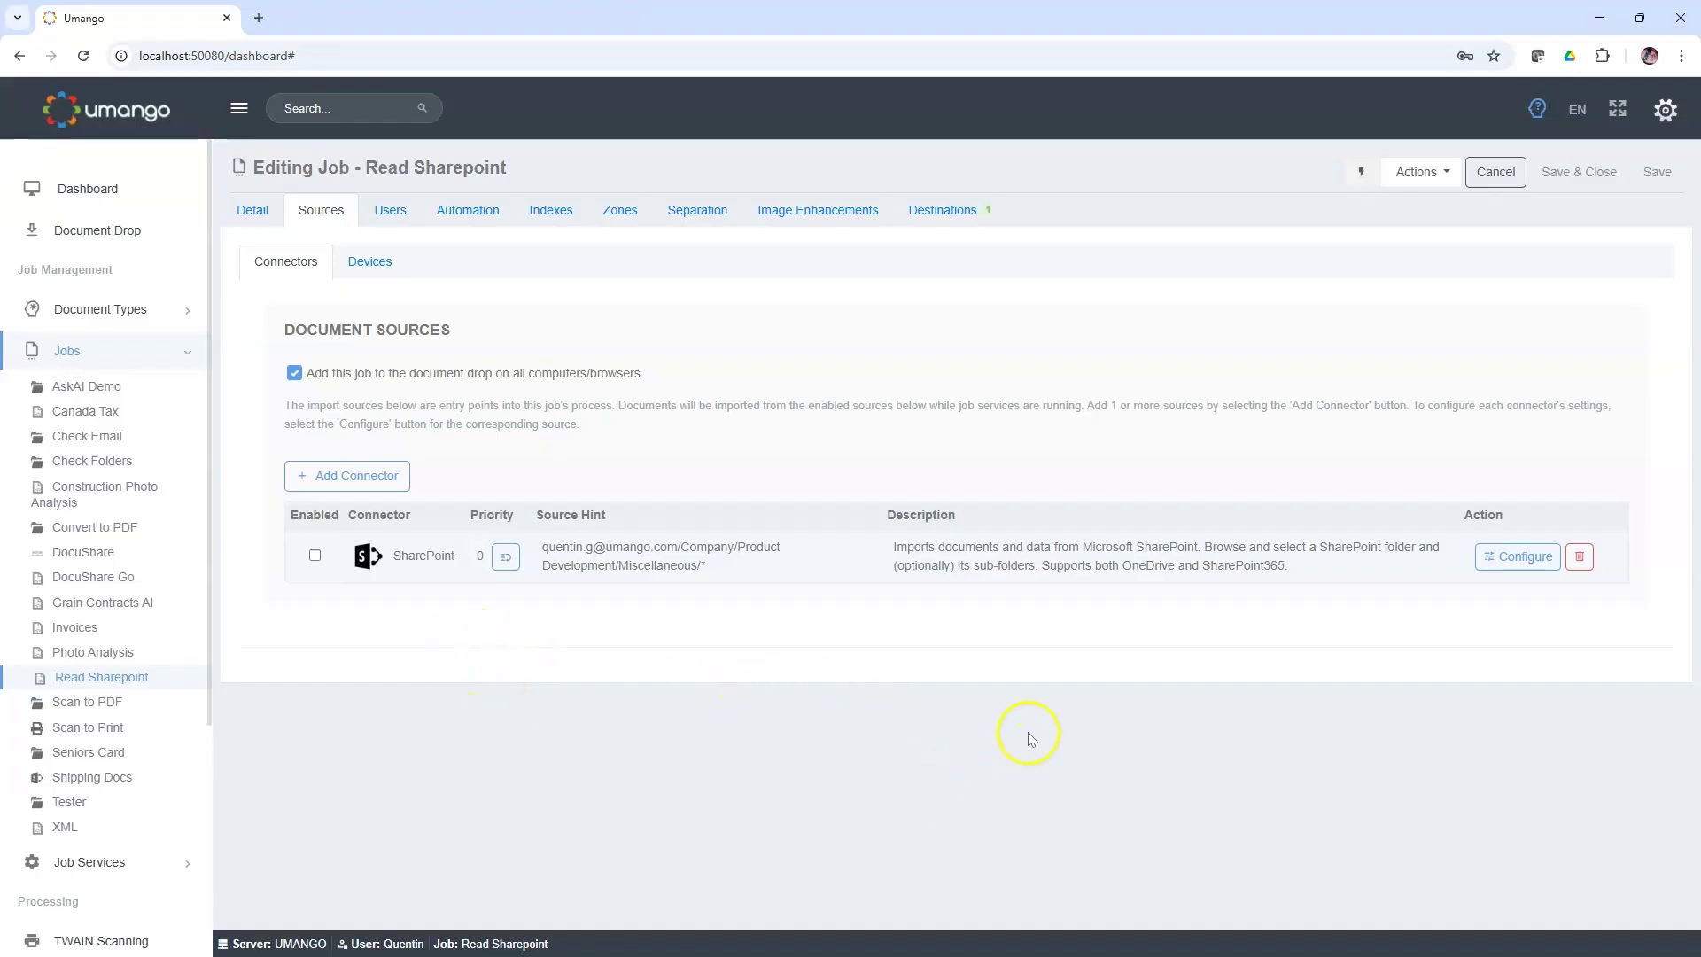
{"action": "left_click_drag", "start_coordinate": [540, 547], "coordinate": [720, 578]}
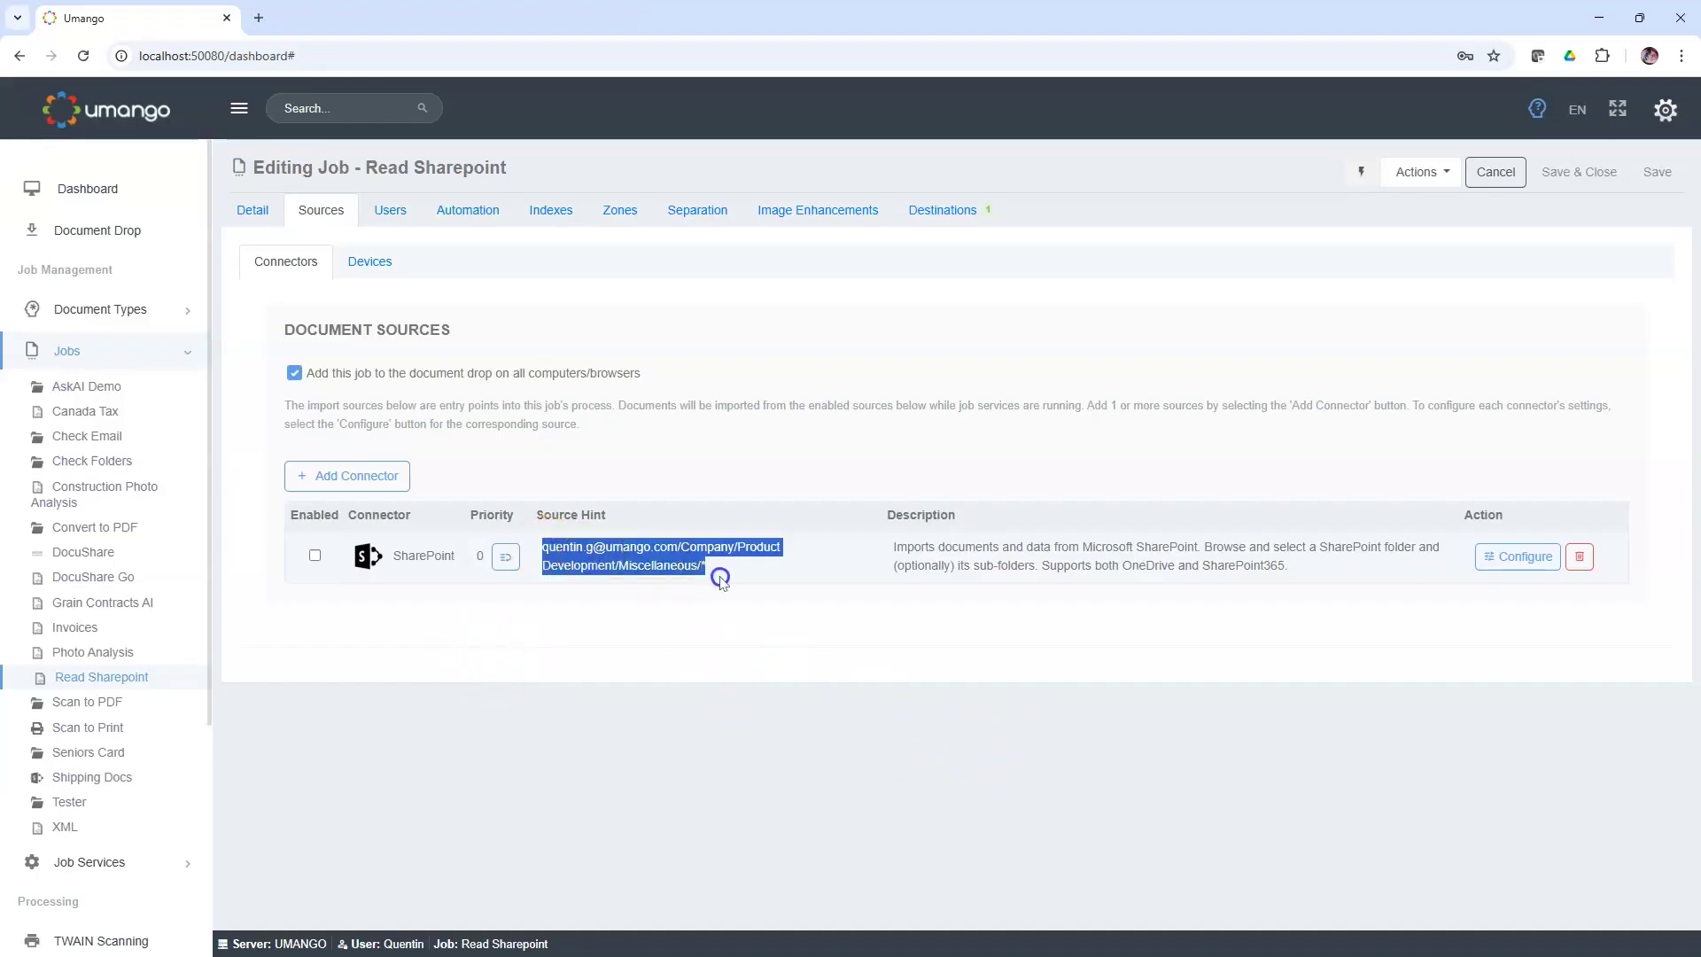
{"action": "left_click", "coordinate": [542, 550]}
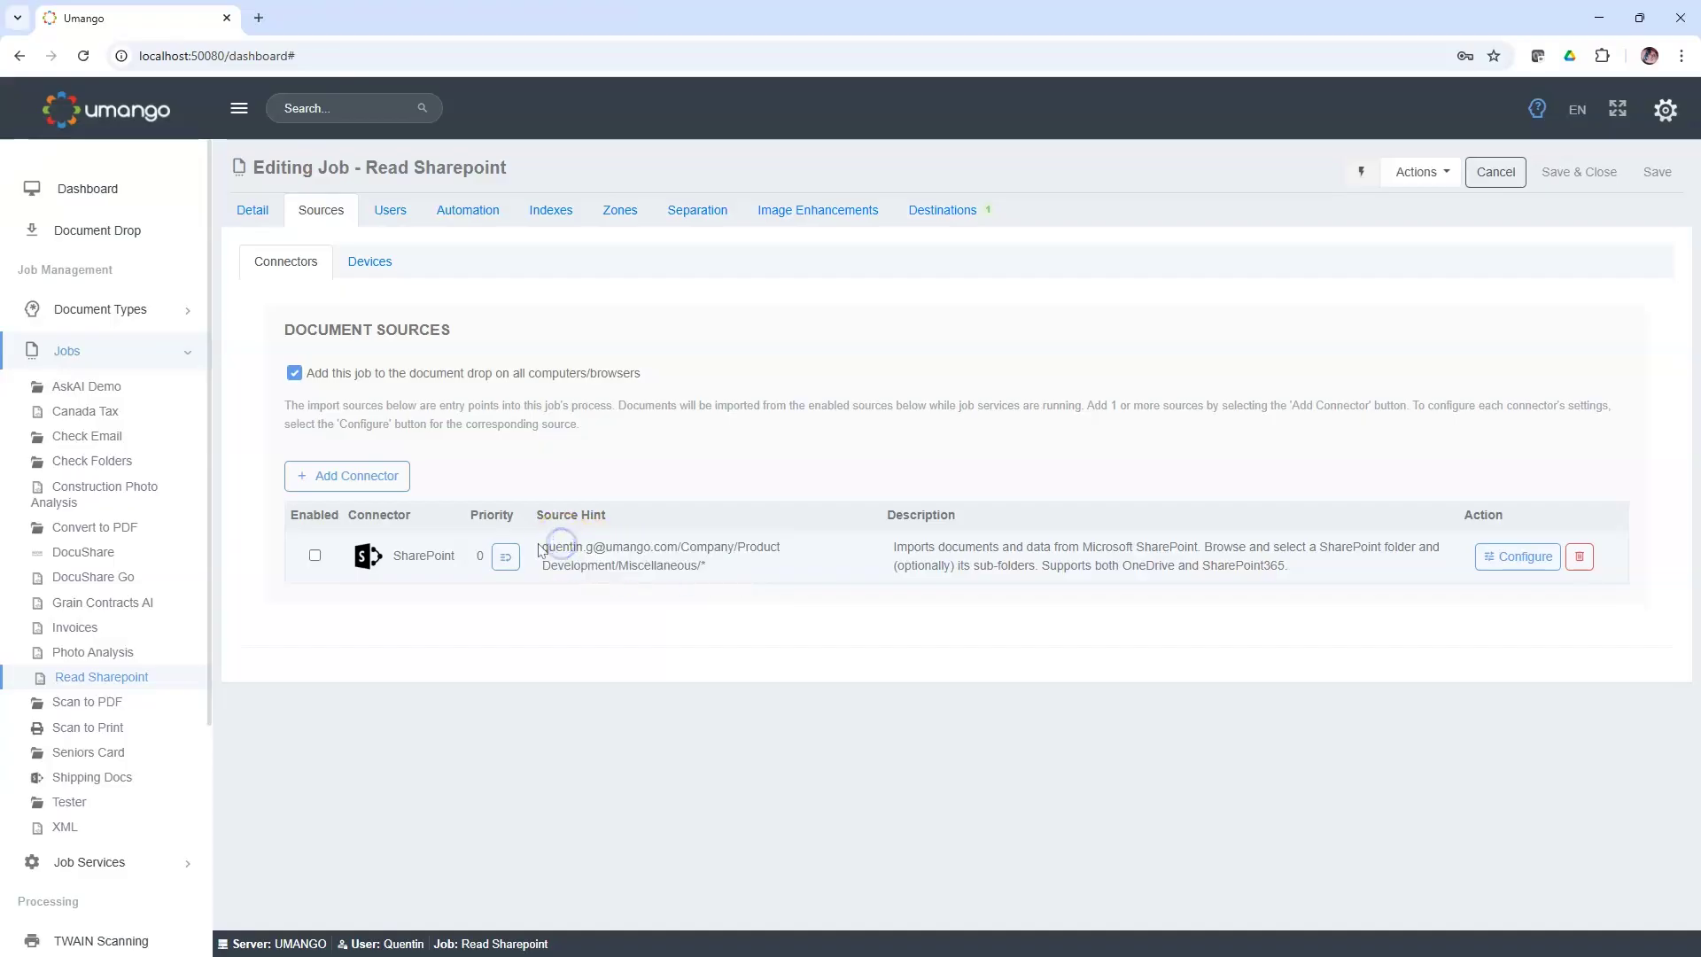
{"action": "left_click_drag", "start_coordinate": [546, 547], "coordinate": [611, 563]}
{"action": "left_click", "coordinate": [686, 547]}
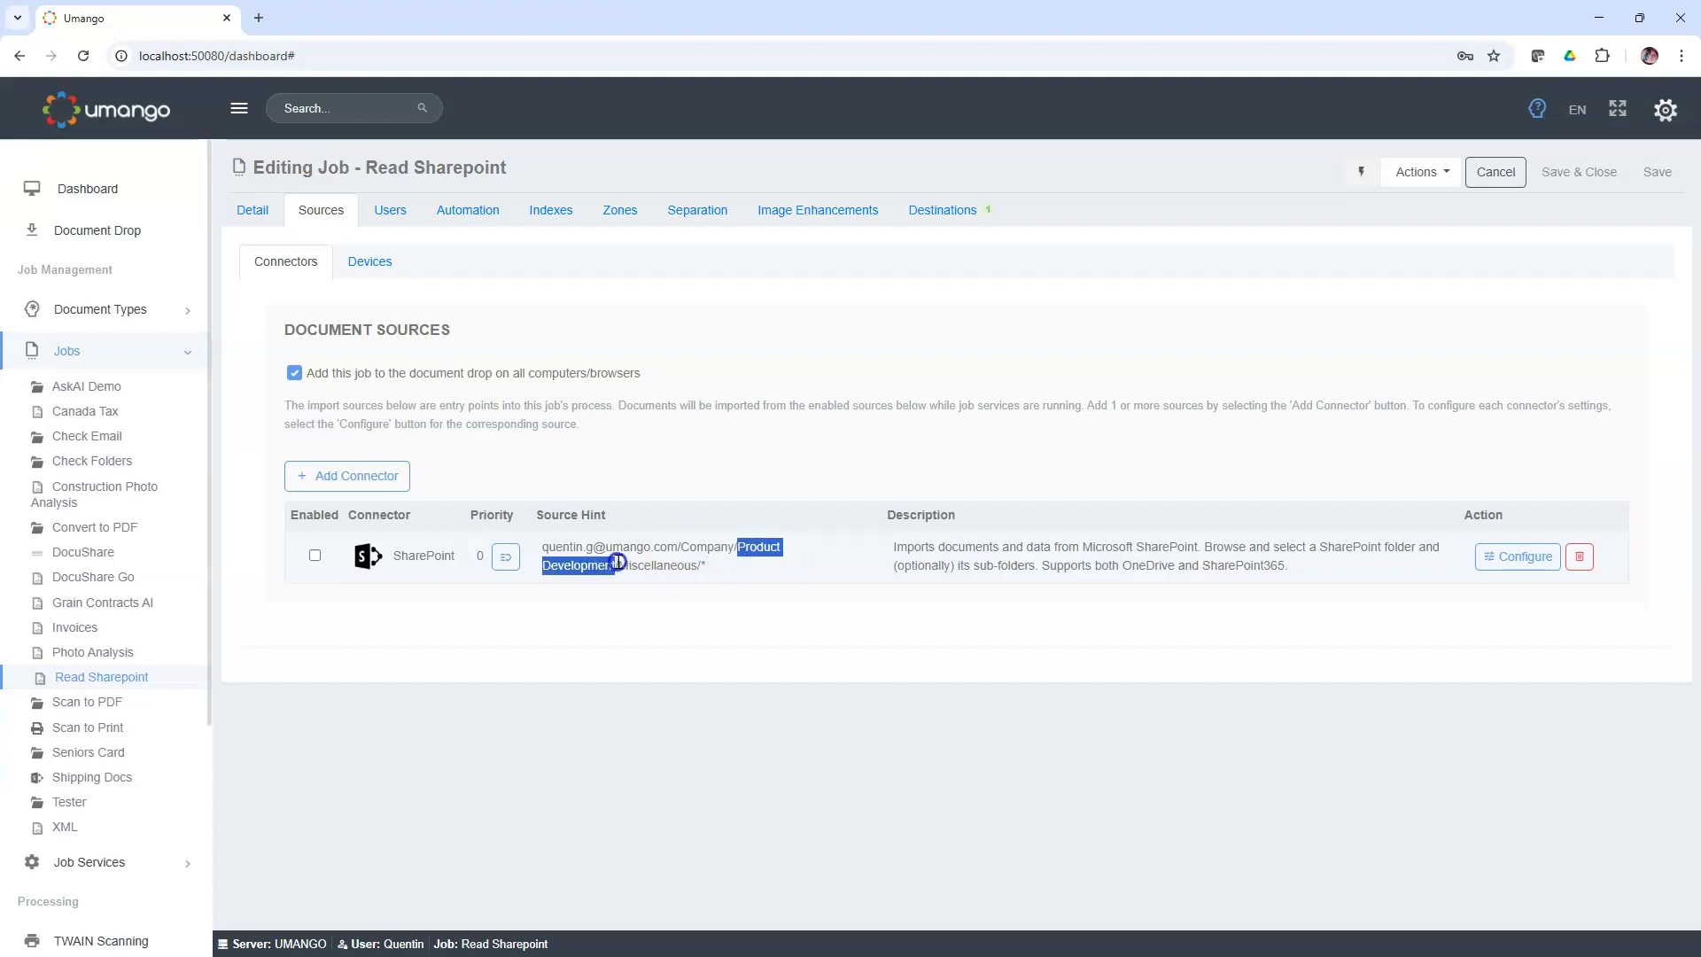
{"action": "left_click", "coordinate": [737, 588]}
{"action": "left_click_drag", "start_coordinate": [630, 562], "coordinate": [708, 572]}
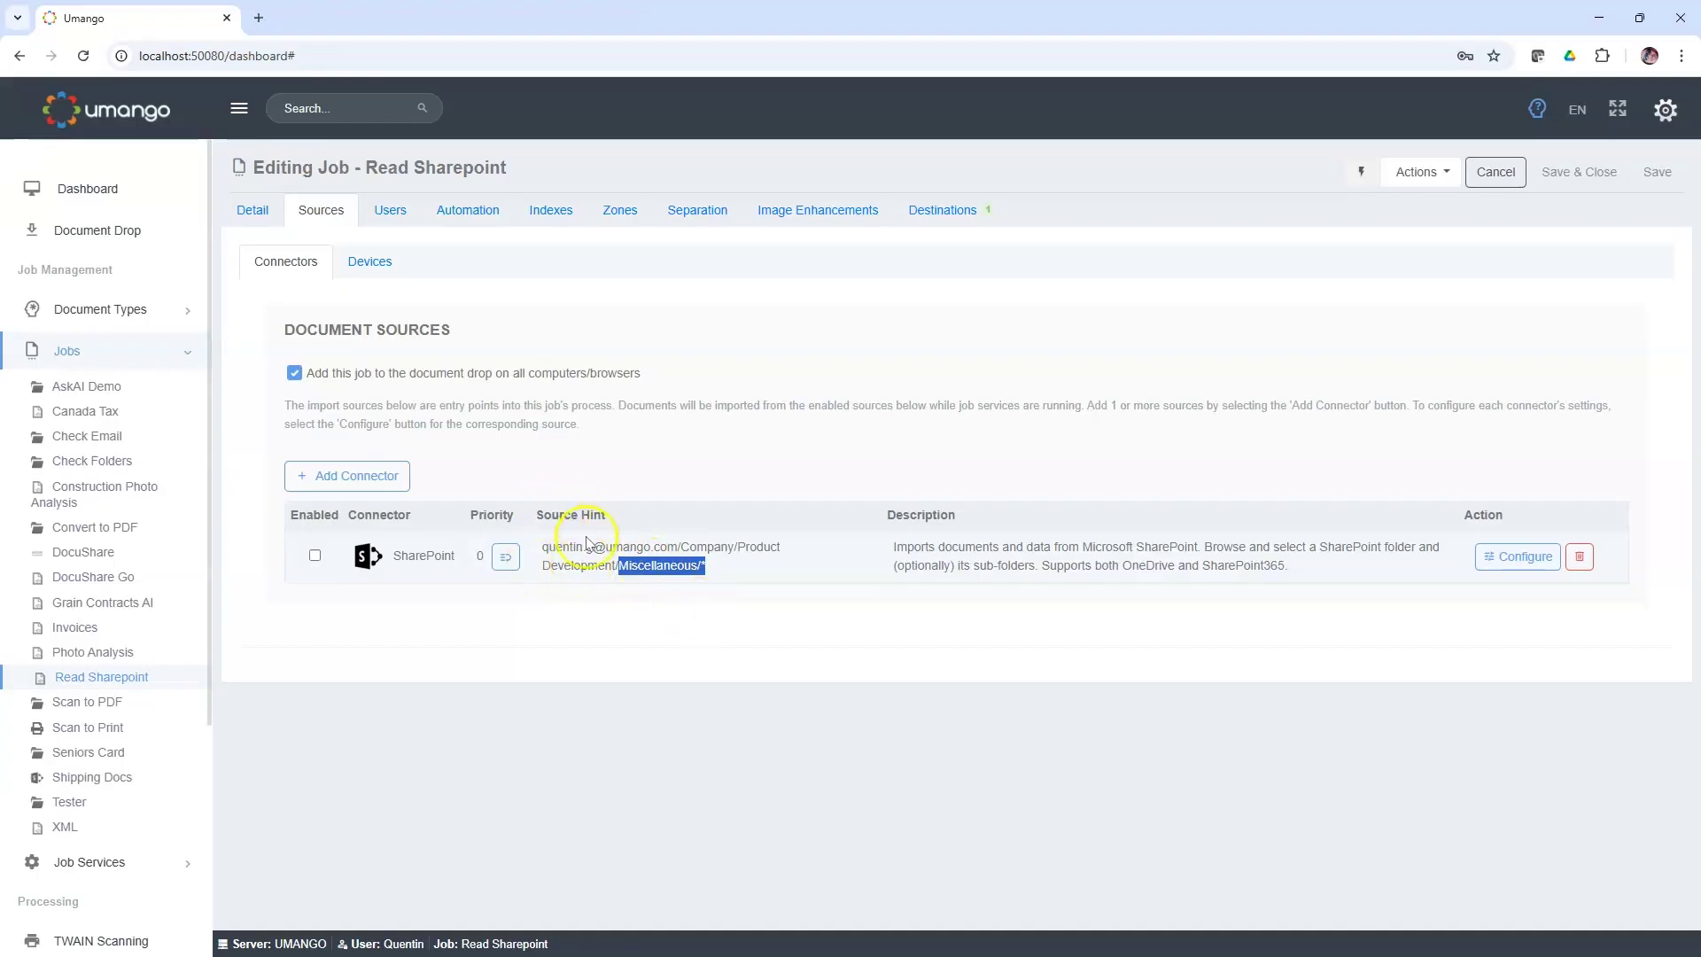
Step: Open the SharePoint connector's configuration and review its account, watched folder and post-processing options, leaving the action on Don't do anything
{"action": "left_click", "coordinate": [1513, 556]}
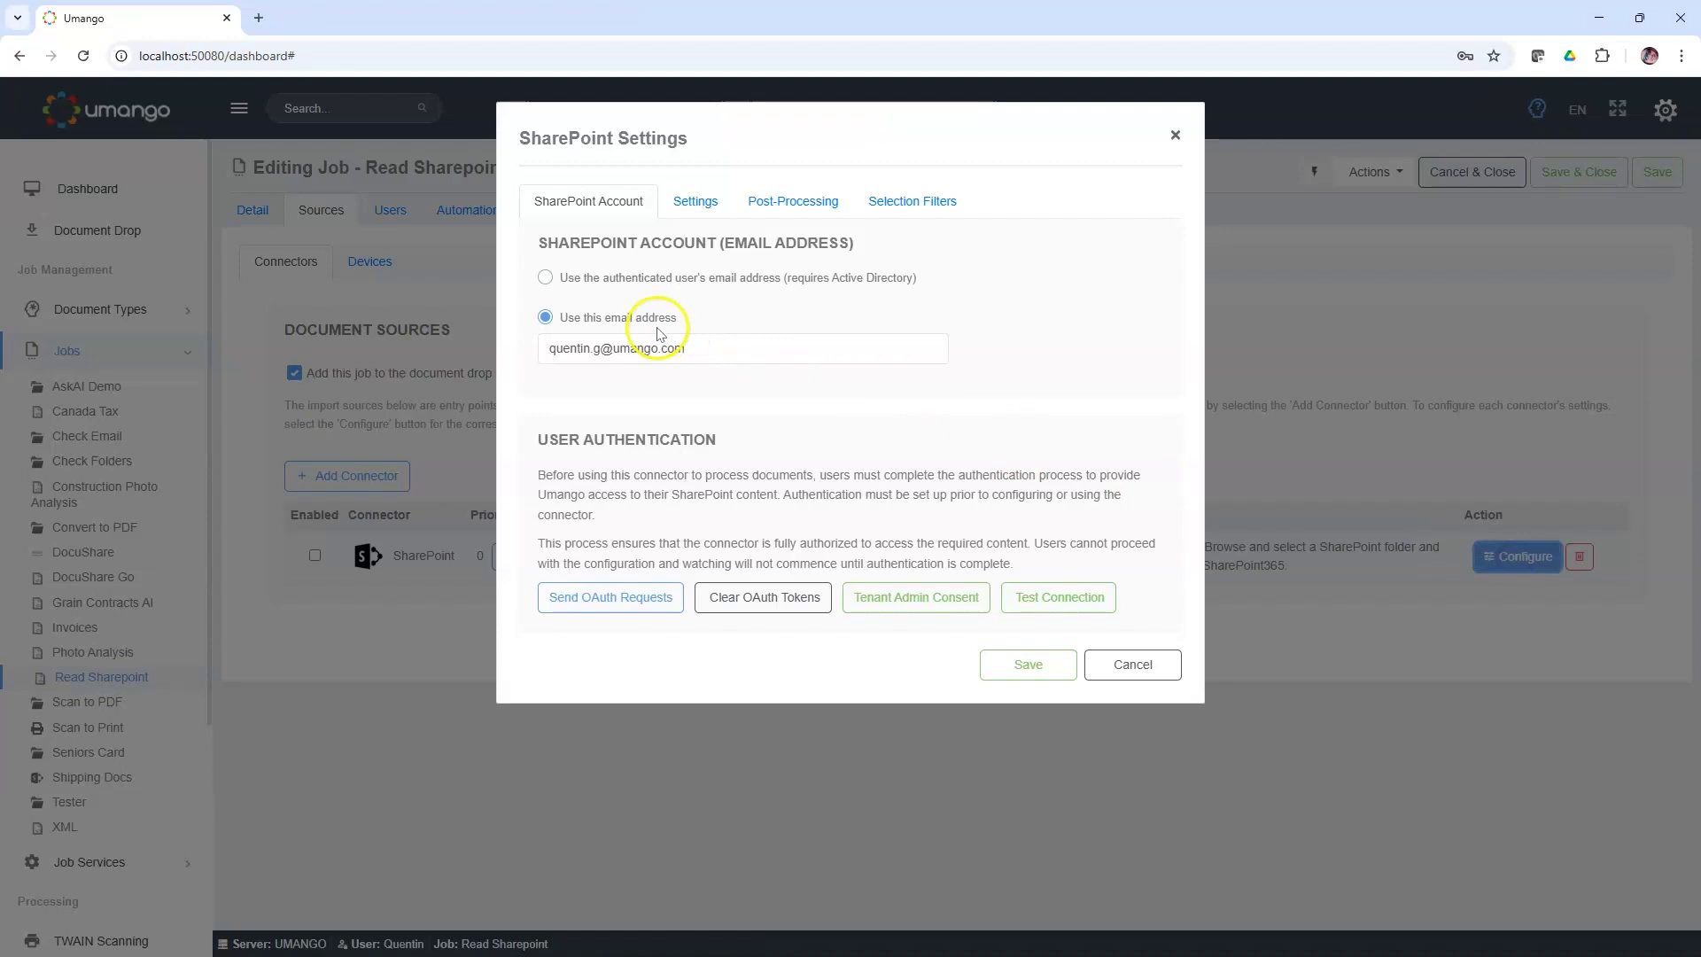
{"action": "left_click", "coordinate": [684, 210]}
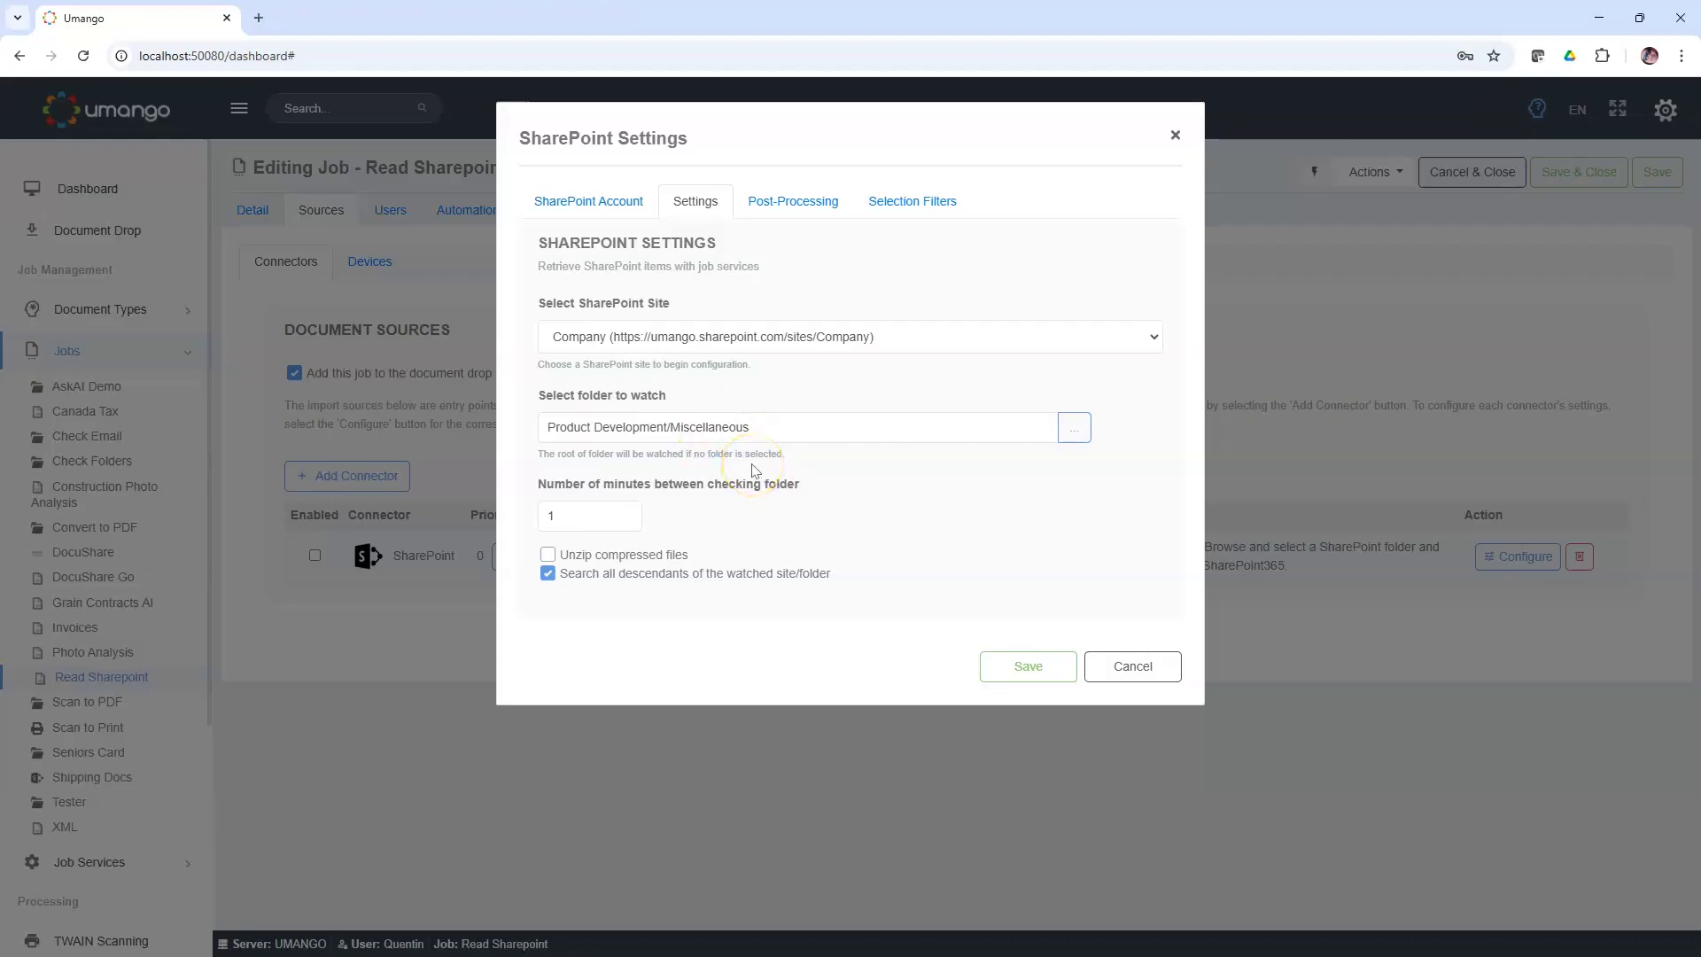
{"action": "left_click", "coordinate": [787, 206]}
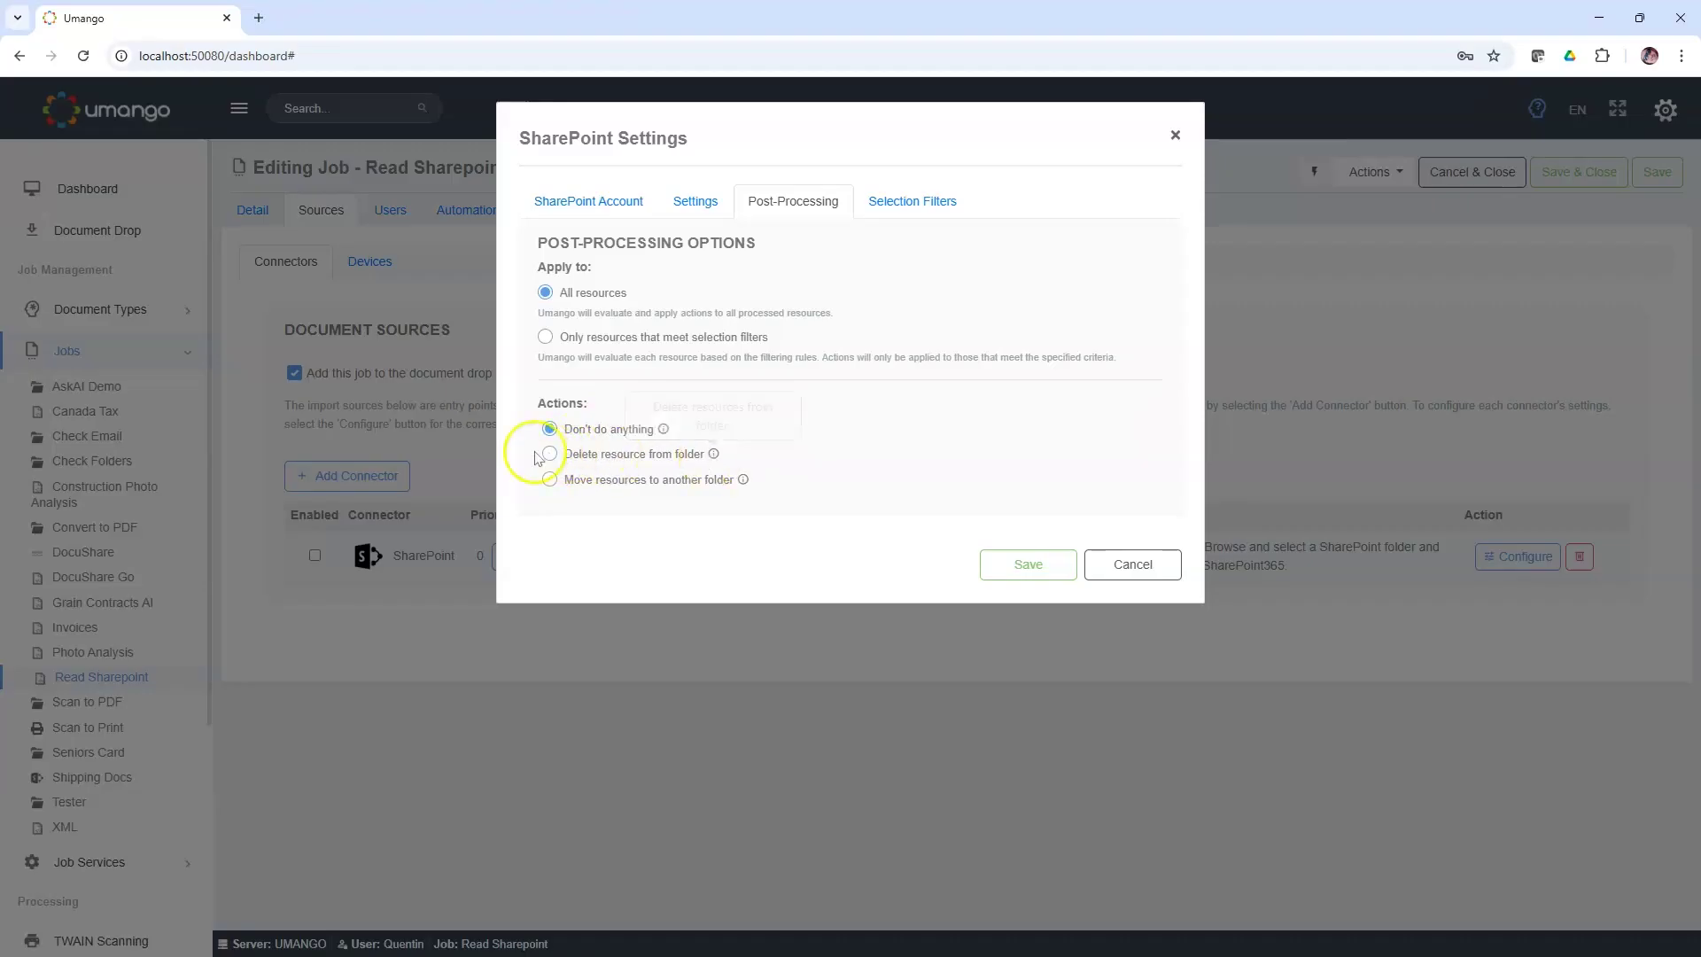
{"action": "left_click", "coordinate": [550, 480]}
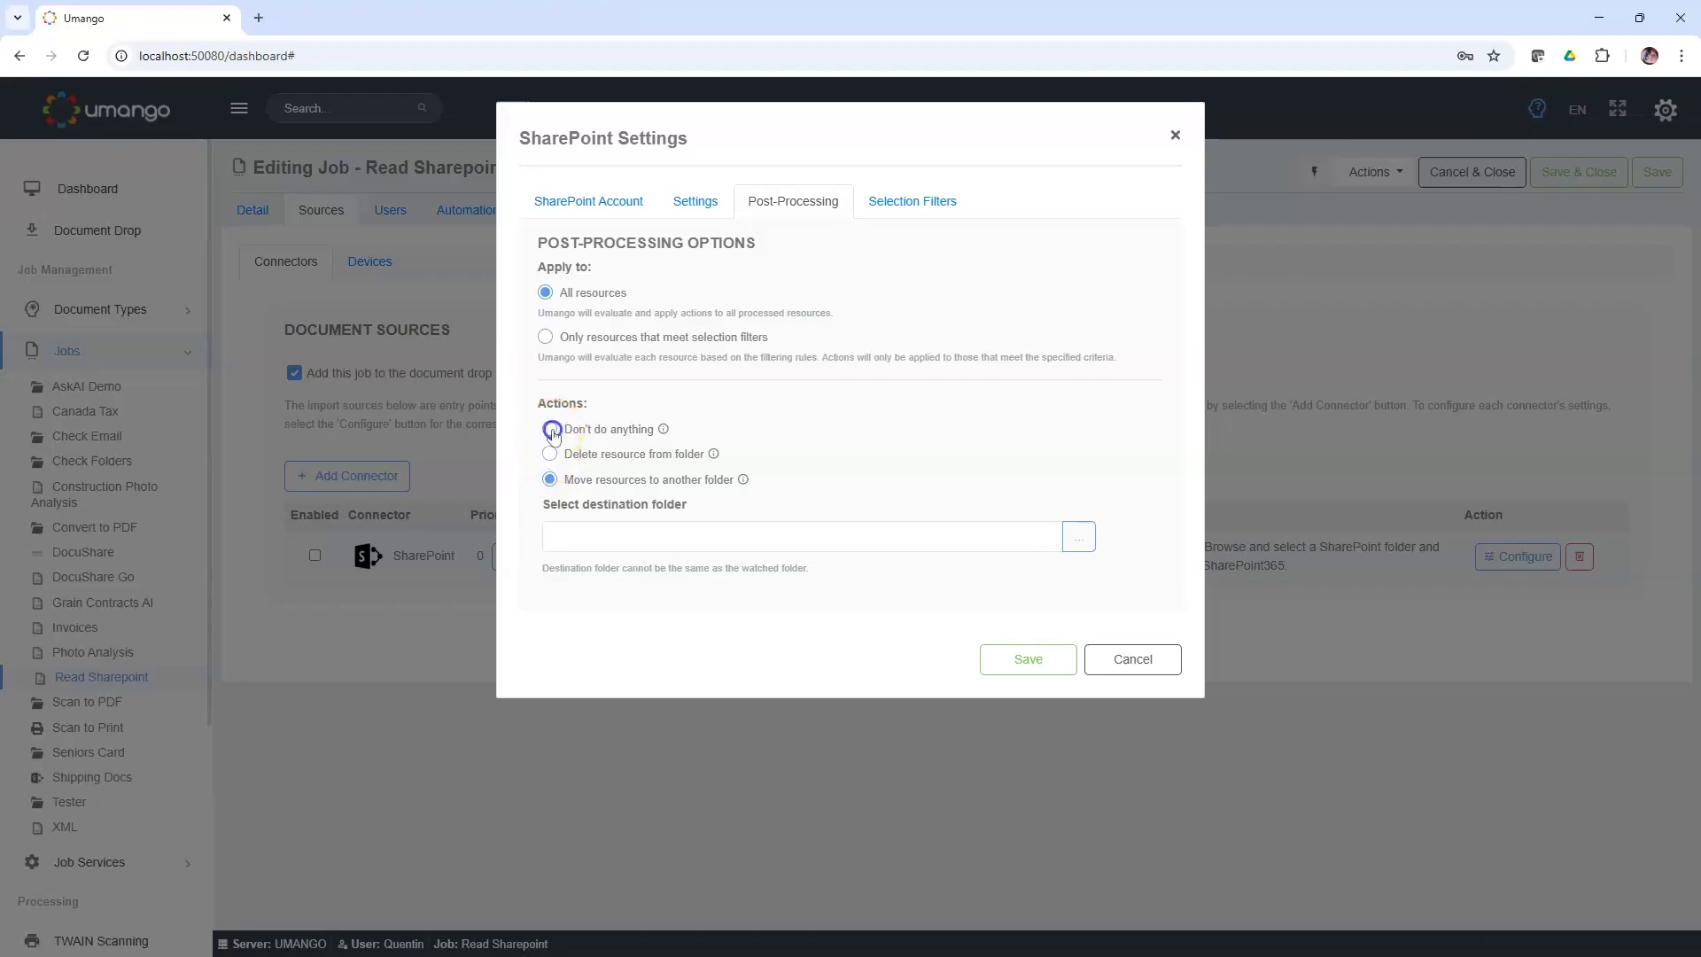
{"action": "left_click", "coordinate": [550, 429]}
Step: Review the connector's selection filters for file type, file name and author, and close the SharePoint settings without saving
{"action": "left_click", "coordinate": [878, 211]}
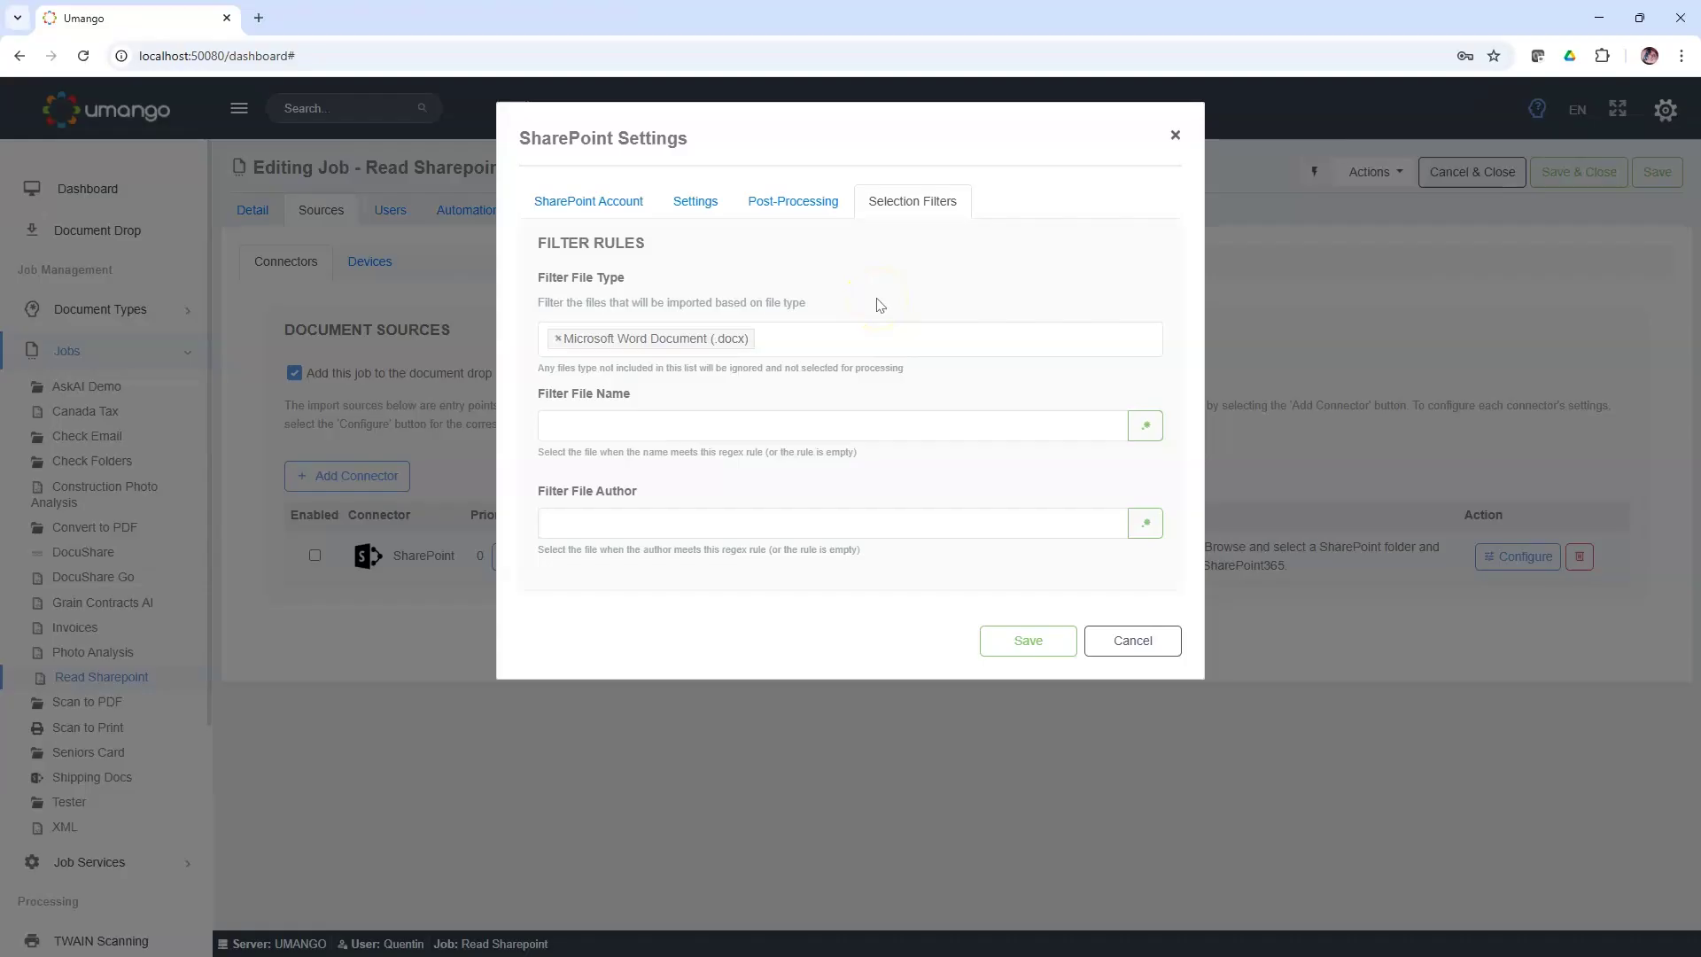
{"action": "left_click", "coordinate": [798, 340]}
{"action": "mouse_move", "coordinate": [1155, 385]}
{"action": "left_mouse_down"}
{"action": "mouse_move", "coordinate": [1165, 531]}
{"action": "mouse_move", "coordinate": [1154, 357]}
{"action": "left_mouse_up"}
{"action": "left_click", "coordinate": [992, 285]}
{"action": "left_click", "coordinate": [638, 431]}
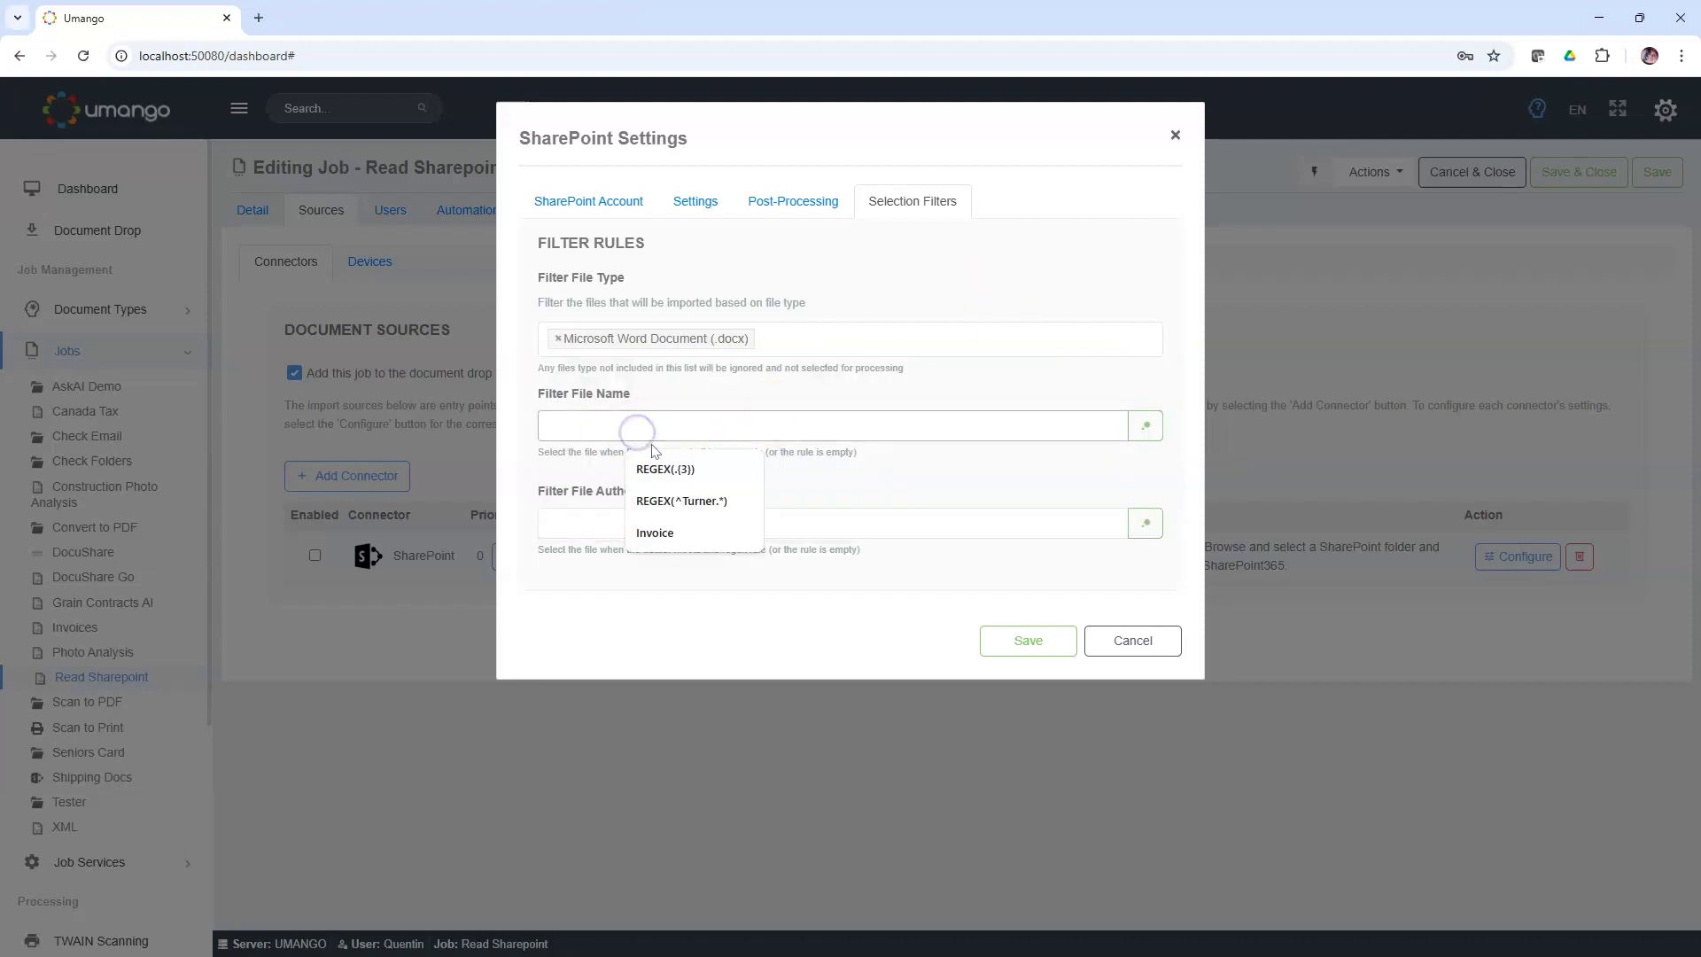
{"action": "left_click", "coordinate": [600, 595]}
{"action": "left_click", "coordinate": [558, 536]}
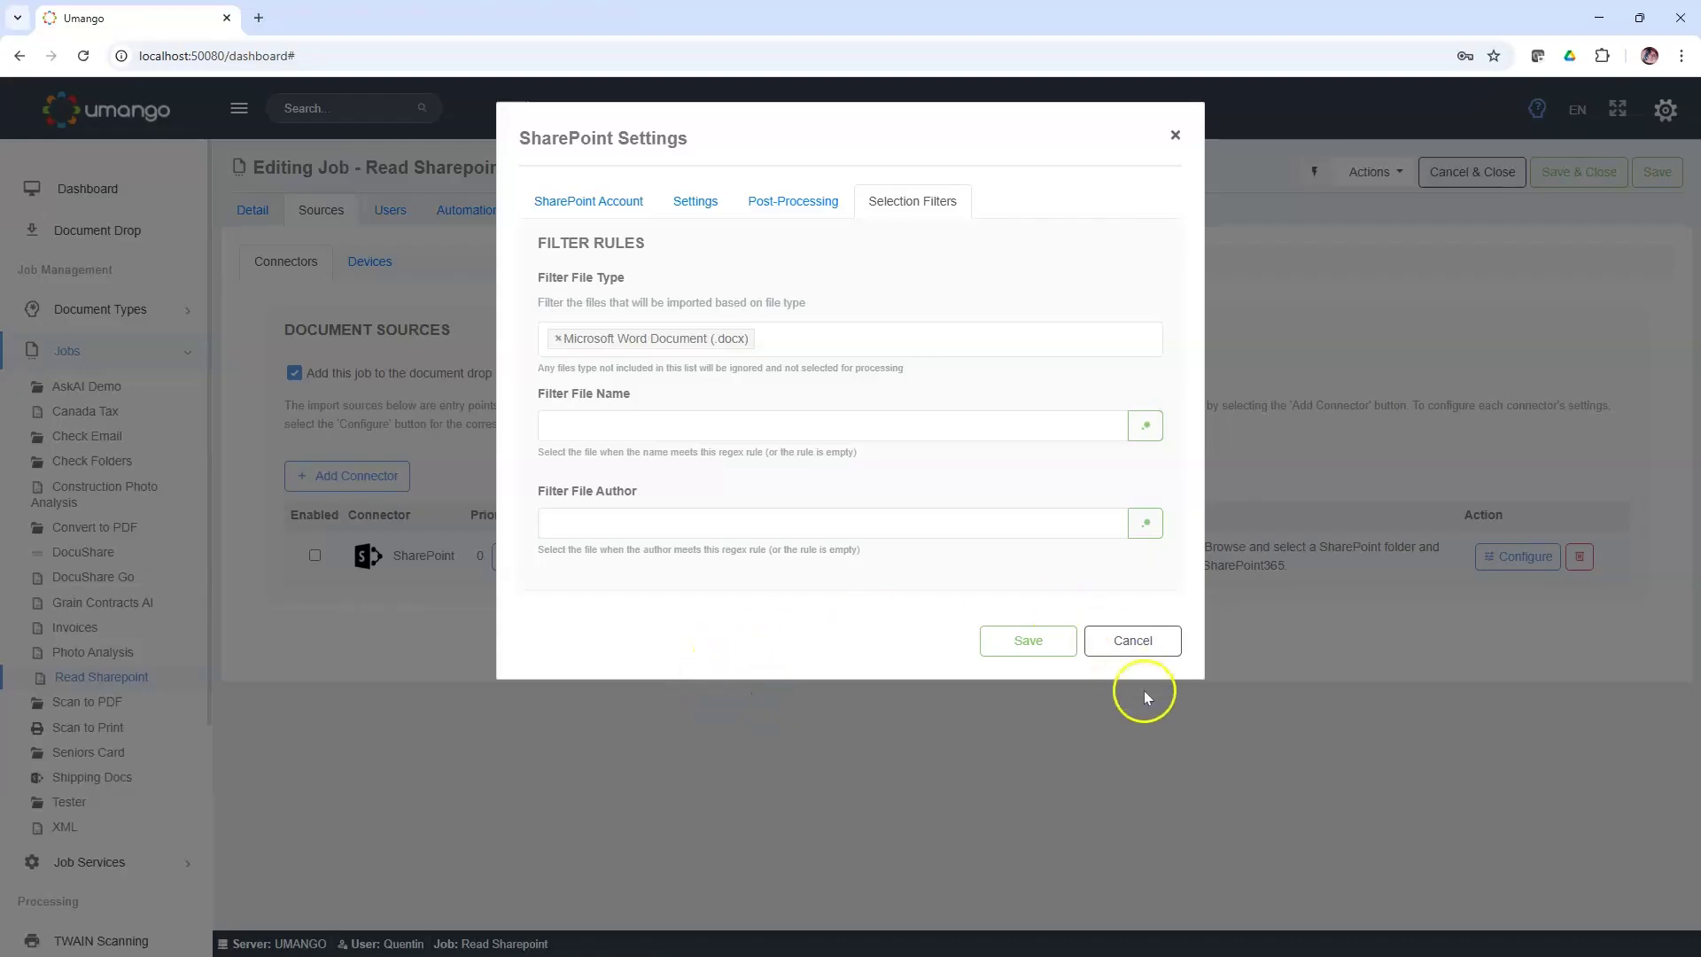
{"action": "left_click", "coordinate": [1136, 640]}
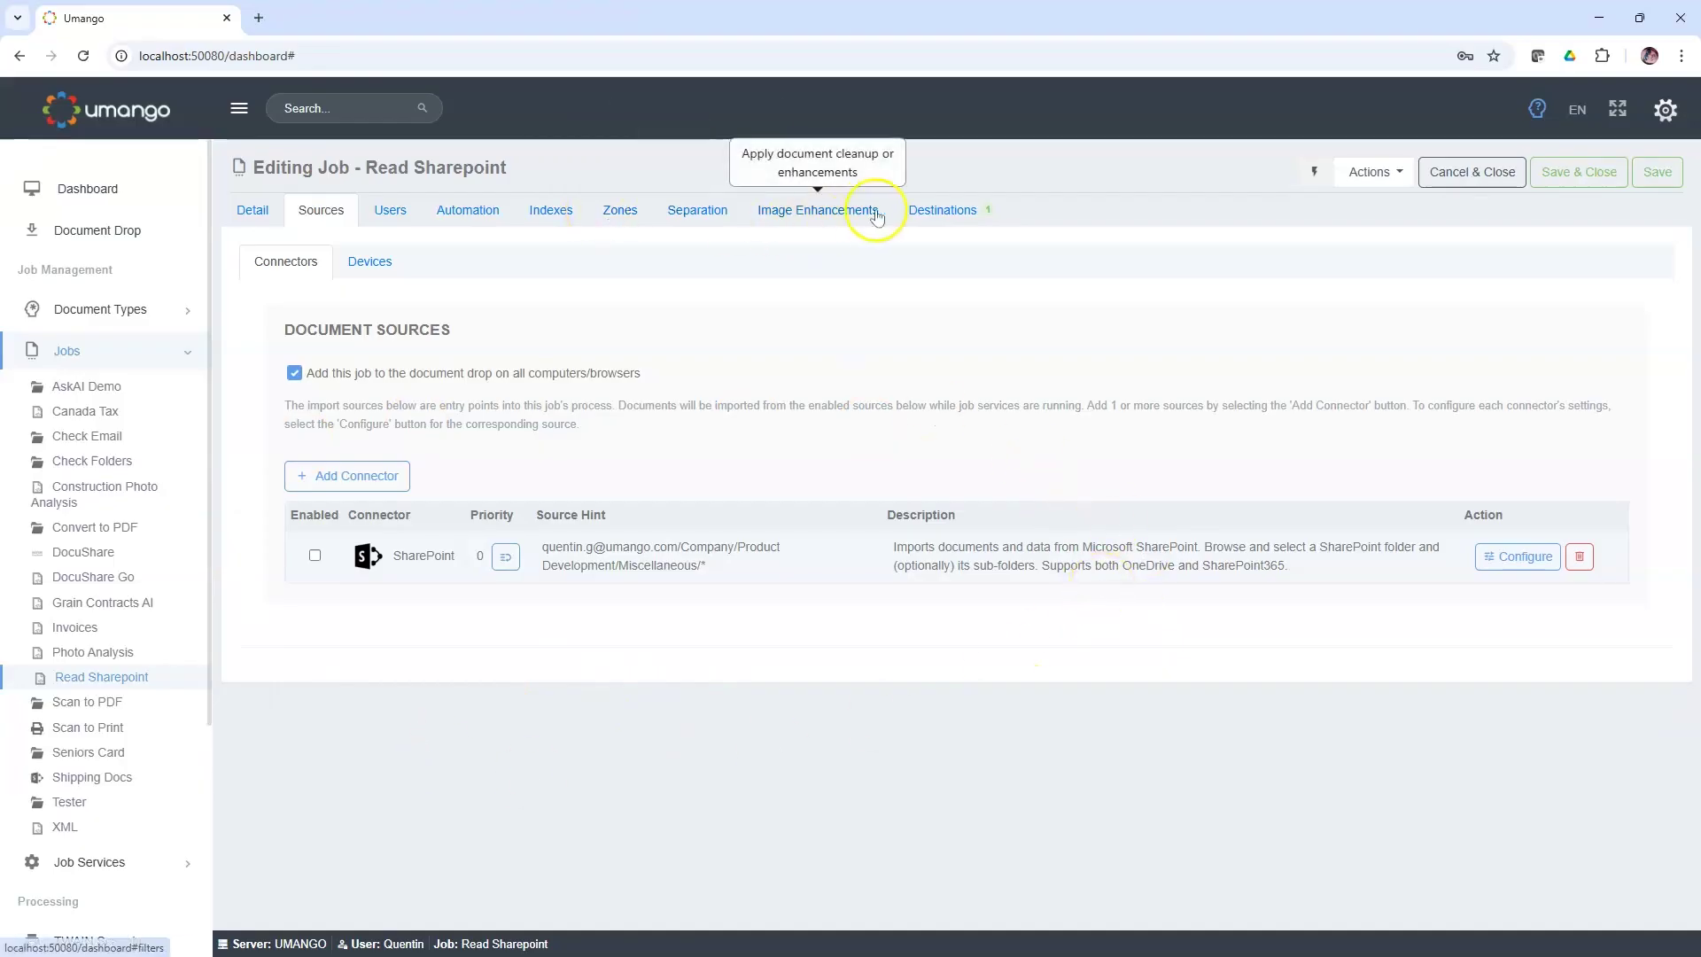
Step: Open the job's Merged Text export destination configuration and show the body text of its text document
{"action": "left_click", "coordinate": [930, 210]}
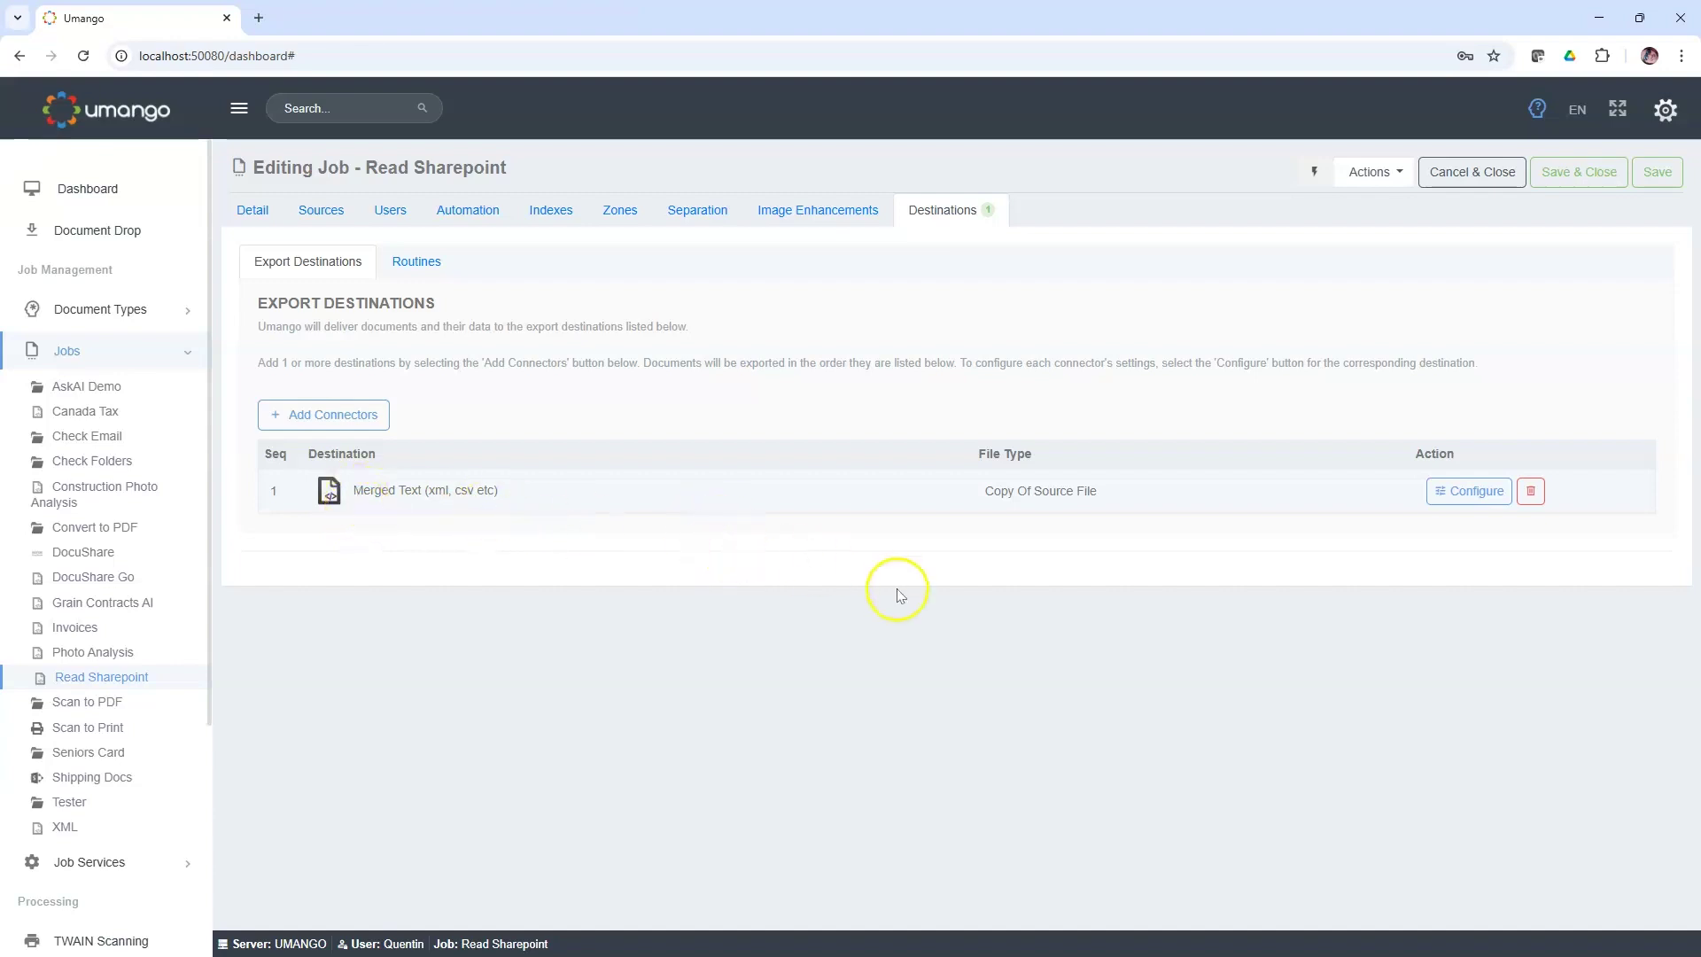
{"action": "left_click", "coordinate": [1466, 491]}
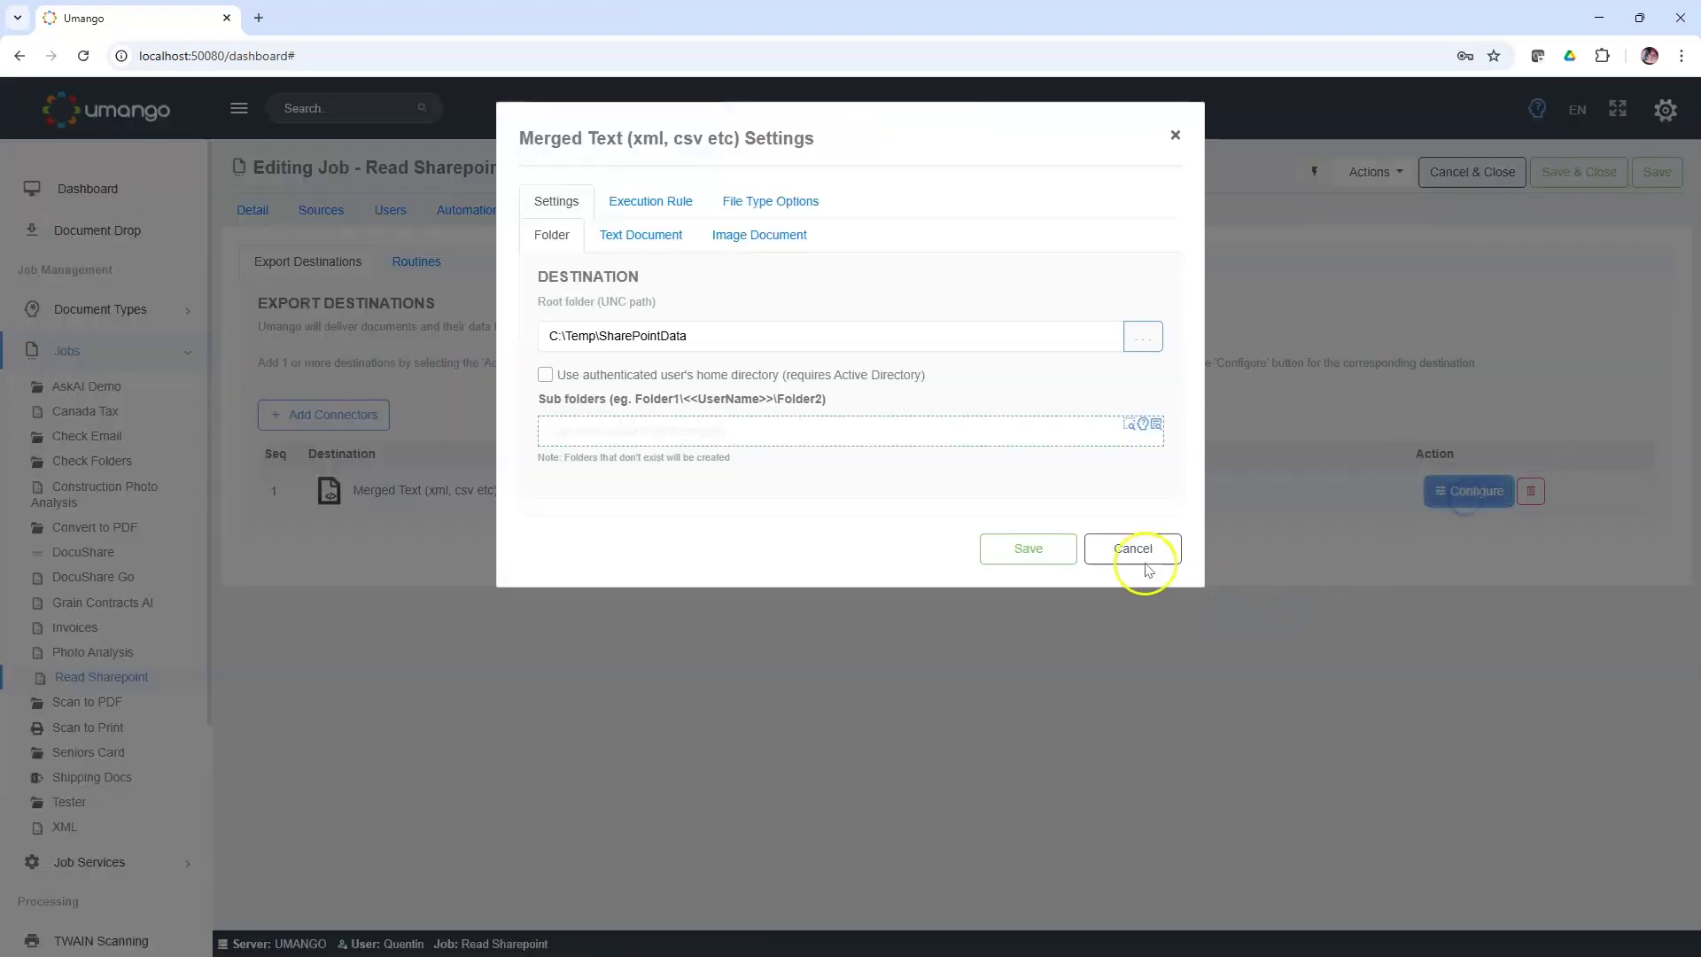
{"action": "left_click", "coordinate": [648, 245]}
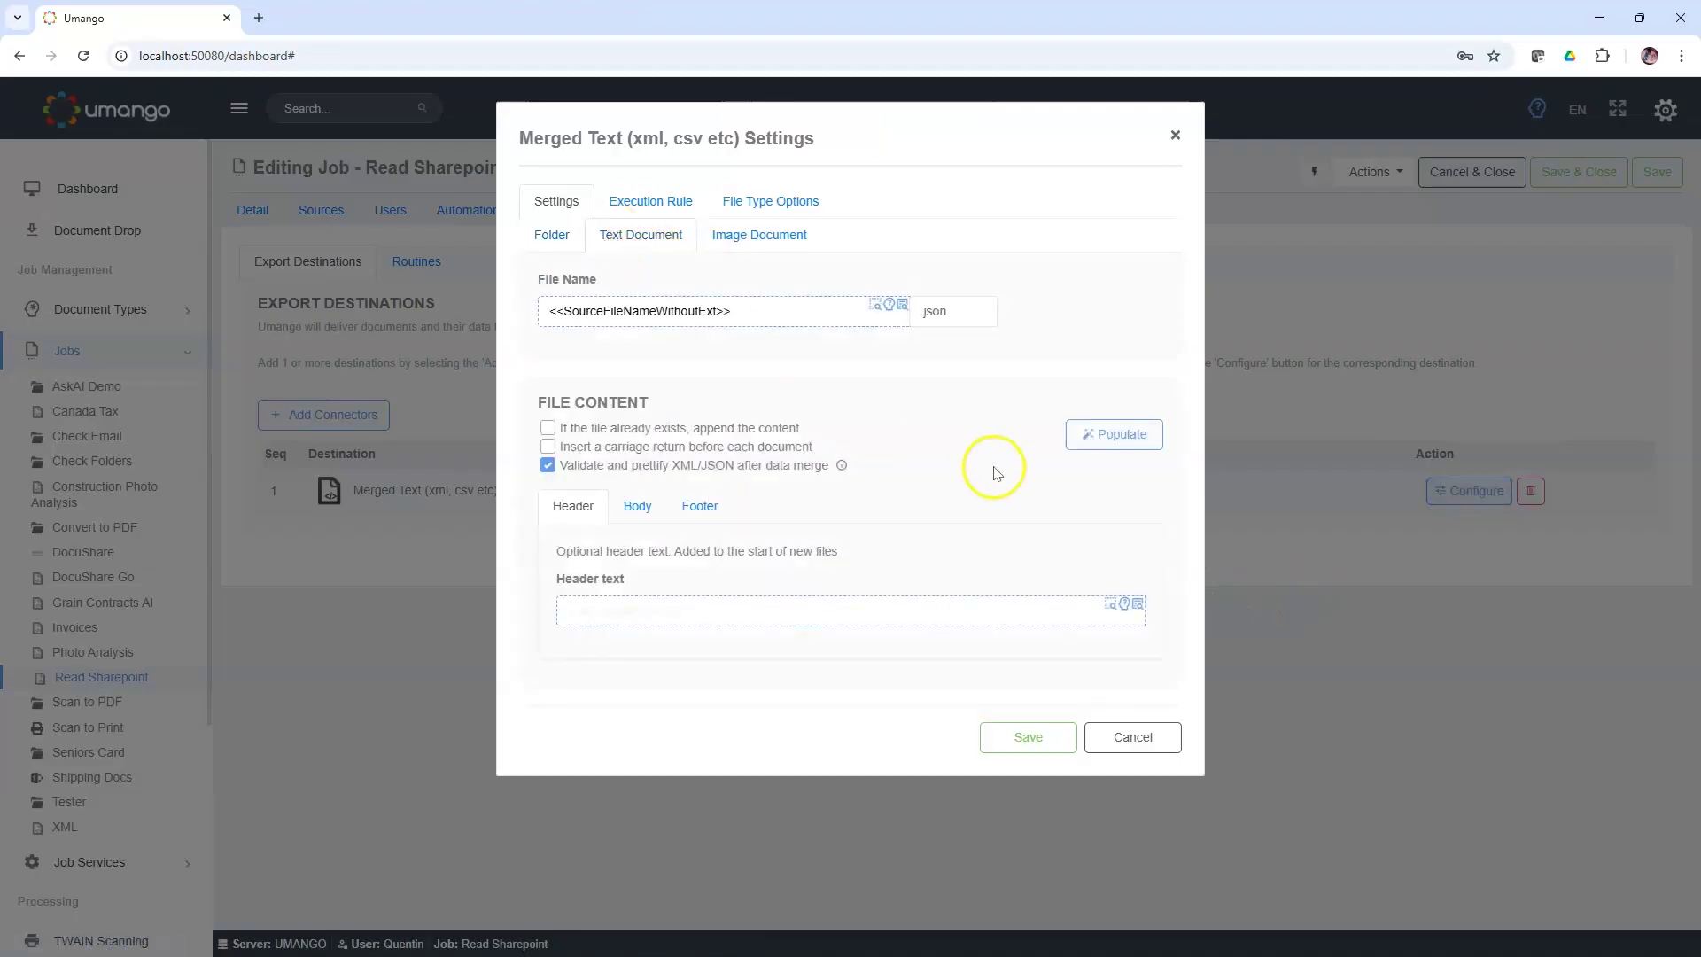
{"action": "left_click", "coordinate": [633, 523]}
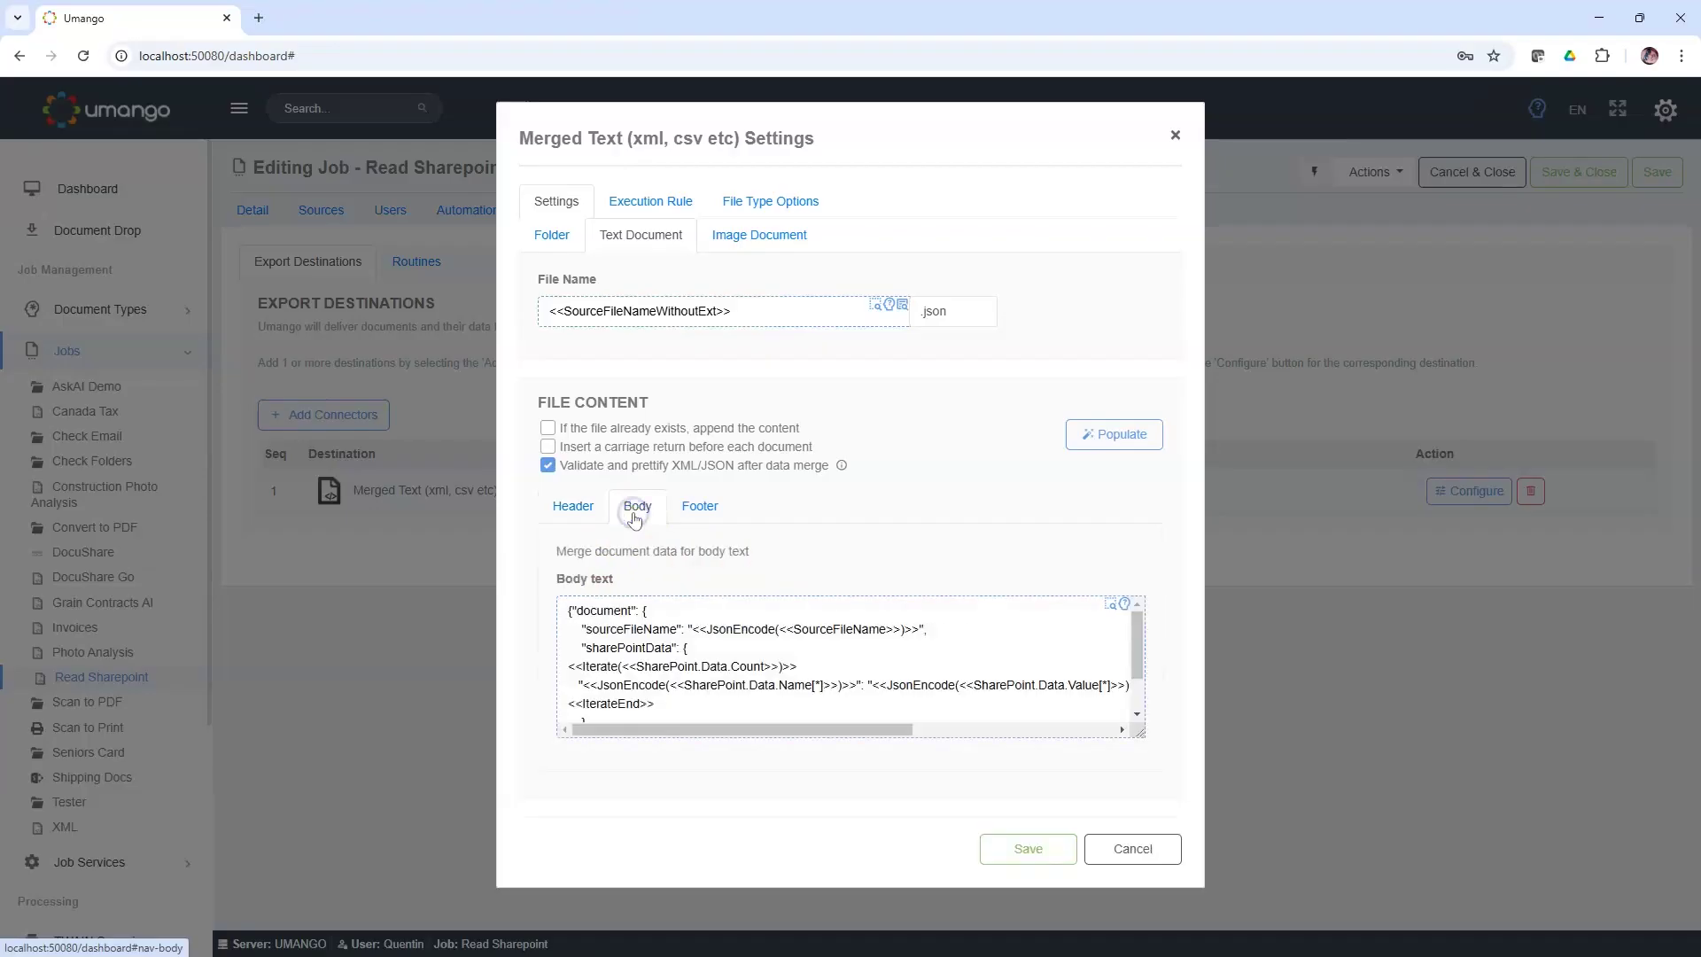
Step: Clear the text document's body and regenerate its JSON content with the Populate function
{"action": "left_click", "coordinate": [900, 644]}
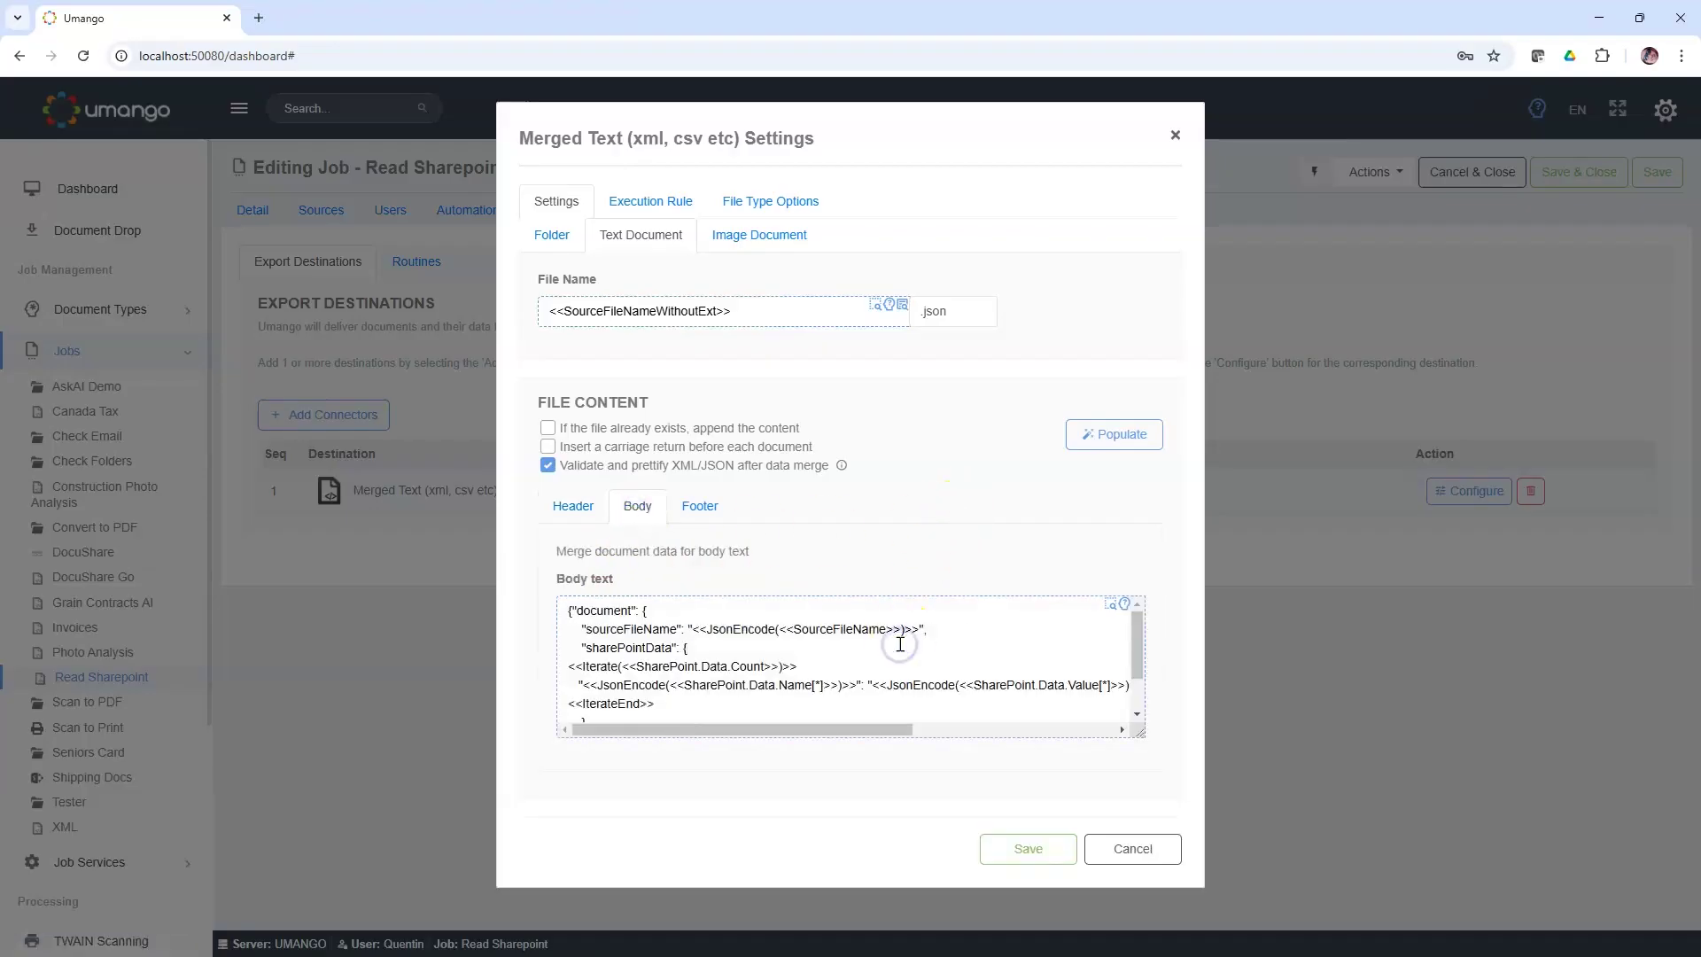
{"action": "key", "text": "ctrl+a"}
{"action": "key", "text": "BackSpace"}
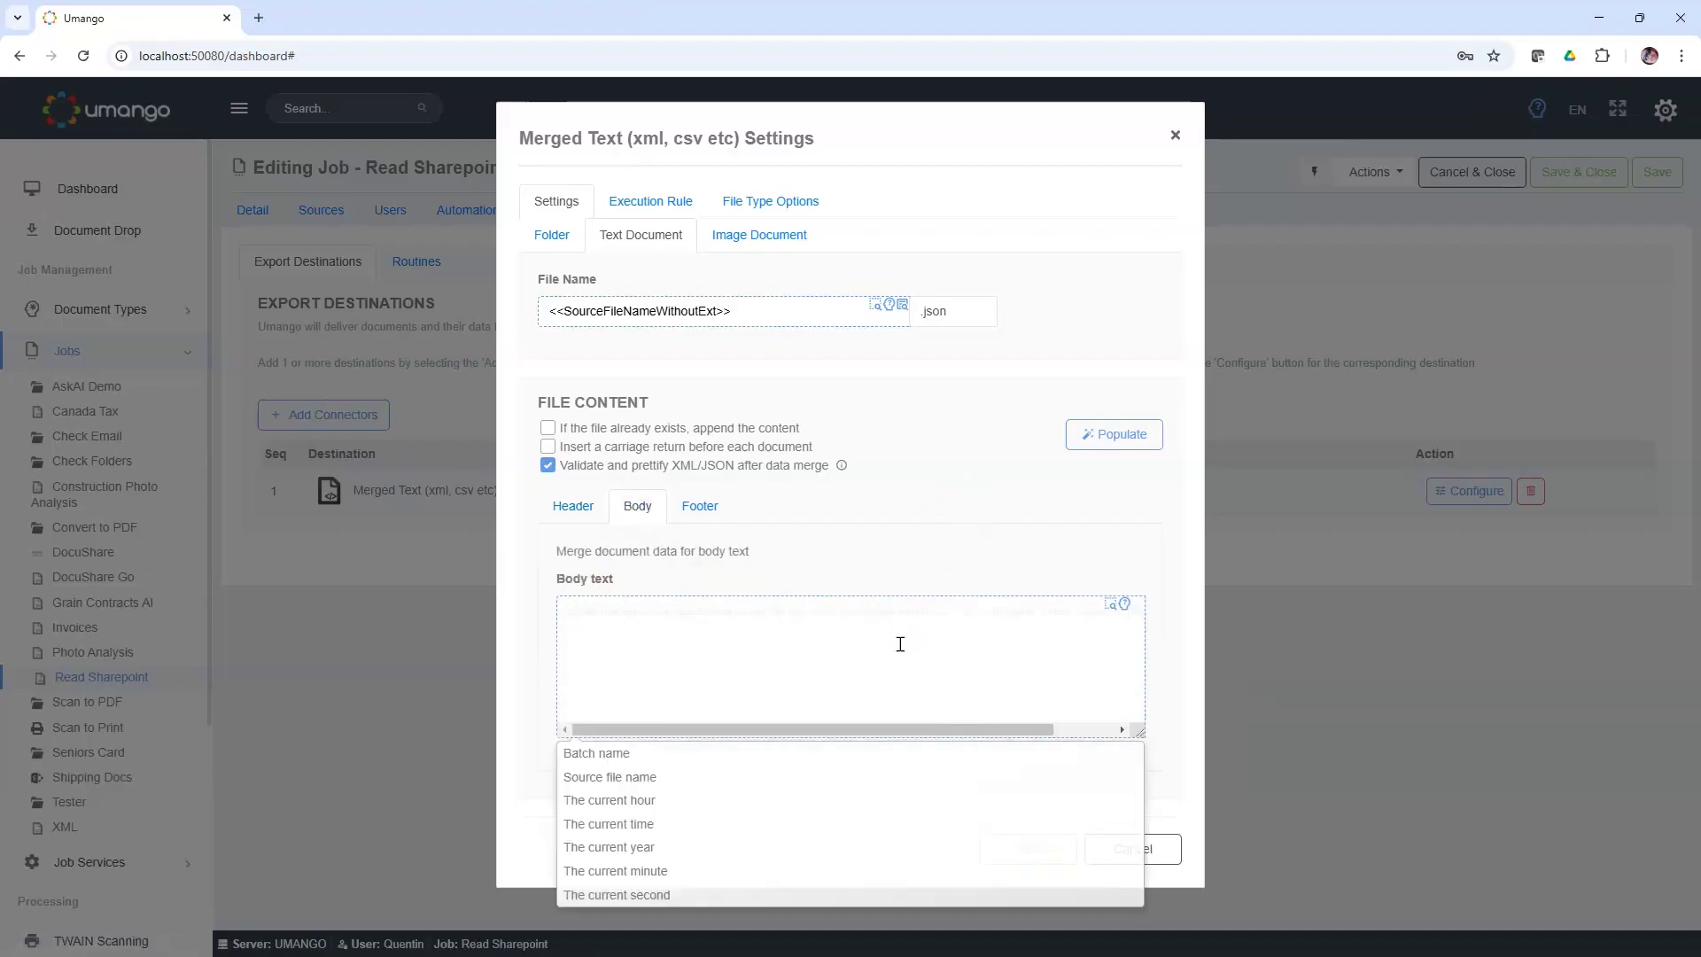
{"action": "left_click", "coordinate": [963, 465]}
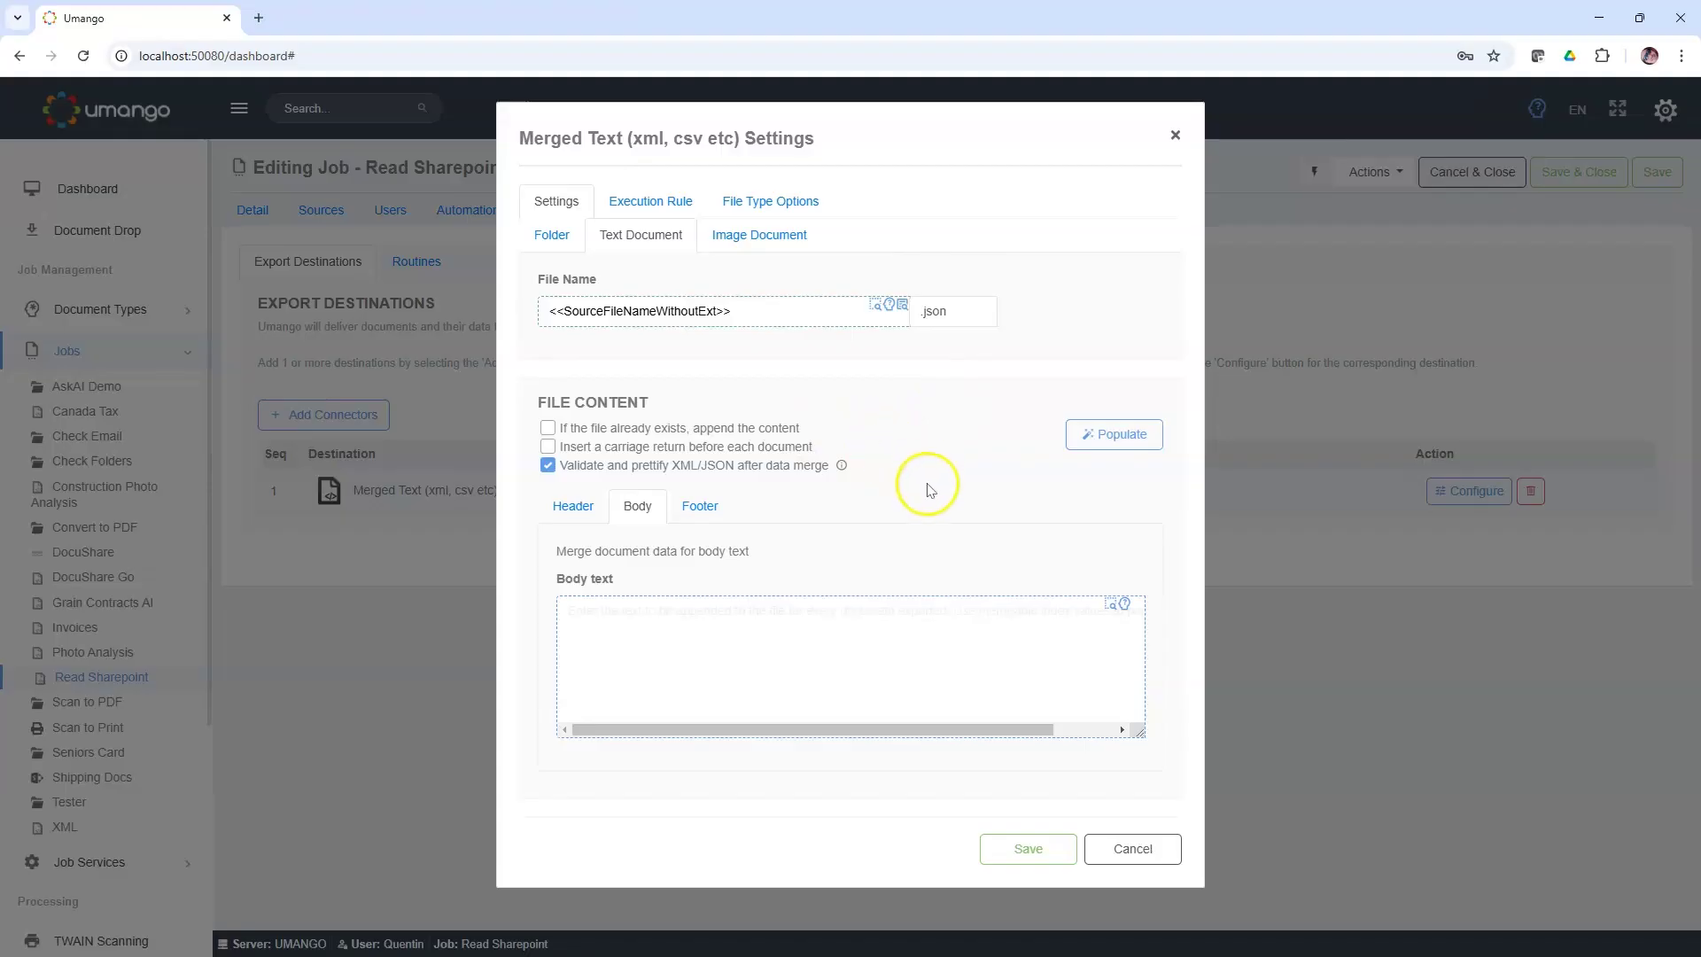
{"action": "left_click", "coordinate": [1114, 443]}
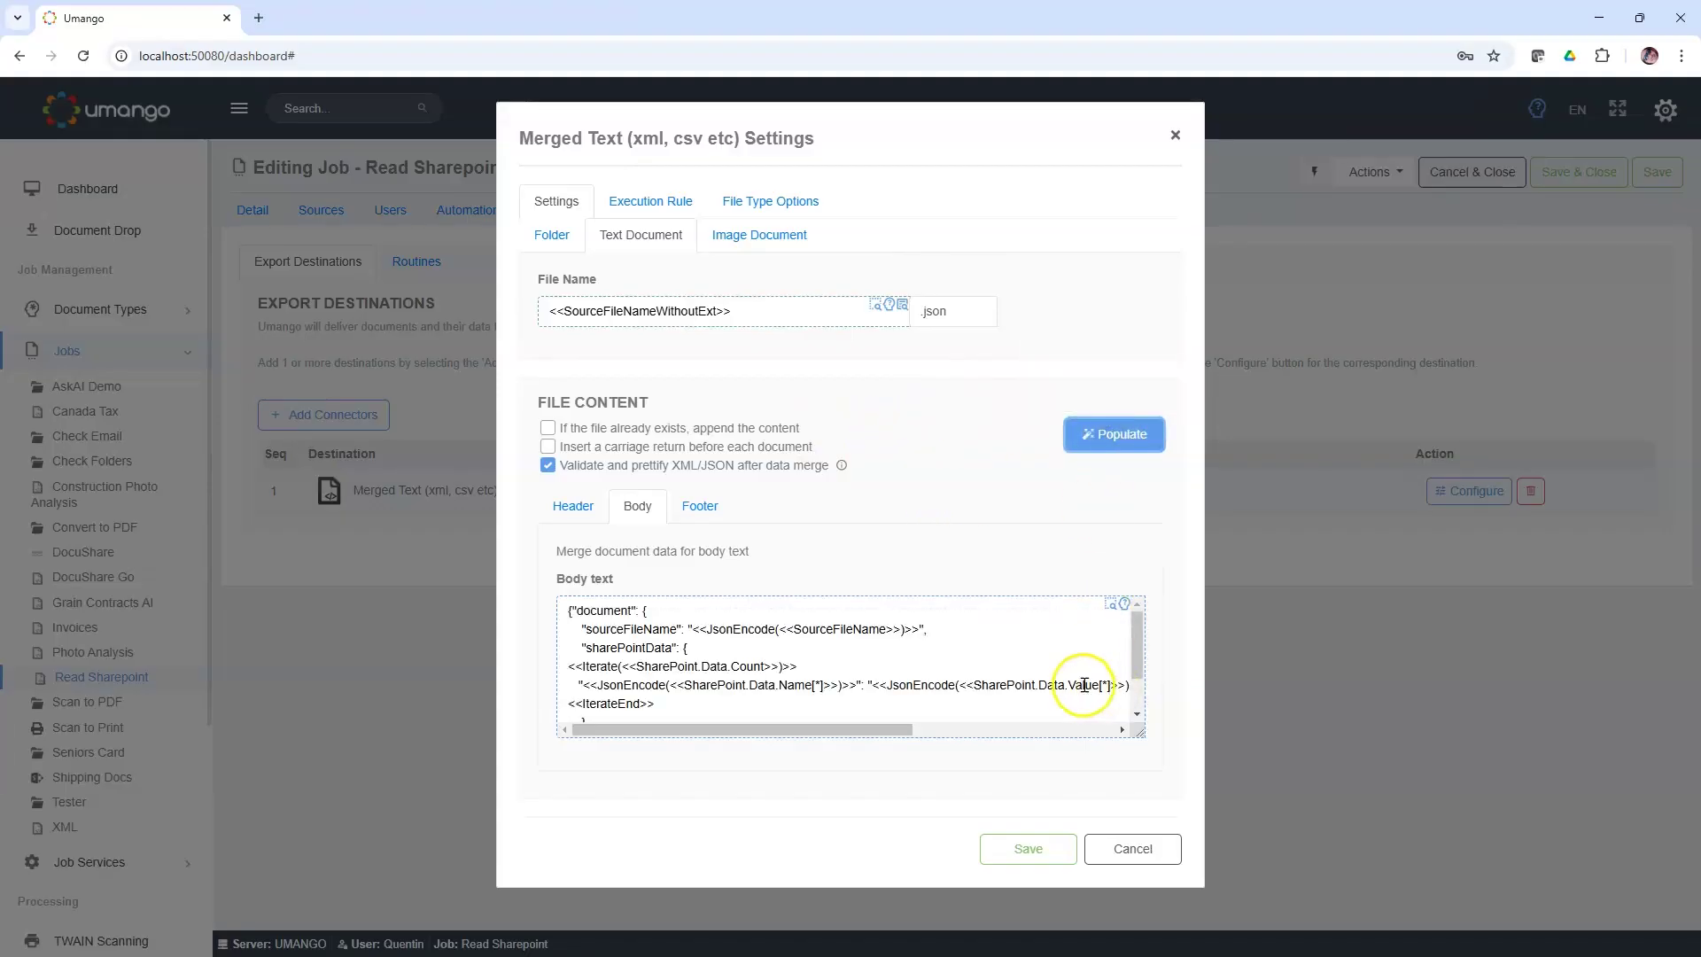
Step: Enlarge the body text and examine the Iterate, If and IterateEnd merge expressions that output the SharePoint metadata
{"action": "left_click", "coordinate": [1111, 609]}
{"action": "scroll", "coordinate": [306, 446], "scroll_direction": "up", "scroll_amount": 1}
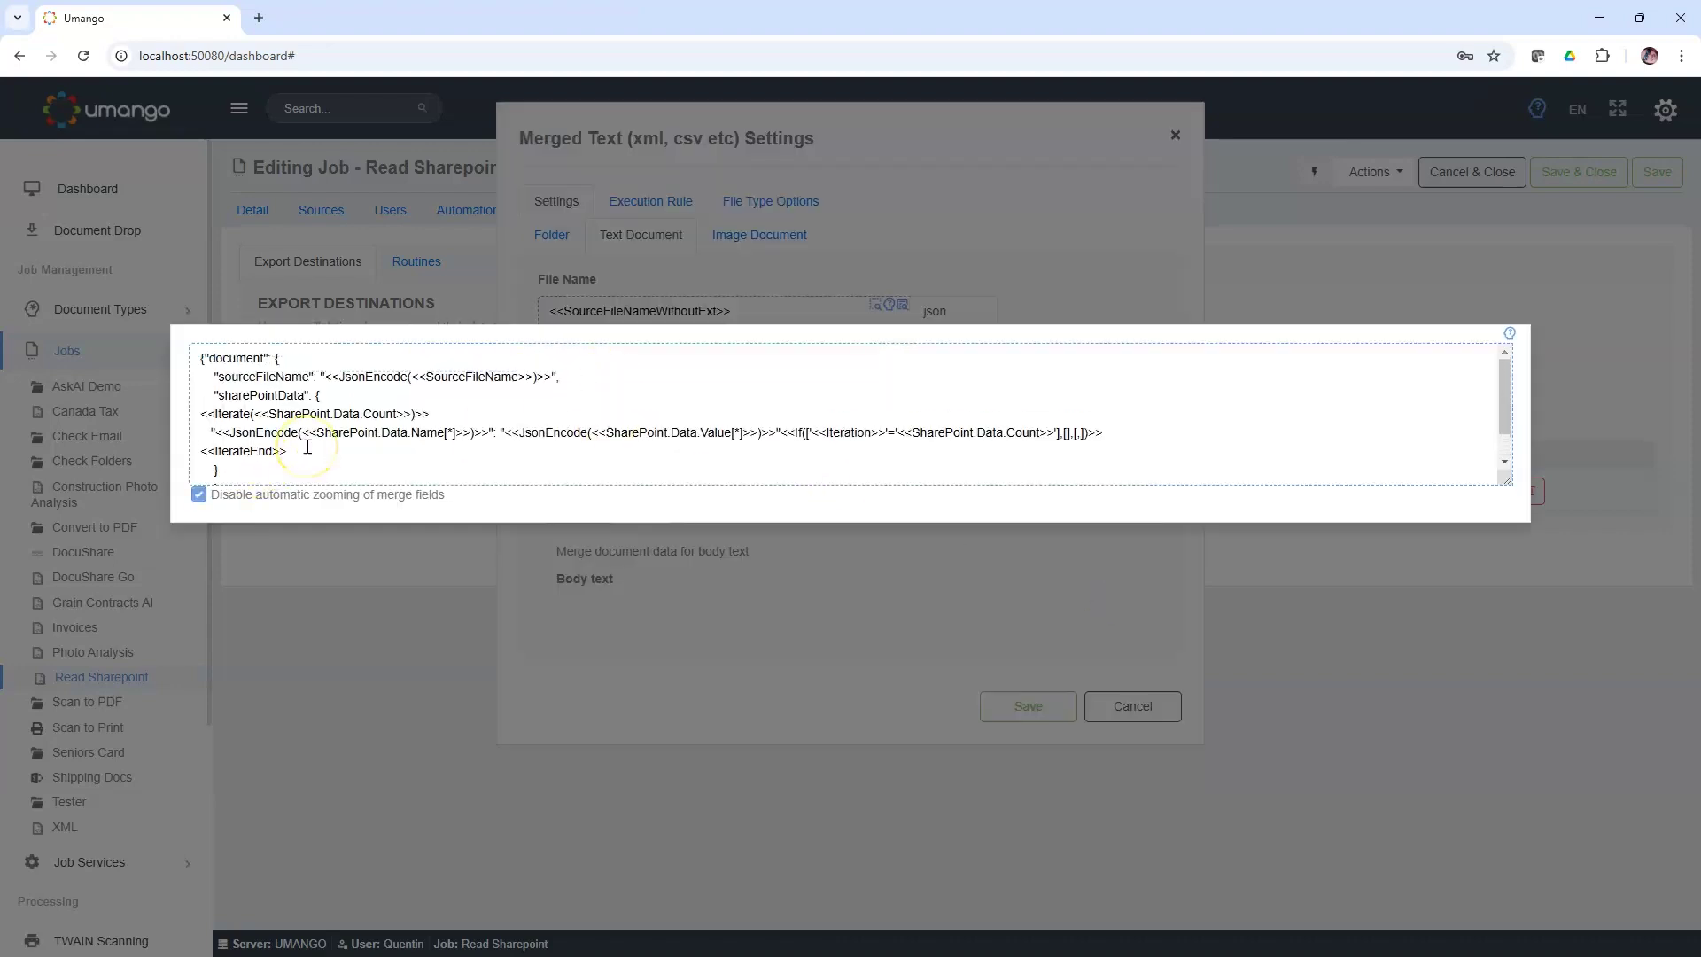
{"action": "scroll", "coordinate": [308, 446], "scroll_direction": "down", "scroll_amount": 1}
{"action": "scroll", "coordinate": [307, 446], "scroll_direction": "up", "scroll_amount": 1}
{"action": "left_click_drag", "start_coordinate": [202, 415], "coordinate": [434, 414]}
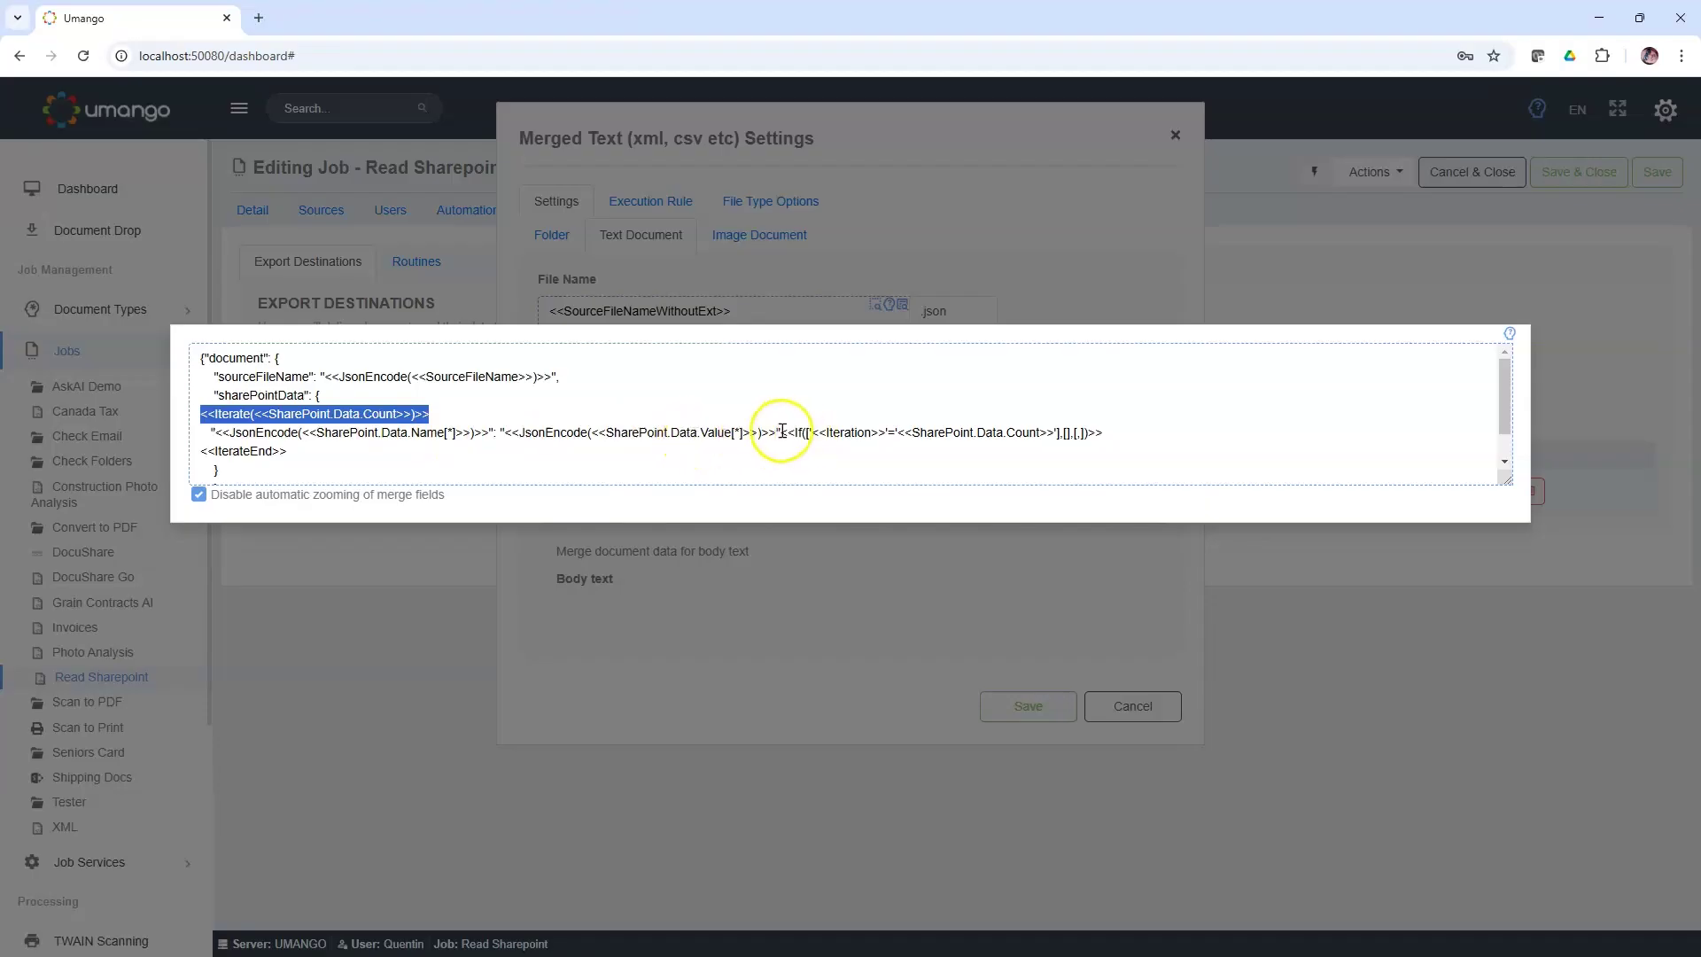
{"action": "left_click_drag", "start_coordinate": [783, 434], "coordinate": [1119, 434]}
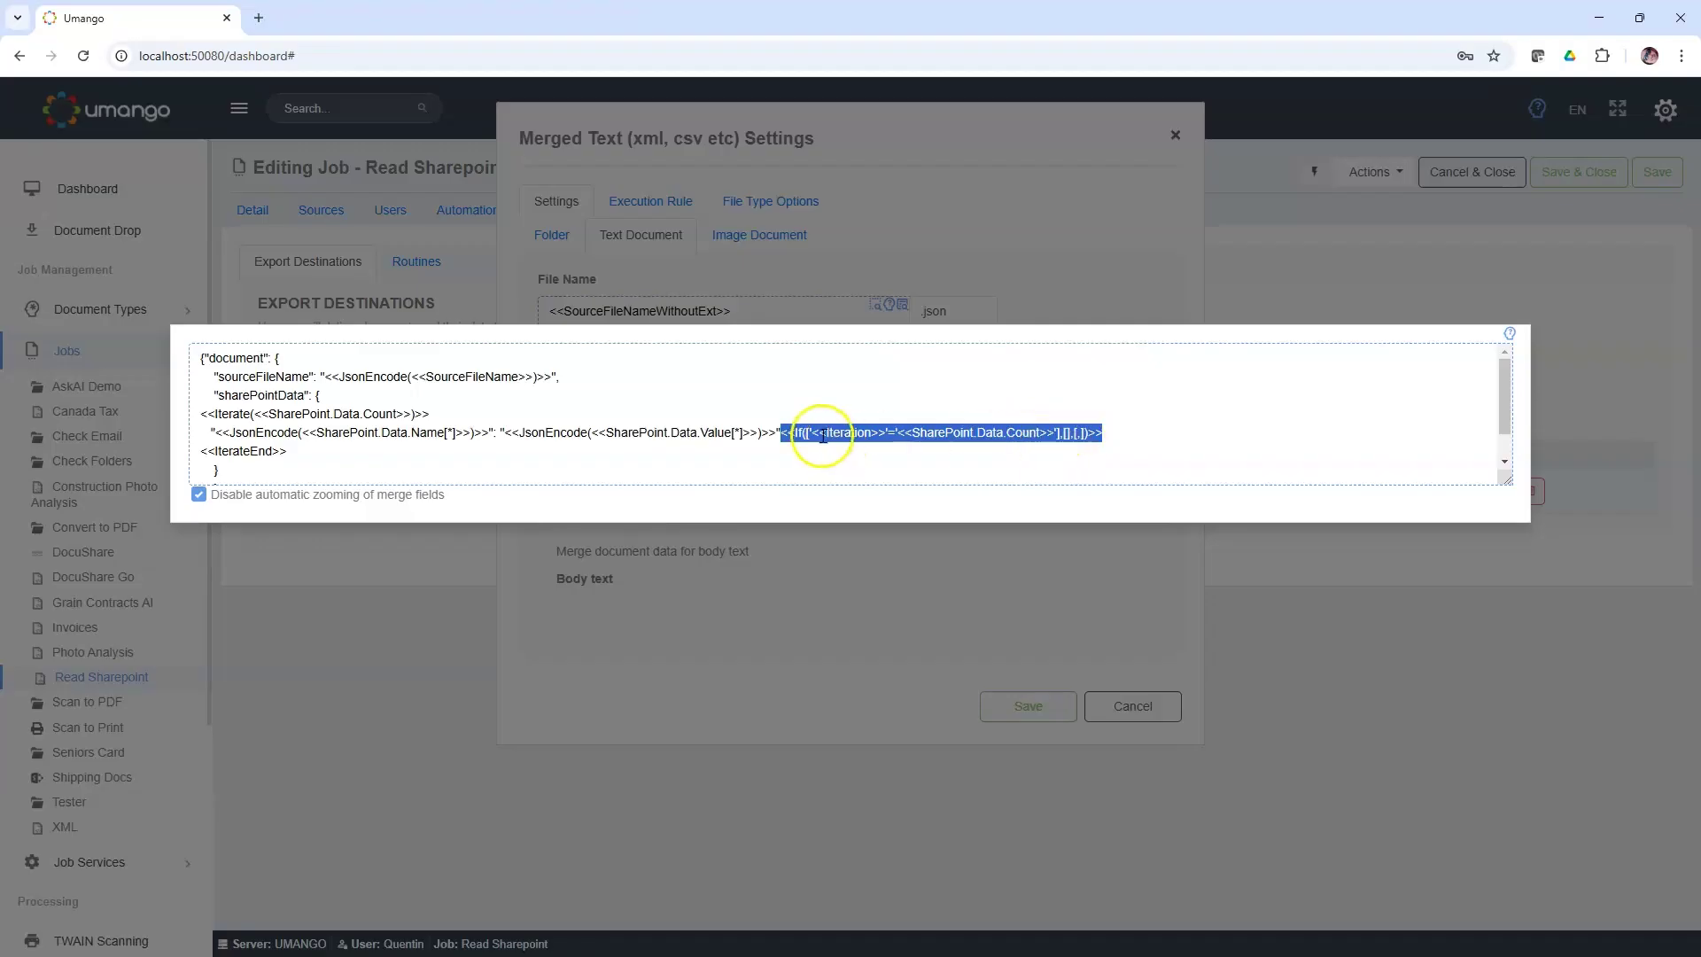
{"action": "left_click", "coordinate": [331, 453]}
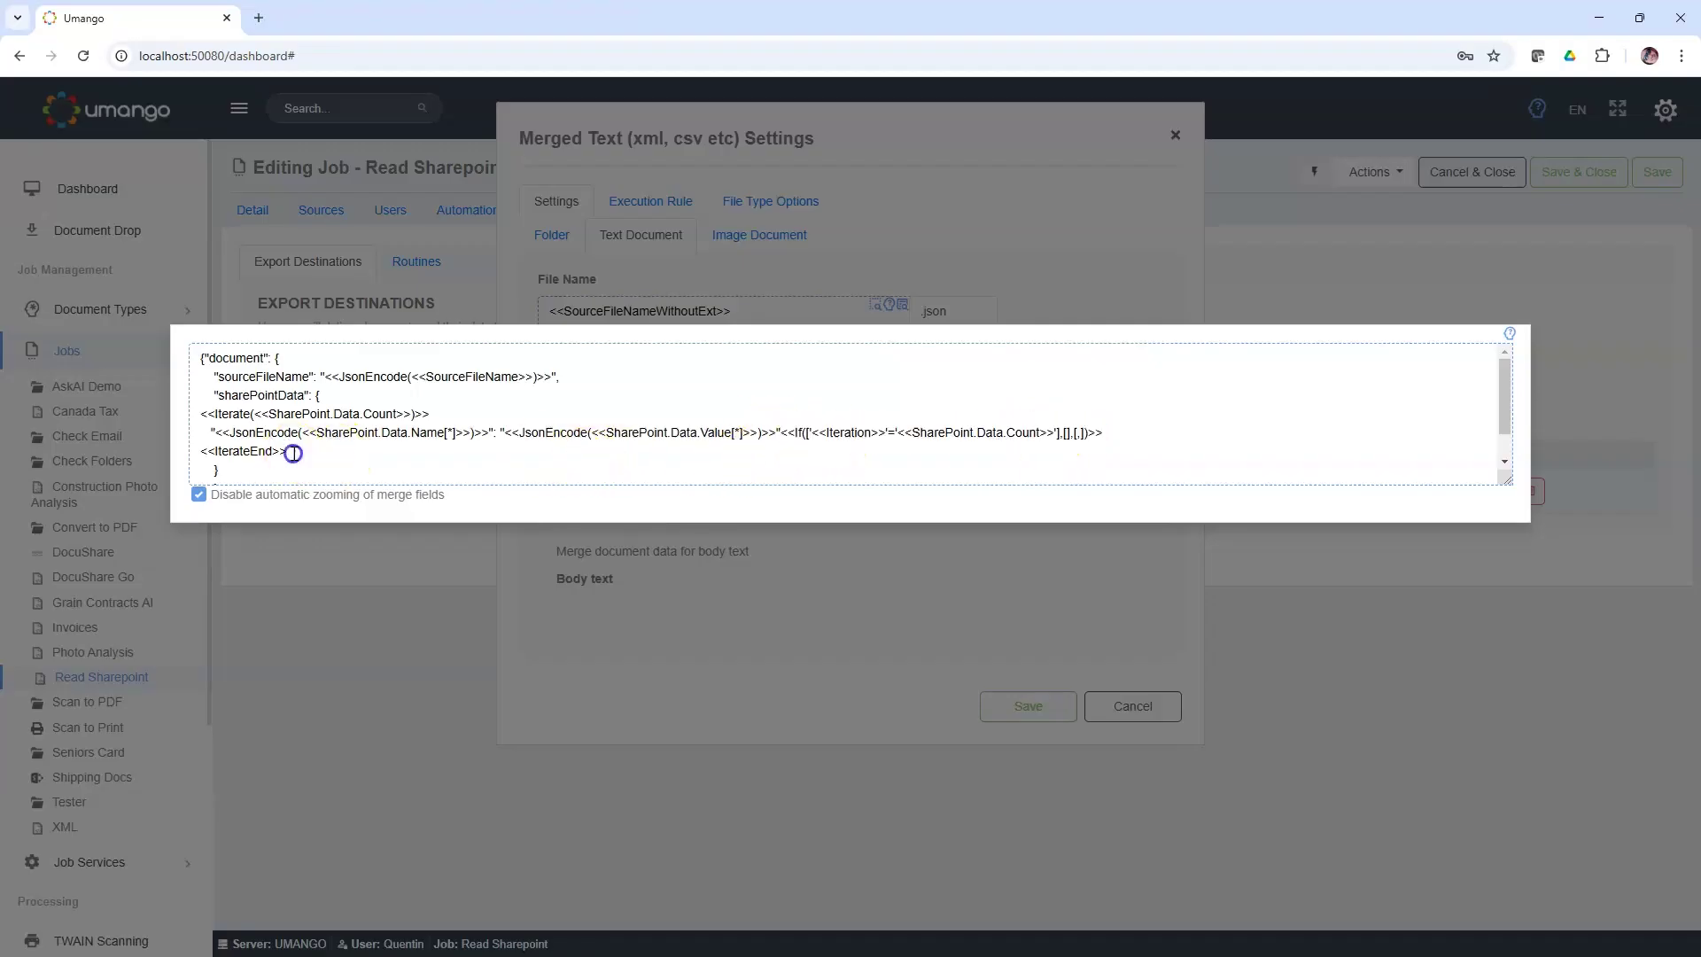
{"action": "left_click_drag", "start_coordinate": [293, 453], "coordinate": [188, 452]}
{"action": "scroll", "coordinate": [312, 455], "scroll_direction": "down", "scroll_amount": 1}
{"action": "scroll", "coordinate": [313, 455], "scroll_direction": "up", "scroll_amount": 1}
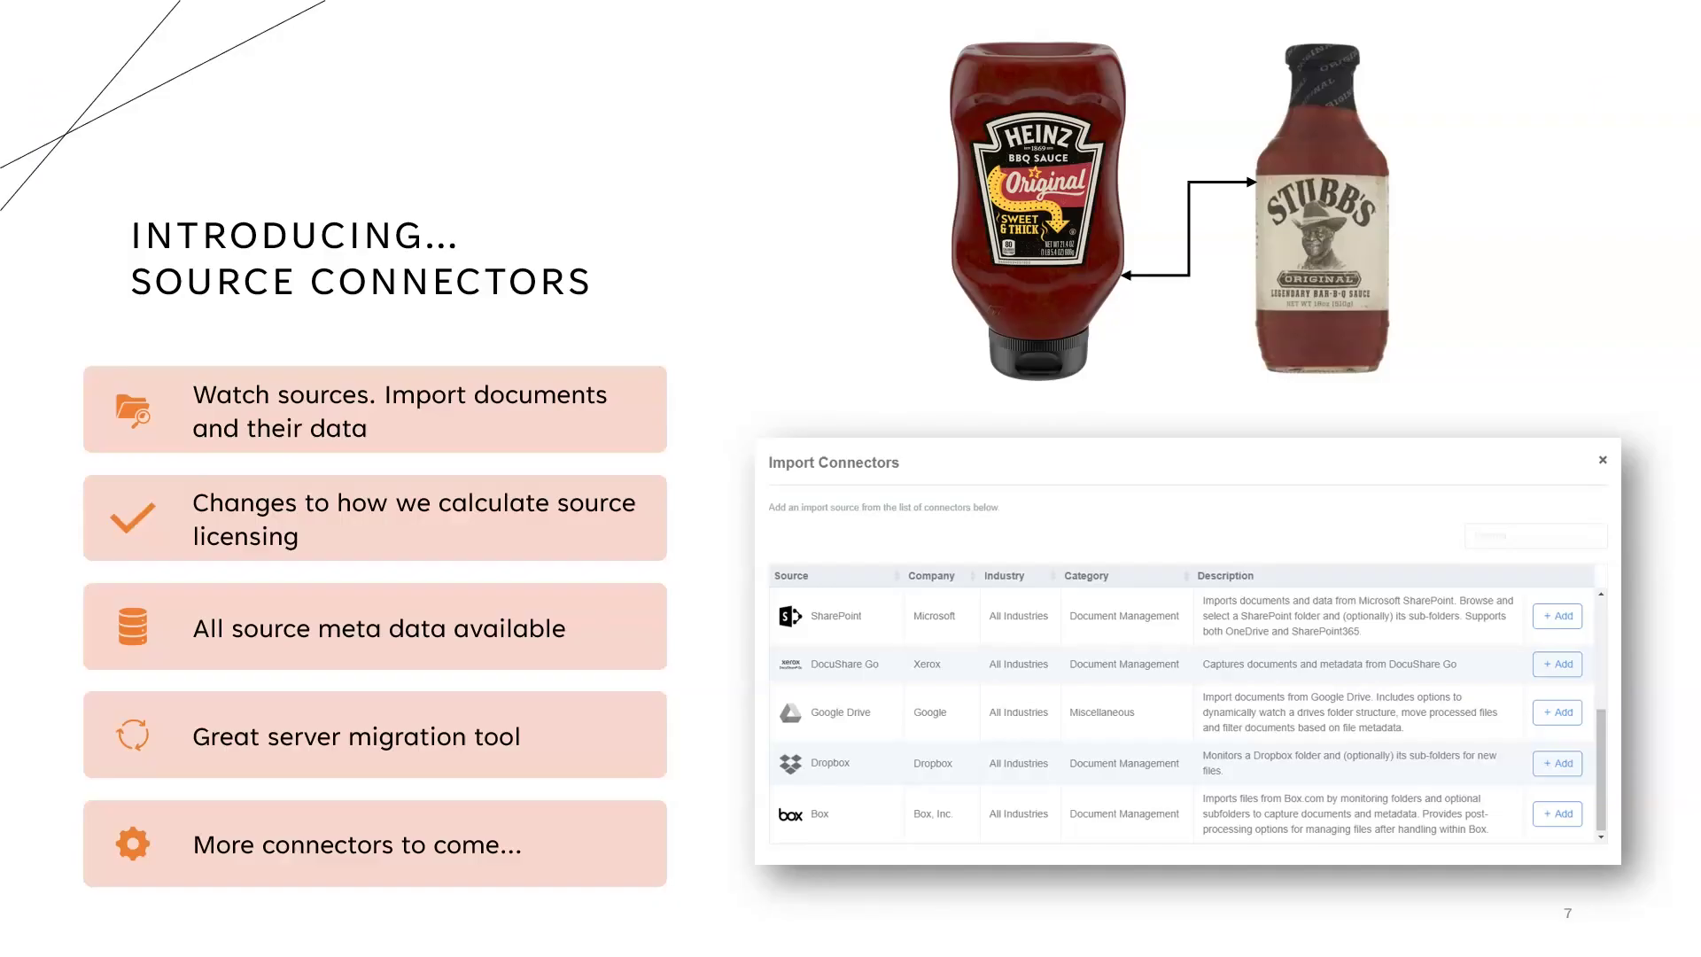
{"action": "key", "text": "Right"}
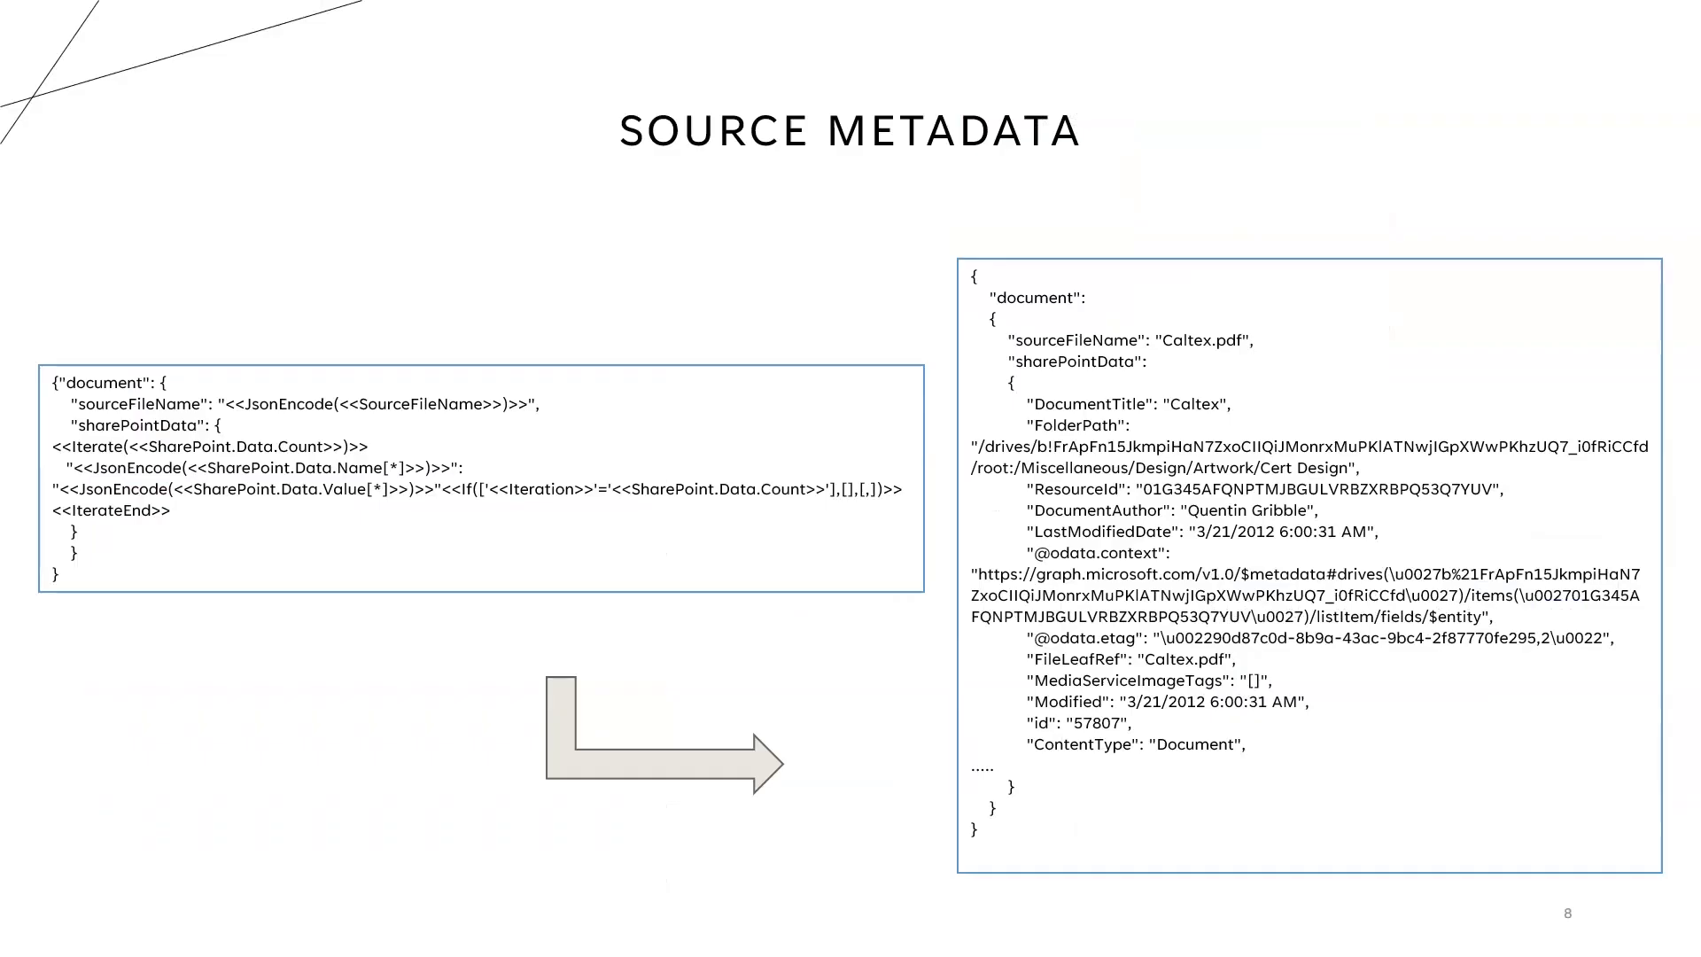
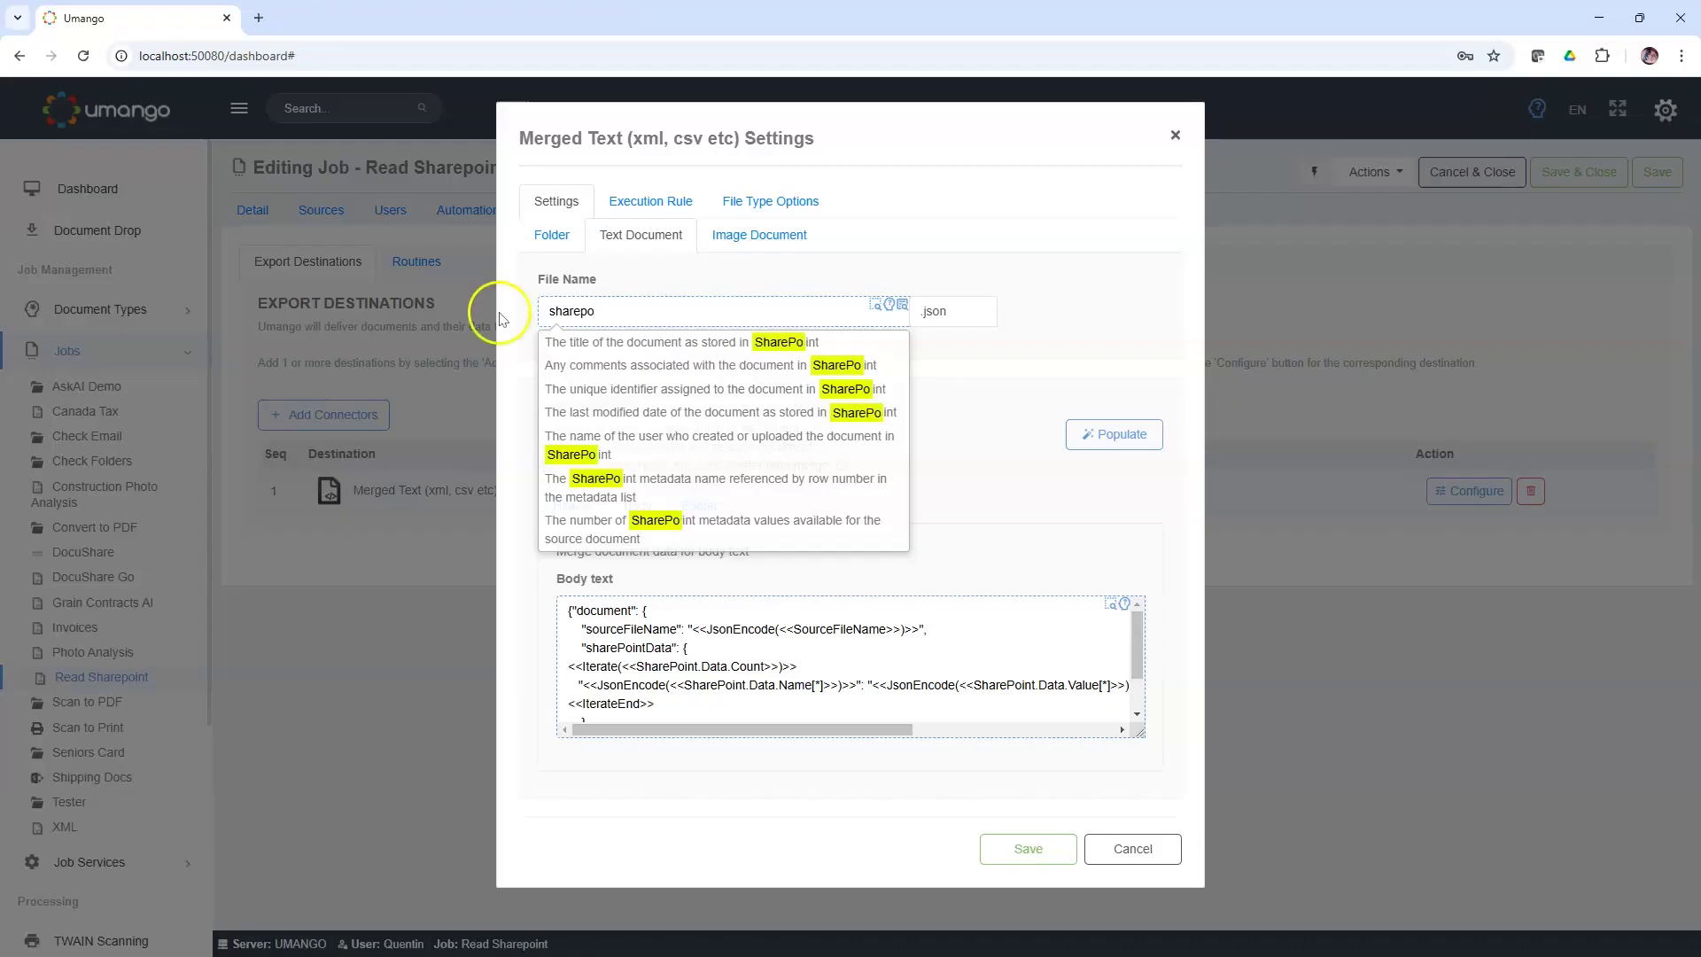
Step: Clear the text document's file name and search the merge fields and methods for "share"
{"action": "left_click_drag", "start_coordinate": [615, 310], "coordinate": [523, 317]}
{"action": "key", "text": "Delete"}
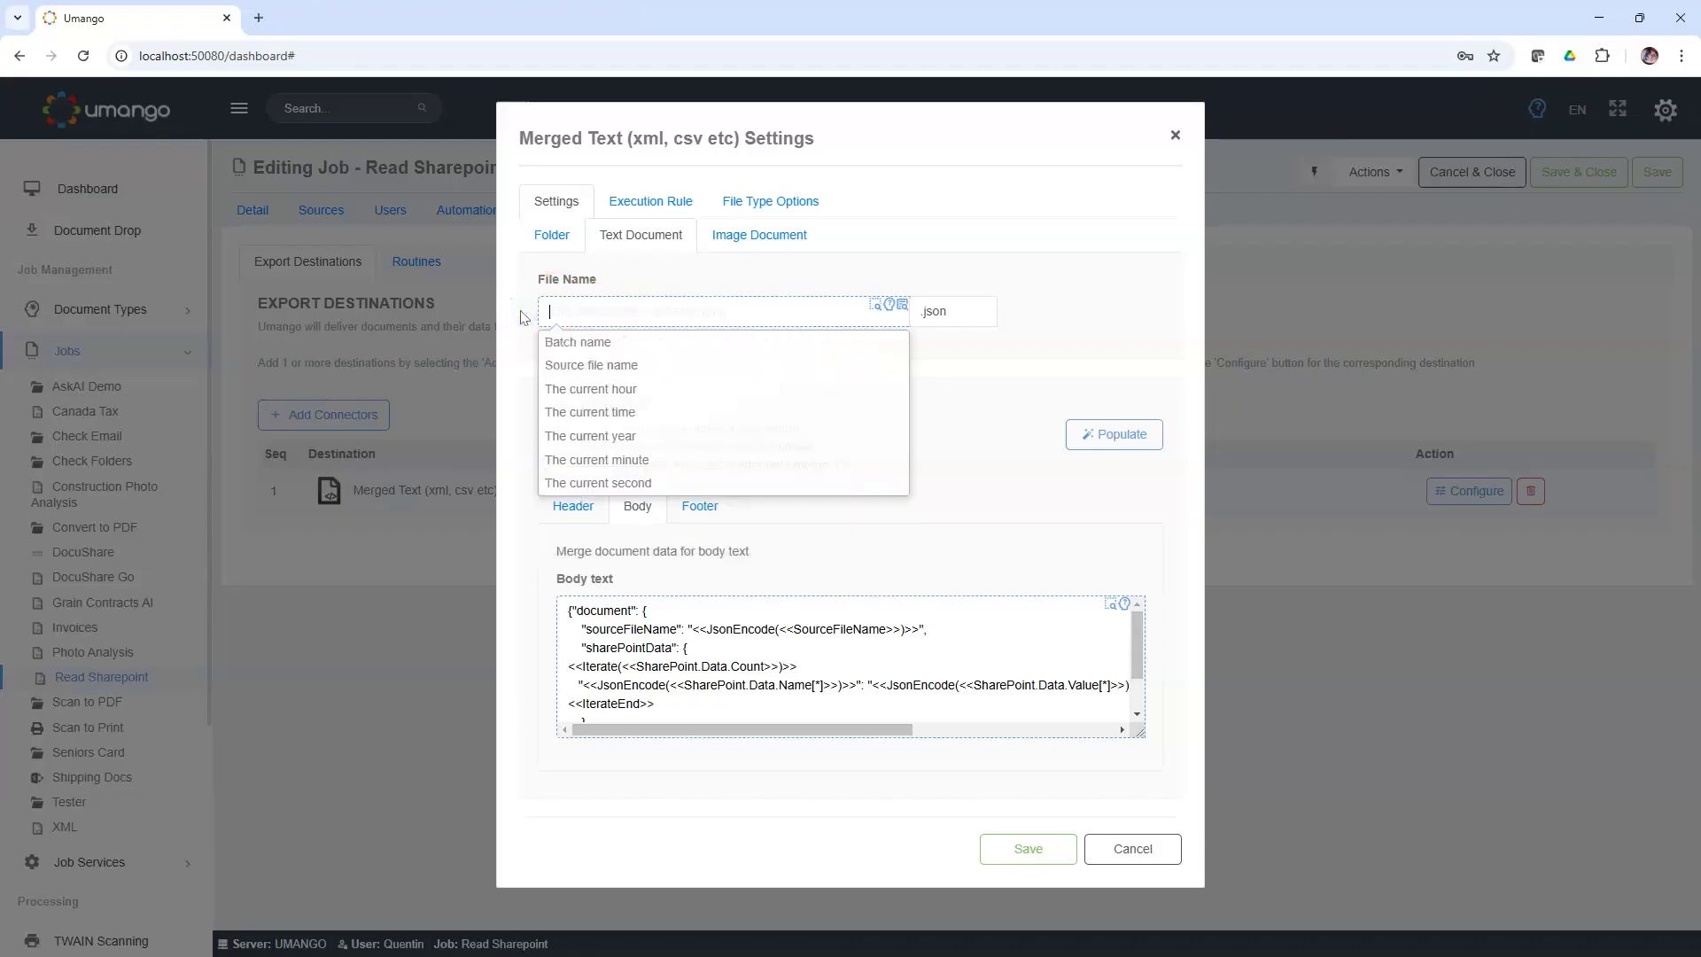
{"action": "left_click", "coordinate": [901, 305]}
{"action": "left_click", "coordinate": [780, 275]}
{"action": "type", "text": "share"}
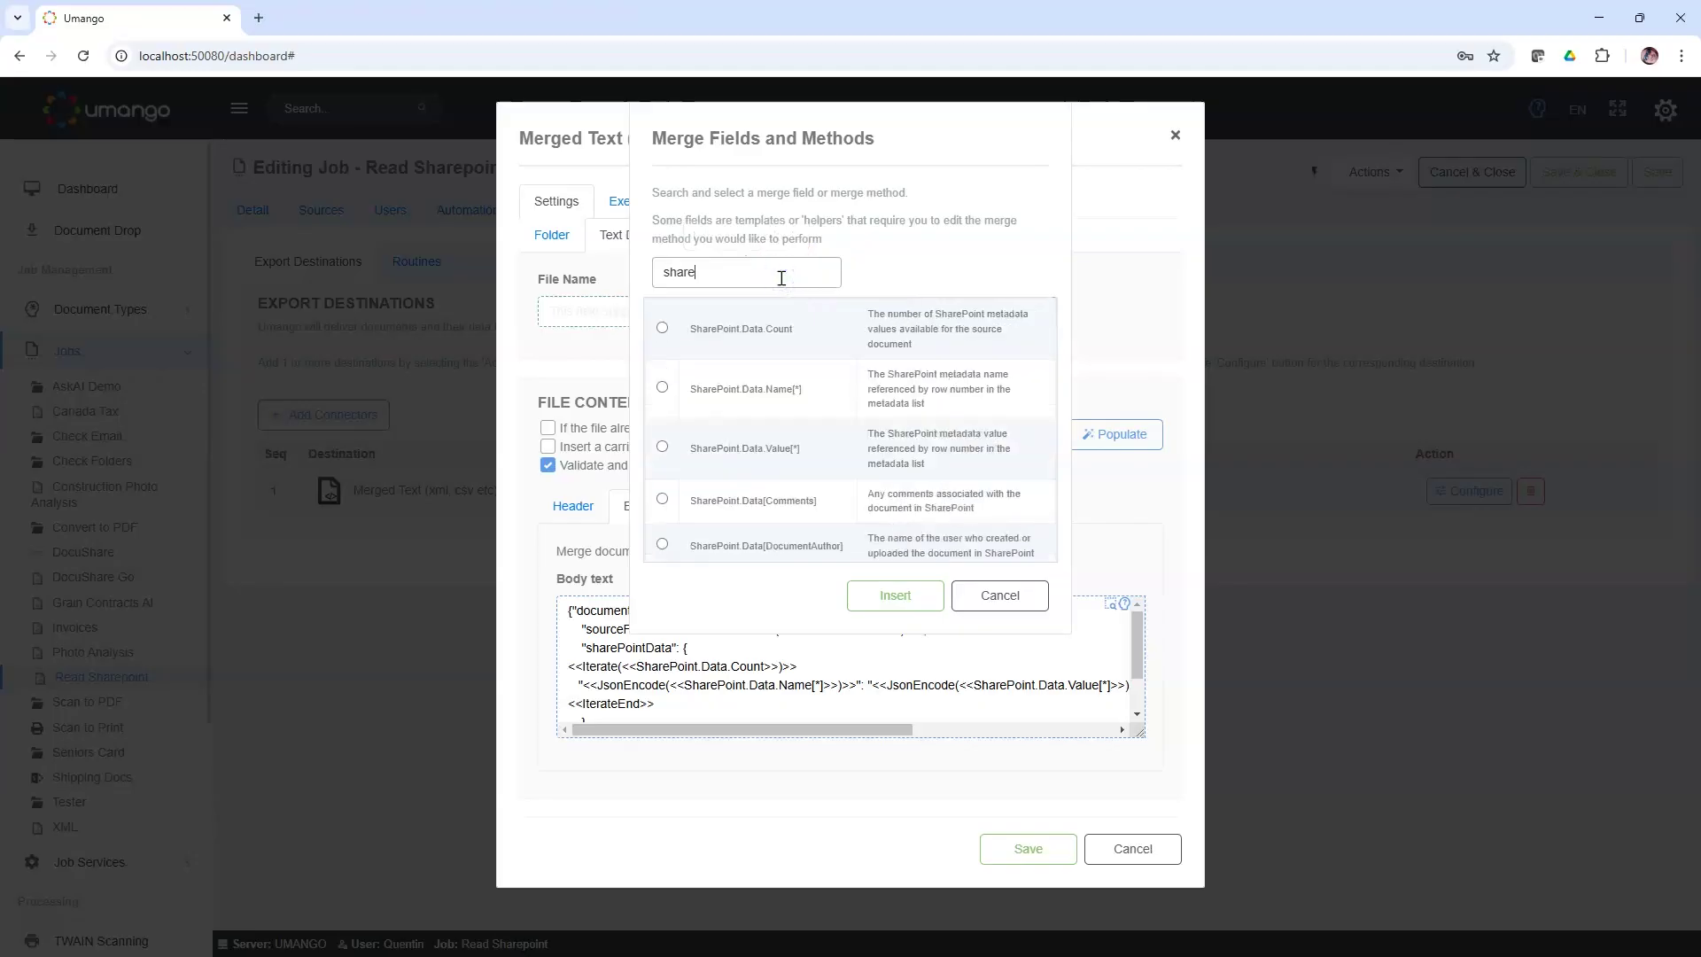
Step: Insert the SharePoint.Data[DocumentAuthor] merge field as the text document's file name
{"action": "double_click", "coordinate": [797, 449]}
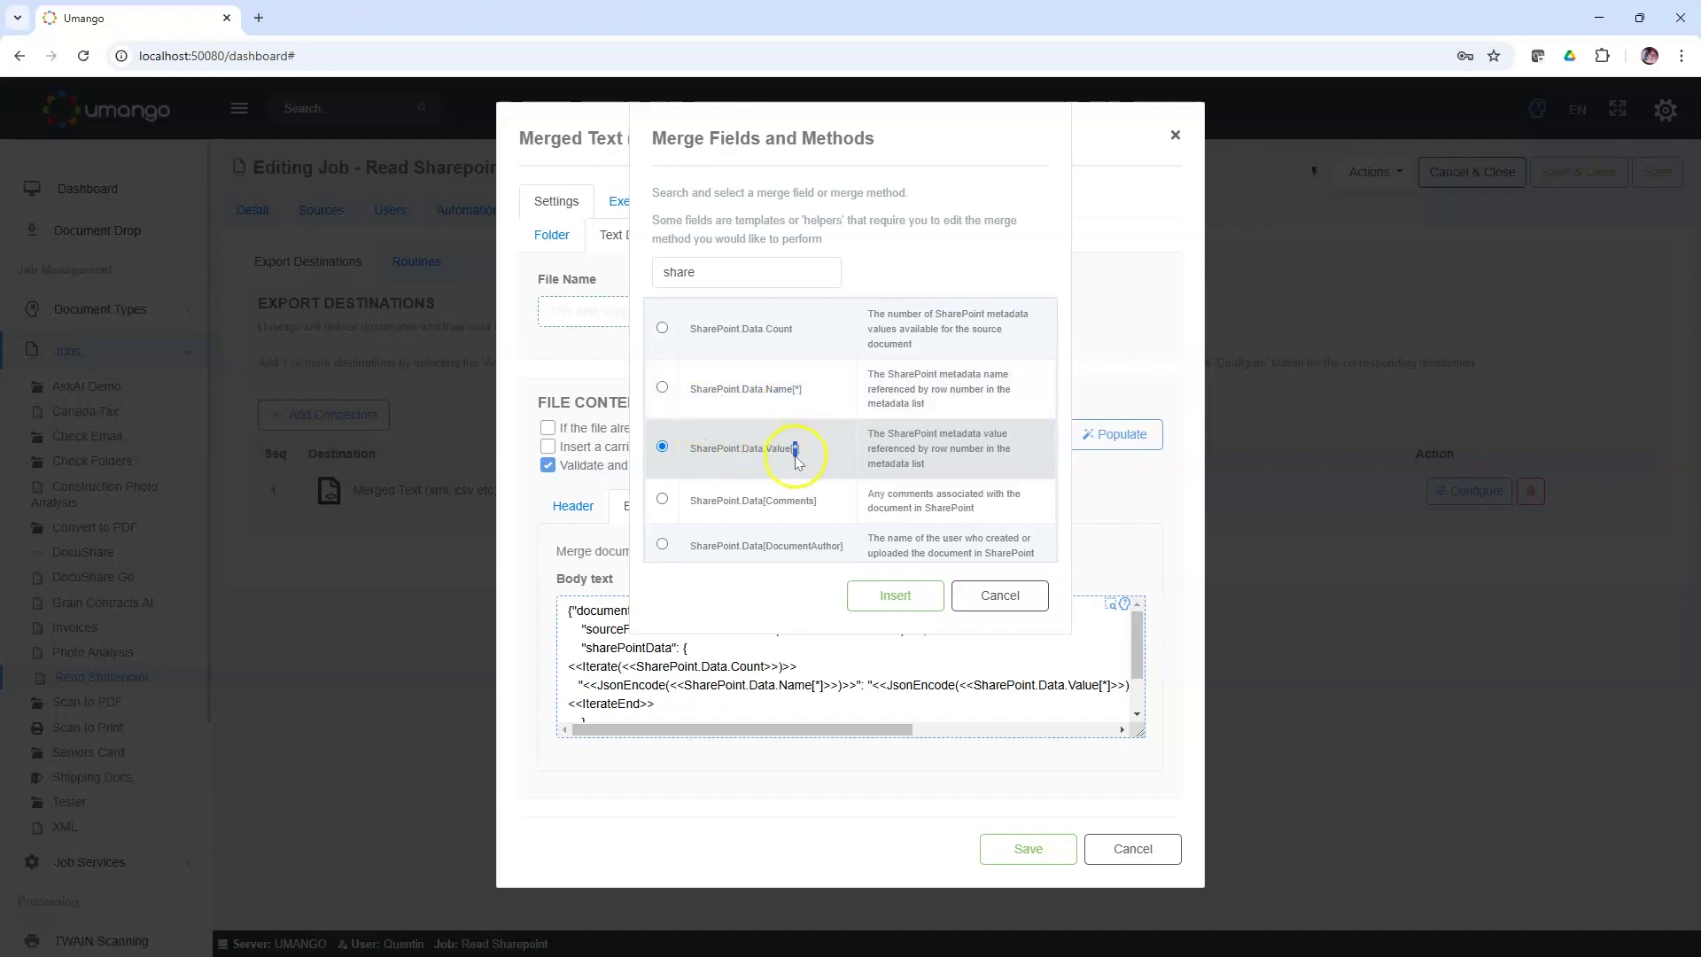
{"action": "scroll", "coordinate": [912, 462], "scroll_direction": "down", "scroll_amount": 1}
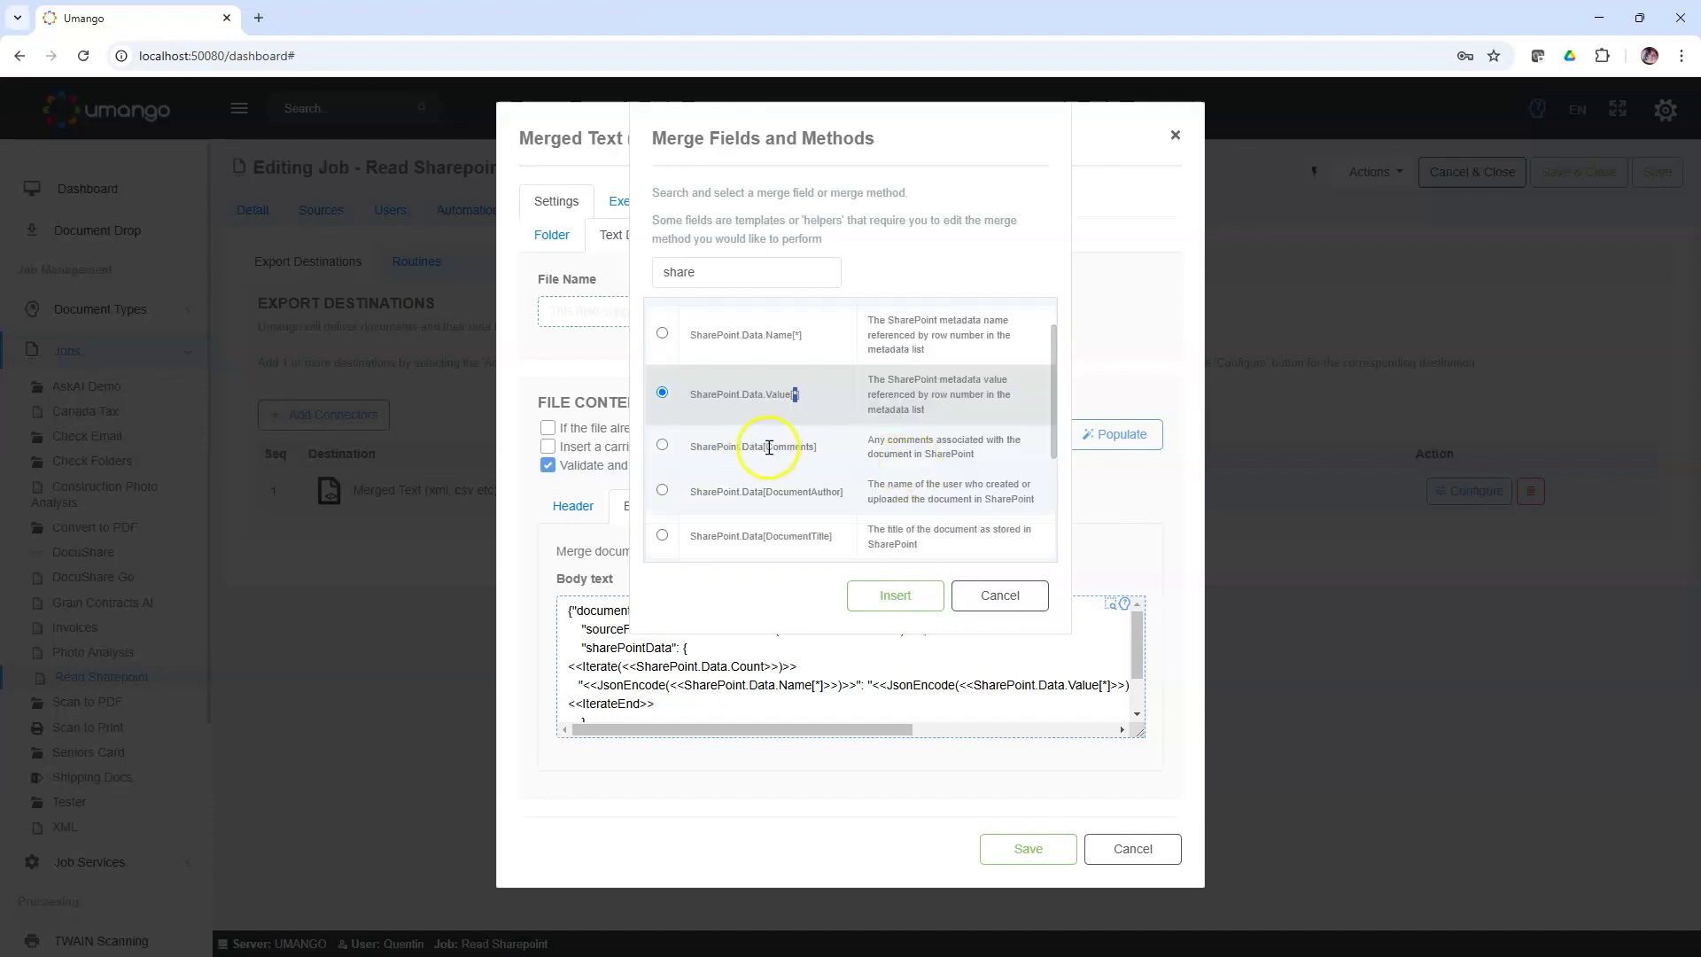
{"action": "left_click_drag", "start_coordinate": [769, 446], "coordinate": [838, 493]}
{"action": "left_click_drag", "start_coordinate": [690, 492], "coordinate": [847, 491]}
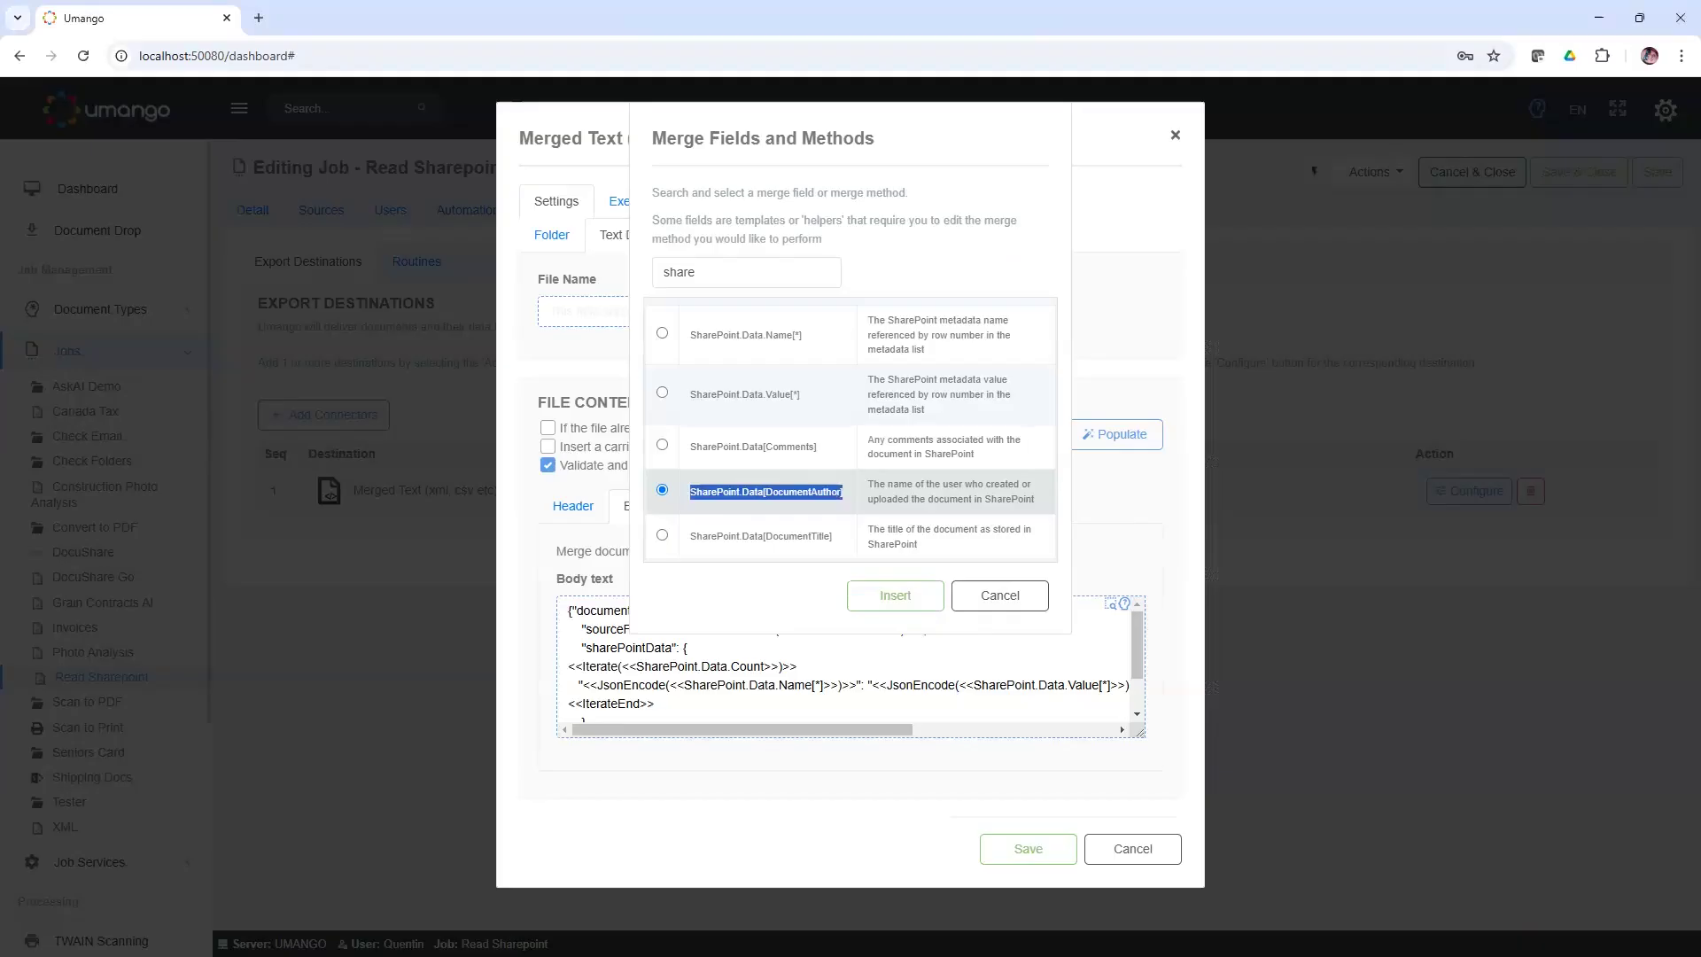
{"action": "left_click", "coordinate": [897, 595]}
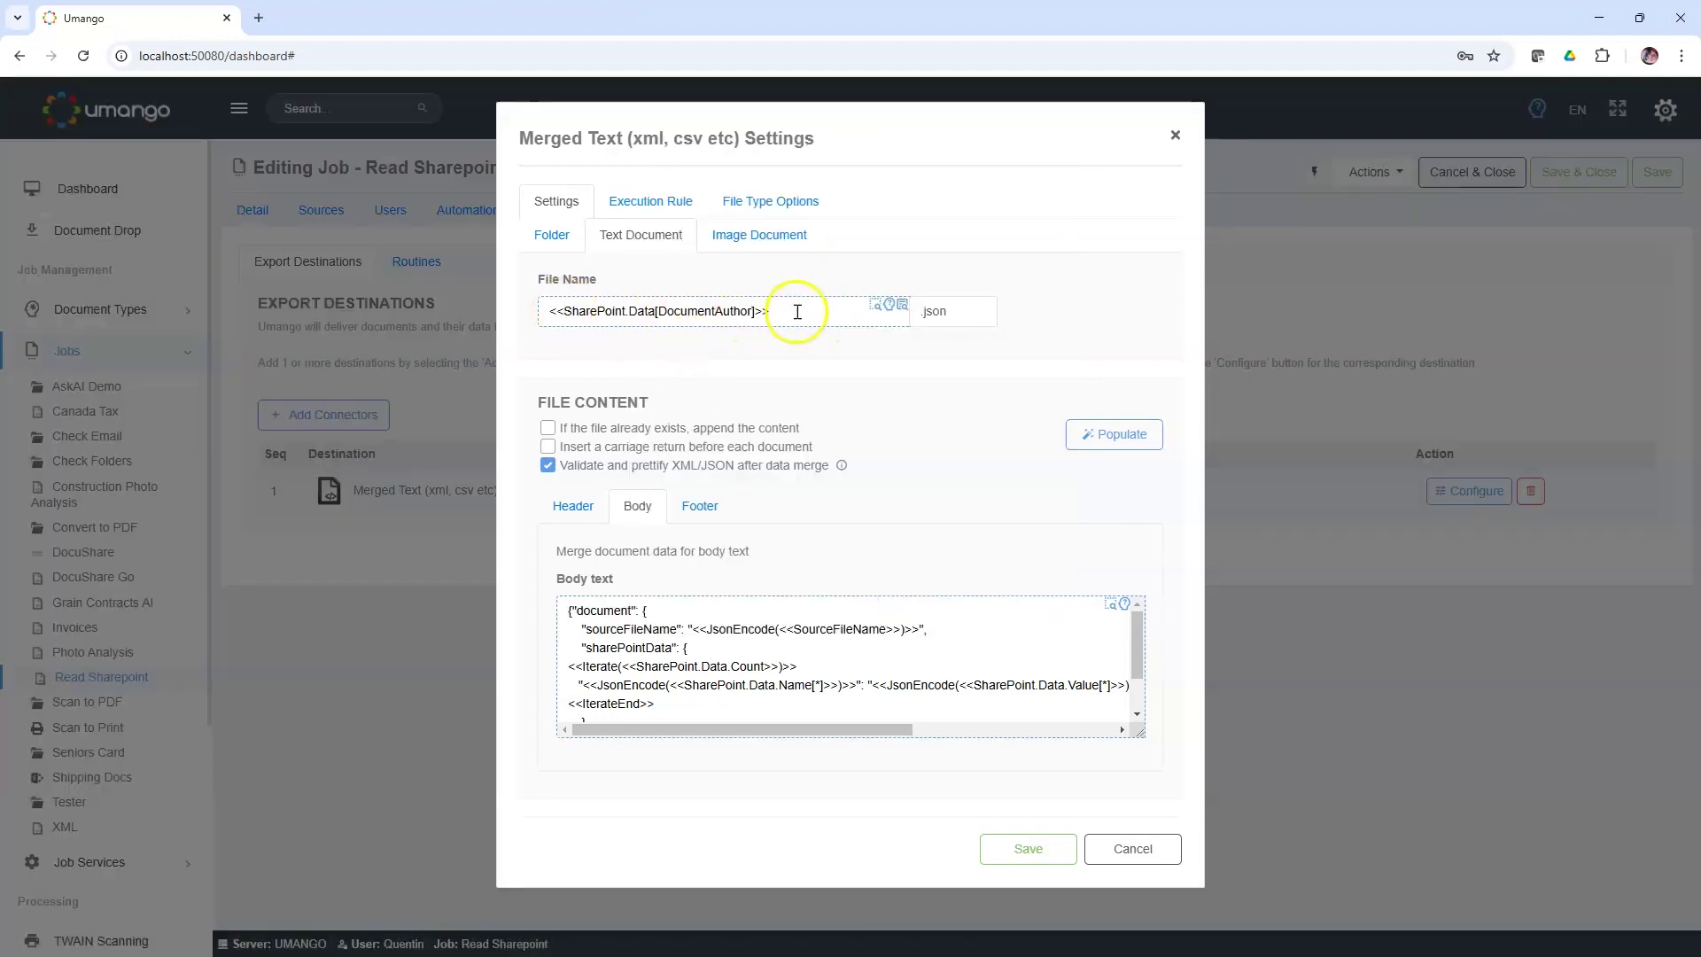
{"action": "left_click_drag", "start_coordinate": [801, 314], "coordinate": [543, 317]}
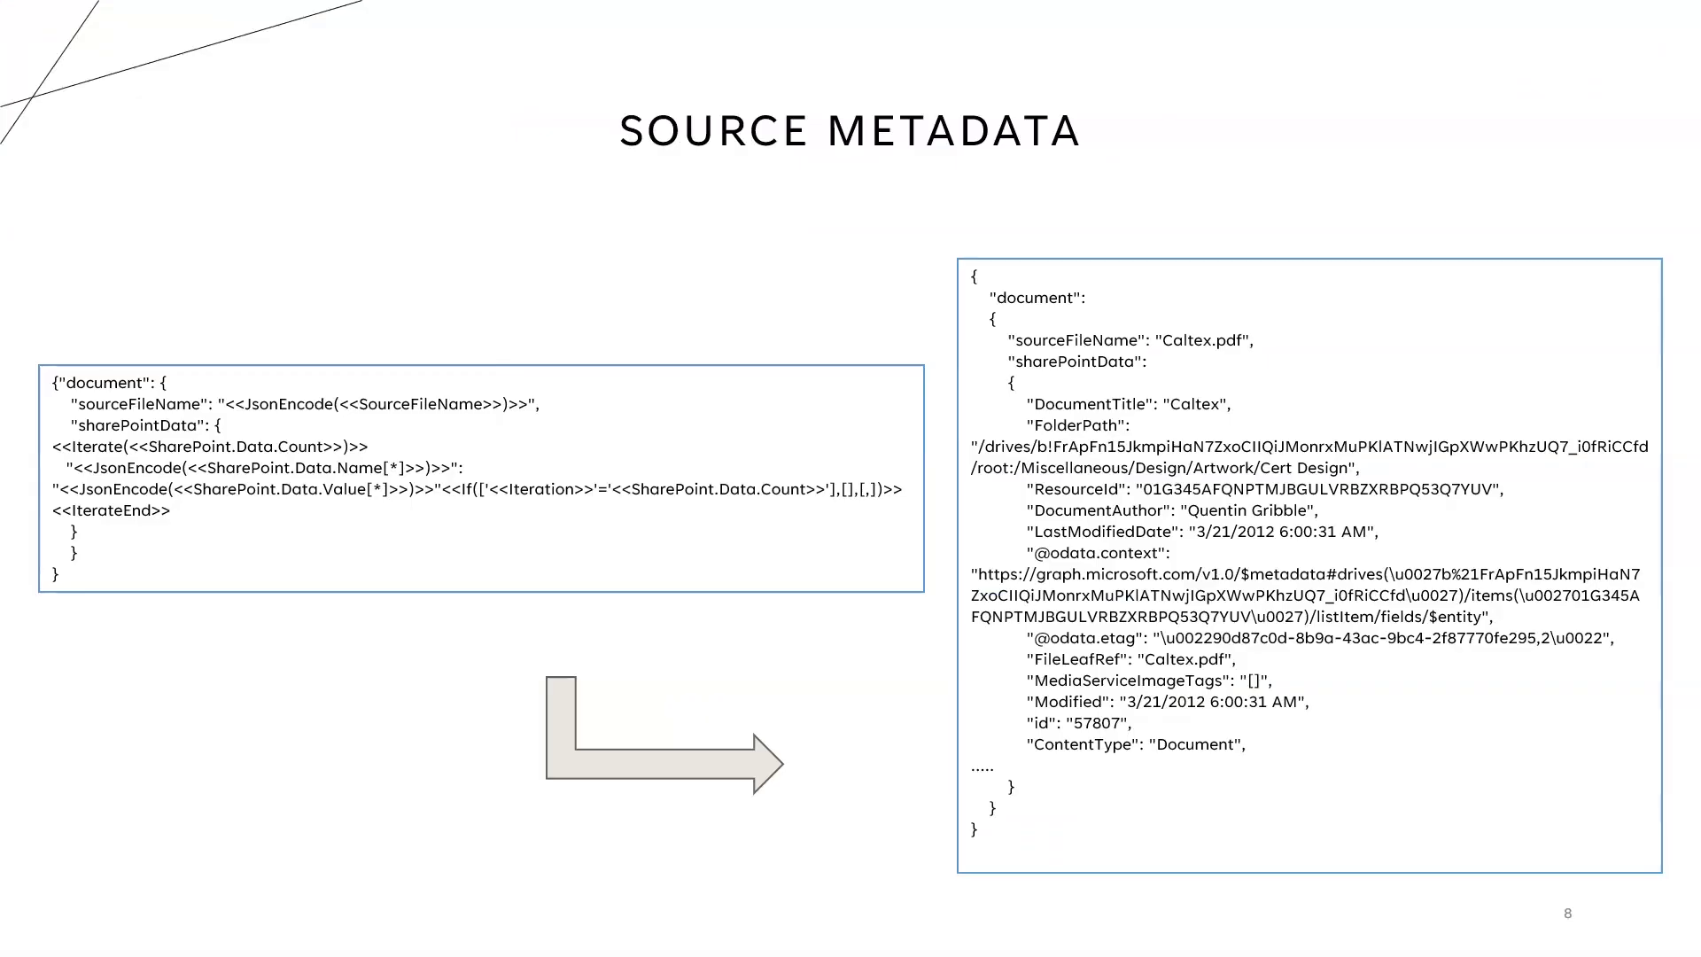
Step: Cancel the Merged Text settings and return to the dashboard, discarding the job's changes
{"action": "key", "text": "Right"}
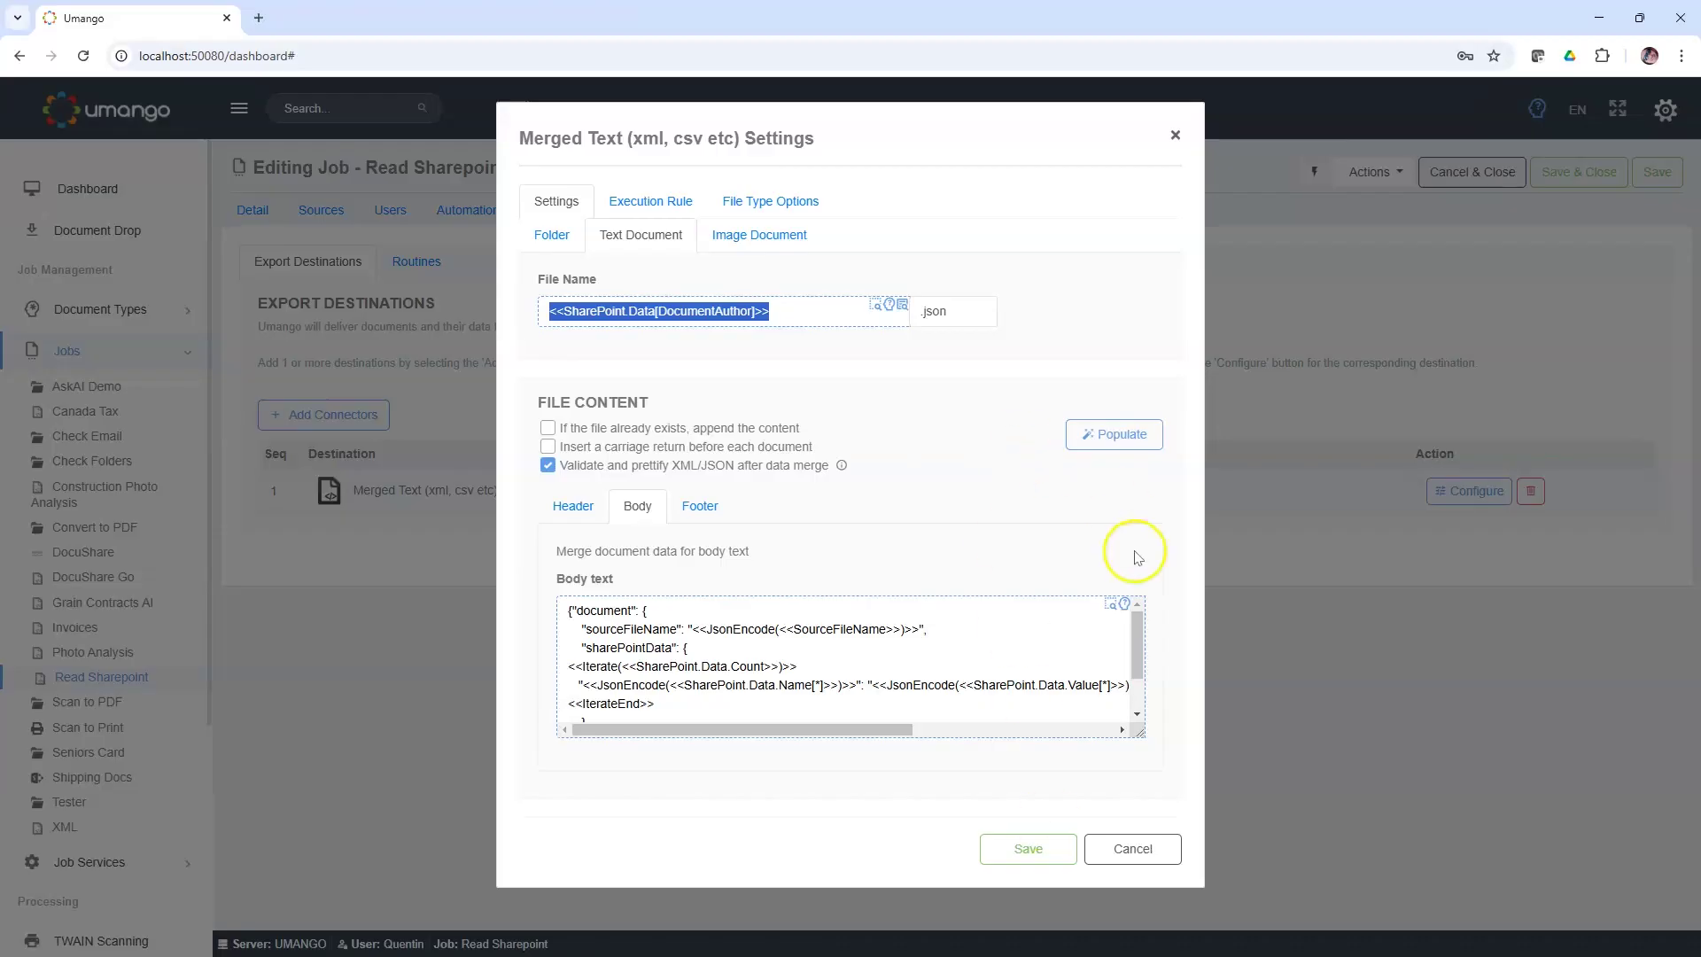
{"action": "left_click", "coordinate": [1139, 844]}
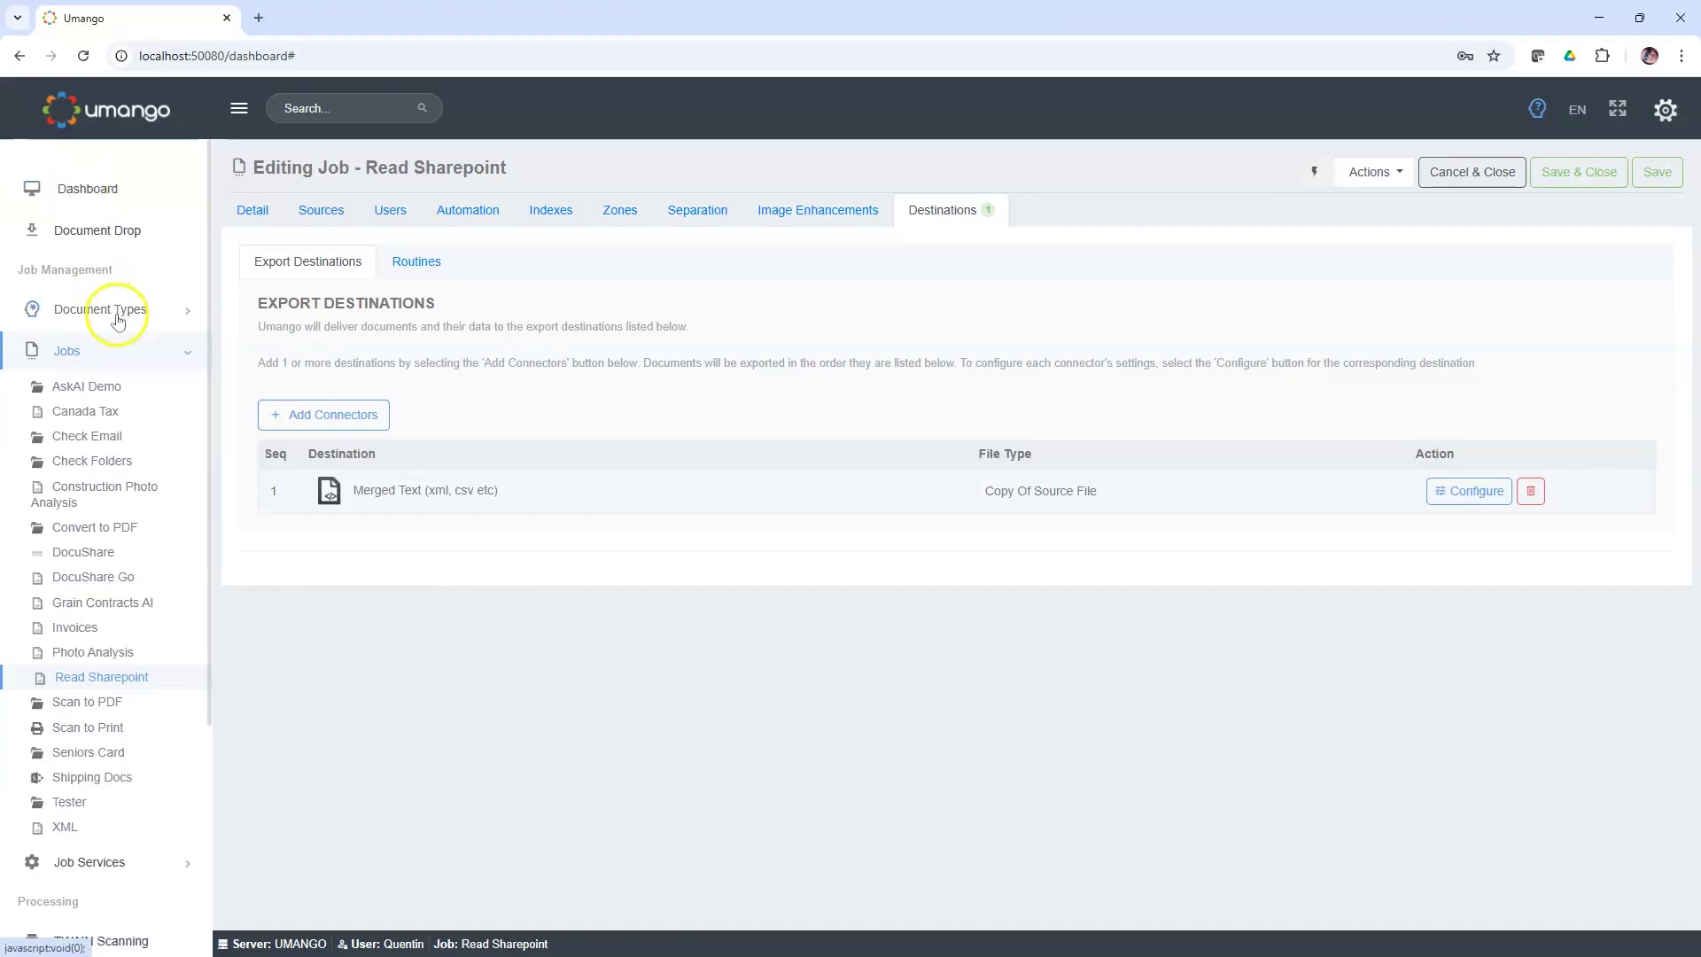
{"action": "left_click", "coordinate": [102, 352]}
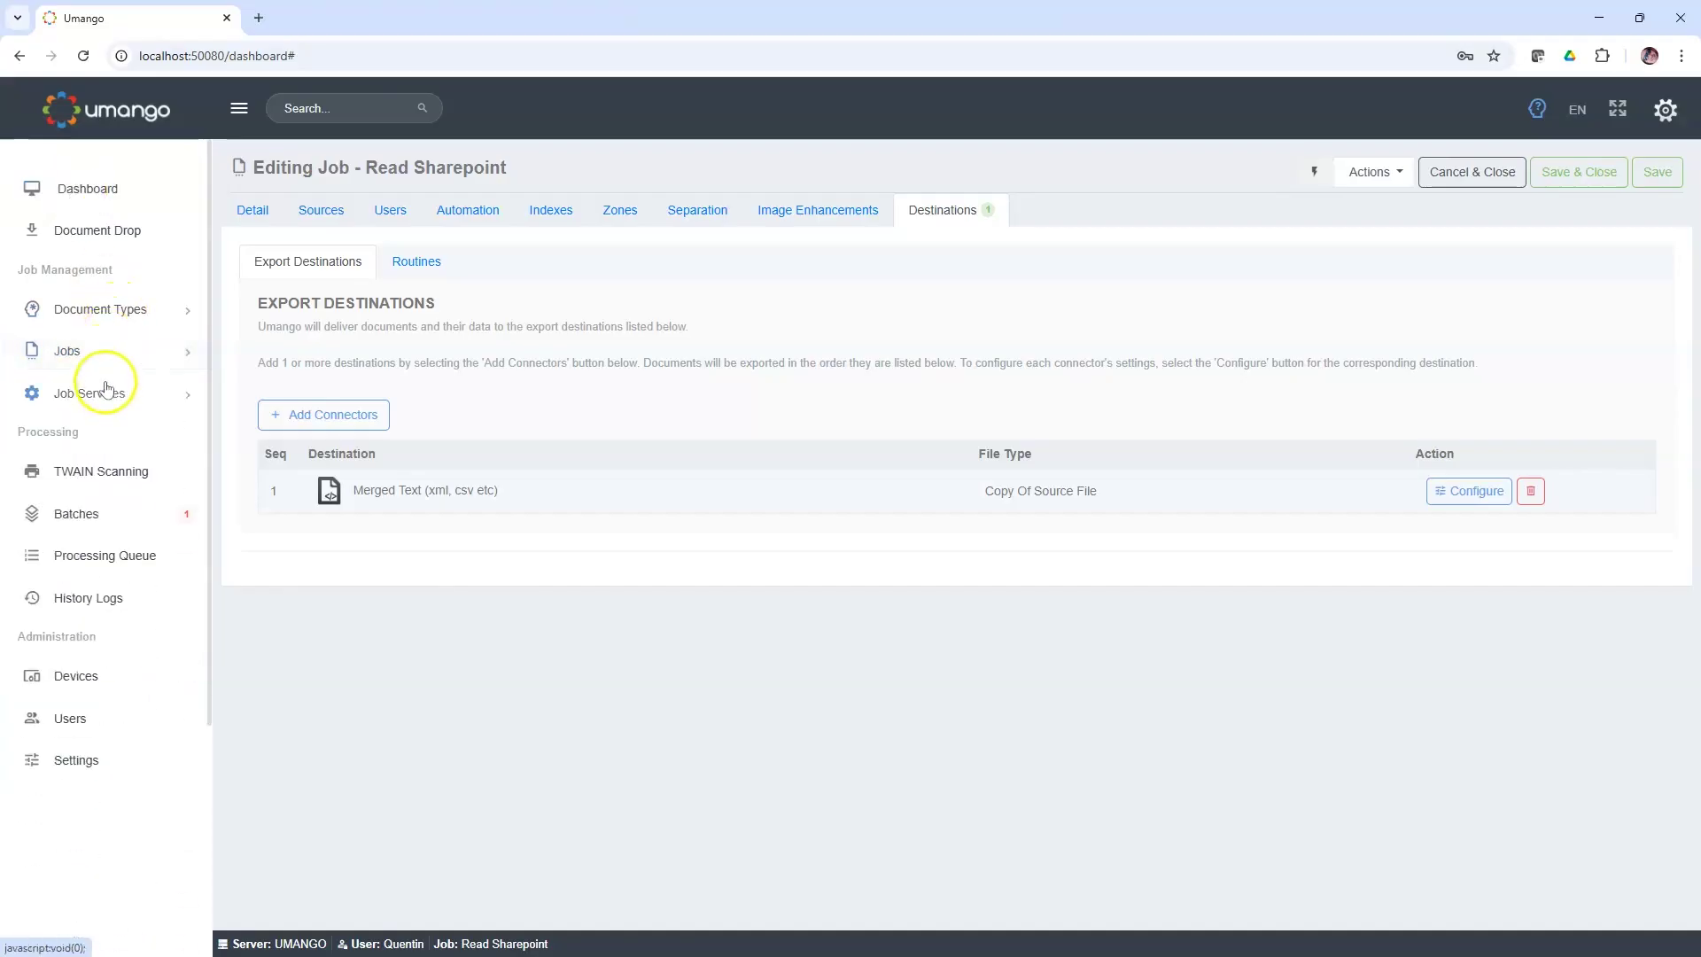
{"action": "left_click", "coordinate": [102, 187]}
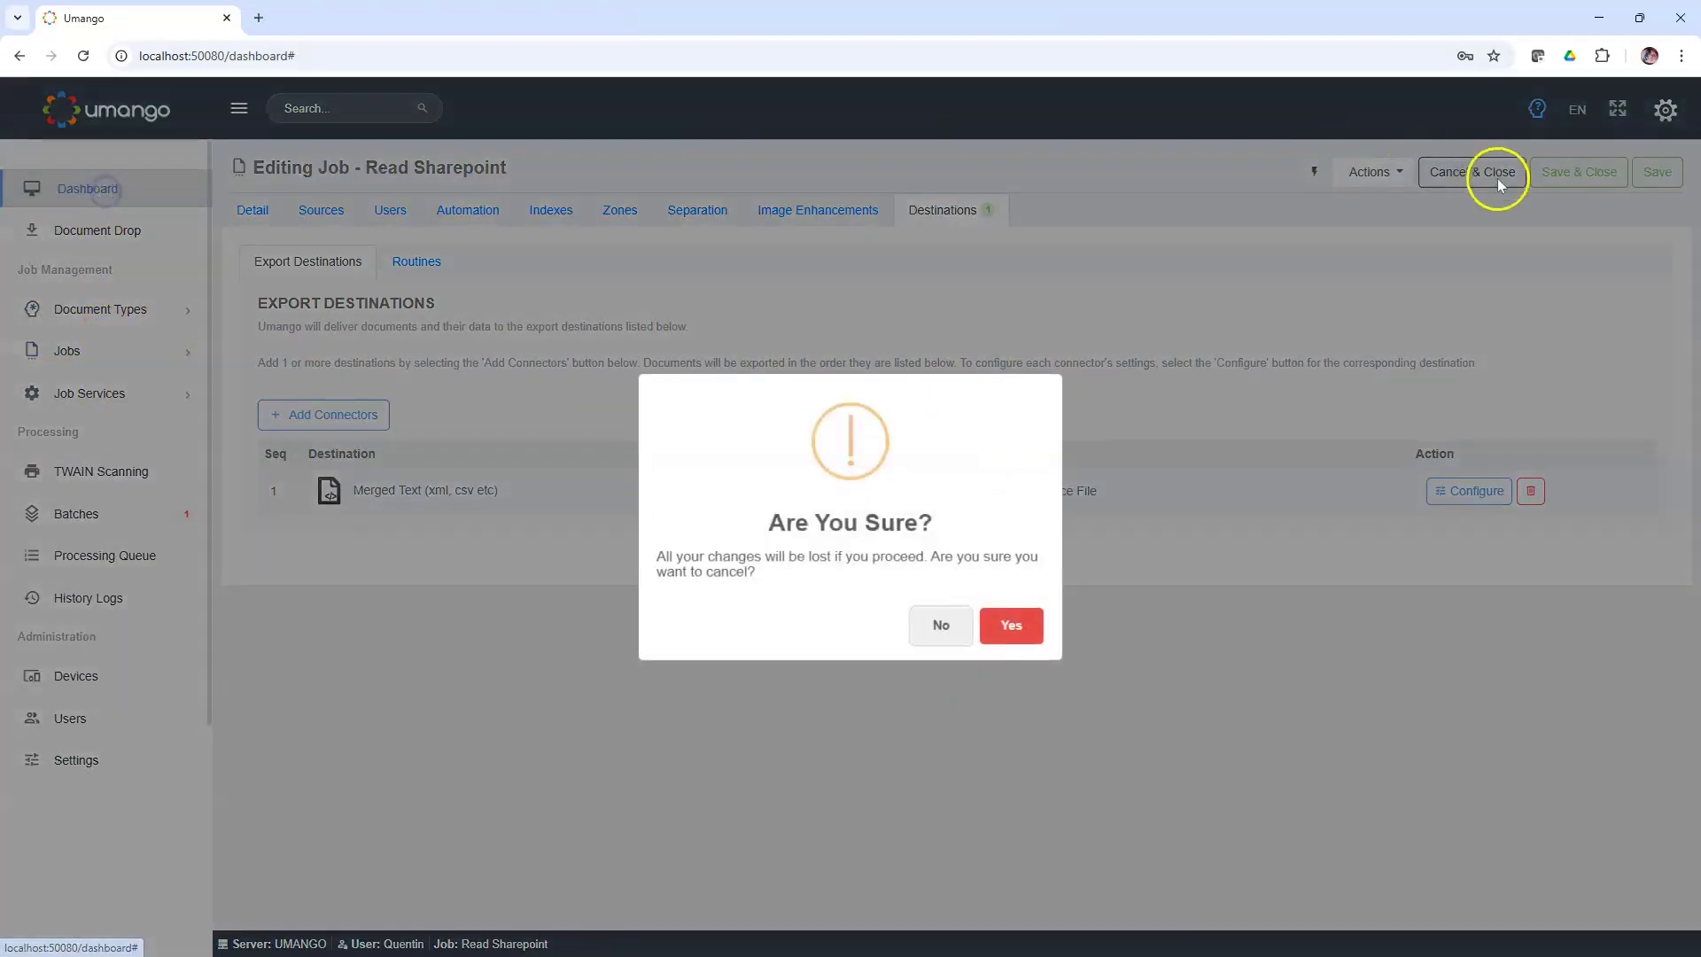
{"action": "left_click", "coordinate": [1019, 626]}
Step: Create a new classifier and name it "My Classifier"
{"action": "left_click", "coordinate": [1656, 171]}
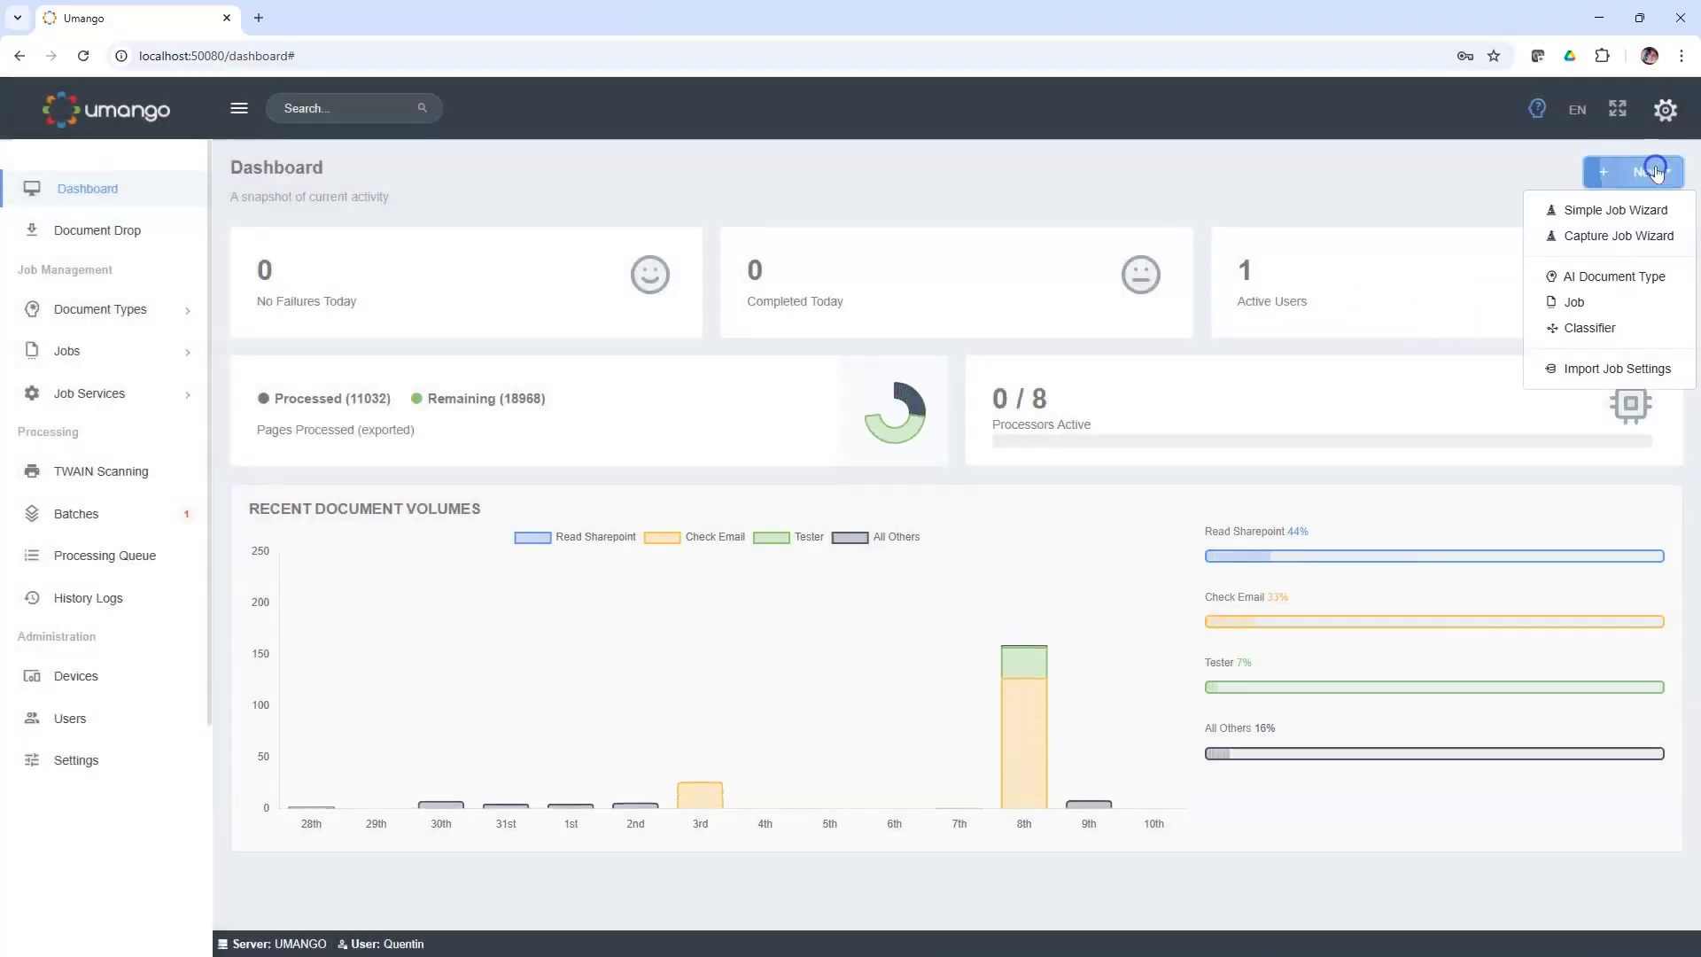
{"action": "left_click", "coordinate": [1582, 328]}
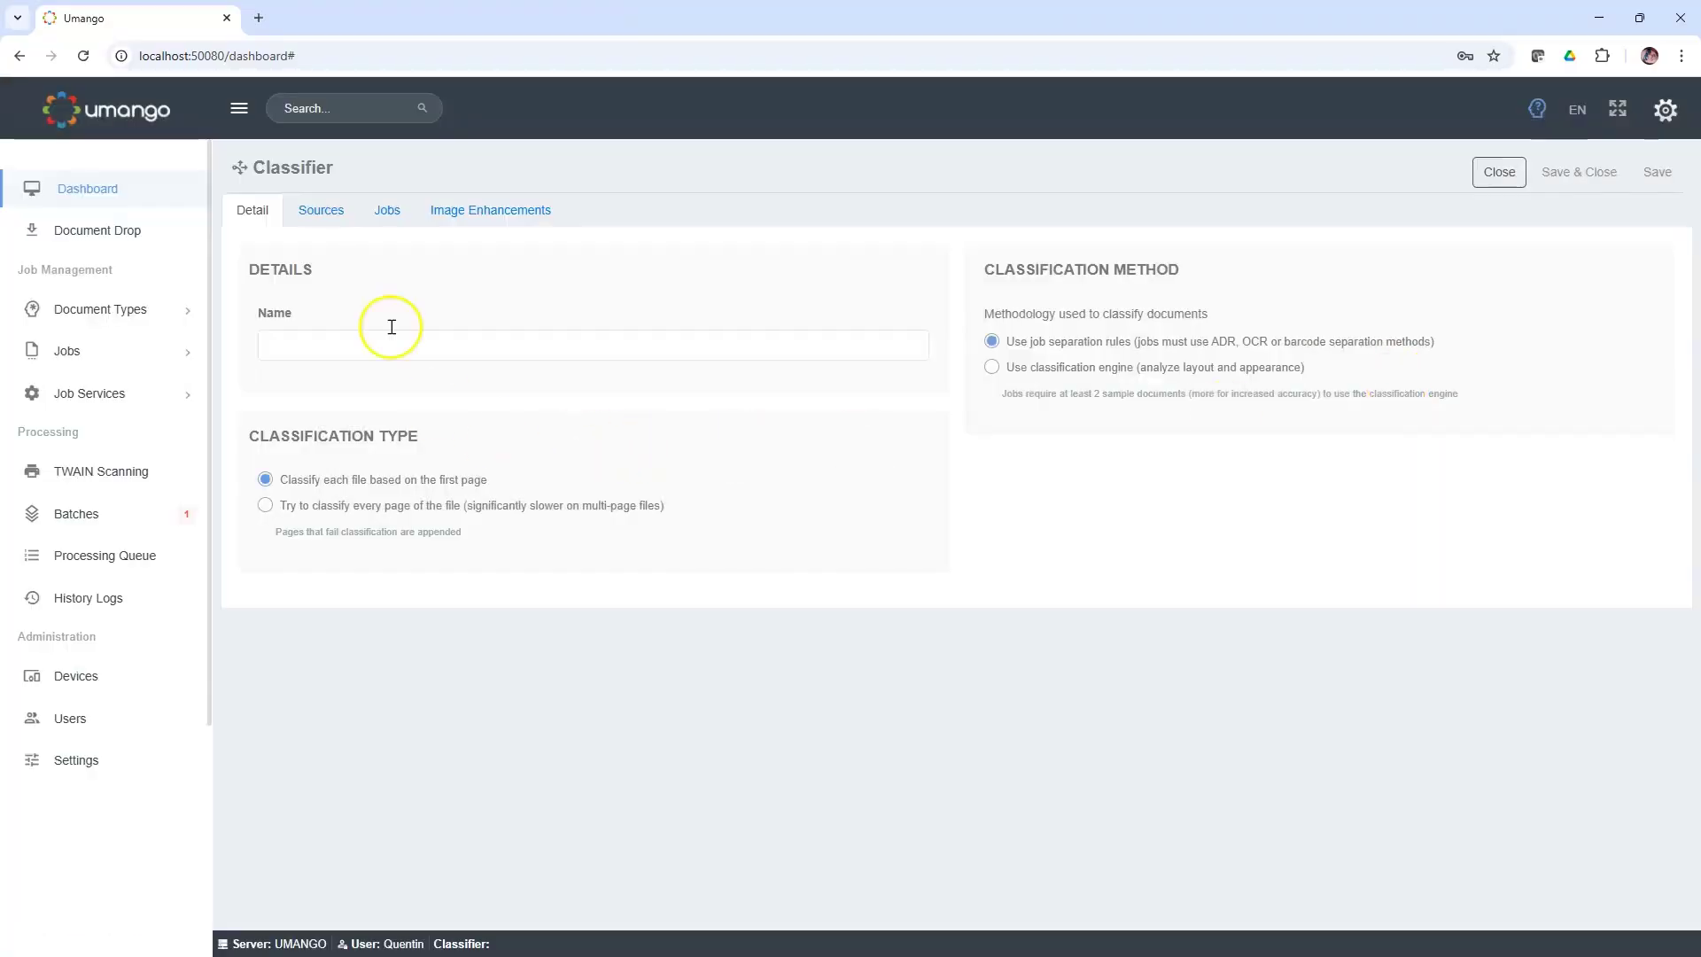
{"action": "left_click", "coordinate": [473, 345]}
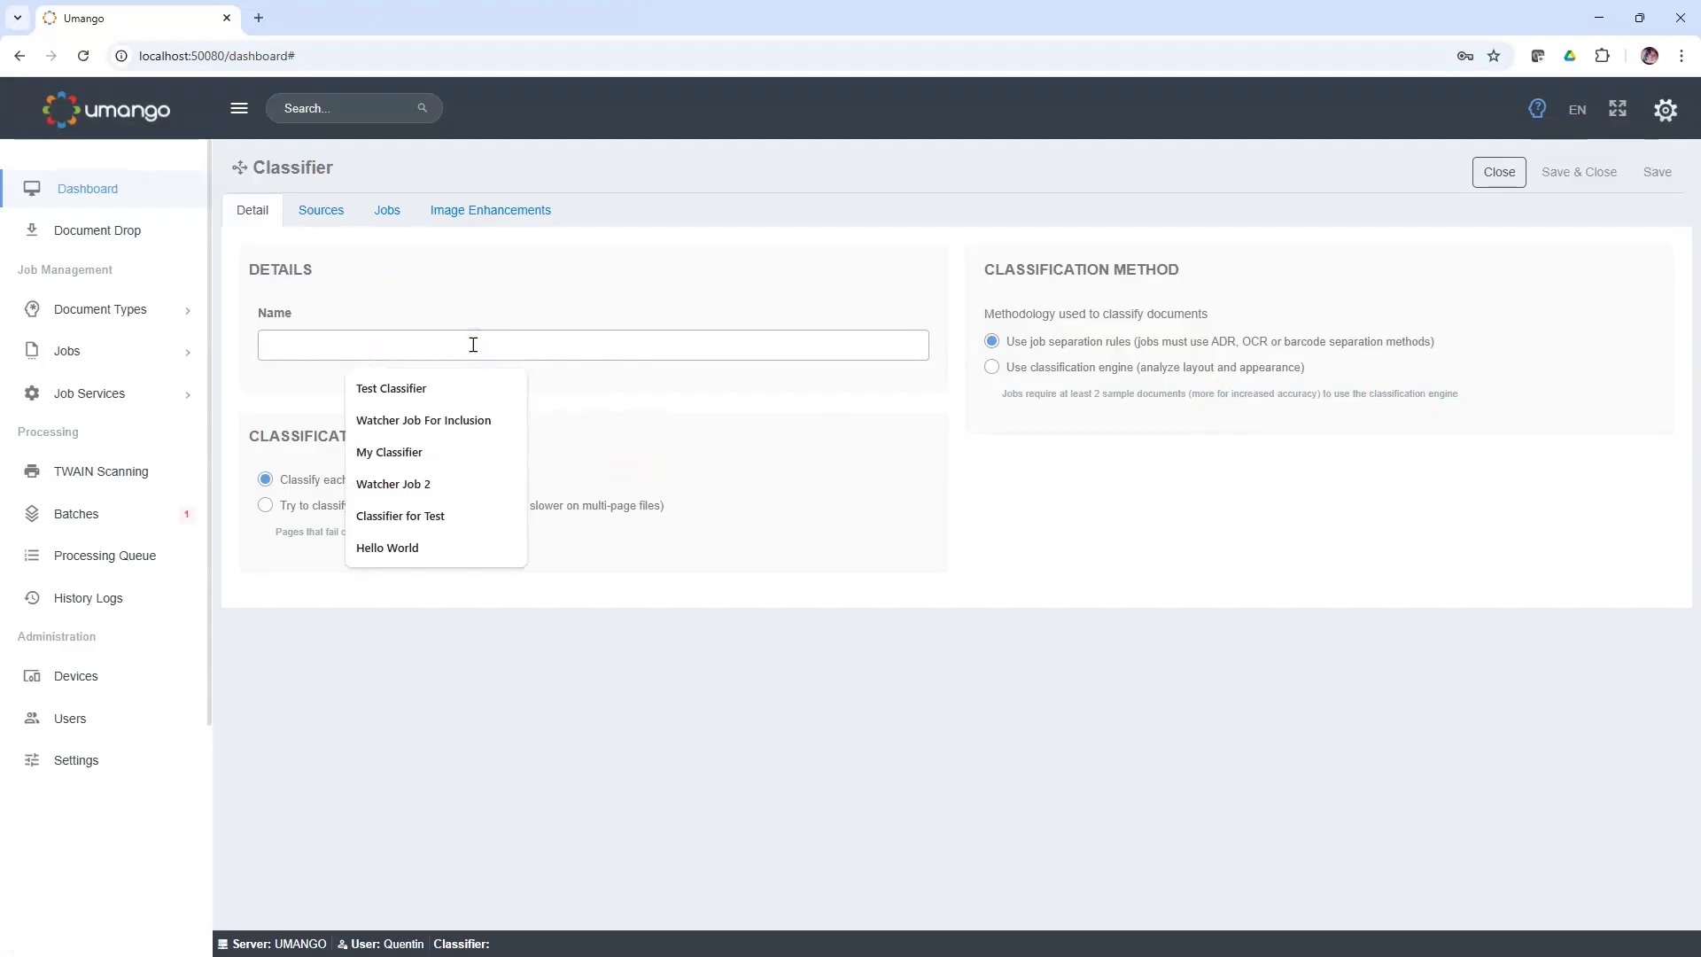
{"action": "type", "text": "My Classifier"}
{"action": "left_click", "coordinate": [352, 257]}
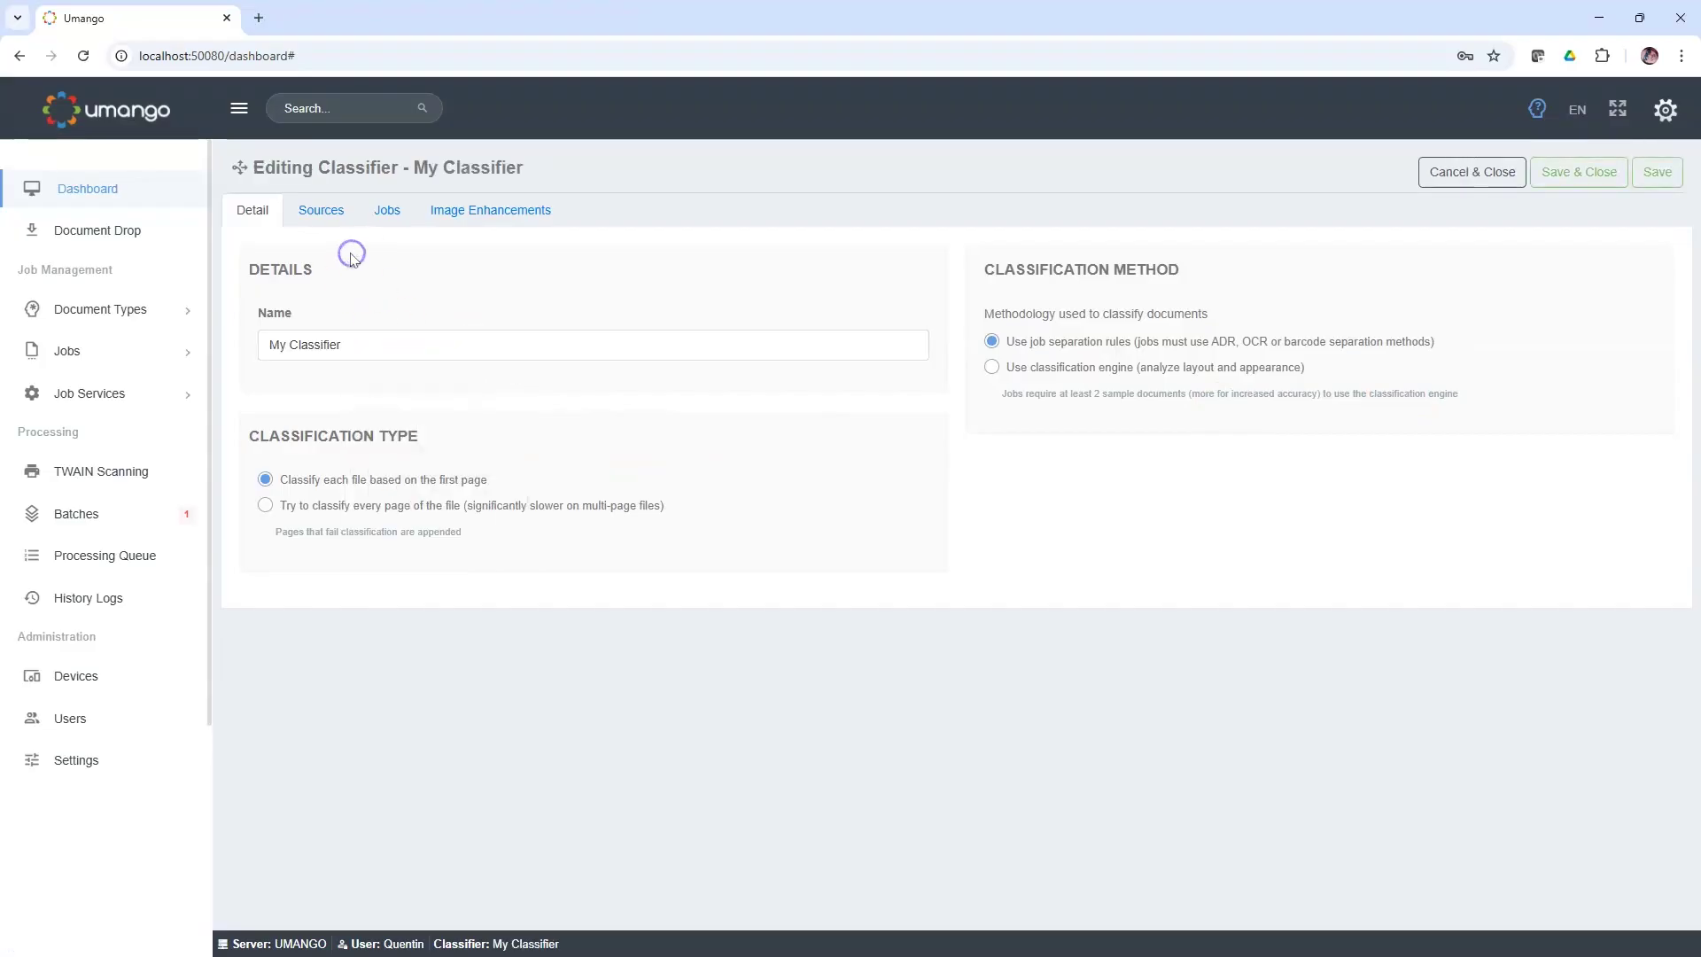
Step: Add a SharePoint import connector to the classifier's document sources, leaving its settings unconfigured
{"action": "left_click", "coordinate": [317, 221]}
{"action": "left_click", "coordinate": [450, 280]}
{"action": "left_click", "coordinate": [320, 218]}
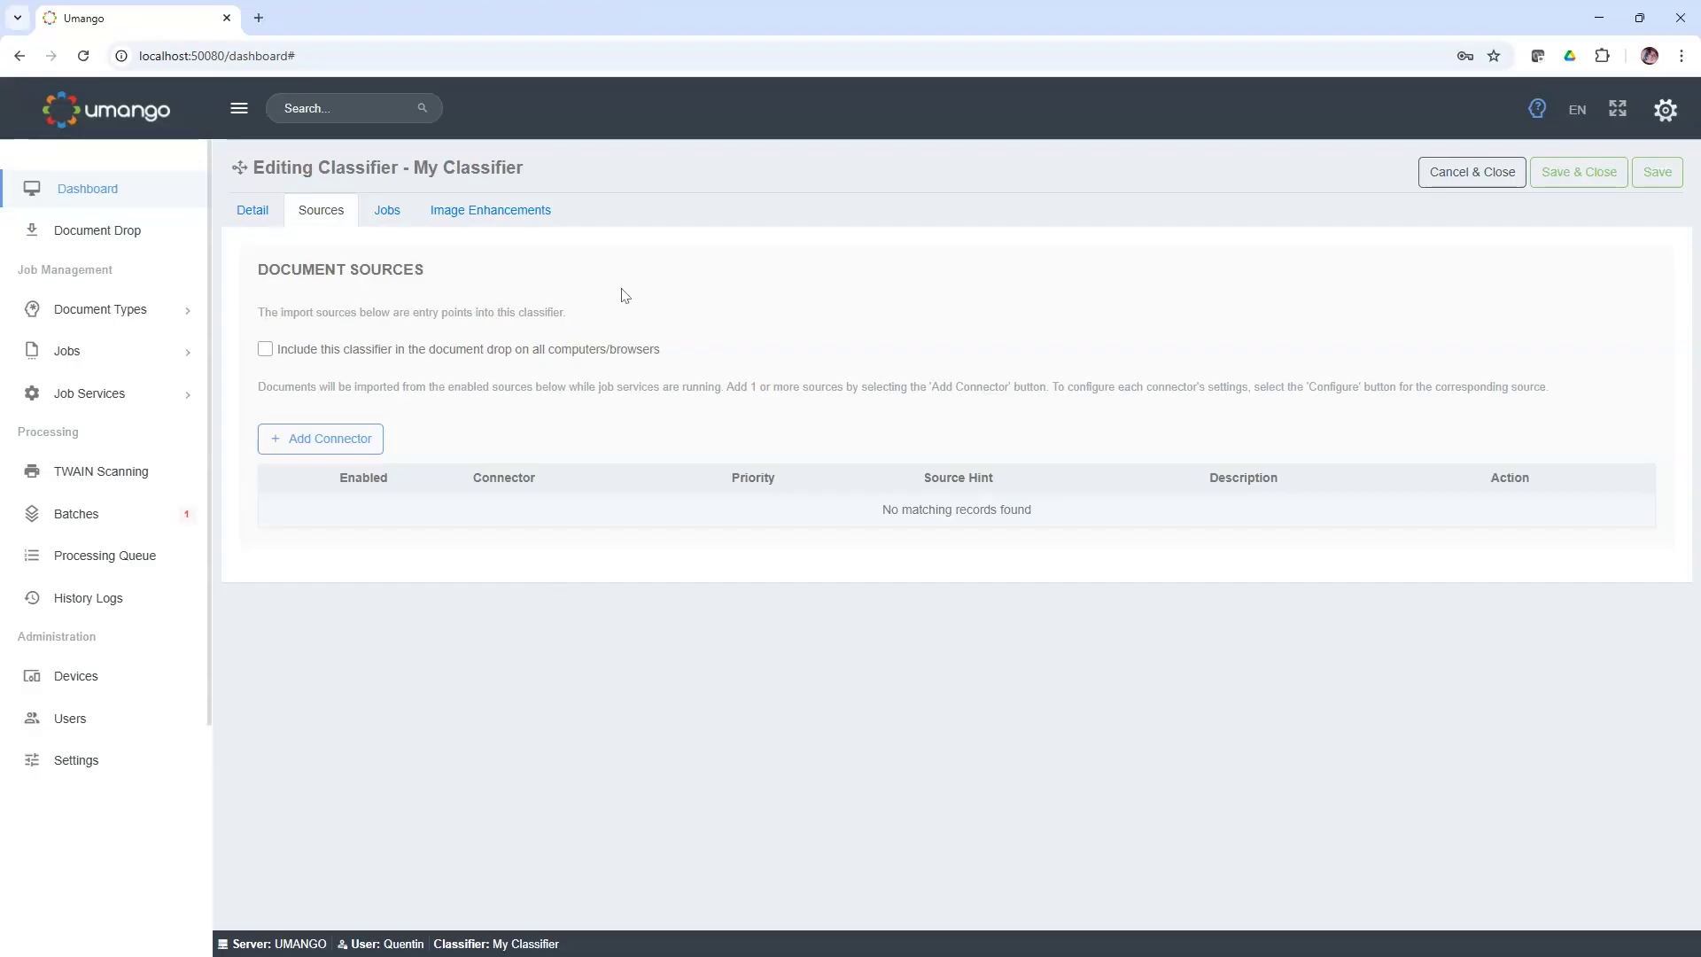
{"action": "left_click", "coordinate": [341, 440]}
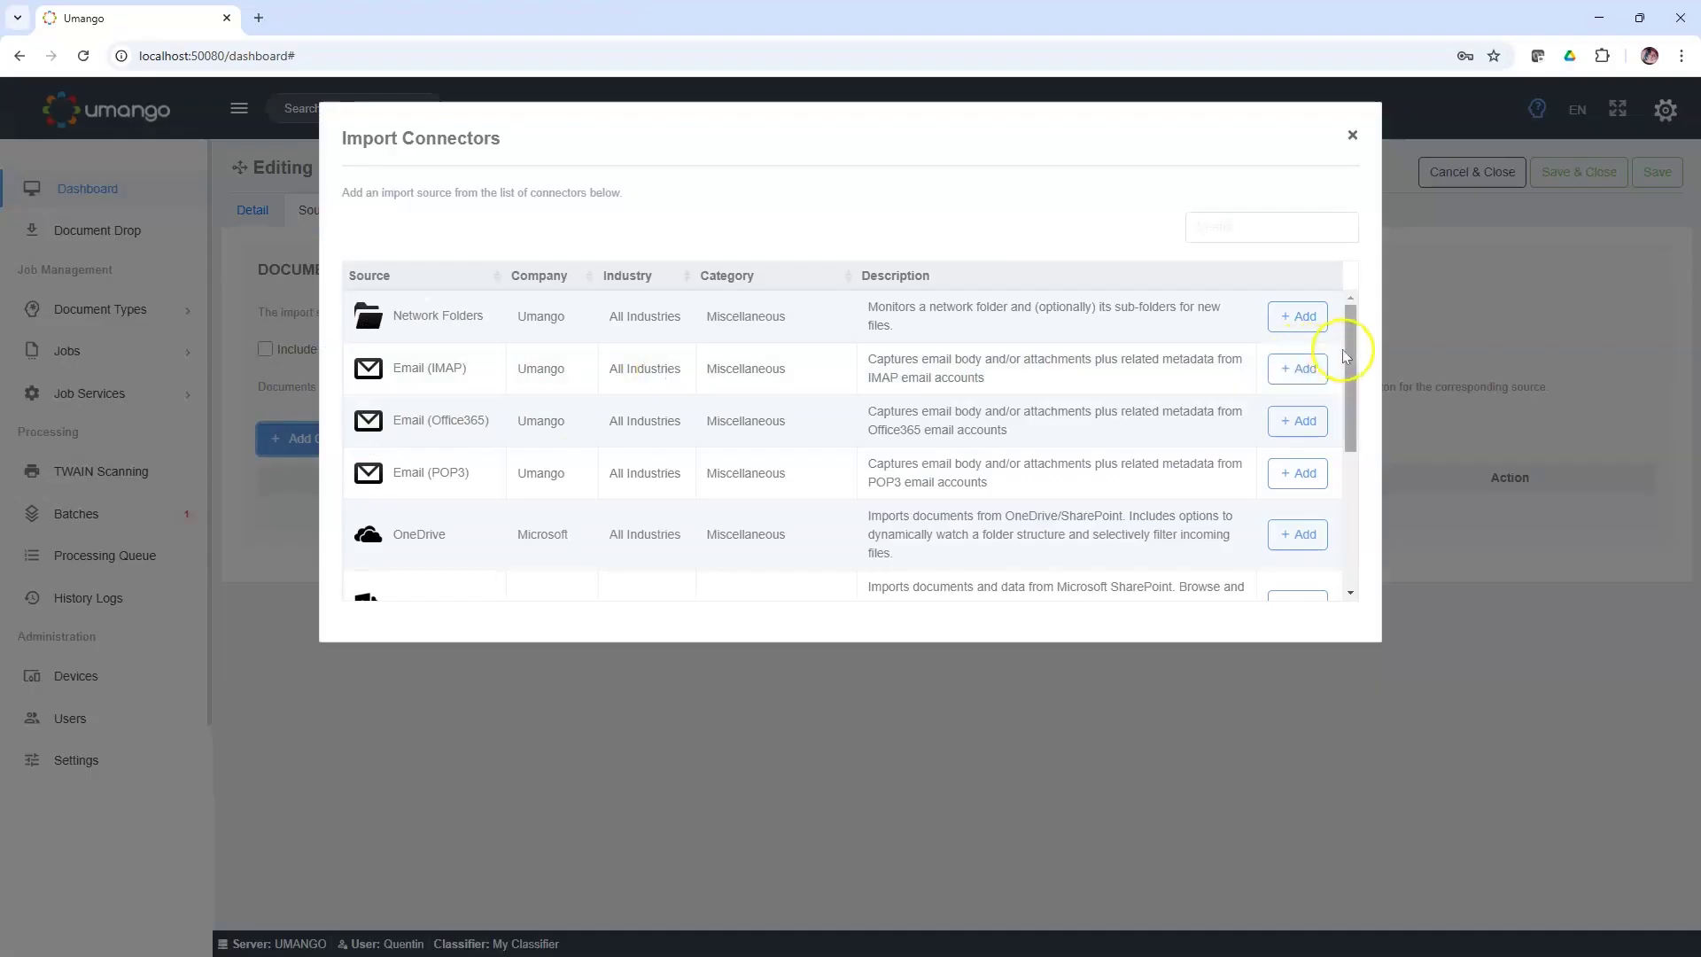
{"action": "left_click_drag", "start_coordinate": [1348, 349], "coordinate": [1343, 449]}
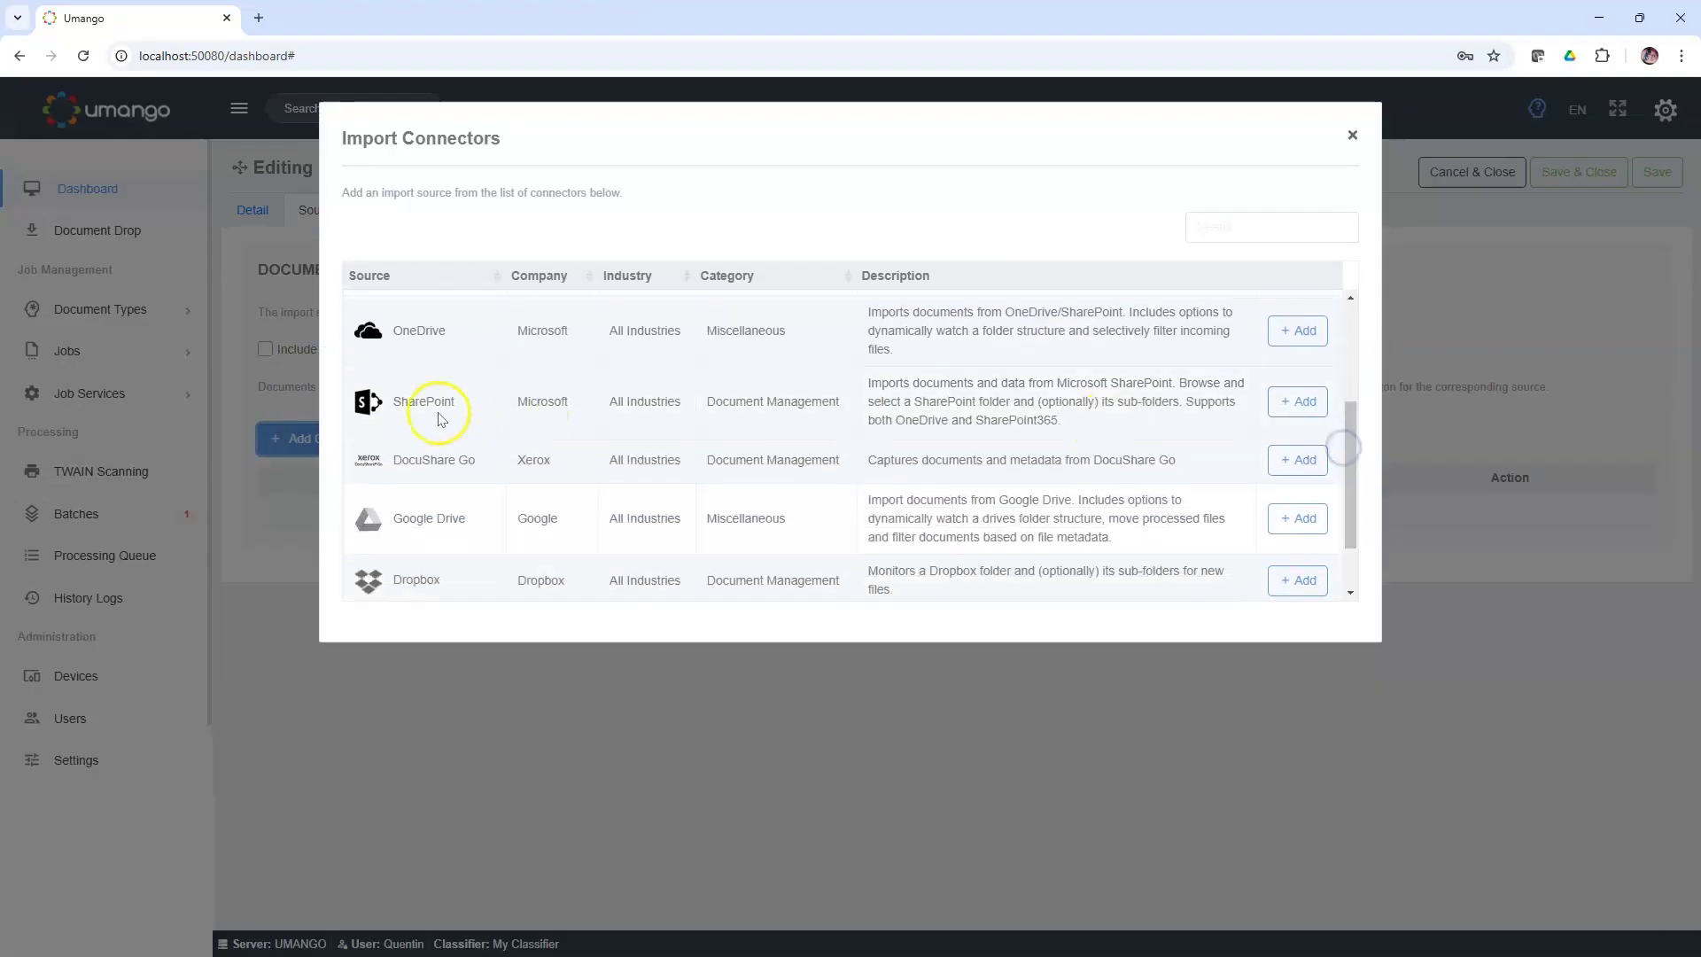
{"action": "left_click", "coordinate": [1299, 407]}
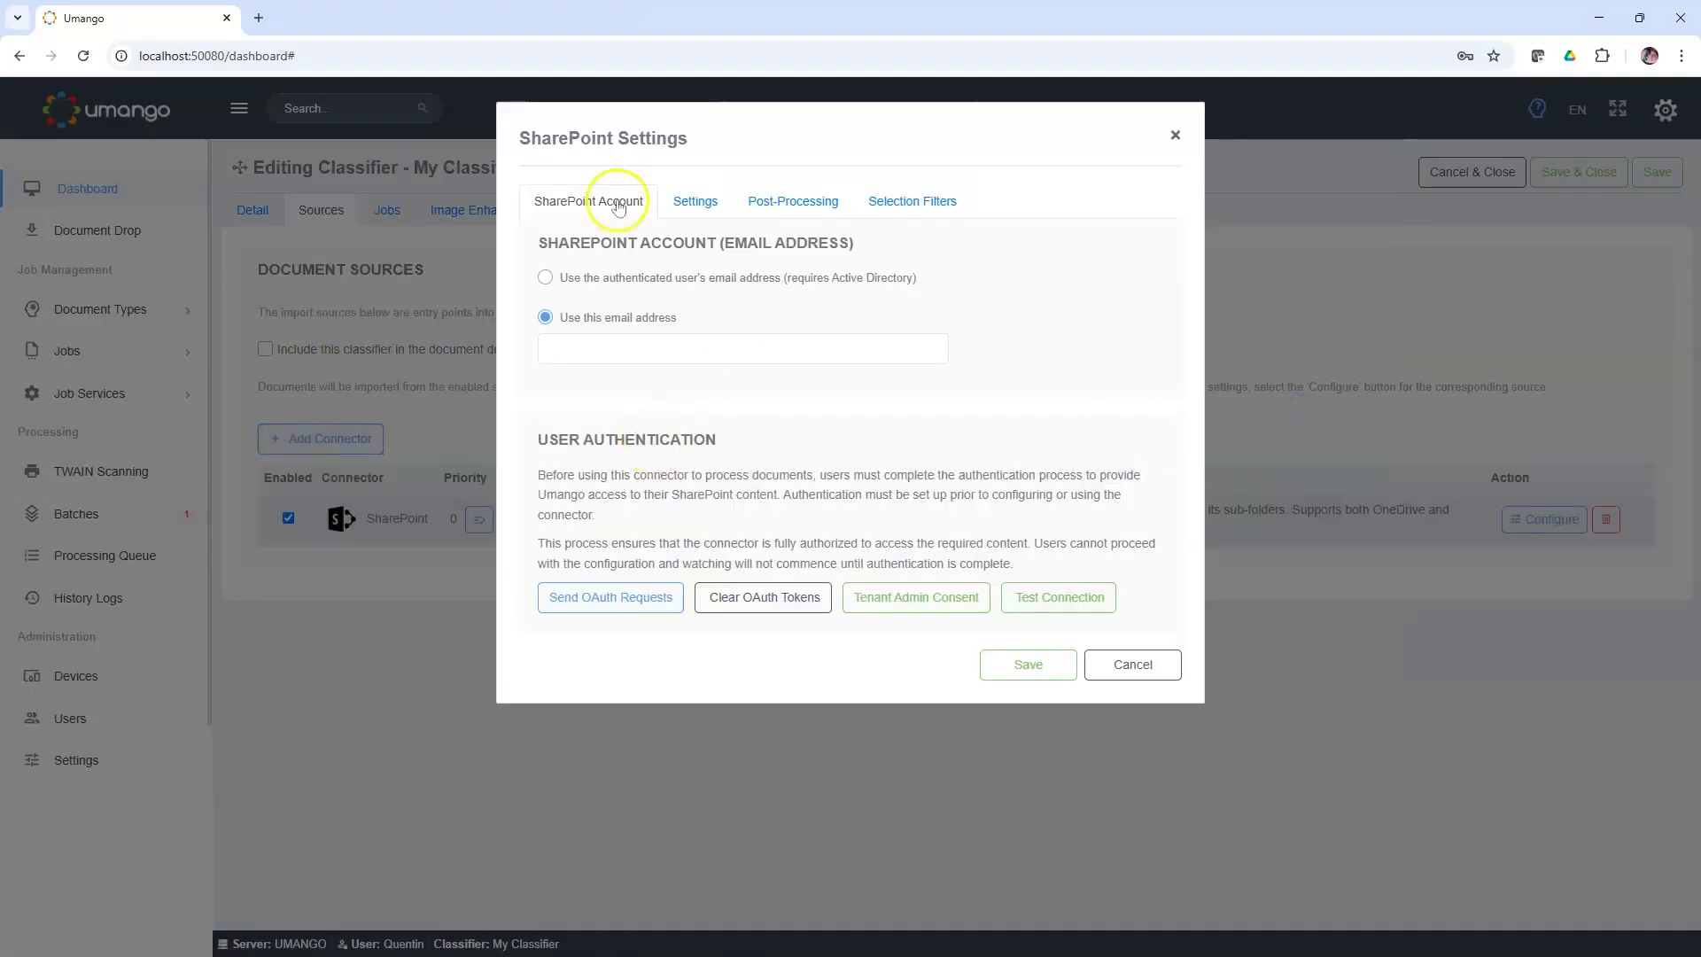
{"action": "left_click", "coordinate": [1131, 660]}
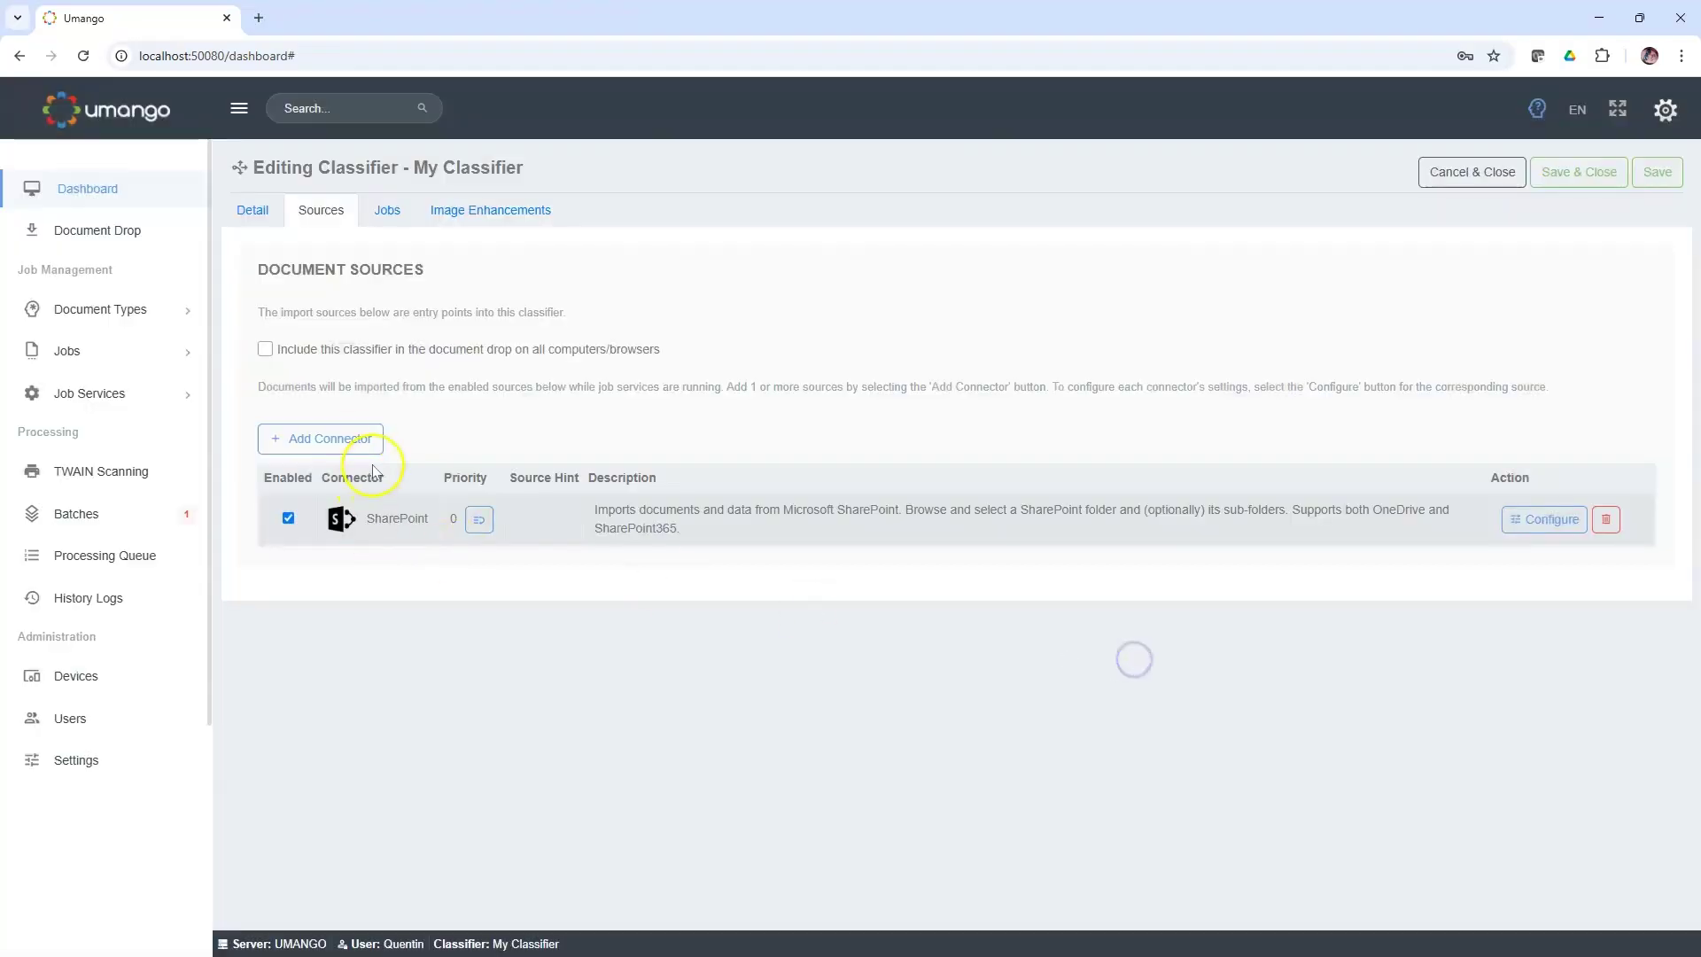
Step: Add an Email (Office365) source connector and include the classifier in the document drop on all computers/browsers
{"action": "left_click", "coordinate": [341, 441]}
{"action": "scroll", "coordinate": [856, 384], "scroll_direction": "down", "scroll_amount": 1}
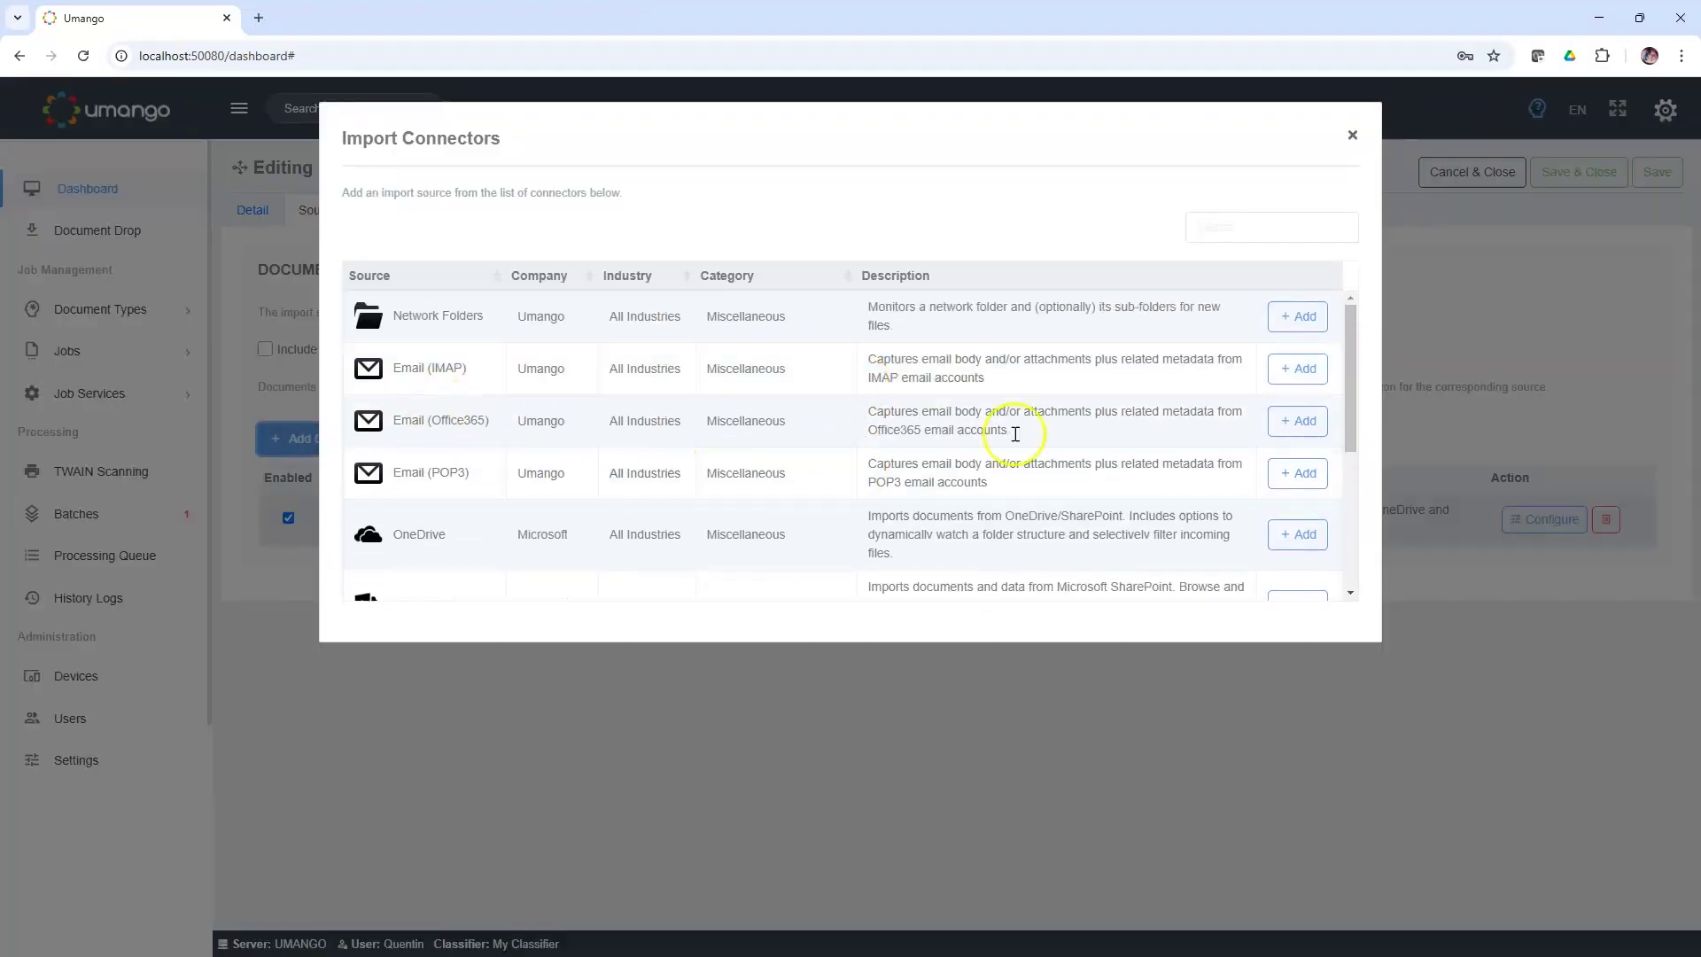
{"action": "left_click", "coordinate": [1299, 422]}
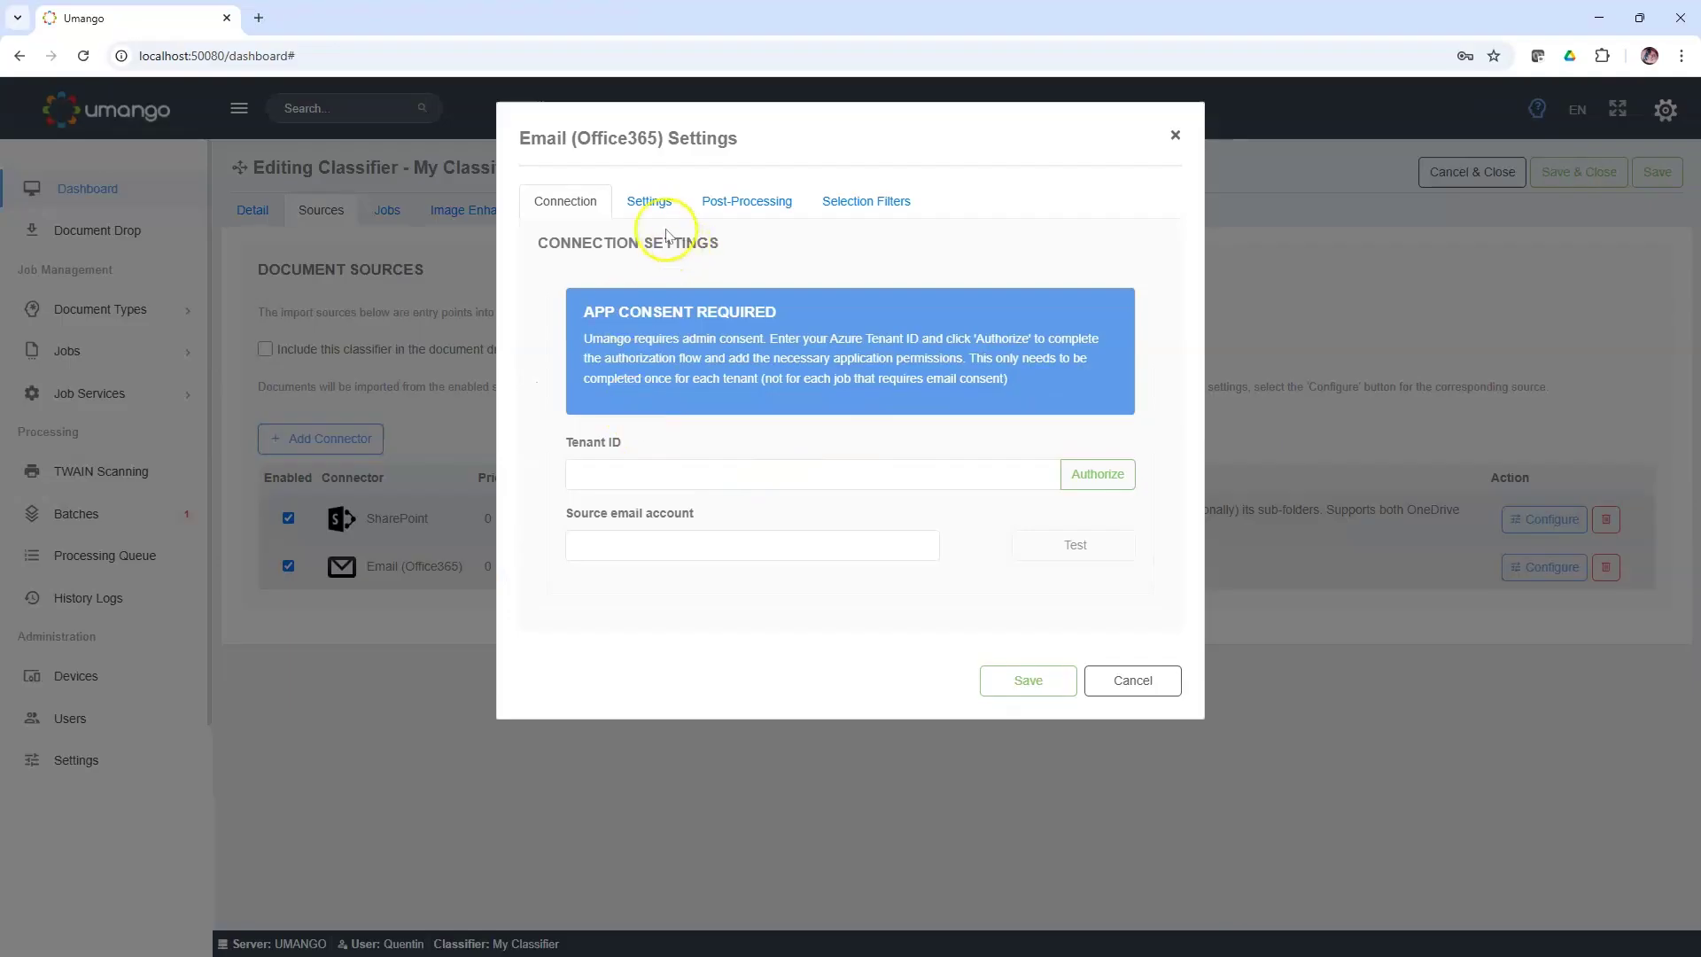
{"action": "left_click", "coordinate": [644, 200]}
{"action": "left_click", "coordinate": [735, 213]}
{"action": "left_click", "coordinate": [1121, 585]}
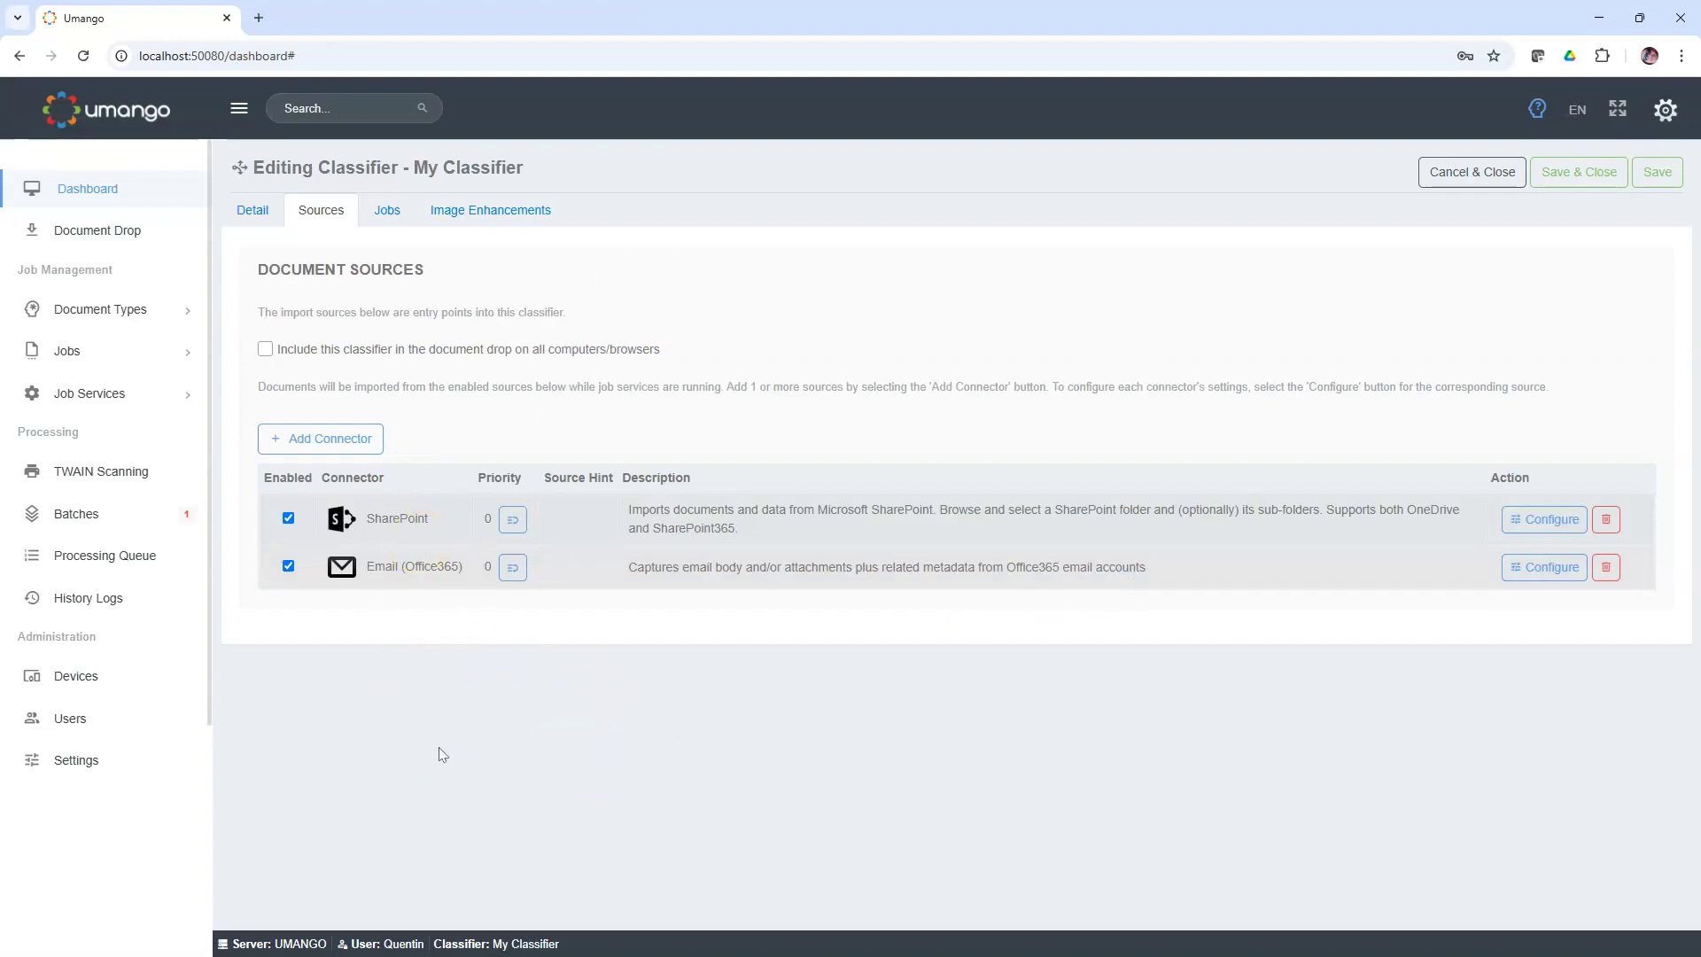
{"action": "left_click", "coordinate": [389, 227]}
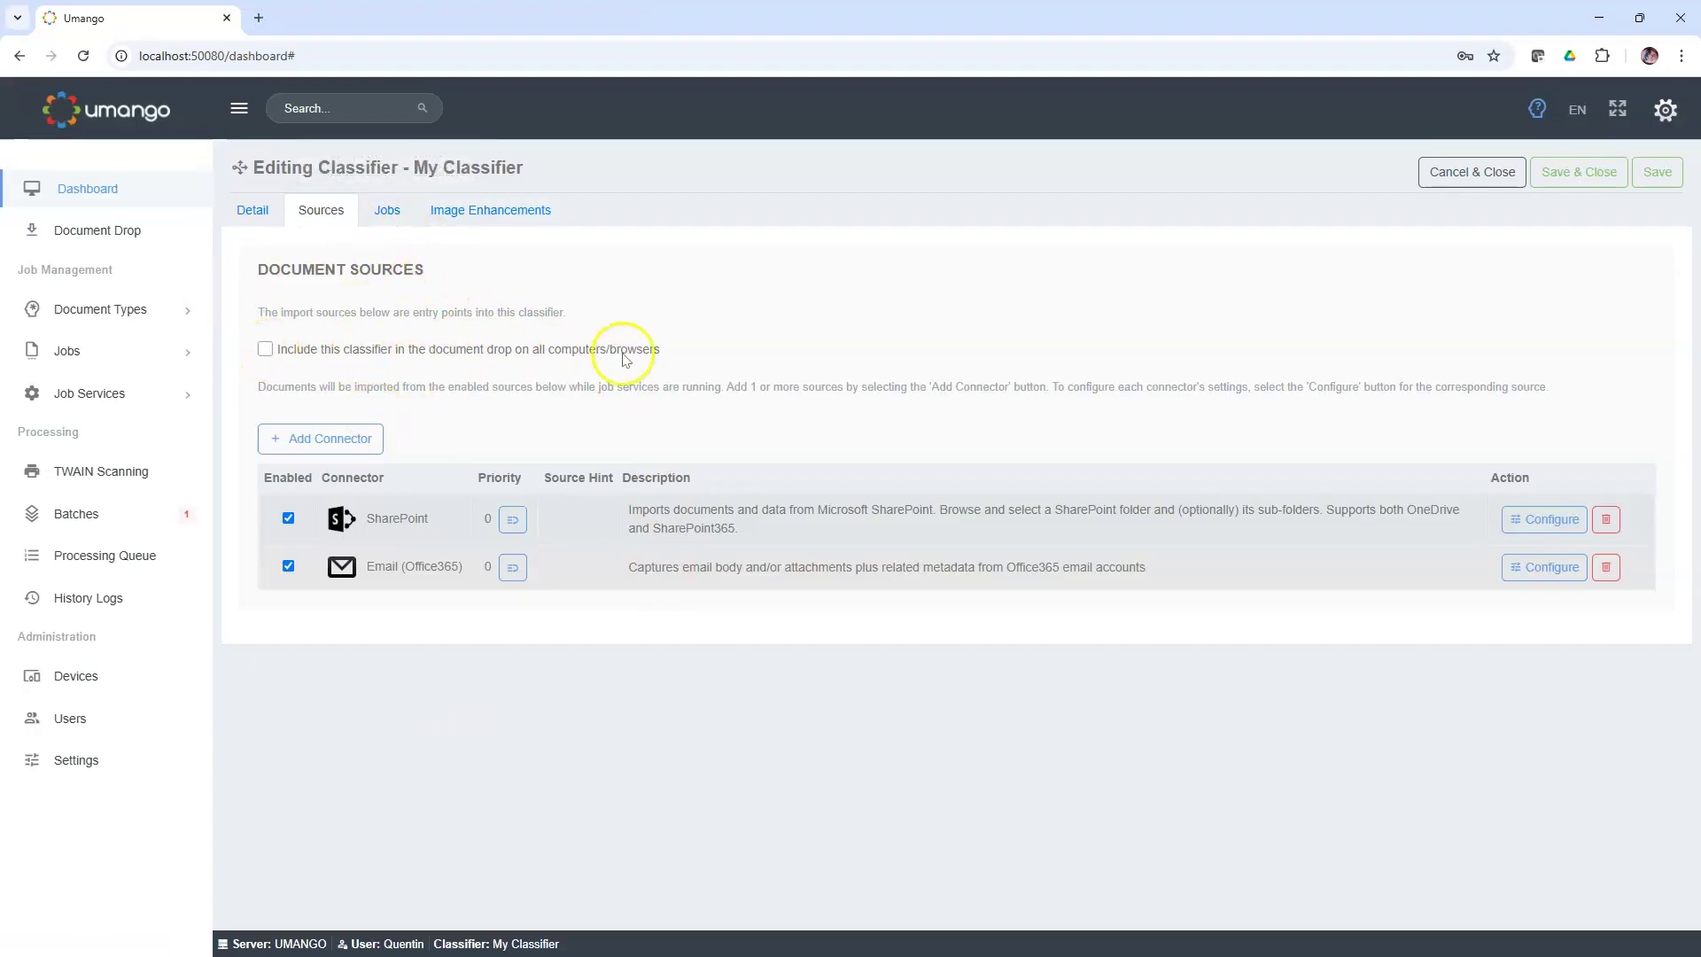
{"action": "left_click", "coordinate": [266, 354]}
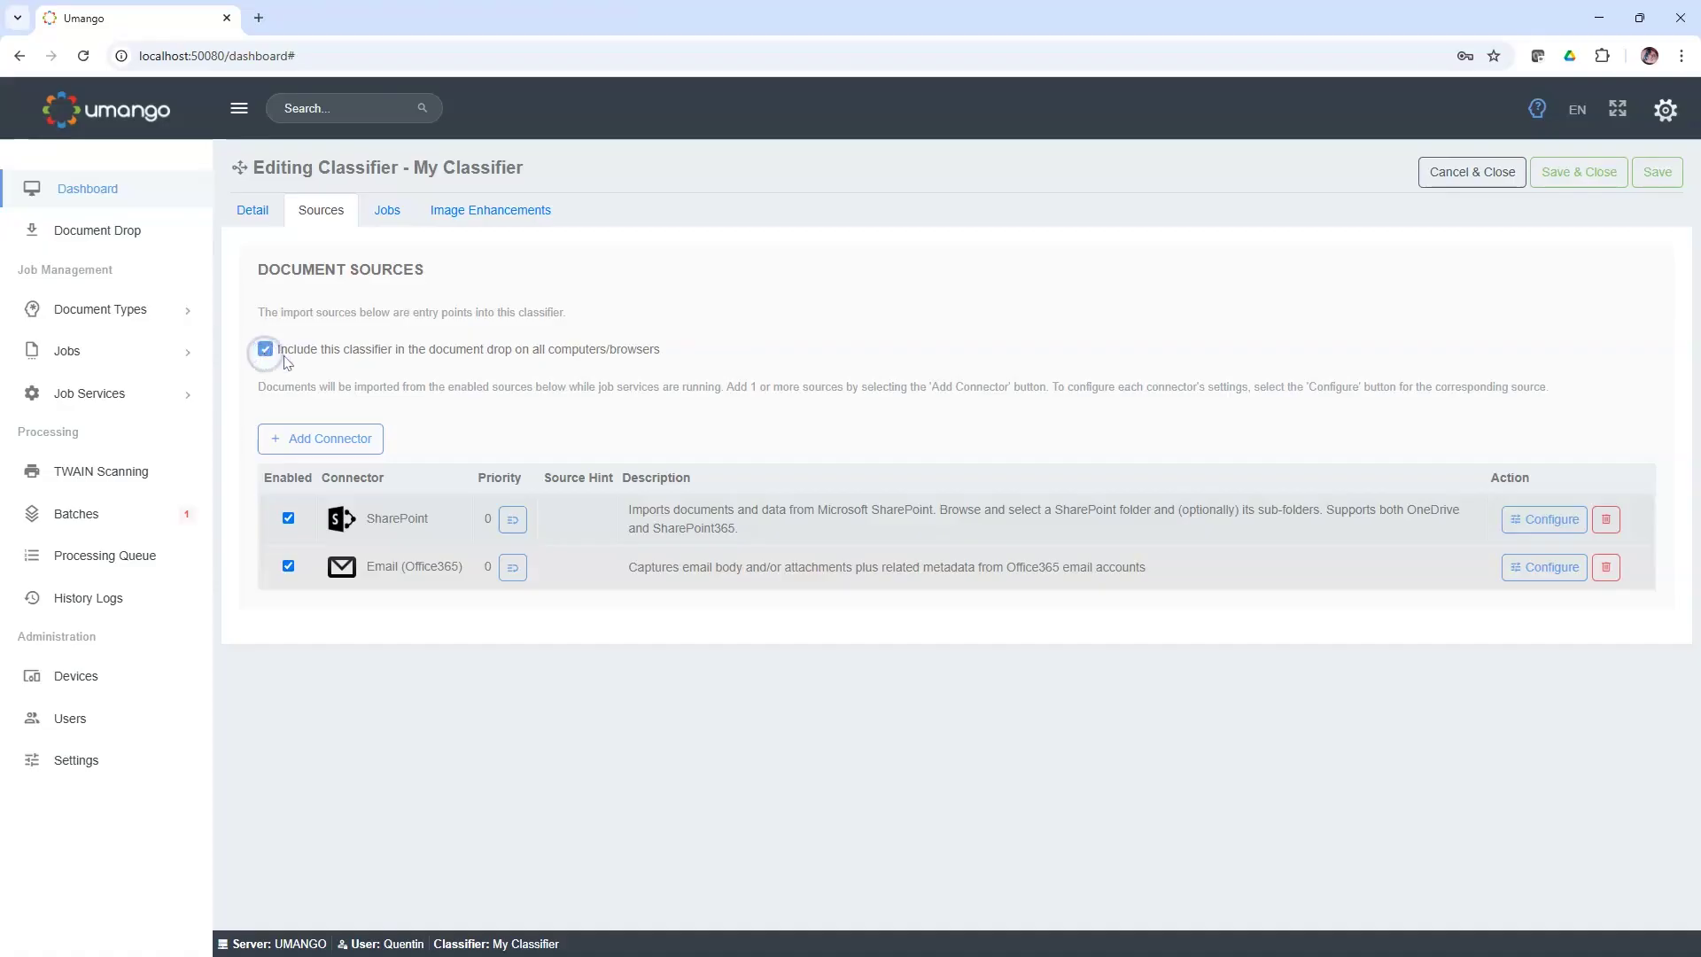
Step: Set the classification method to use the classification engine that analyzes layout and appearance
{"action": "left_click", "coordinate": [385, 213]}
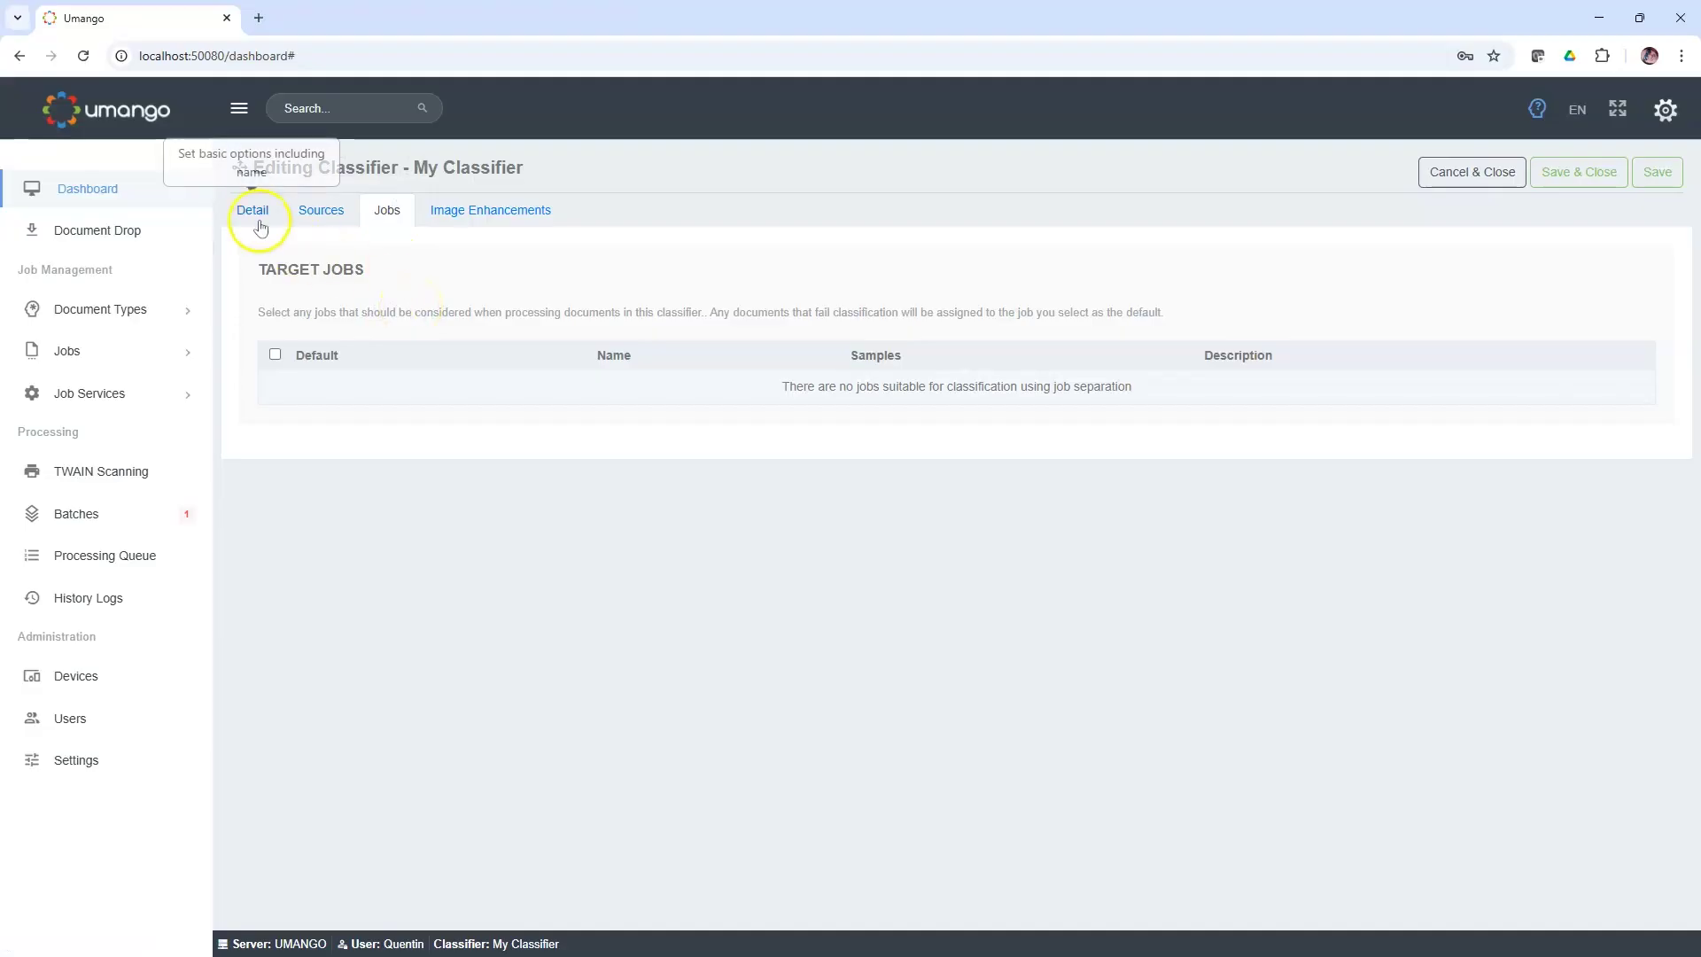
{"action": "left_click", "coordinate": [254, 212]}
{"action": "left_click", "coordinate": [992, 367]}
Step: Select AskAI Demo, Invoices and Shipping Docs as the classifier's target jobs
{"action": "left_click", "coordinate": [386, 213]}
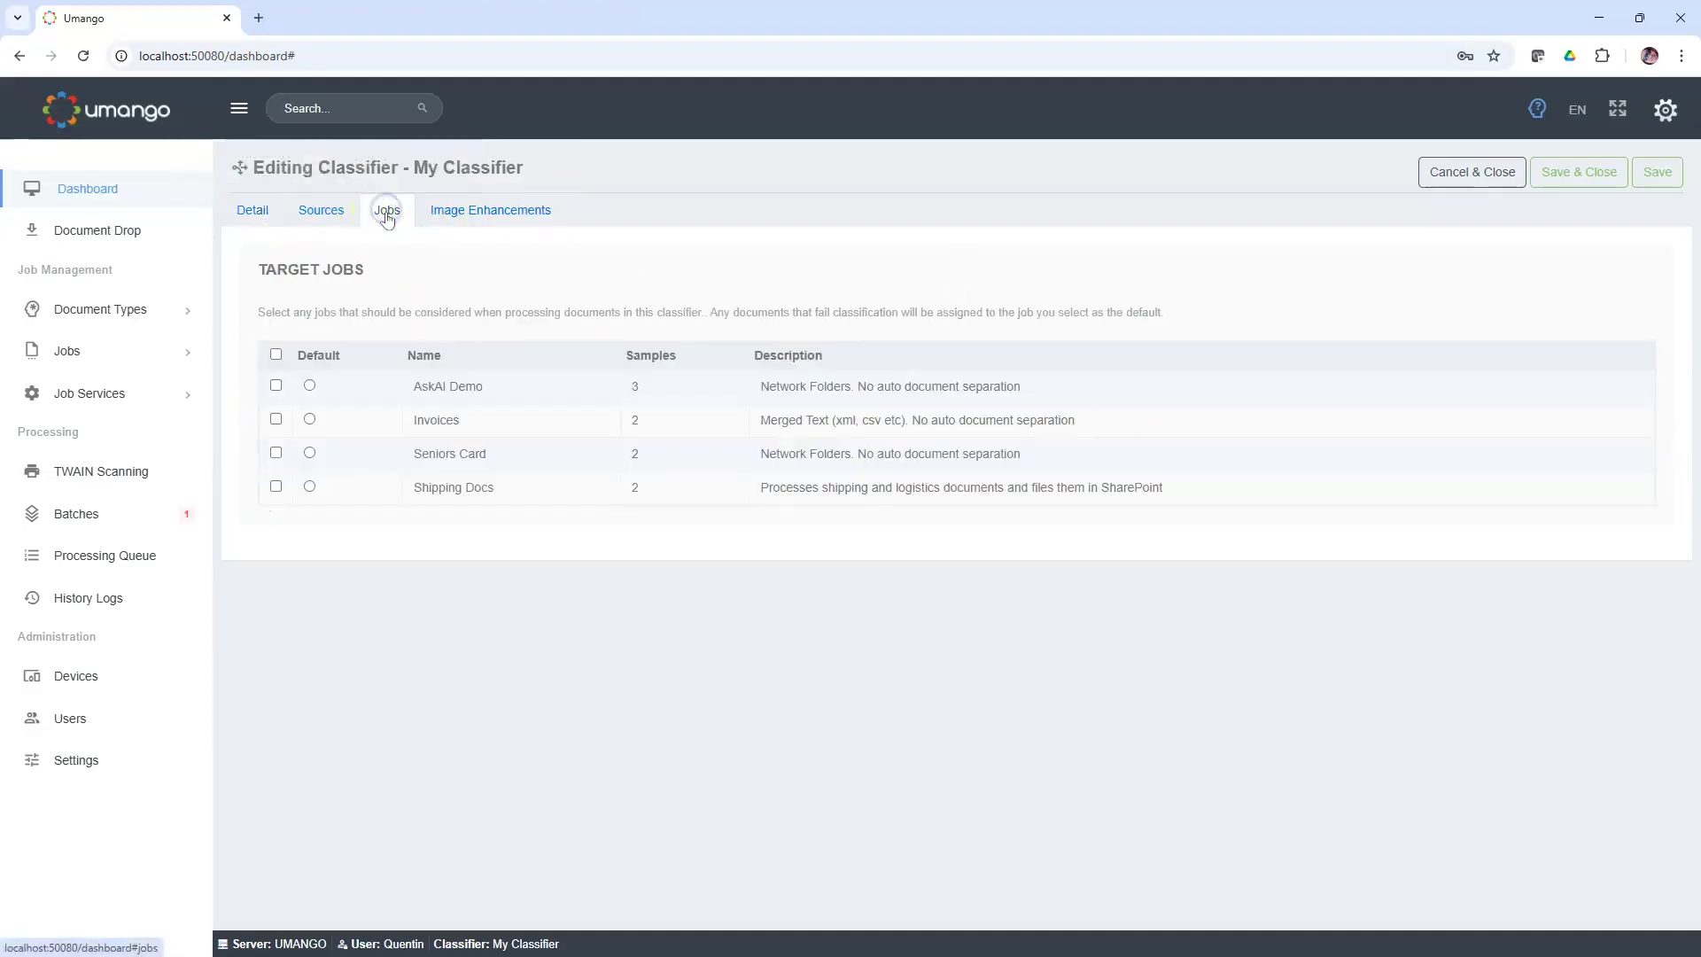
{"action": "left_click", "coordinate": [253, 213]}
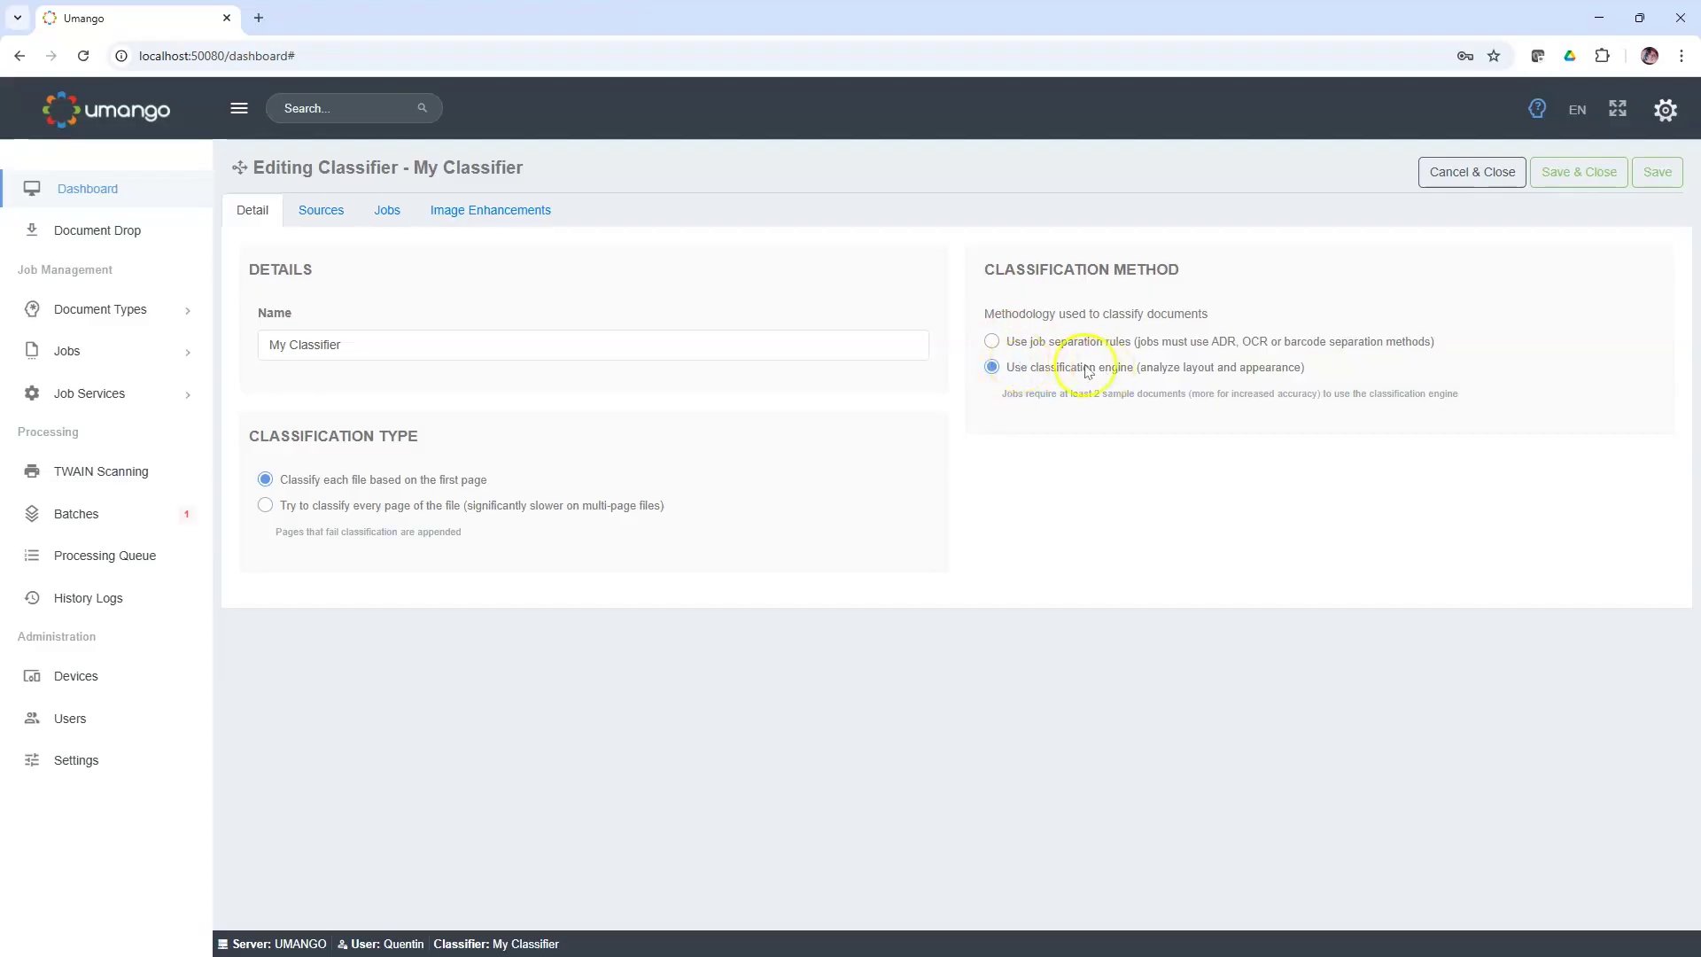
{"action": "left_click", "coordinate": [384, 213]}
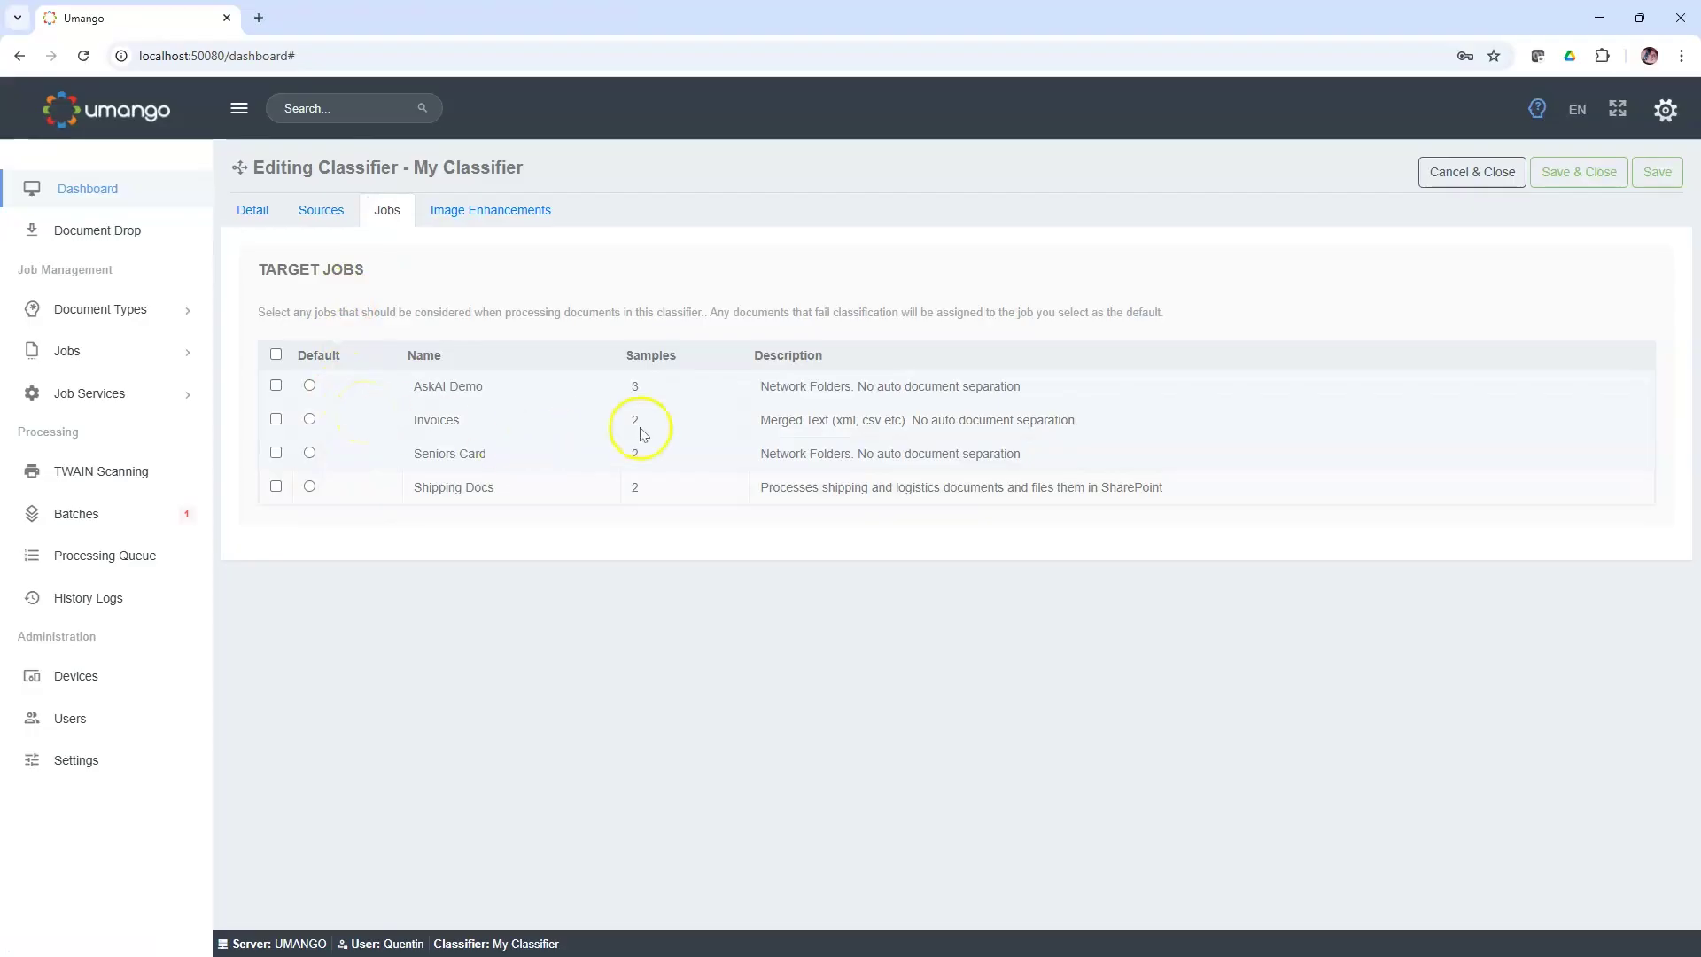
{"action": "left_click", "coordinate": [275, 386]}
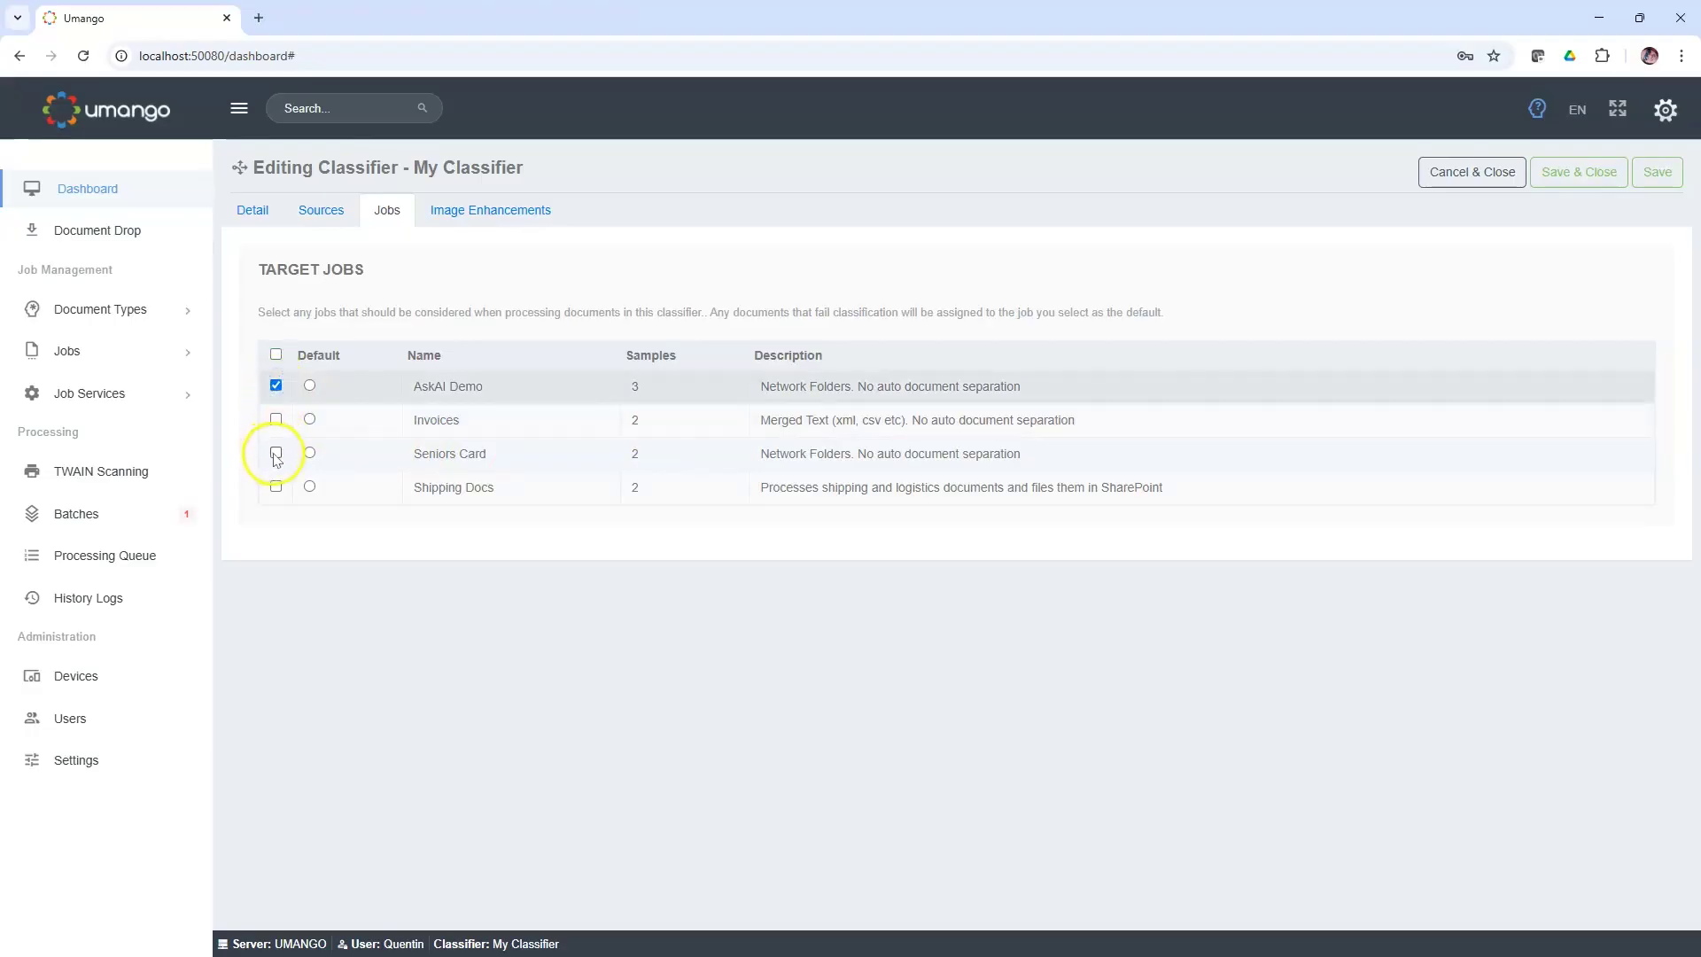
{"action": "left_click", "coordinate": [276, 486]}
{"action": "left_click", "coordinate": [276, 419]}
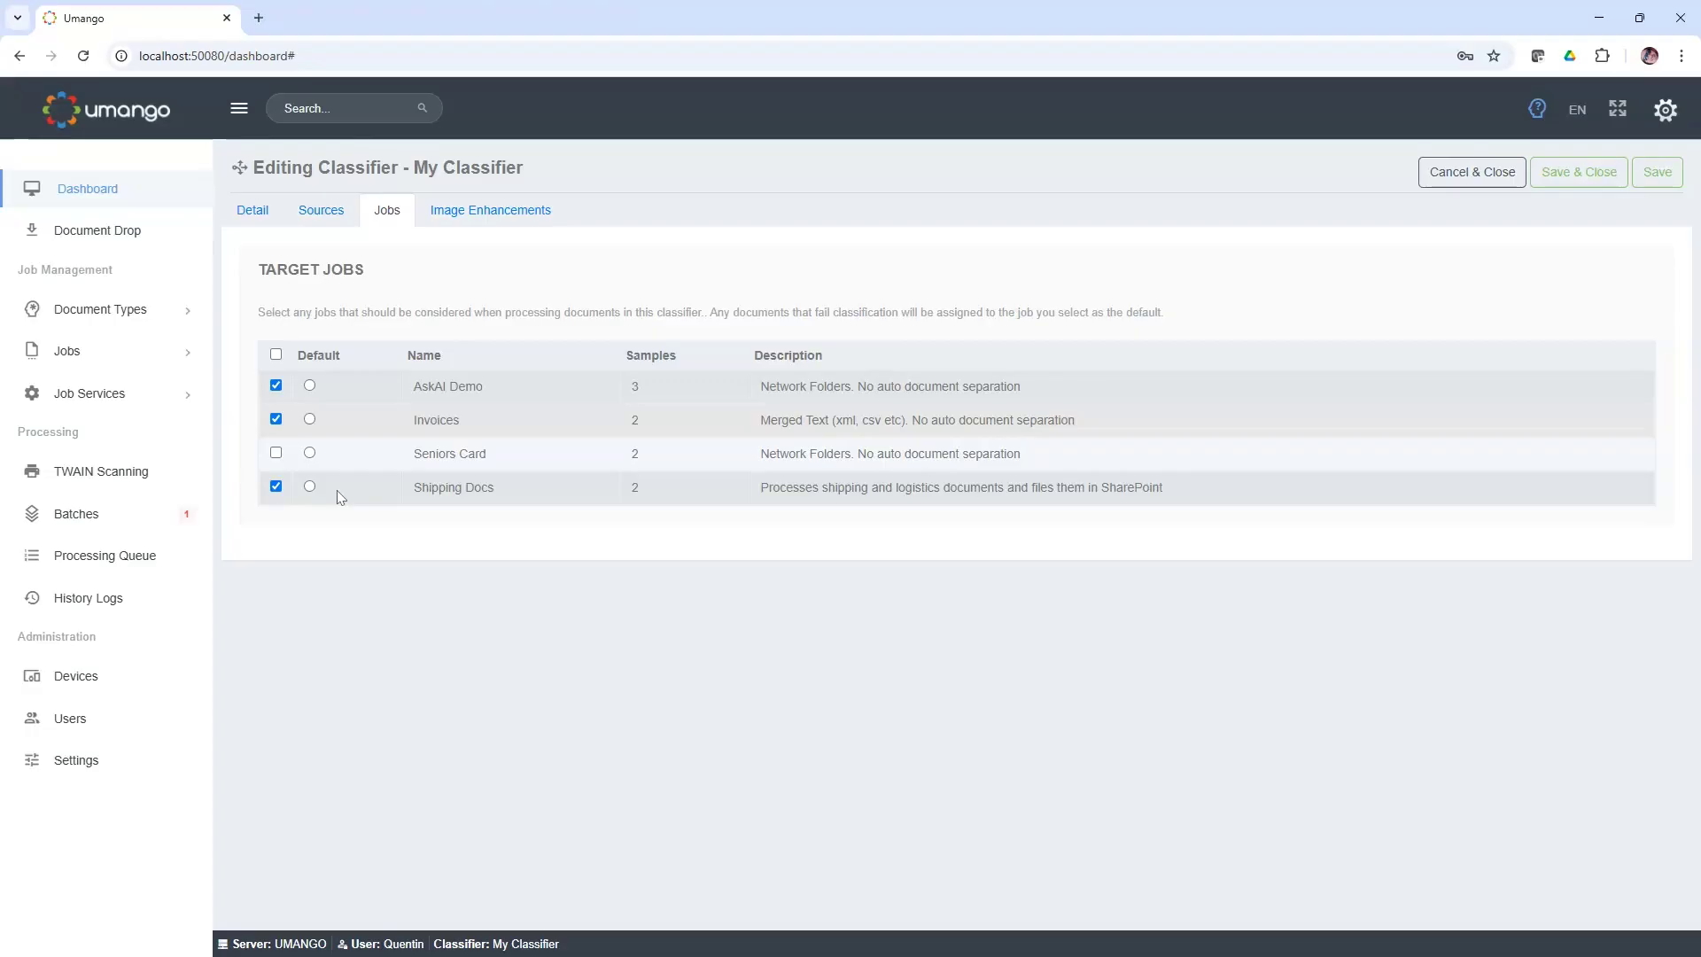
Step: Choose Seniors Card as the default job for documents that fail classification
{"action": "left_click", "coordinate": [310, 386]}
{"action": "left_click_drag", "start_coordinate": [412, 454], "coordinate": [509, 454]}
{"action": "left_click", "coordinate": [309, 452]}
Step: Look over the classifier's image enhancement options and return to its general details
{"action": "left_click", "coordinate": [463, 211]}
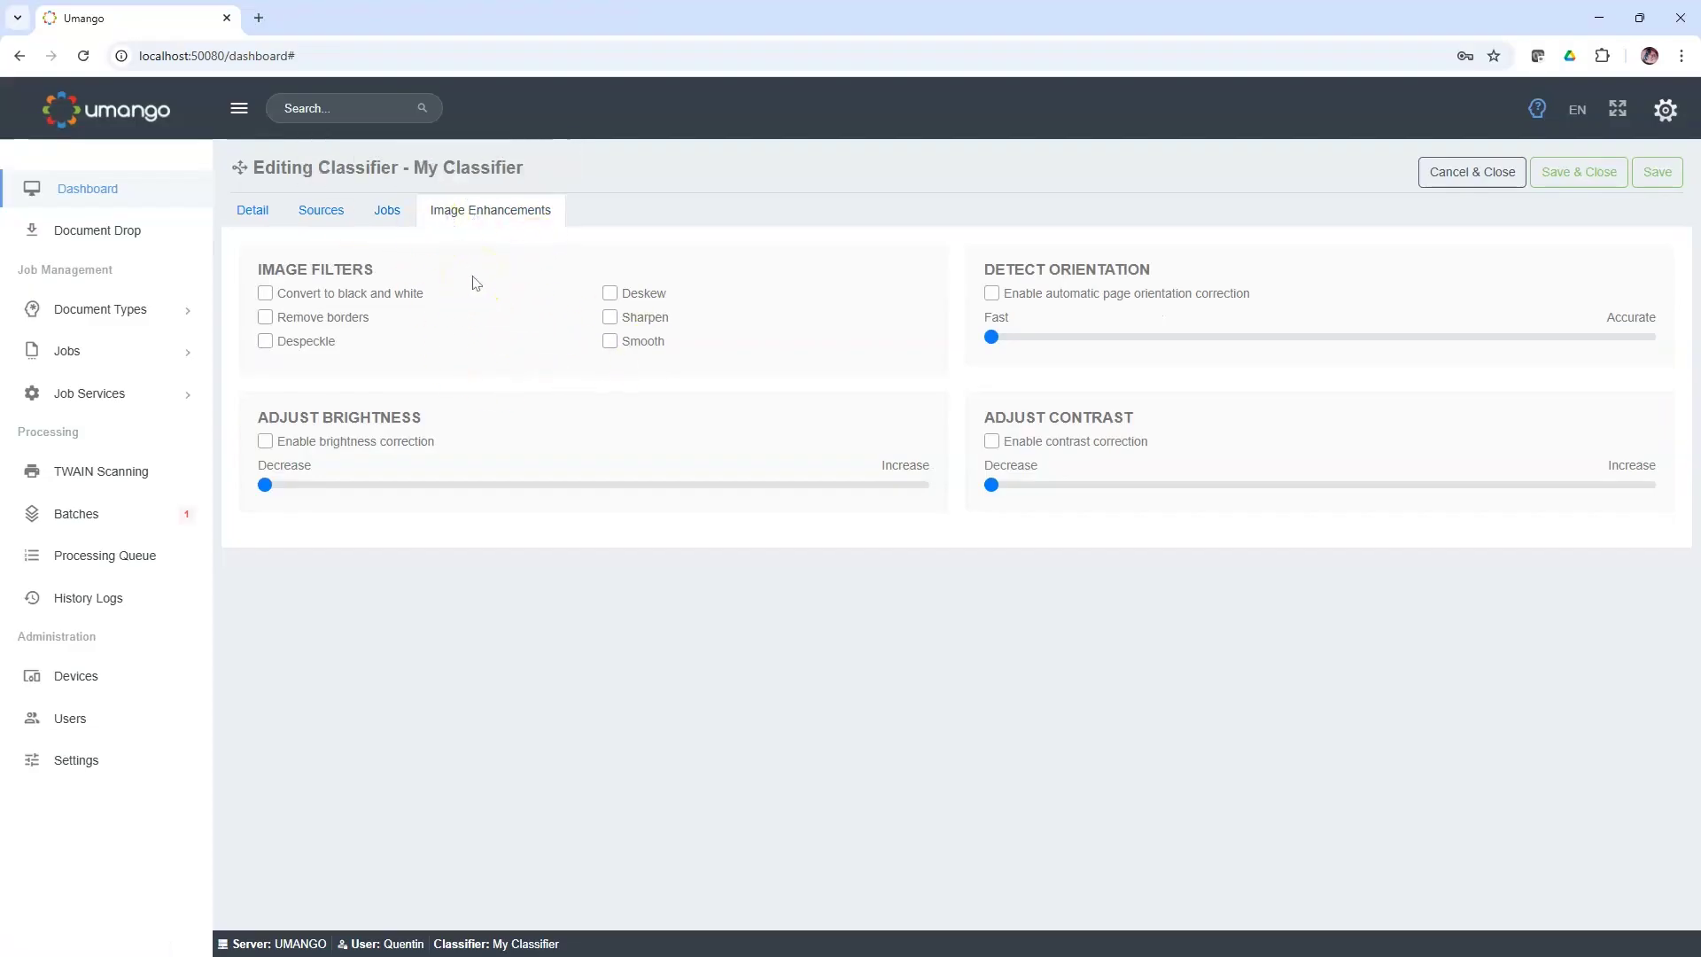
{"action": "left_click", "coordinate": [254, 214]}
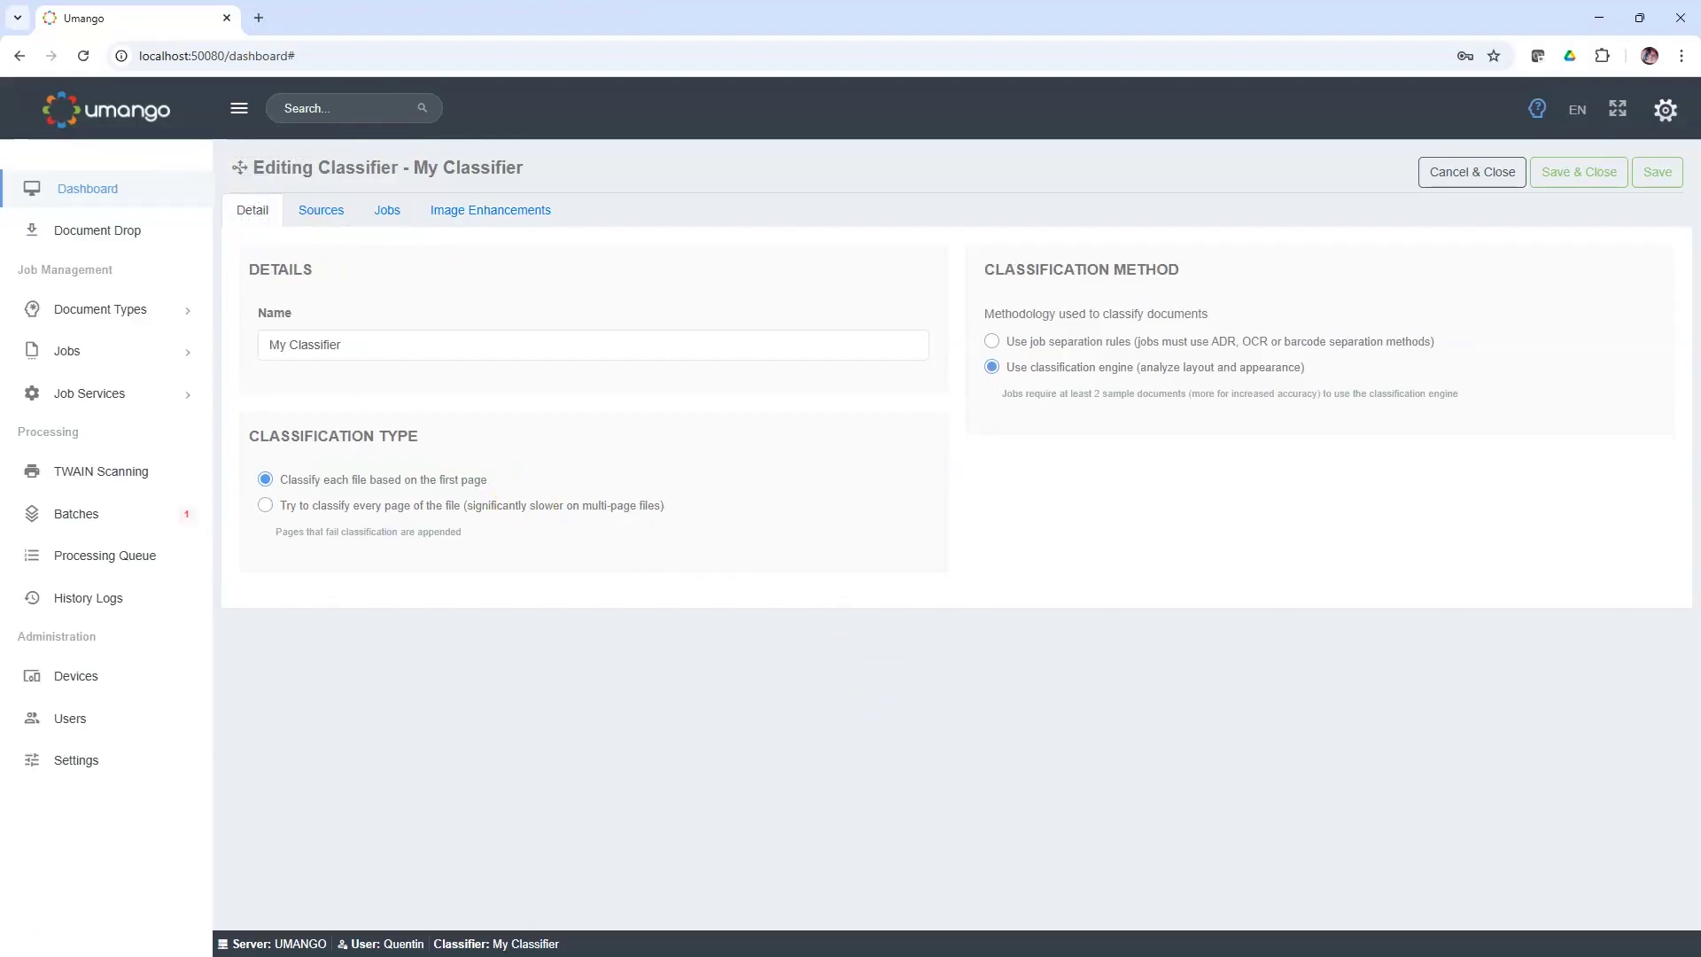
Step: Leave the classifier and open the administration settings
{"action": "left_click", "coordinate": [114, 755]}
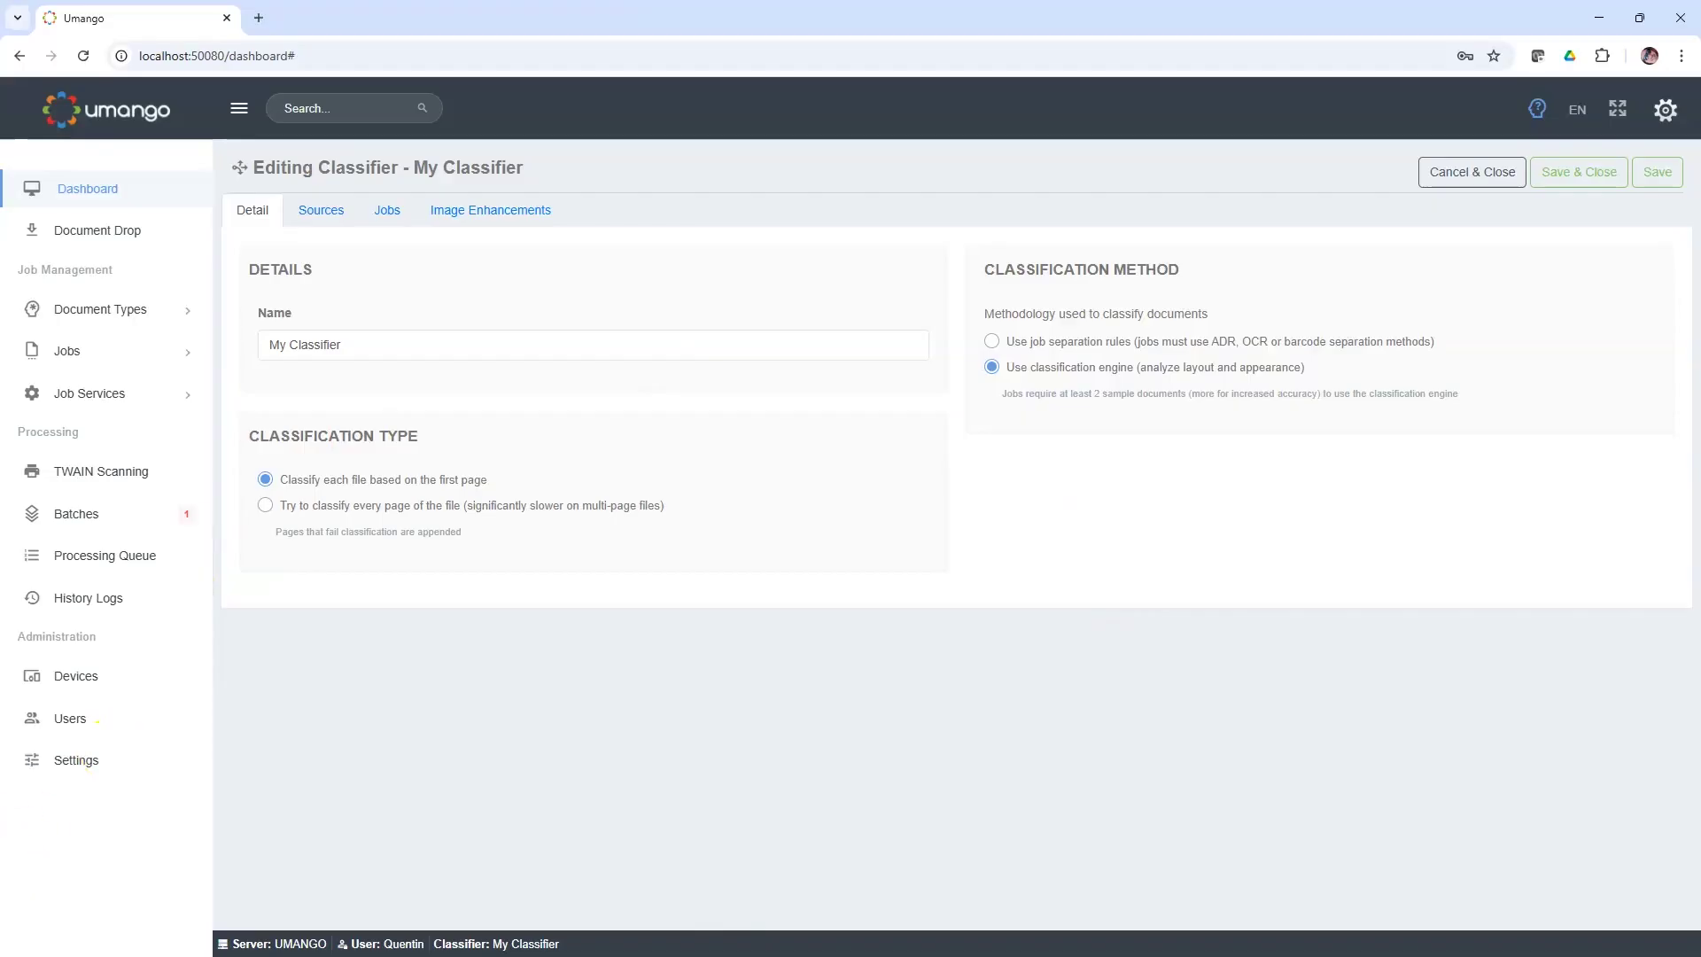